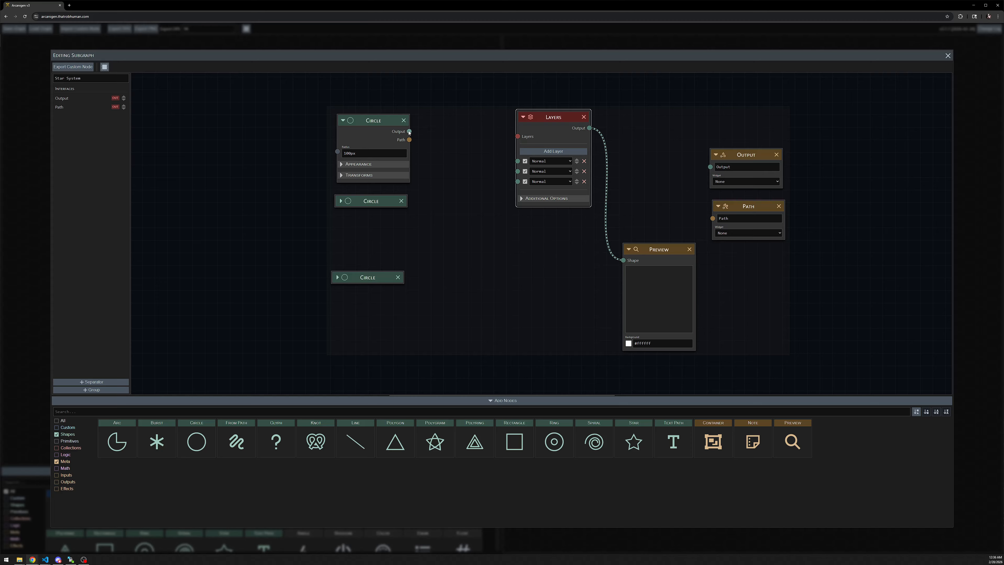
Step: Rename the uppermost Circle node as "Orbit"
double_click(363, 121)
click(319, 135)
double_click(382, 121)
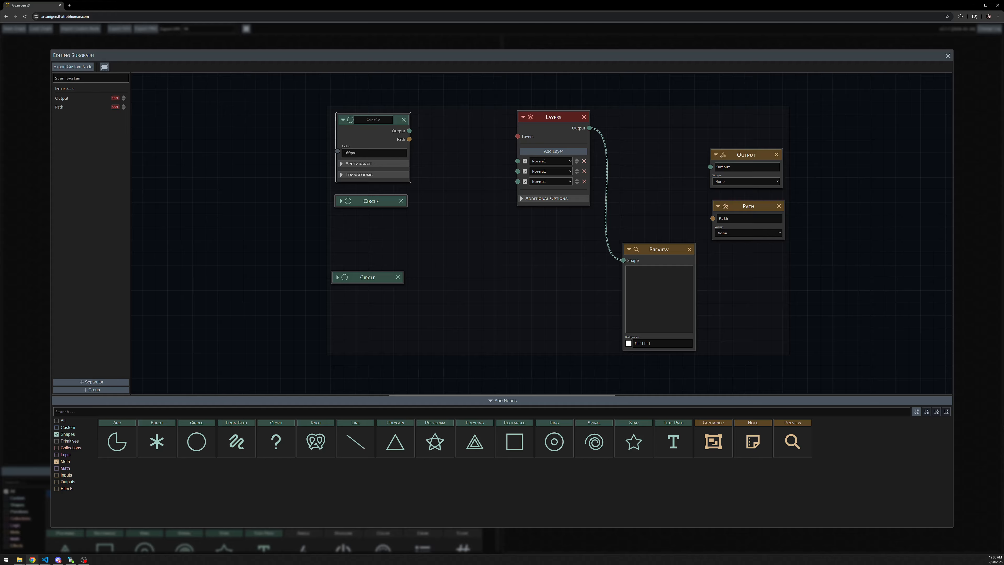
text(Orbit)
key(Return)
Step: Expand the second Circle node and rename it as "Planet"
click(340, 201)
double_click(361, 201)
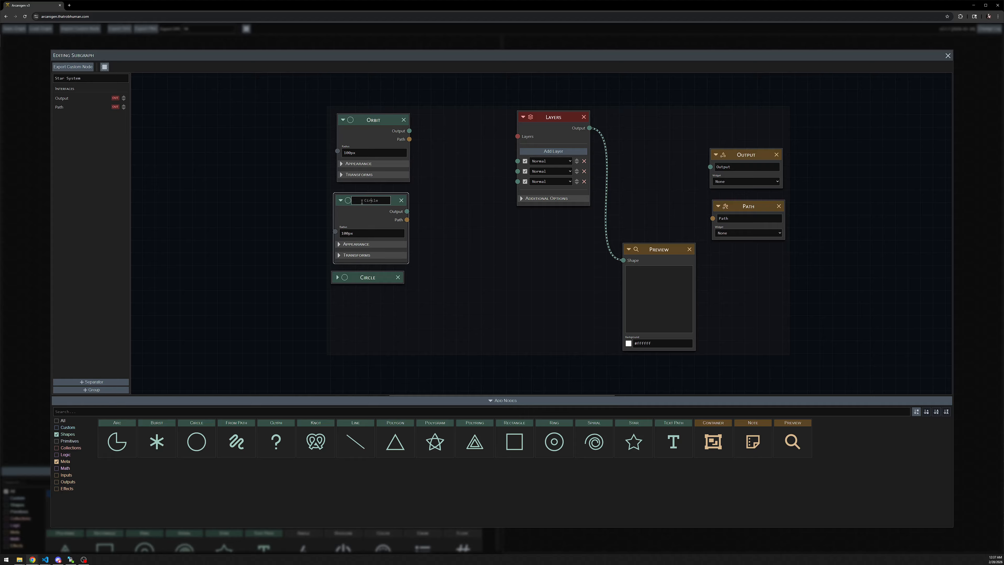
text(Pal)
text(lanet)
key(Return)
Step: Expand the lowest Circle node and rename it as "Star-Circle"
click(338, 277)
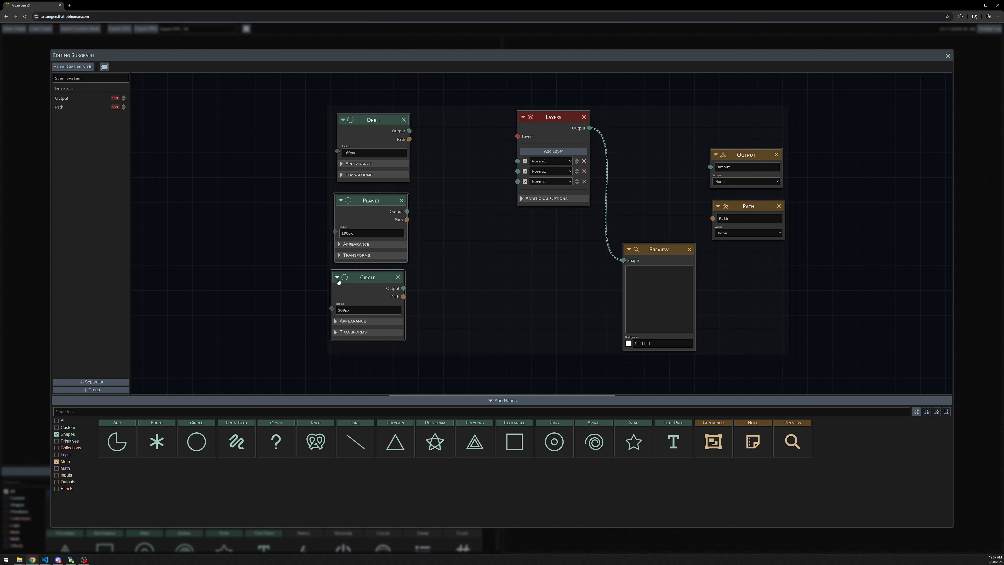
double_click(366, 277)
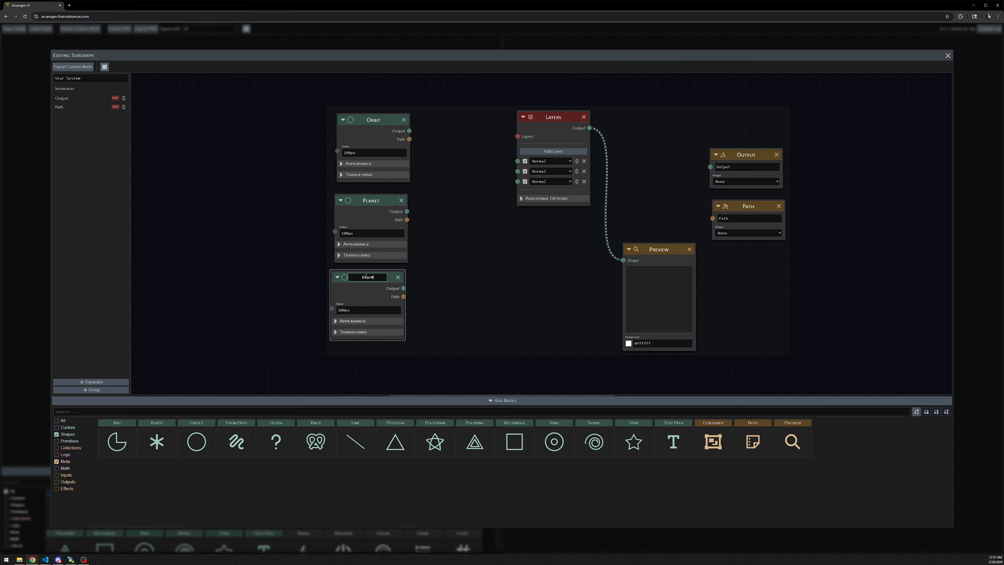
text(Star-Circle)
key(Return)
Step: Move the Star-Circle and Planet nodes slightly down so the three expanded circle nodes are spaced apart
click(338, 279)
drag(360, 278, 369, 303)
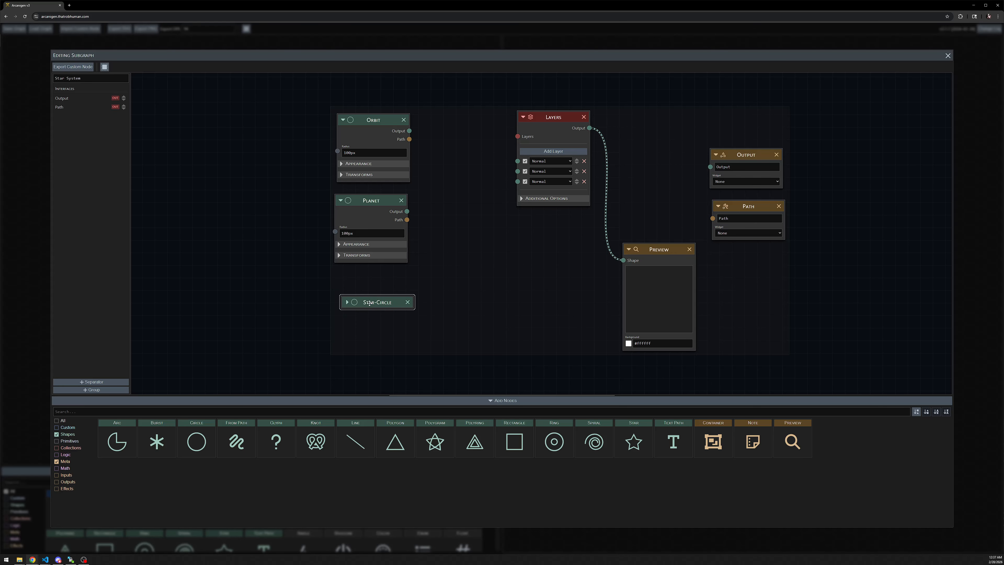
click(346, 303)
mouse_move(361, 201)
mouse_down()
mouse_move(373, 214)
mouse_move(361, 190)
mouse_move(370, 211)
mouse_up()
click(365, 155)
click(353, 163)
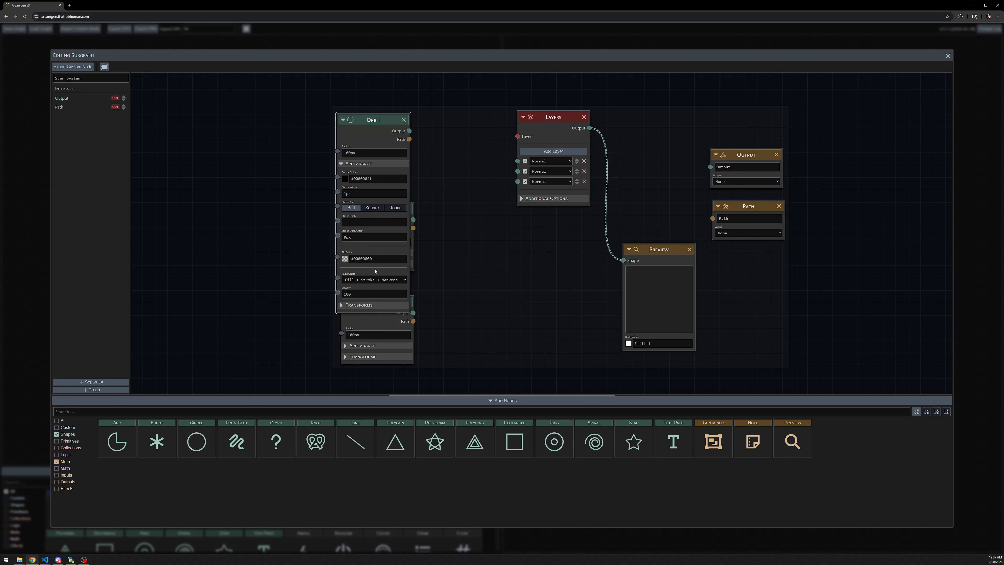
click(348, 165)
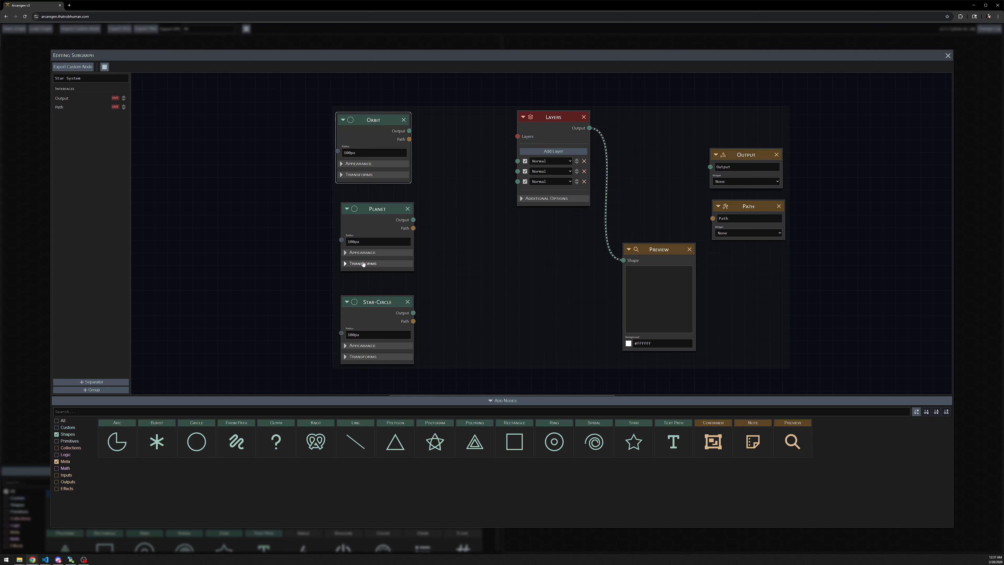
Step: Set the Planet node's stroke color to fully transparent, #00000000, and collapse the node
click(360, 253)
click(371, 231)
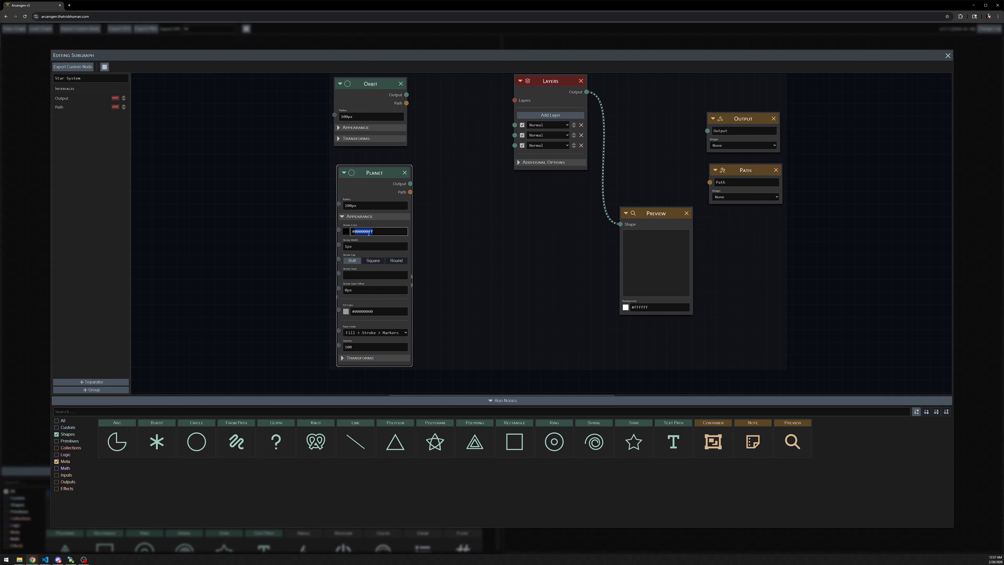
text(#00000000)
click(344, 172)
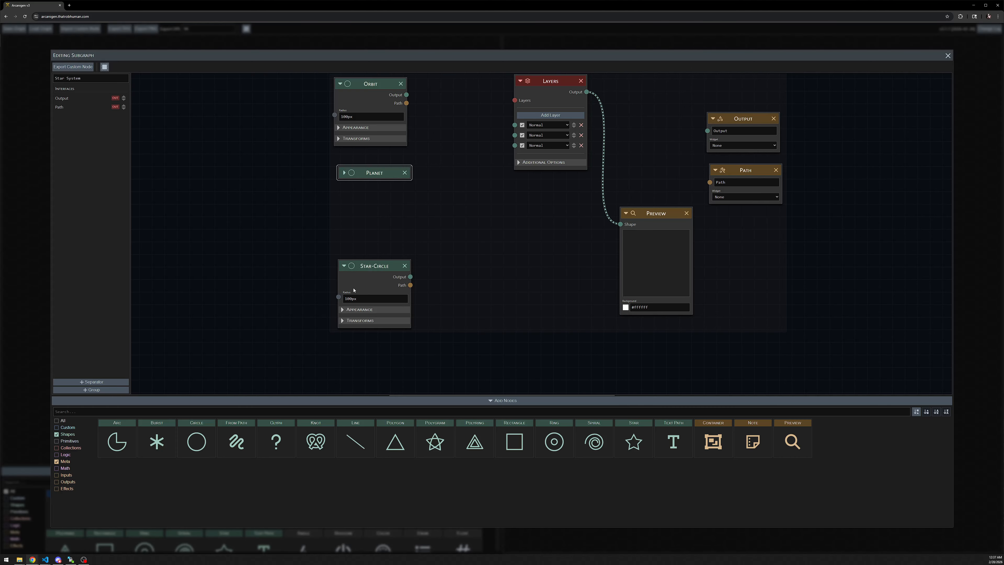
Step: Set the Star-Circle node's stroke color to none and collapse the node
click(357, 310)
drag(419, 319, 443, 233)
click(404, 238)
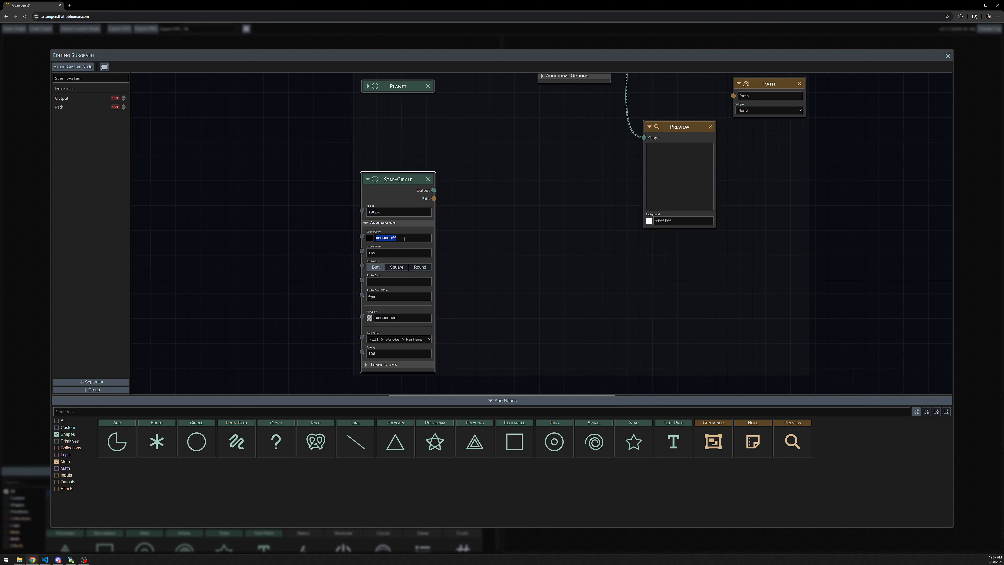
text(none)
click(368, 181)
Step: Expand the Planet and Star-Circle nodes again with their Appearance sections folded away
drag(383, 116, 390, 180)
click(375, 151)
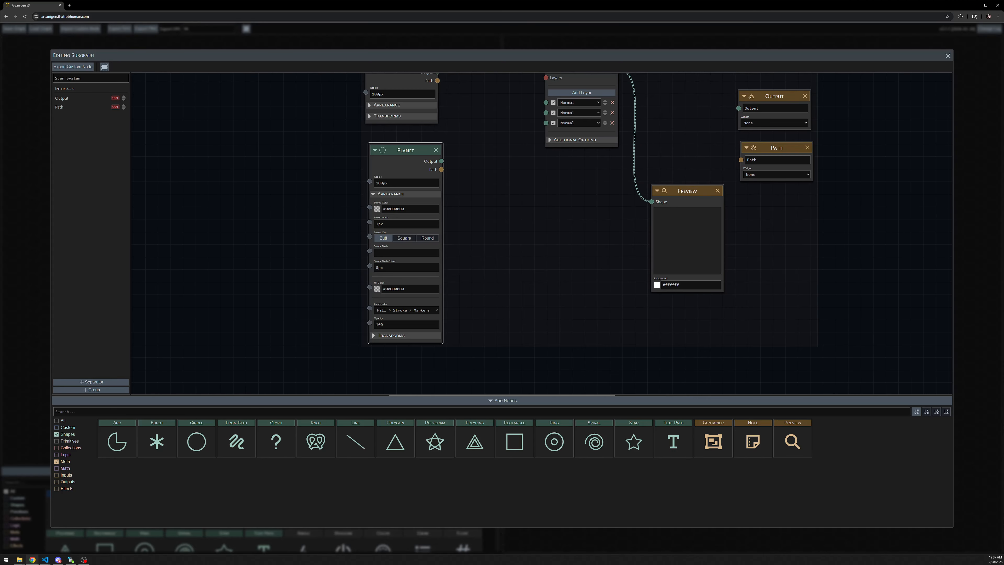
click(389, 193)
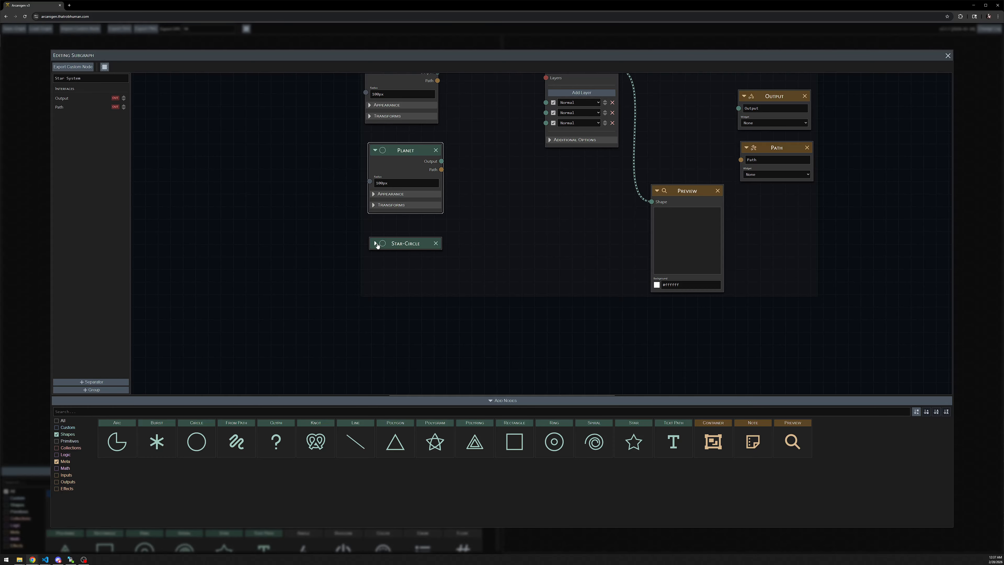
click(375, 244)
drag(451, 289, 460, 229)
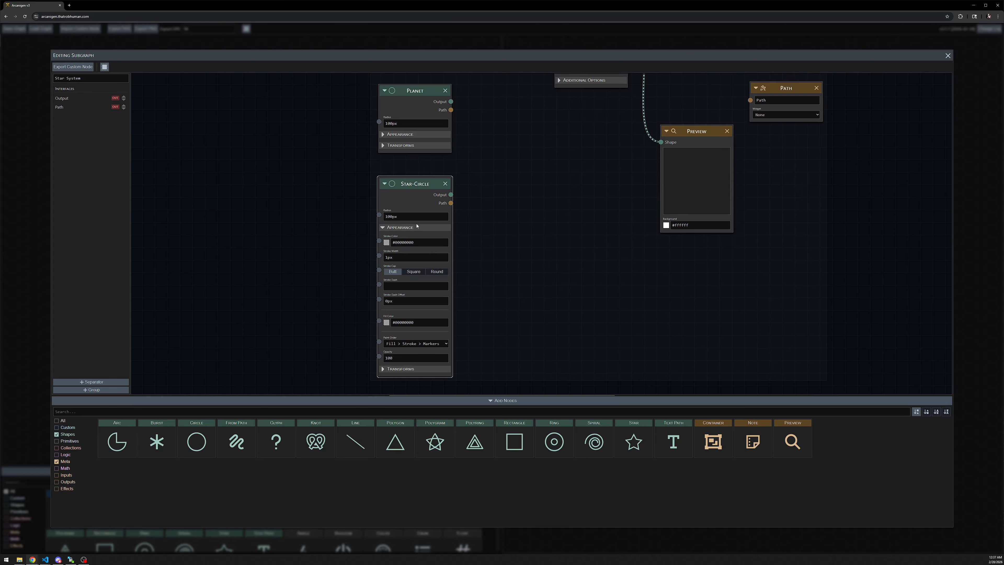
click(400, 227)
drag(338, 160, 342, 253)
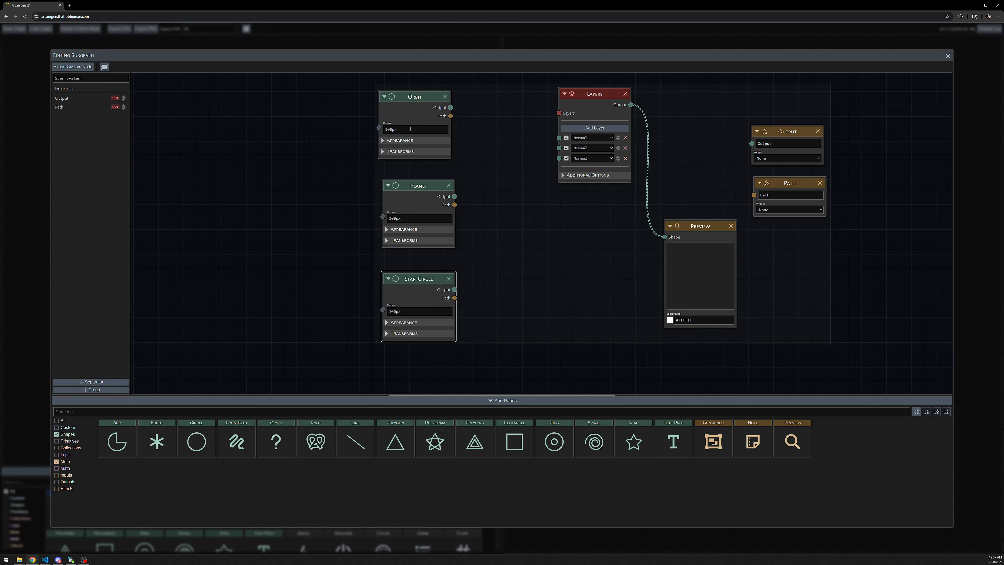
drag(308, 220, 323, 238)
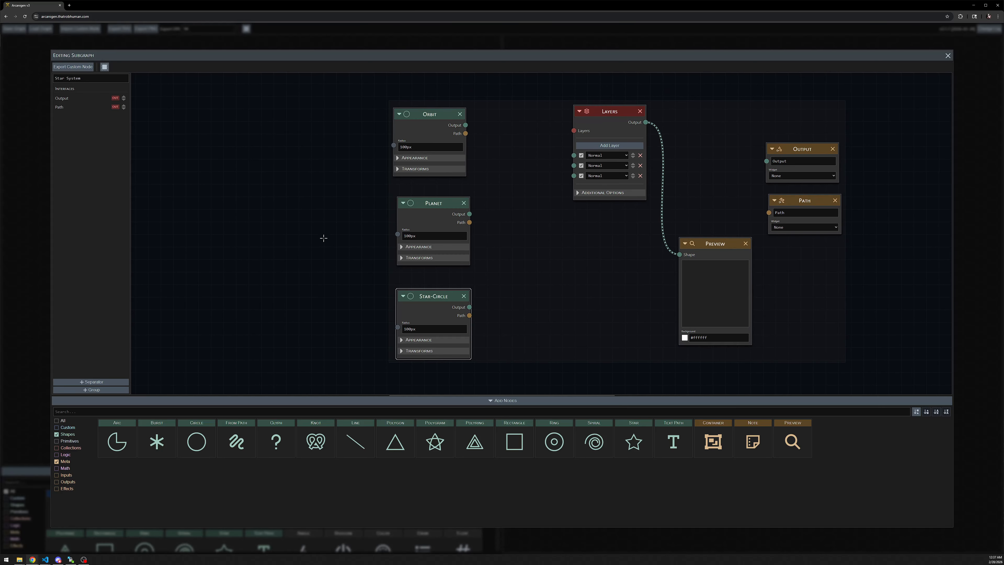
Step: Filter the node library to show Inputs instead of Meta nodes, and remove the Layers Input node added by mistake
click(65, 461)
click(66, 475)
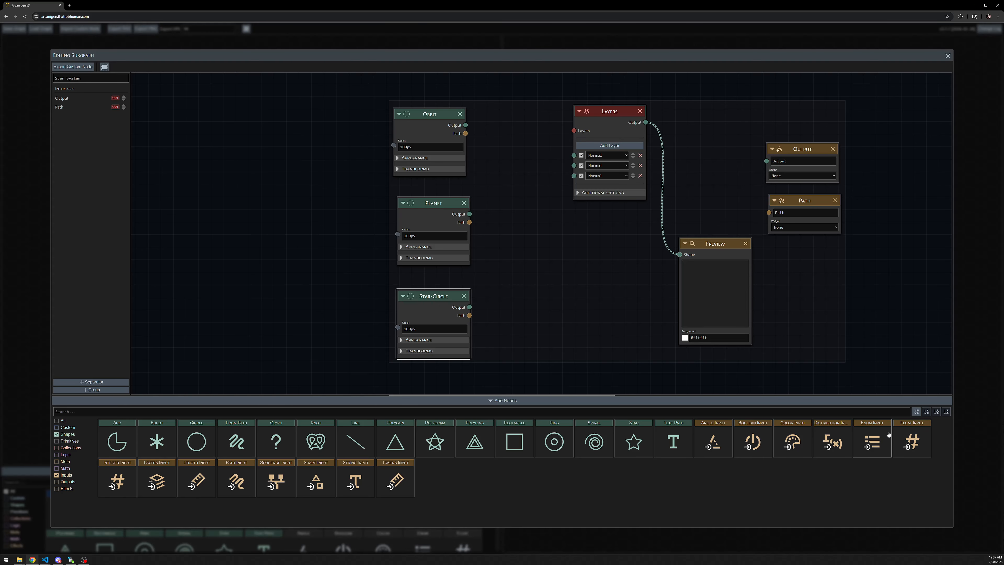
click(170, 486)
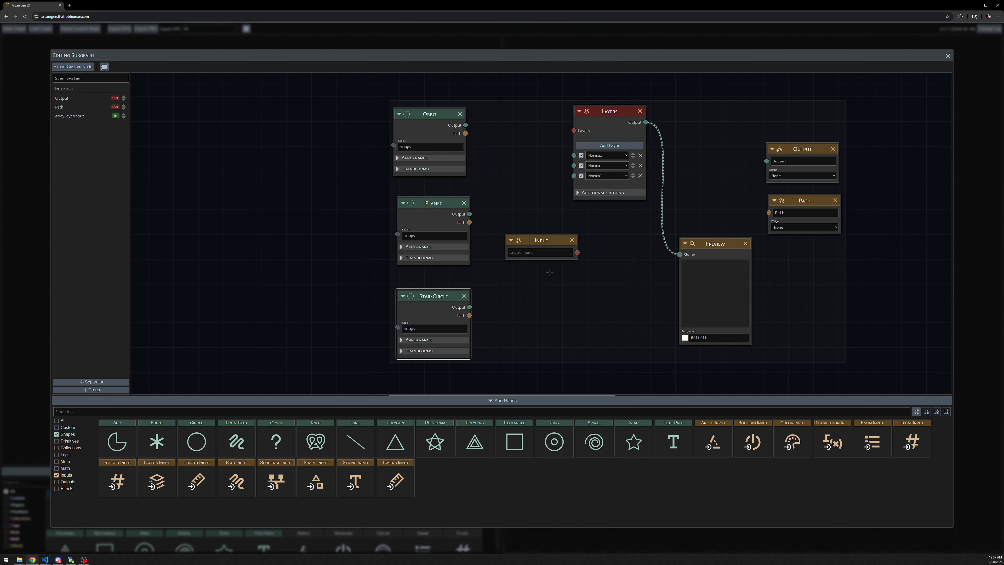
click(573, 239)
Step: Add a Length Input node, place it to the upper left of the Orbit node, and name it "Orbit Radius"
click(196, 480)
drag(541, 241, 207, 95)
click(204, 103)
text(Orbi)
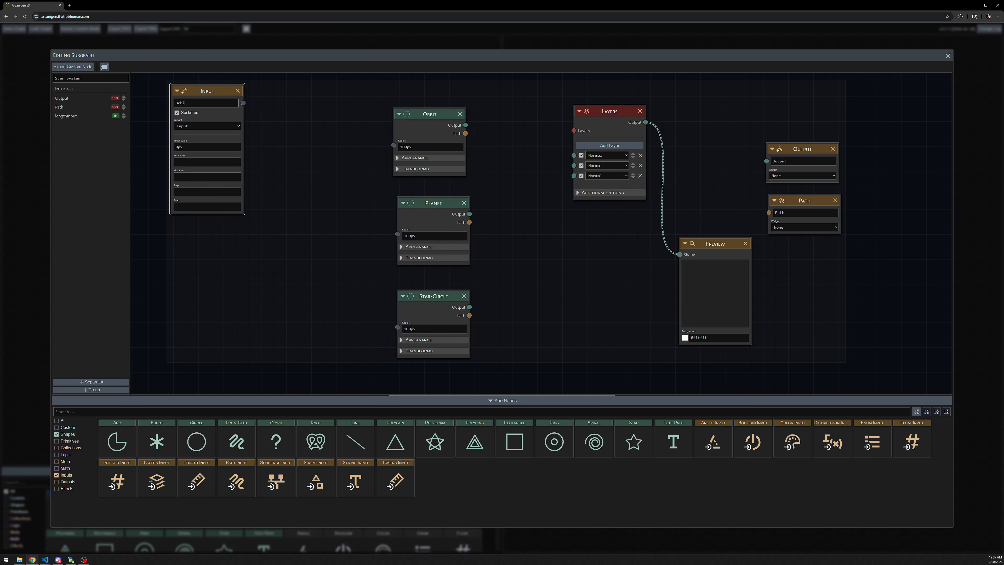
text(t Radius)
Step: Try the None widget option on the Orbit Radius input and return it to Input
scroll(287, 148, up, 3)
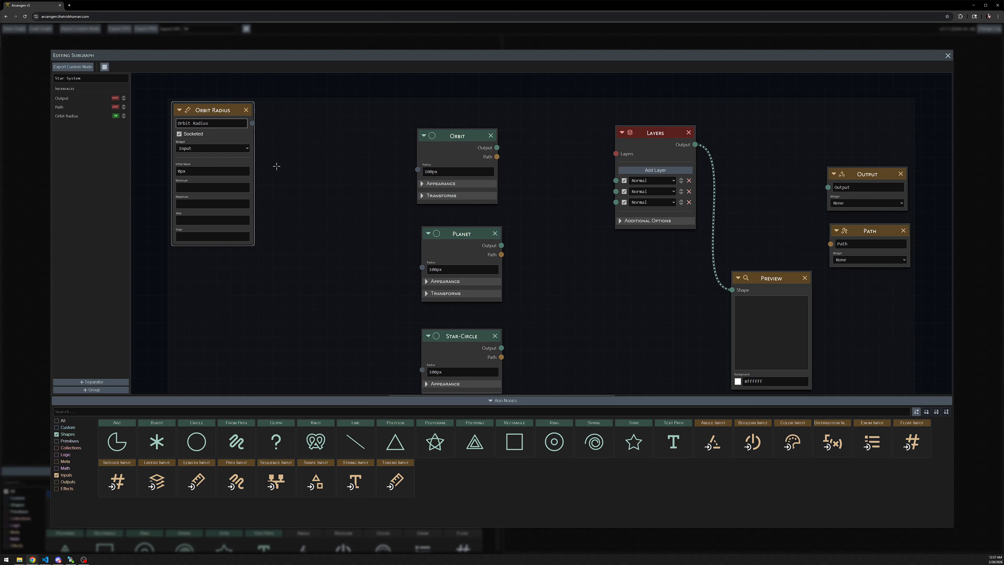
drag(282, 143, 329, 168)
scroll(312, 154, up, 2)
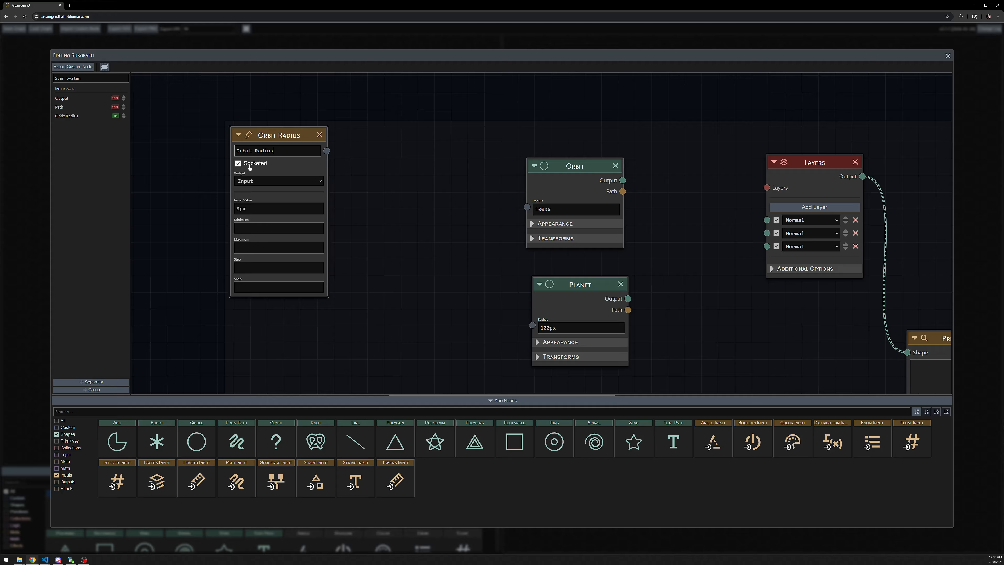
click(263, 181)
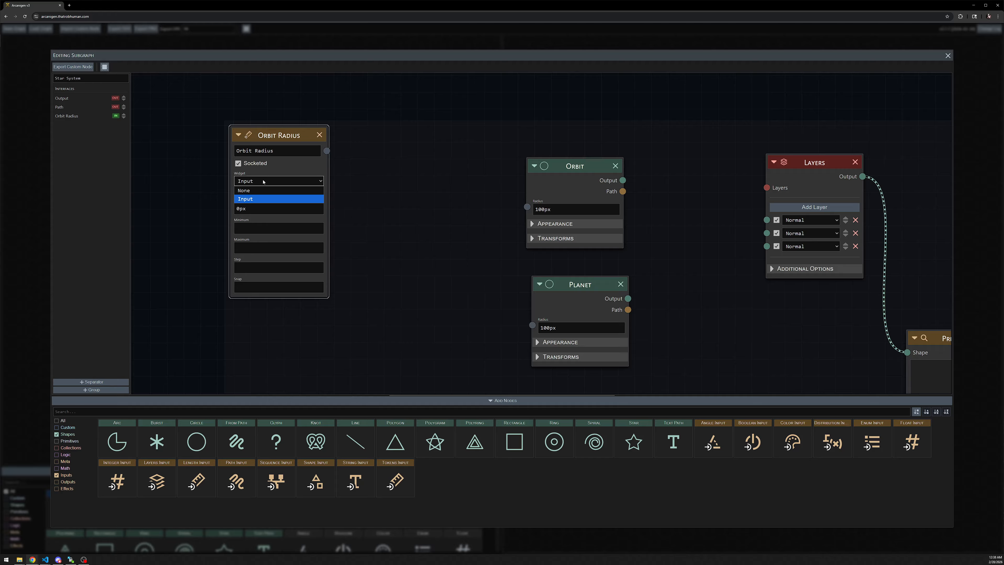
click(263, 182)
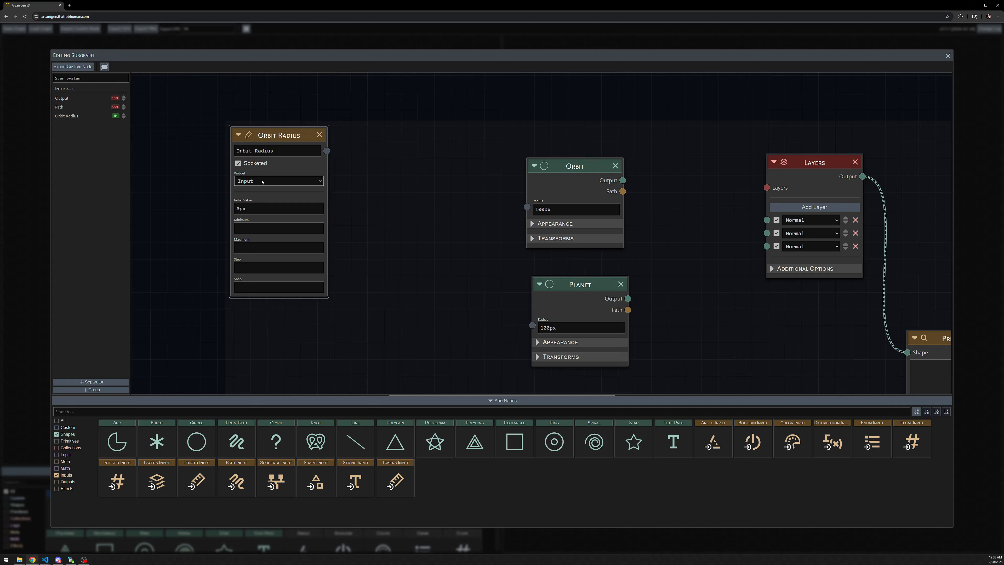
click(262, 181)
click(264, 190)
click(262, 181)
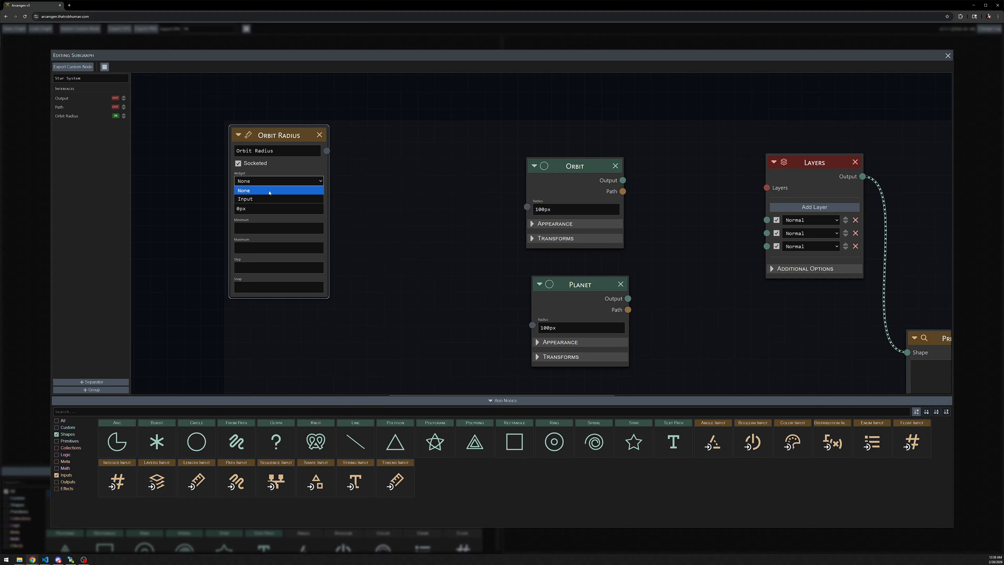
click(267, 193)
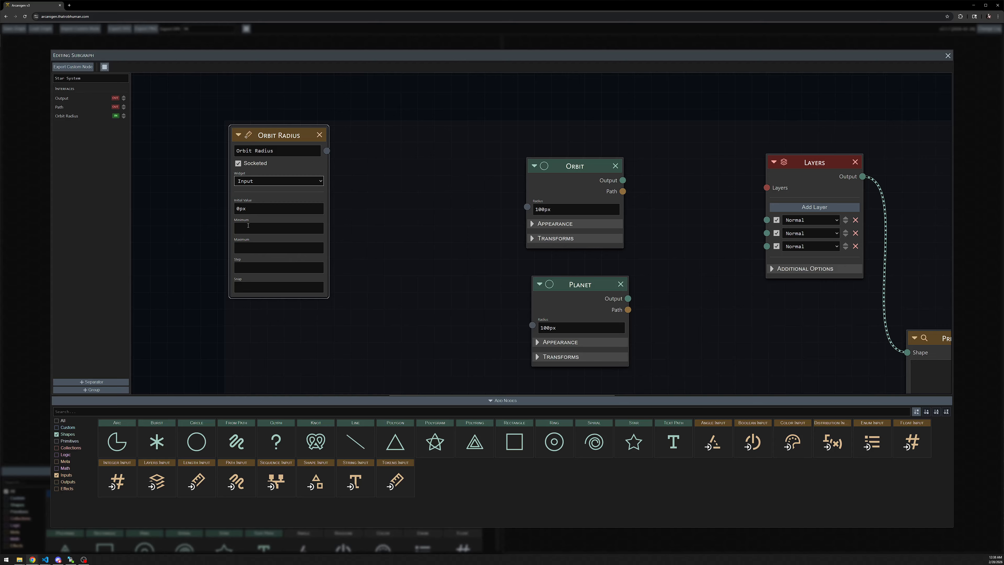
Step: Set the Orbit Radius input's initial value to 100px
click(248, 209)
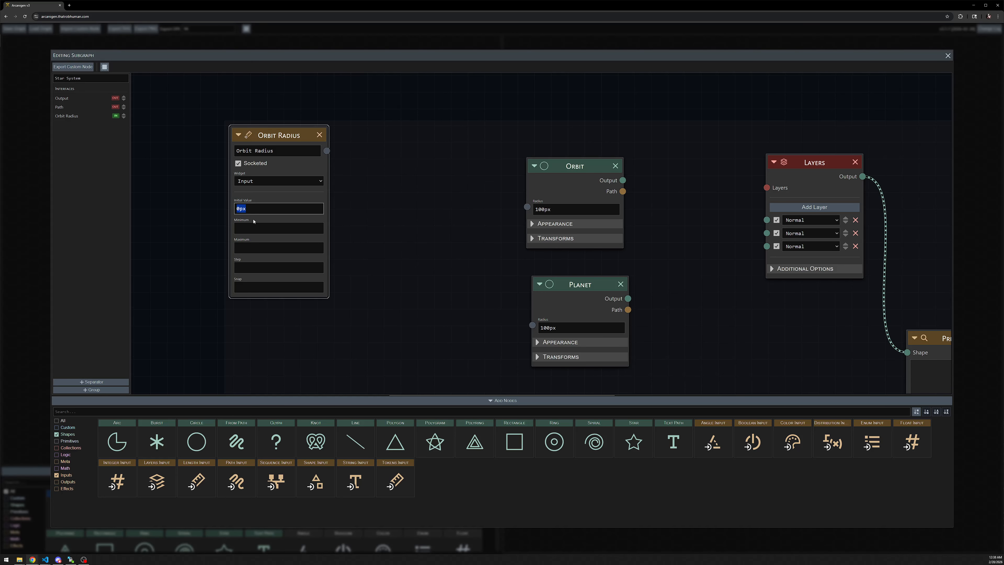
text(100)
scroll(372, 225, down, 1)
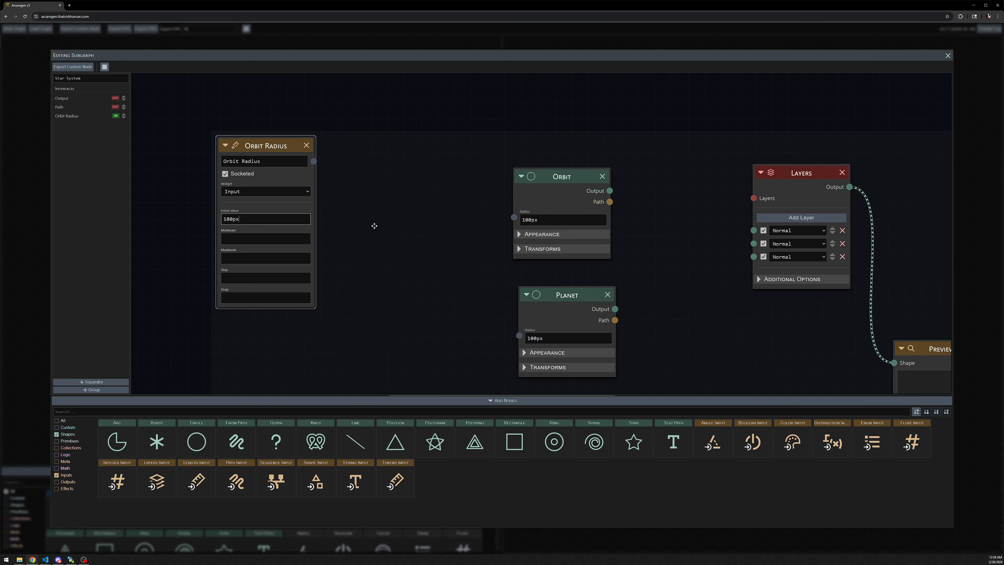
Step: Set the Orbit Radius input's minimum to 0px
drag(403, 220, 350, 222)
scroll(350, 221, down, 2)
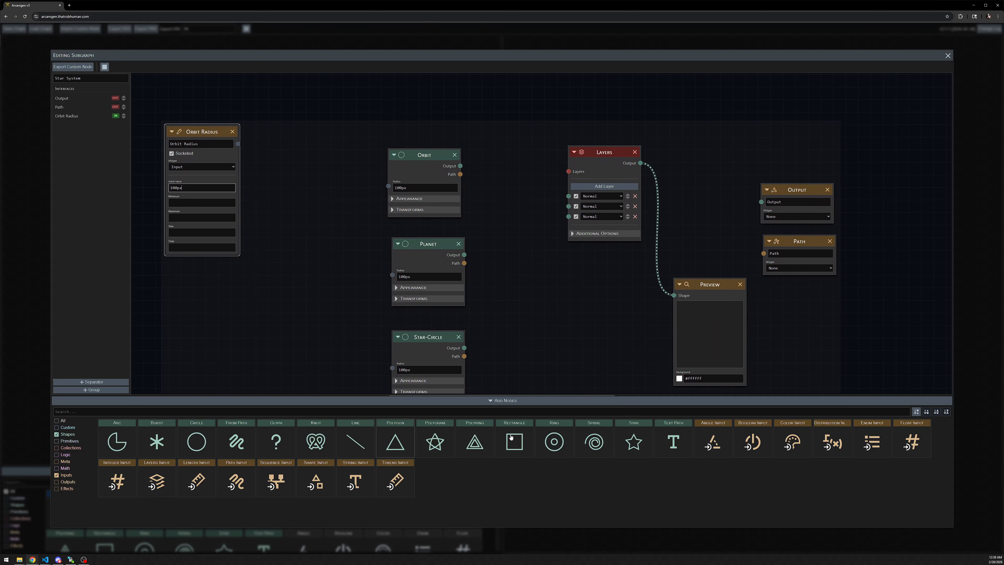
drag(302, 182, 307, 158)
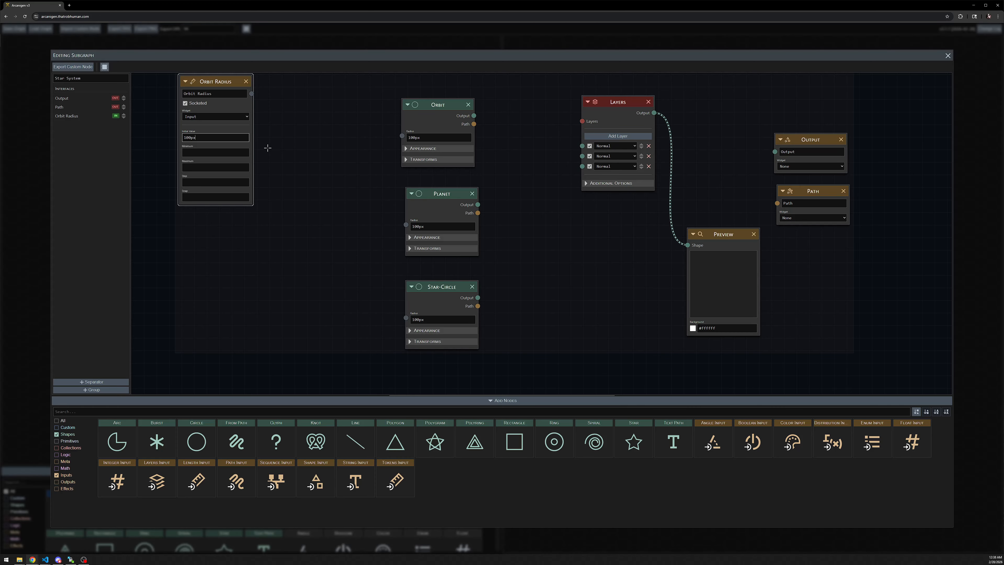
drag(269, 146, 272, 169)
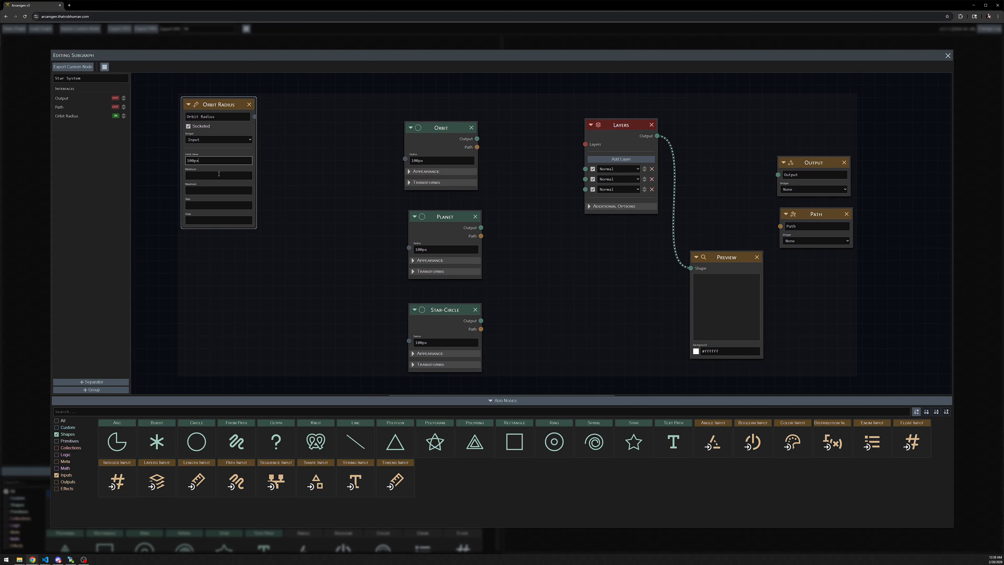
click(228, 173)
drag(282, 173, 302, 197)
scroll(302, 197, up, 1)
text(0)
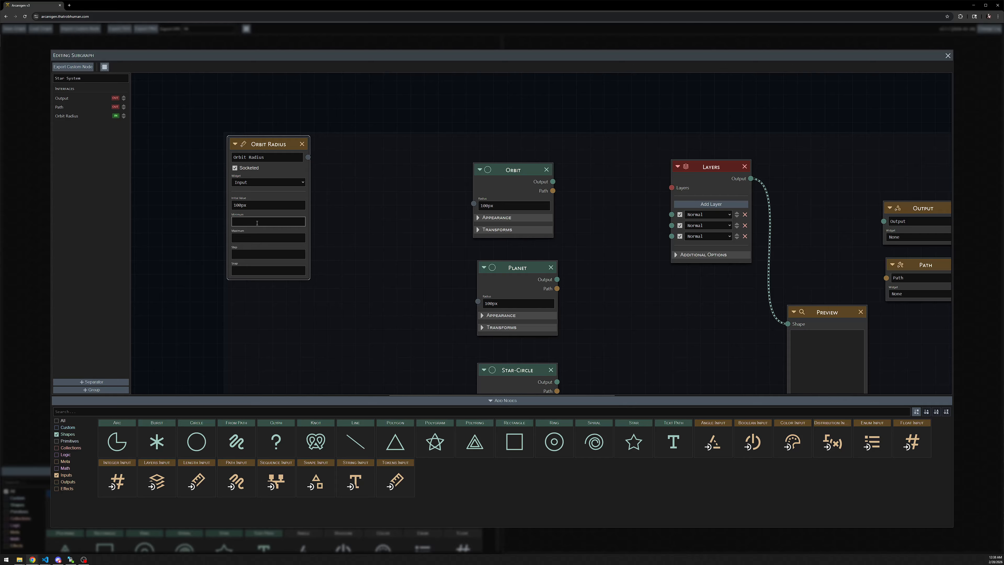
text(px)
scroll(354, 202, up, 1)
scroll(354, 202, up, 1)
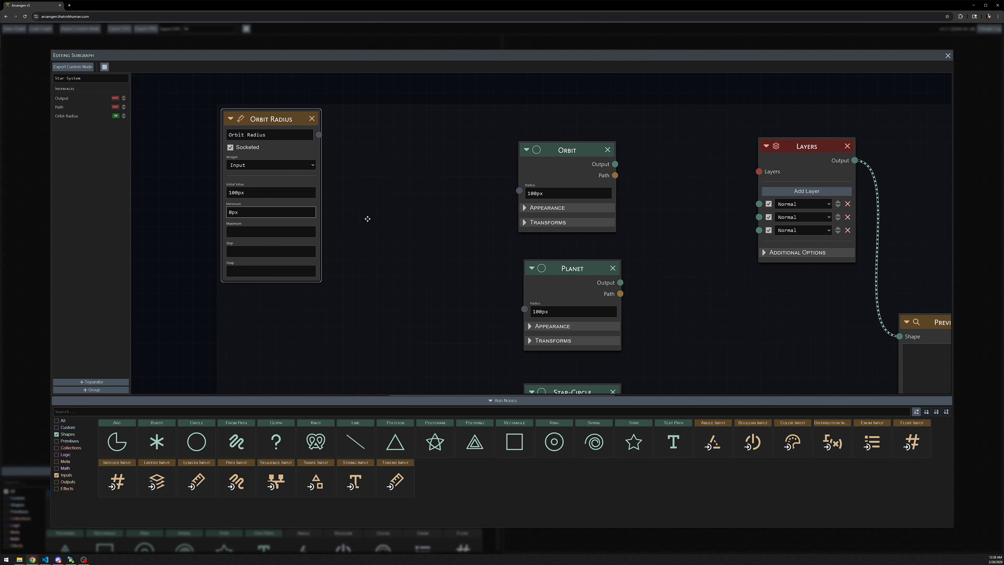
click(252, 257)
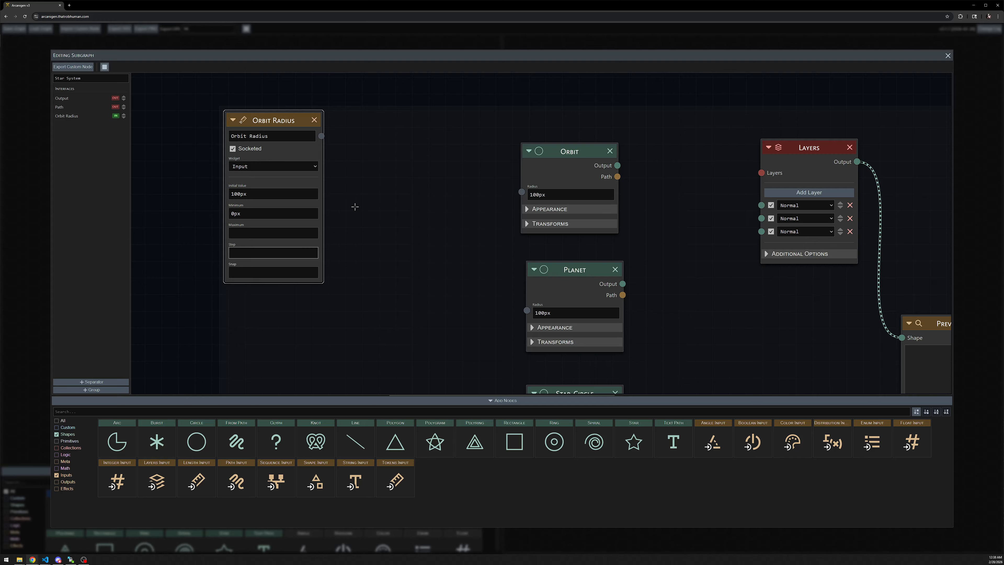
click(252, 195)
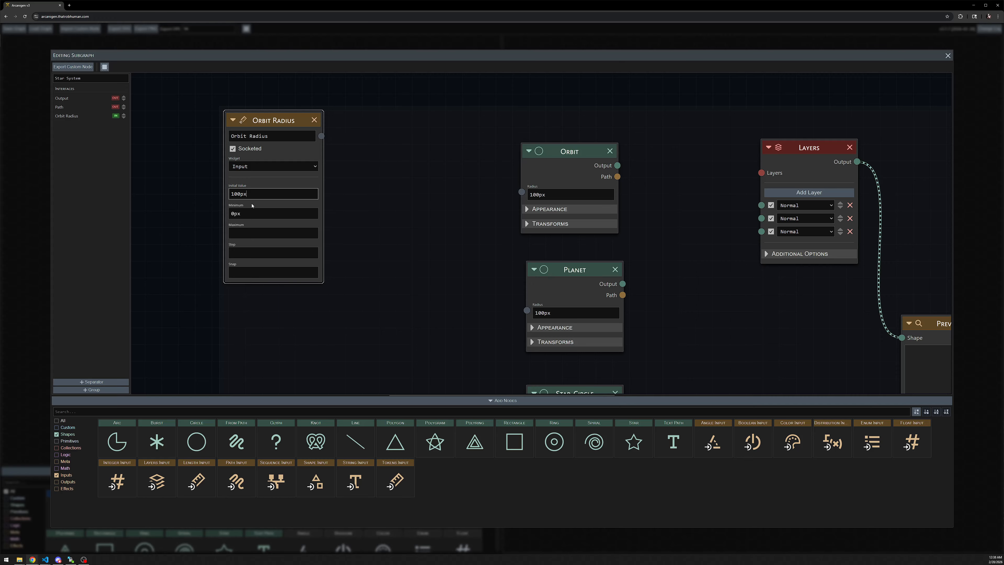
click(250, 254)
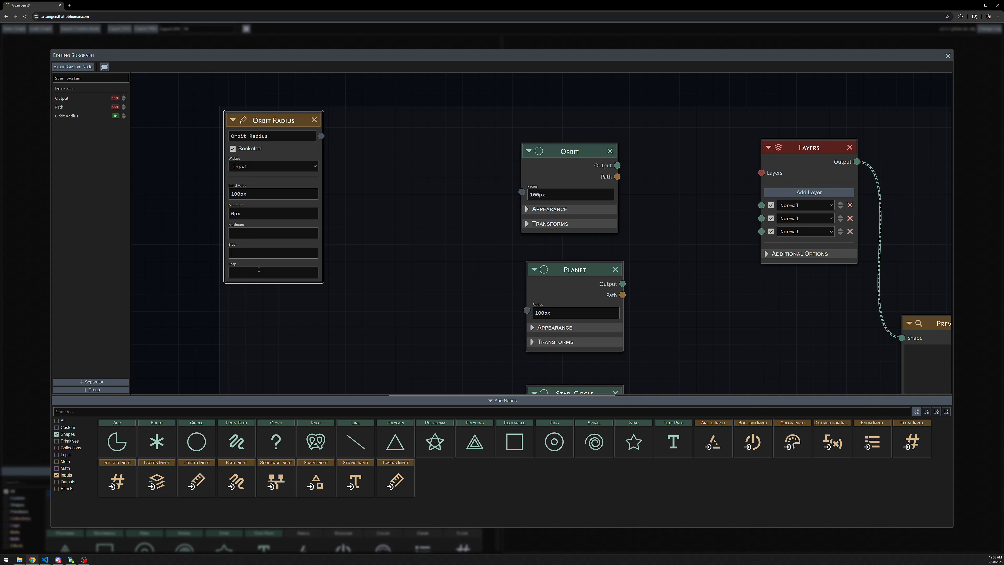
click(259, 269)
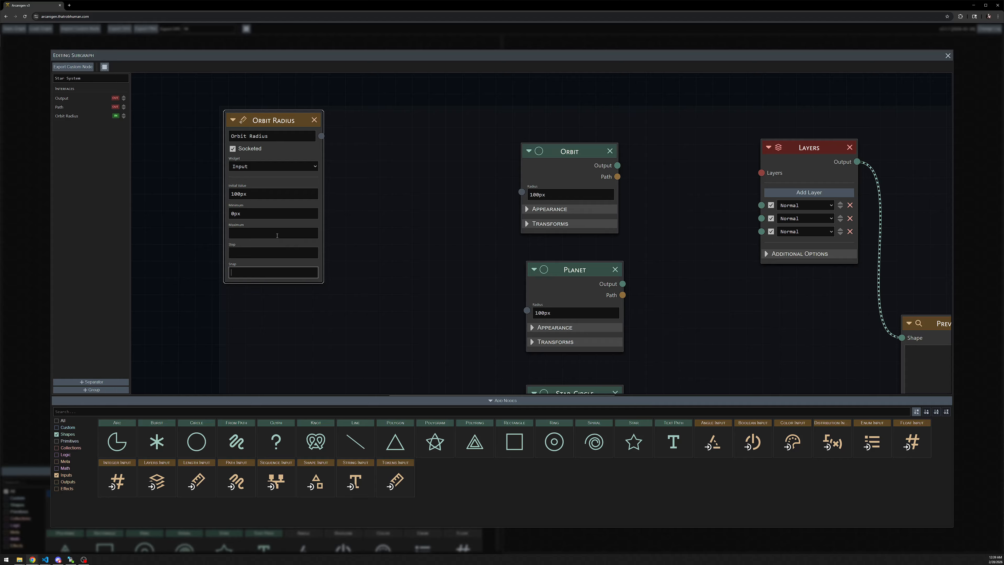
Step: Connect the Orbit Radius input to the Orbit node's Radius, and the Orbit node's output to the first layer
click(277, 235)
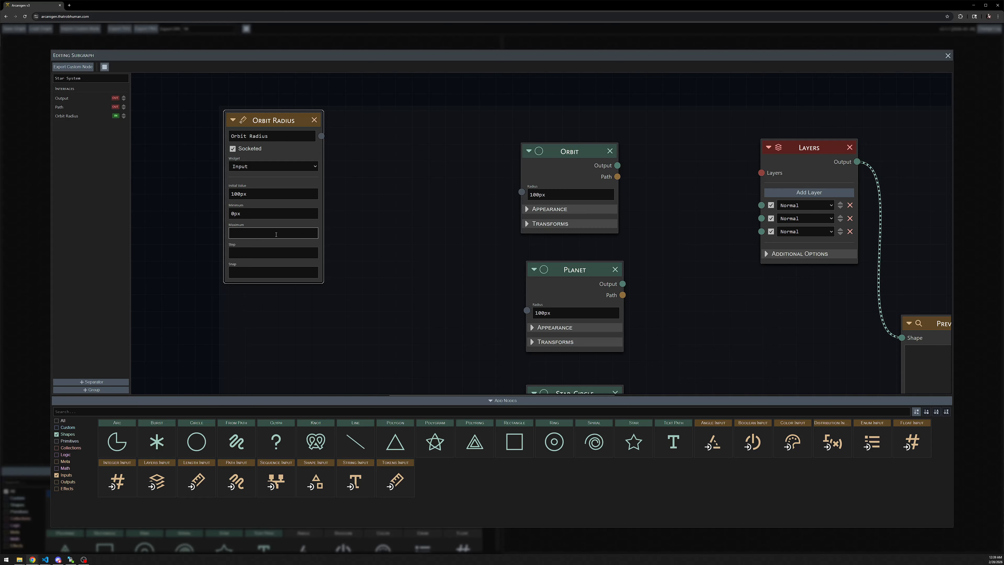
drag(375, 193, 490, 175)
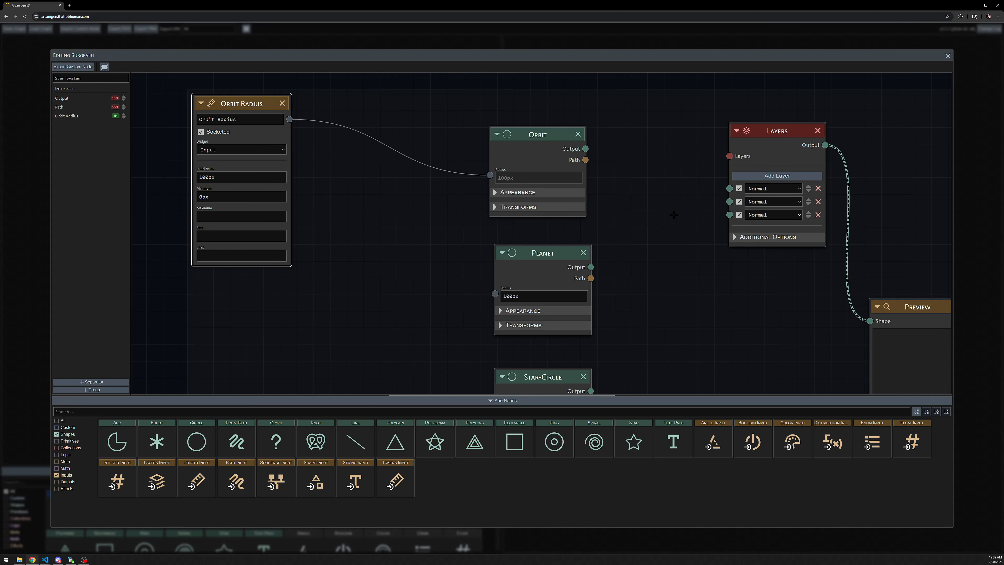
drag(674, 215, 621, 214)
drag(532, 148, 676, 188)
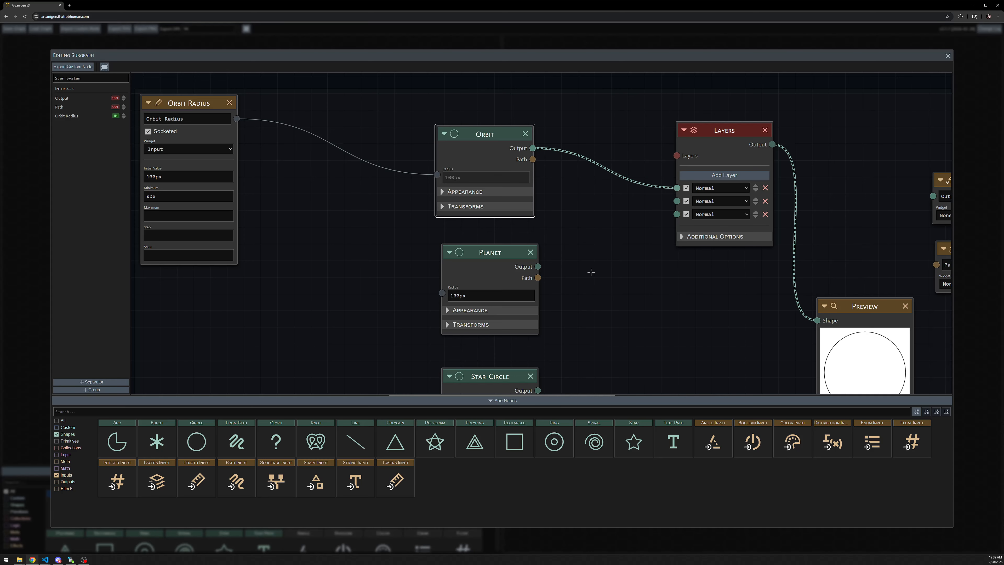
Step: Move the Star-Circle node out from under the Planet node to its lower right
drag(591, 272, 585, 206)
scroll(607, 294, down, 2)
drag(587, 245, 619, 253)
drag(454, 285, 450, 242)
drag(531, 263, 645, 255)
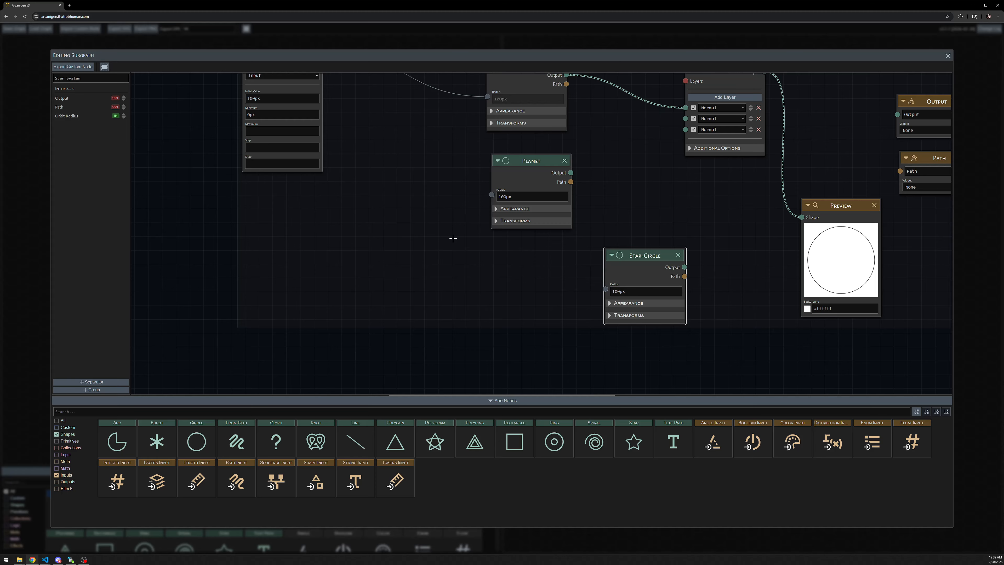
Step: Move the Orbit Radius node down and set the Planet node's position mode to Polar in its transforms
drag(453, 238, 466, 292)
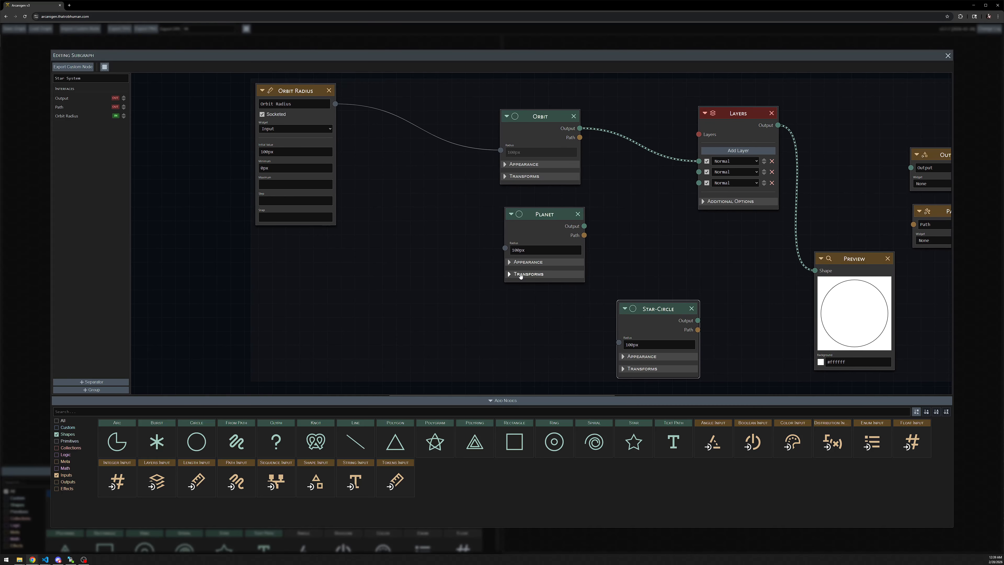
click(521, 275)
scroll(399, 226, down, 2)
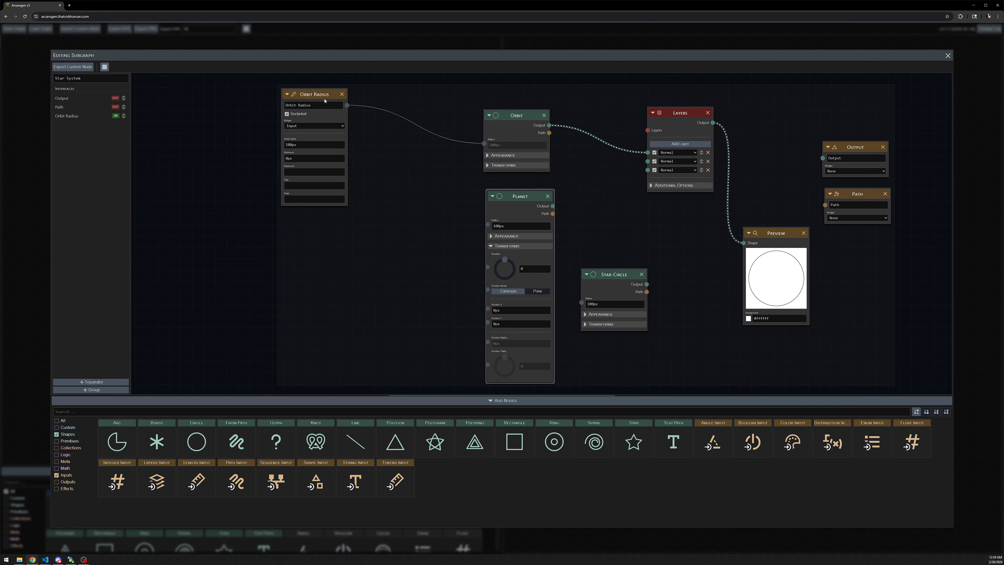
drag(324, 97, 332, 152)
drag(455, 253, 449, 228)
scroll(526, 268, up, 1)
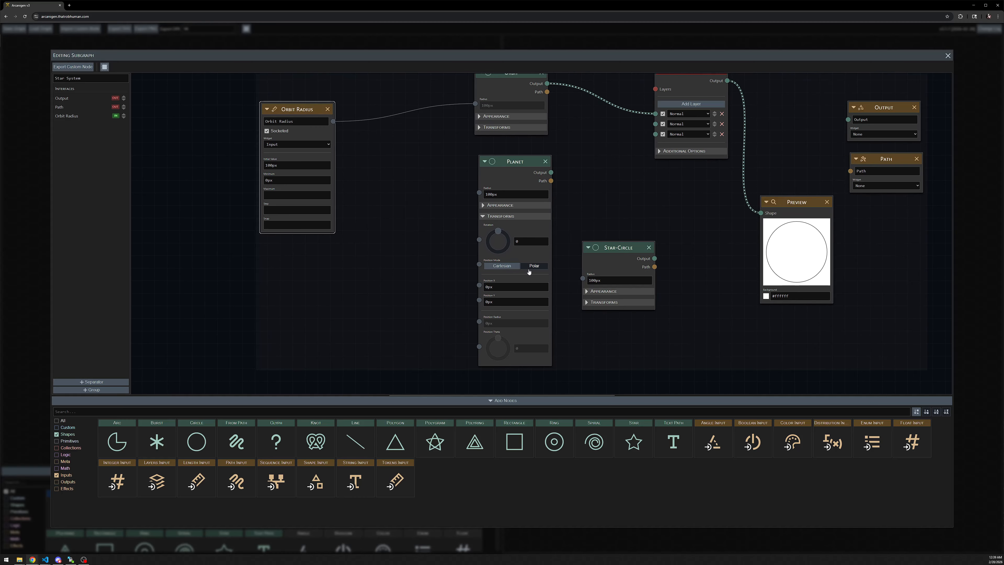
click(532, 266)
scroll(406, 284, up, 1)
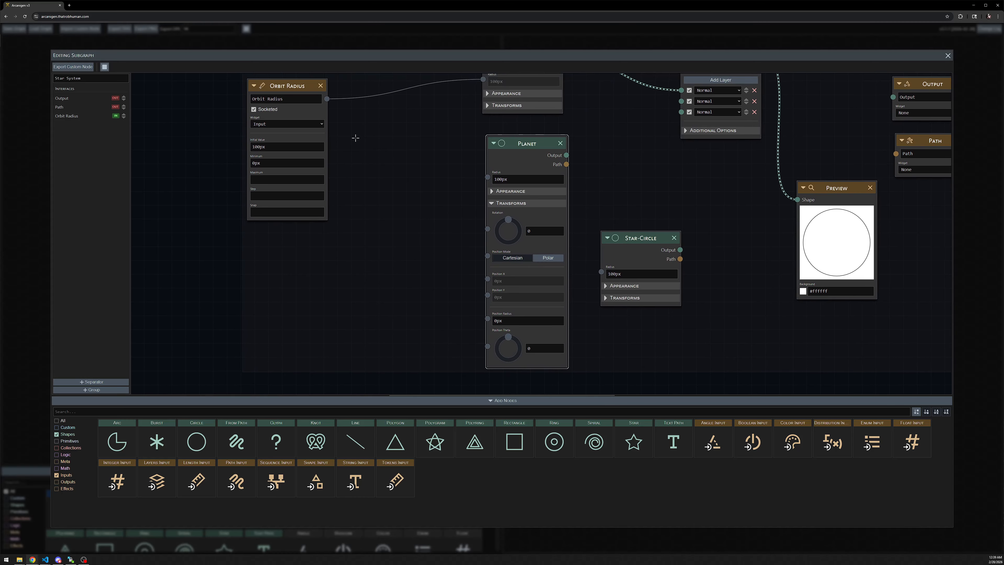
Step: Connect the Orbit Radius input to the Planet's Position Radius, and the Planet's output to the second layer
drag(326, 99, 488, 319)
drag(580, 165, 638, 162)
drag(630, 267, 671, 231)
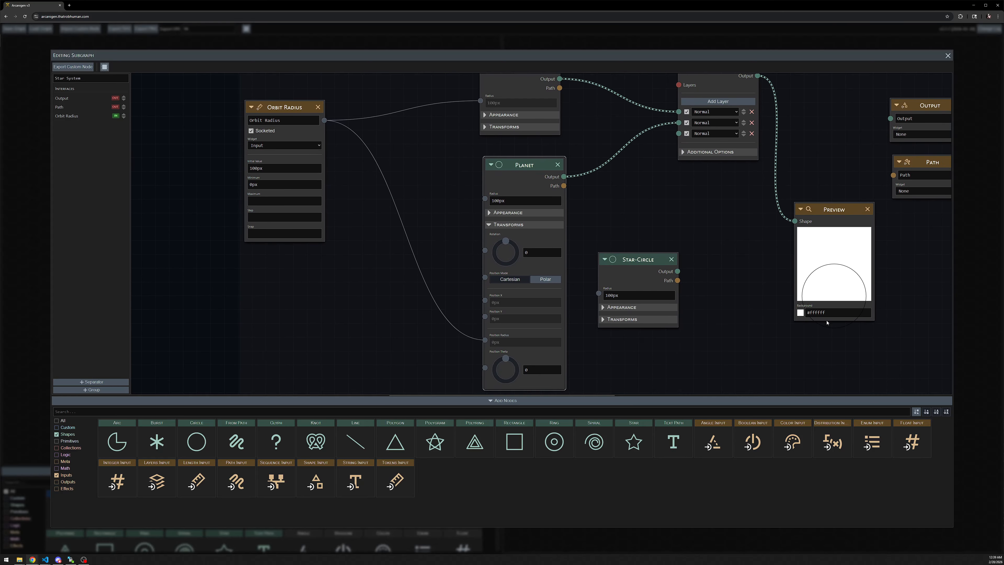
Step: Set the Planet node's radius to 10px
double_click(504, 201)
text(10px)
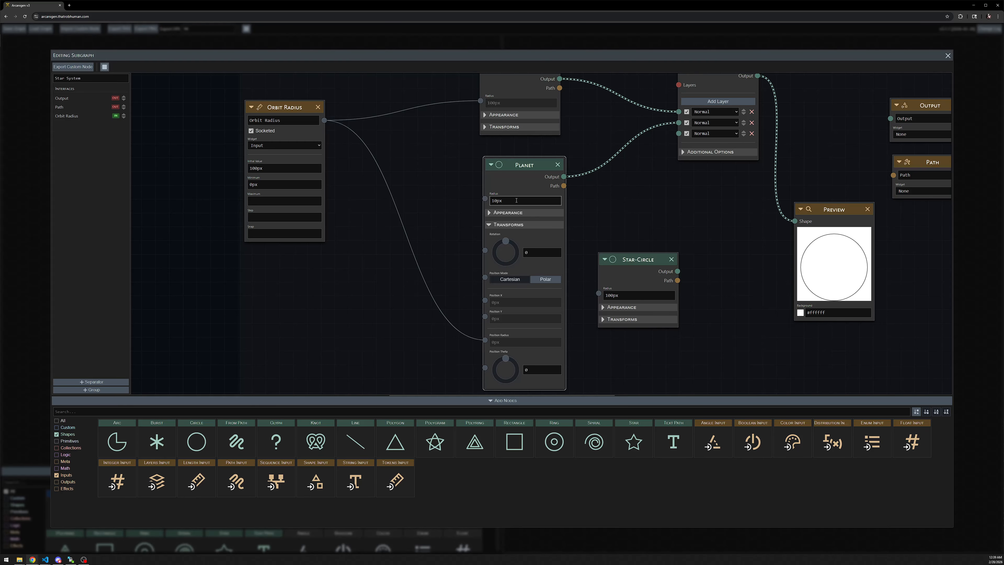
double_click(516, 201)
click(616, 209)
drag(614, 209, 594, 196)
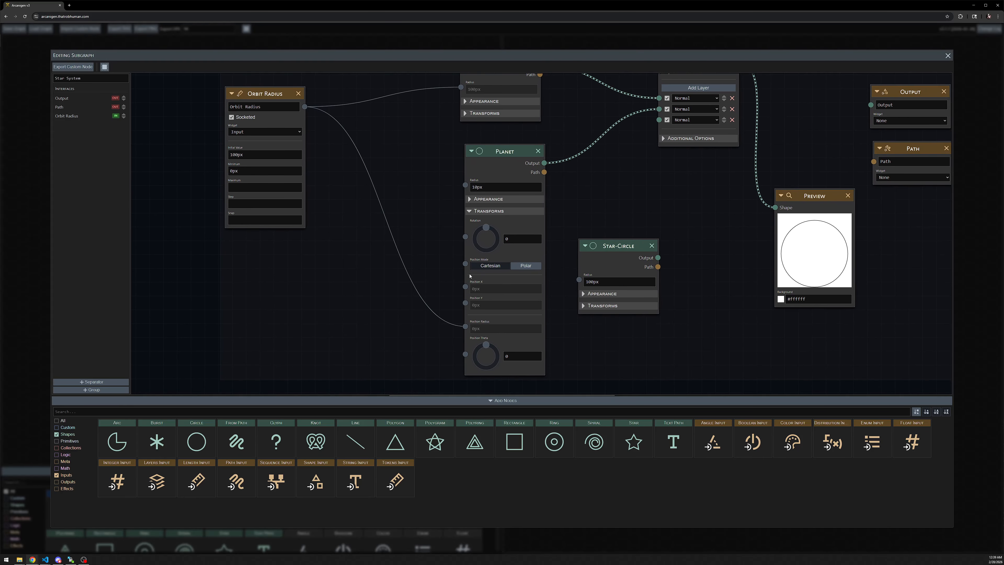
Step: Set the Planet node's fill color to #000000ff in its appearance settings
click(488, 199)
drag(594, 364, 579, 286)
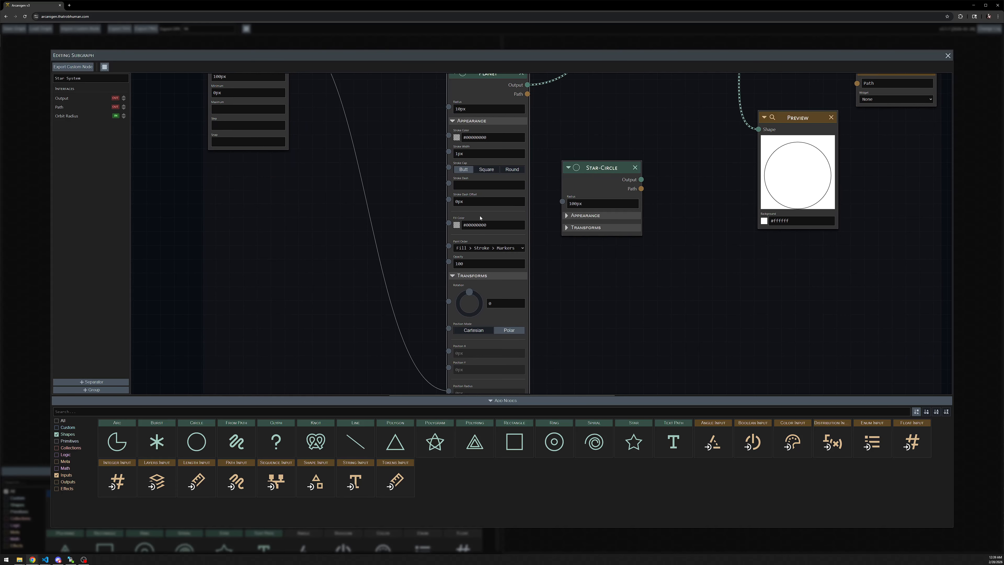
double_click(482, 221)
text(000000ff)
drag(588, 125, 610, 187)
scroll(632, 190, down, 1)
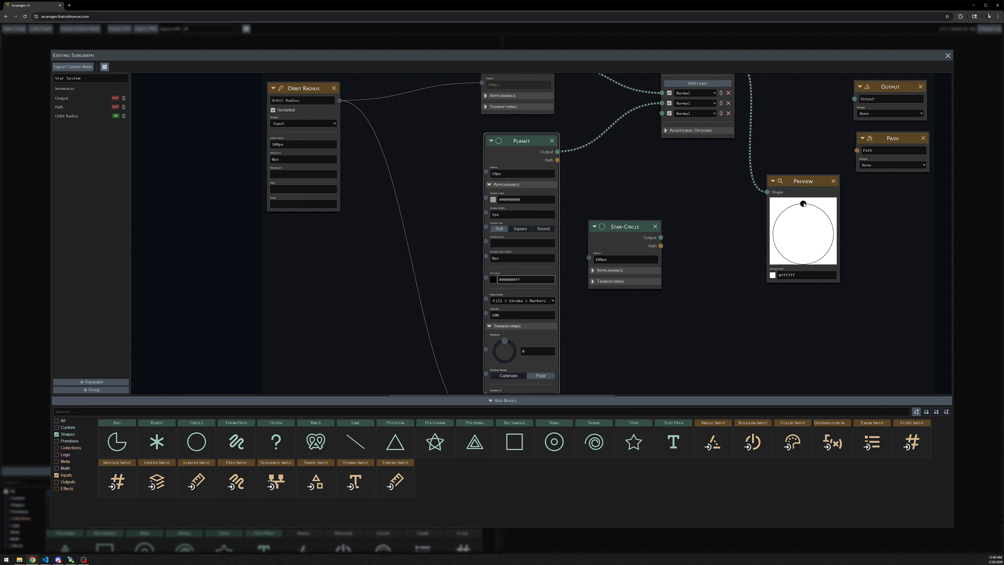
Step: Add an Angle Input node, place it below the Orbit Radius node, and name it "Revolution"
drag(440, 201, 456, 226)
scroll(457, 225, down, 1)
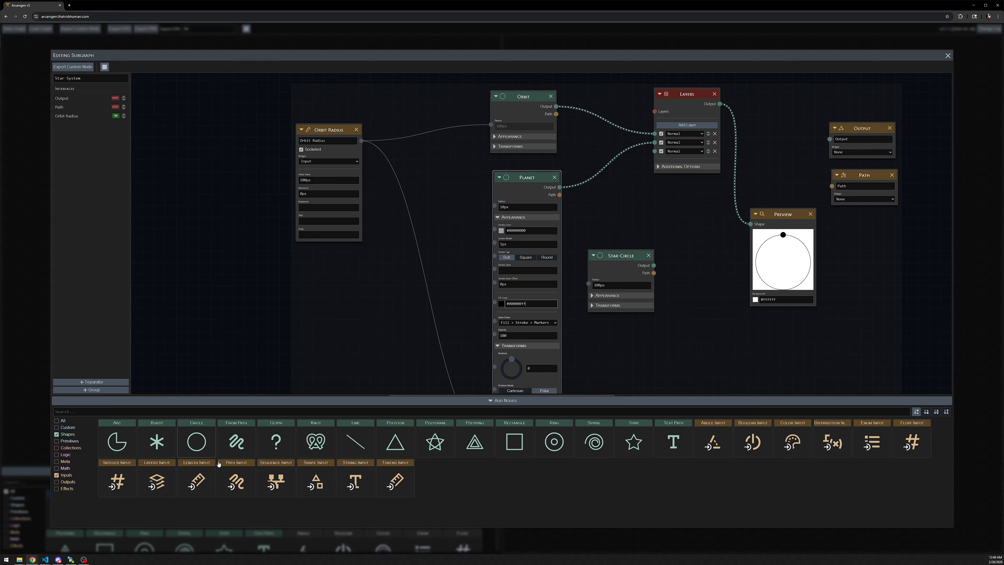
click(707, 450)
drag(532, 239, 319, 254)
click(329, 264)
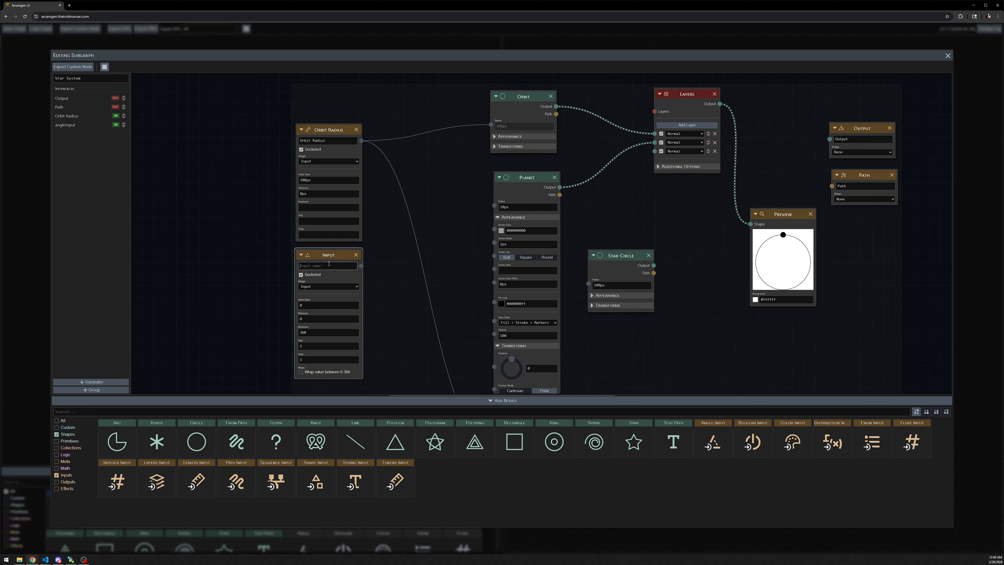
key(Return)
Step: Set the Revolution input's widget to Slider and enable wrapping its value between 0 and 360
click(322, 288)
click(322, 310)
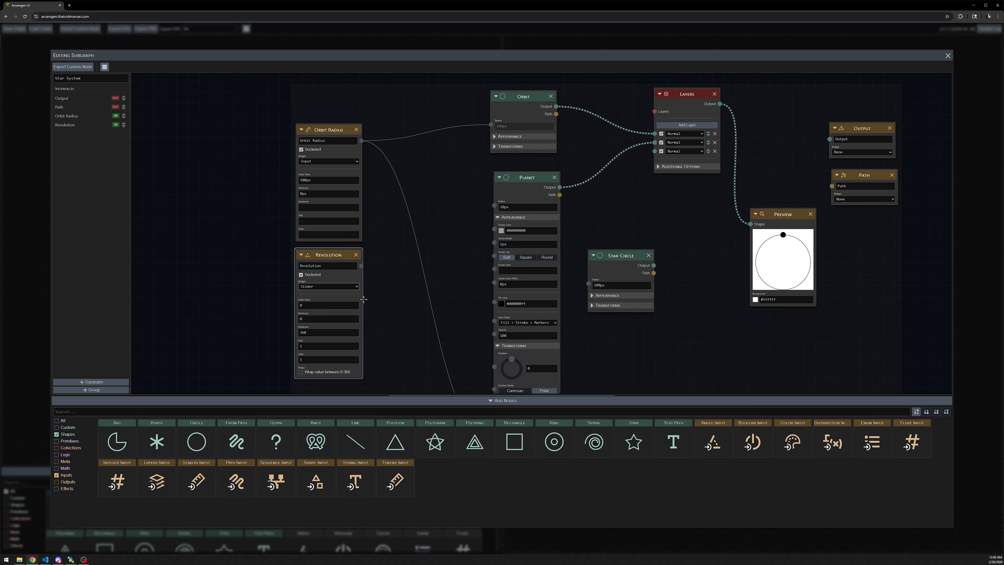
click(331, 372)
Step: Connect the Revolution input to the Planet's Position Theta and collapse the Planet node
drag(387, 331, 311, 282)
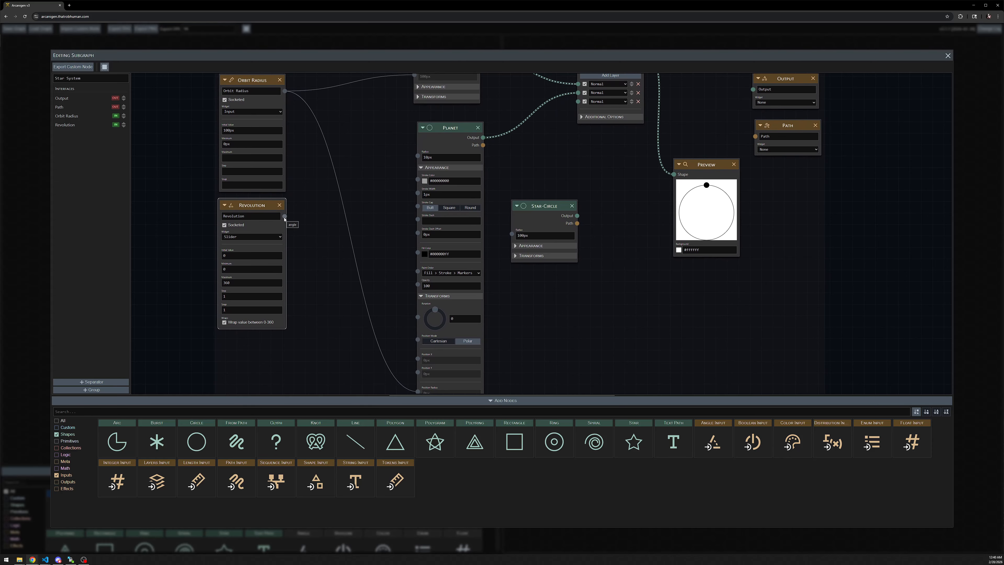
drag(311, 217, 408, 371)
drag(346, 229, 368, 251)
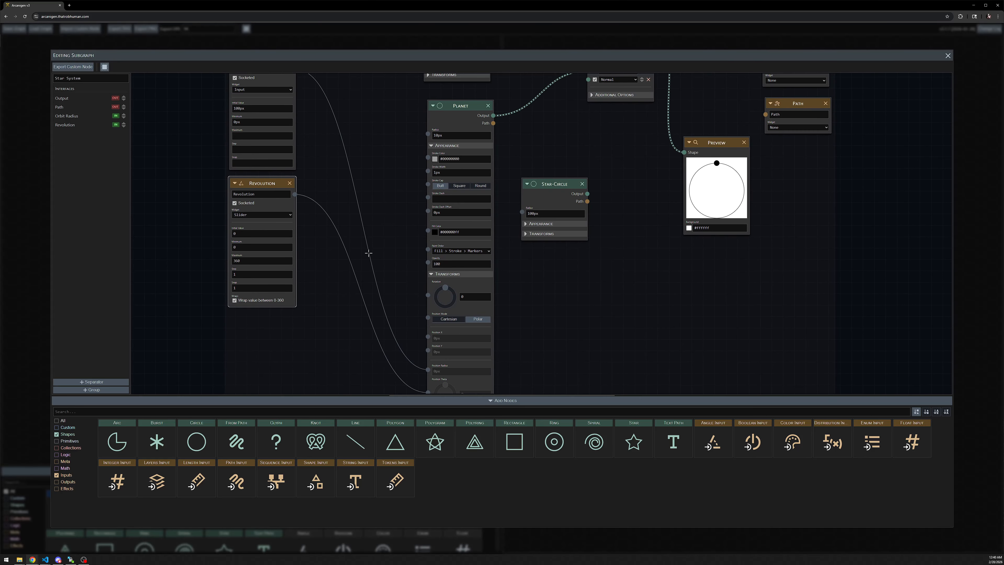
scroll(368, 251, down, 1)
click(428, 119)
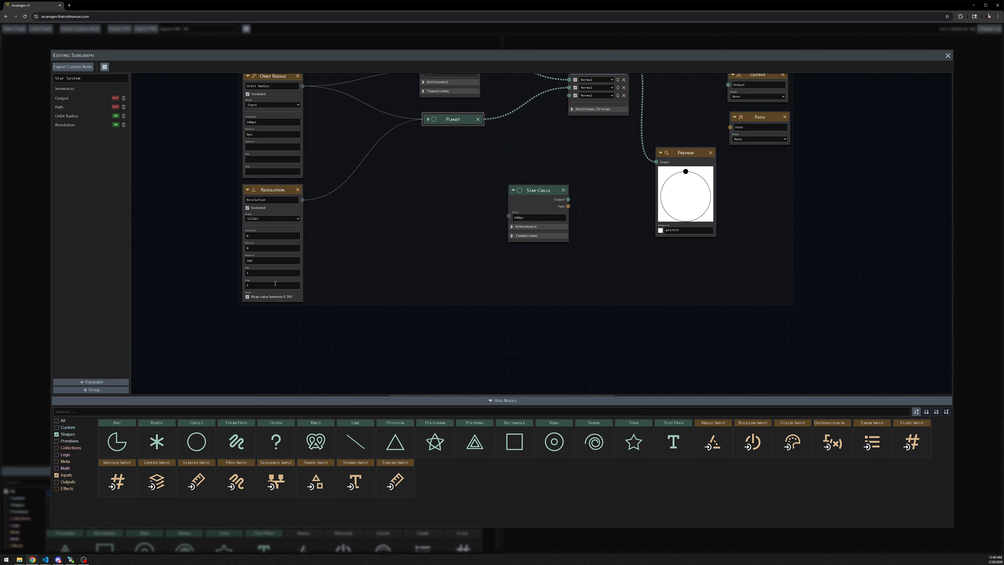
Step: Try an initial value of 30 for the Revolution input and return it to 0
double_click(267, 235)
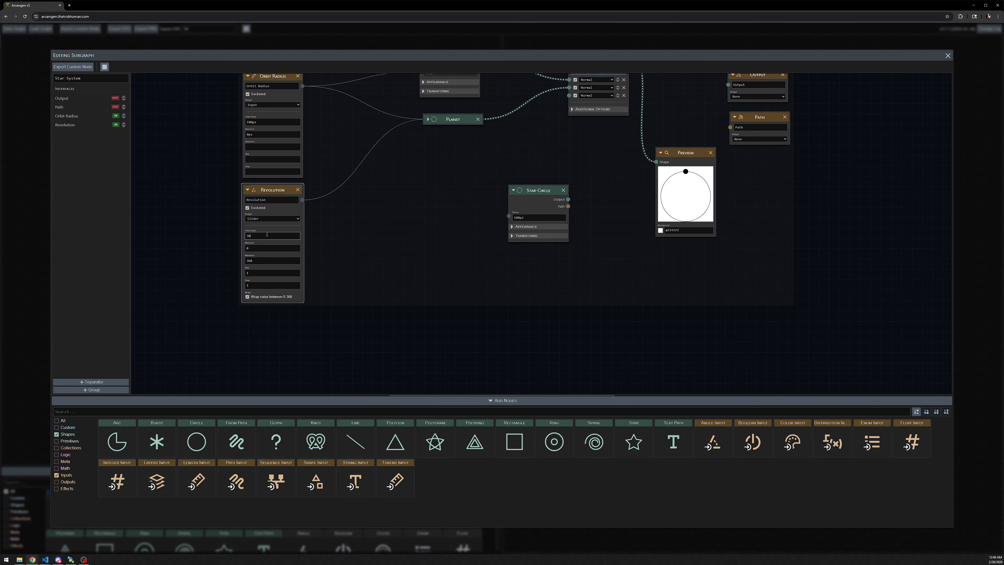
text(30)
double_click(263, 235)
text(0)
Step: Collapse the Orbit Radius and Revolution nodes and move Revolution up directly beneath Orbit Radius
drag(398, 231, 410, 271)
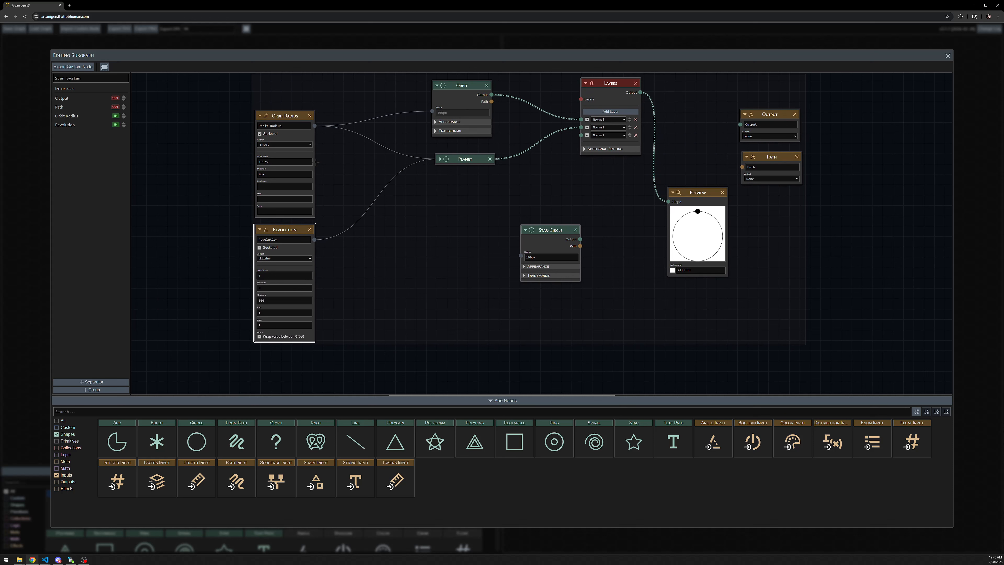
click(260, 116)
click(260, 229)
drag(289, 228, 329, 222)
scroll(361, 218, down, 1)
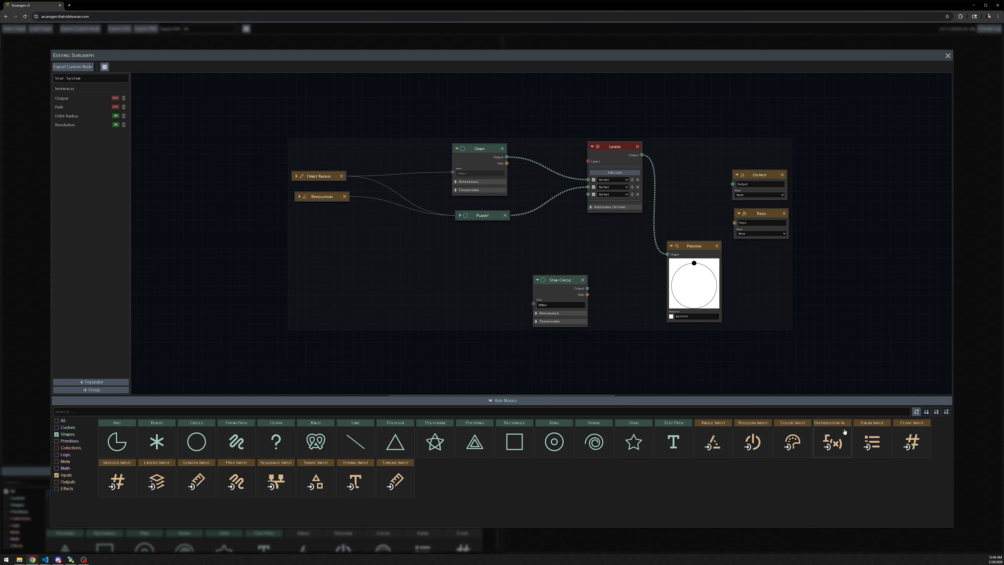
Step: Add a Color Input node, place it below the Revolution node, and name it "Orbit Color"
click(784, 440)
drag(550, 249, 322, 226)
click(322, 225)
text(Orbit)
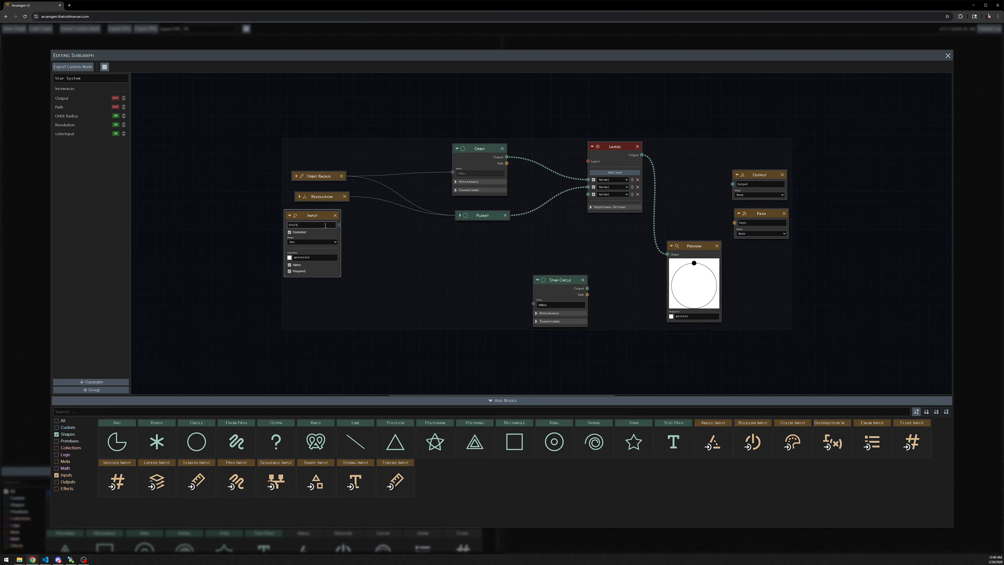
text( Color)
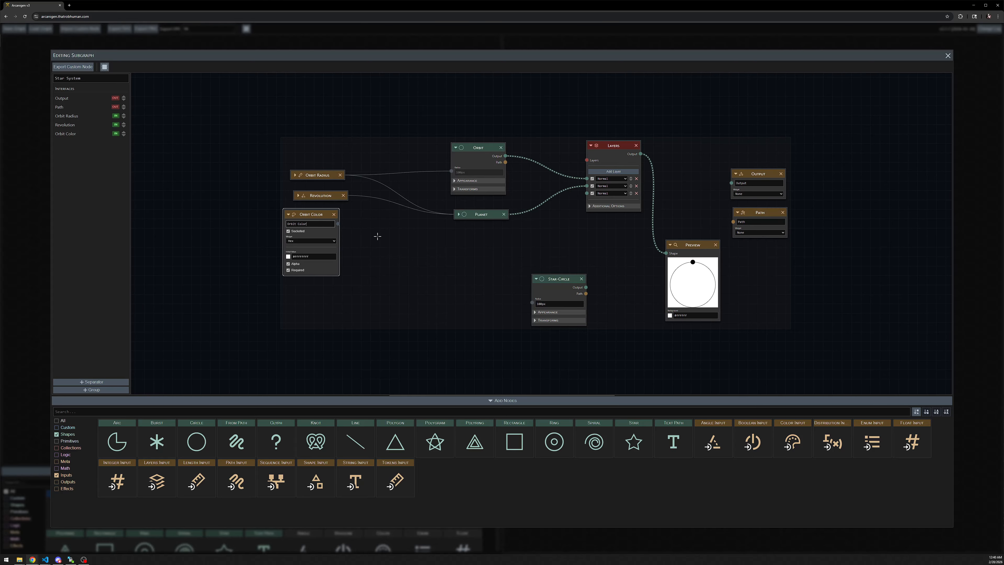
Step: Set the Orbit Color input's initial value to #000000ff
scroll(357, 237, up, 2)
double_click(271, 263)
text(00)
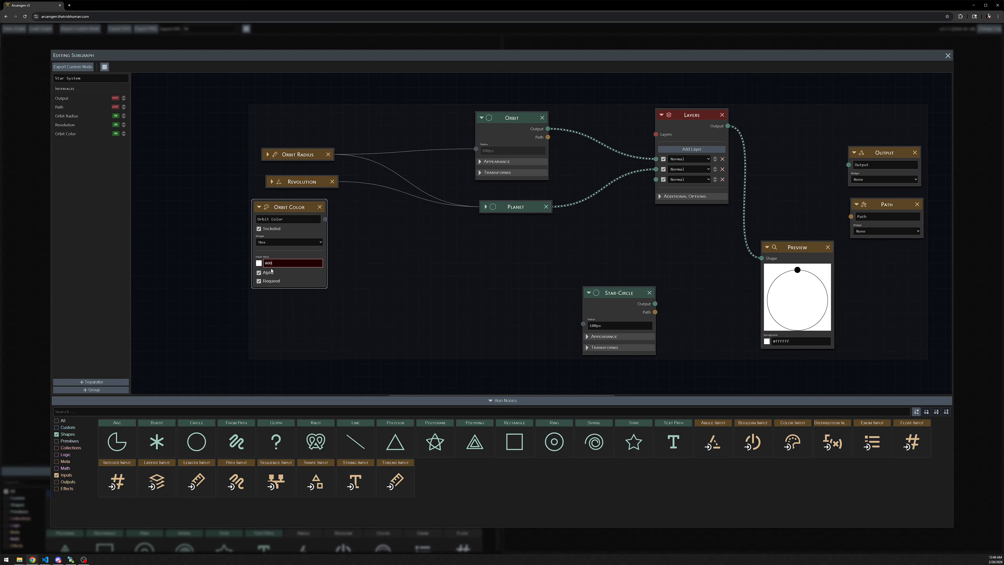
text(0000ff)
Step: Connect the Orbit Color input to the Orbit node's Stroke Color and collapse both nodes
drag(510, 205, 510, 215)
click(482, 162)
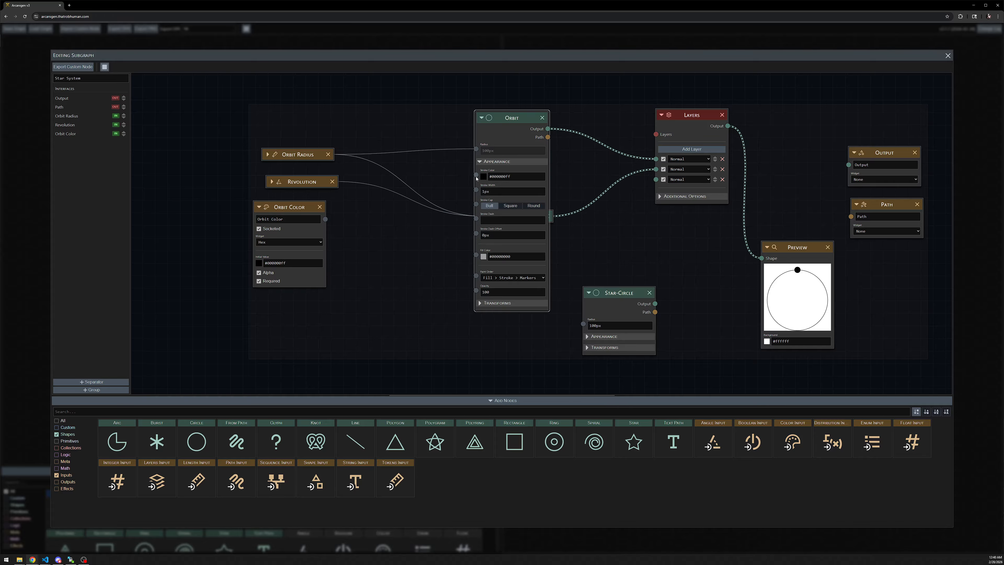
drag(476, 177, 325, 219)
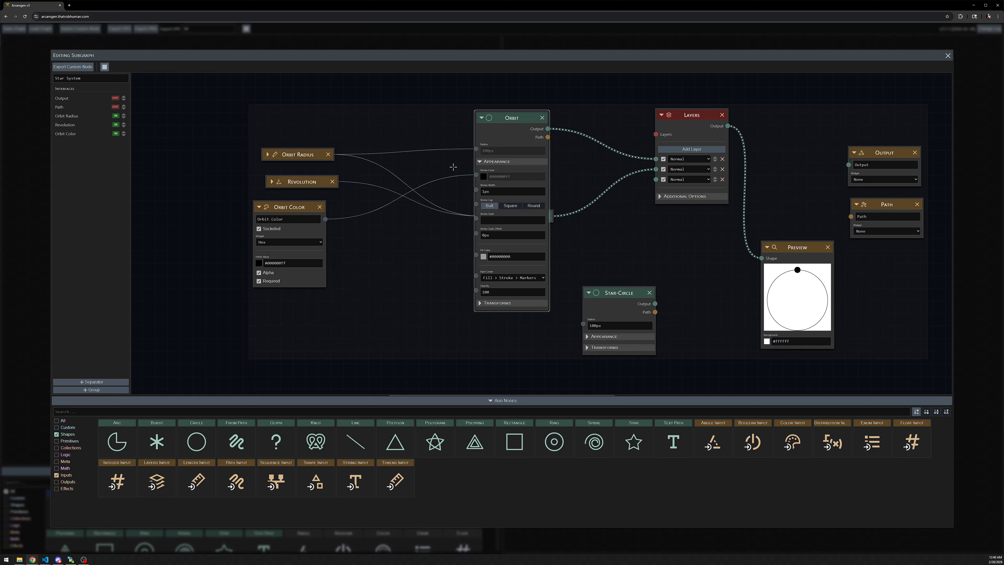
click(259, 207)
click(368, 332)
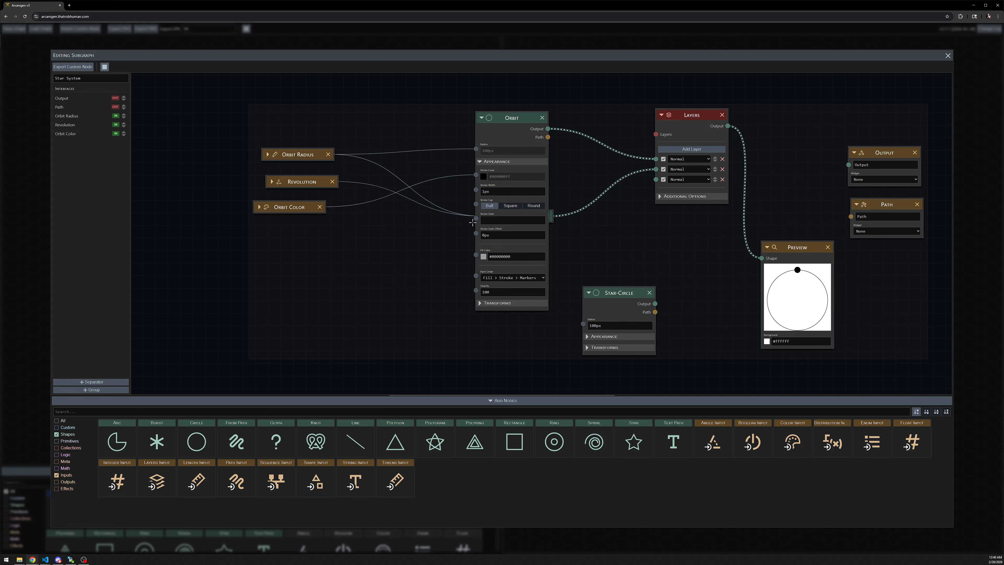
click(481, 118)
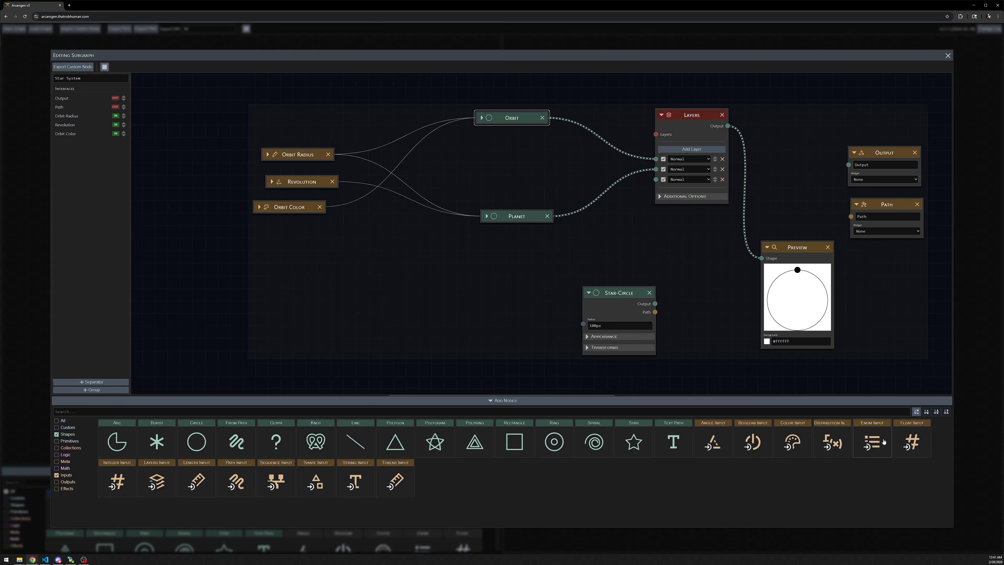
Step: Add a Length Input node, place it below the Orbit Color node, and name it "Orbit Stroke"
click(206, 478)
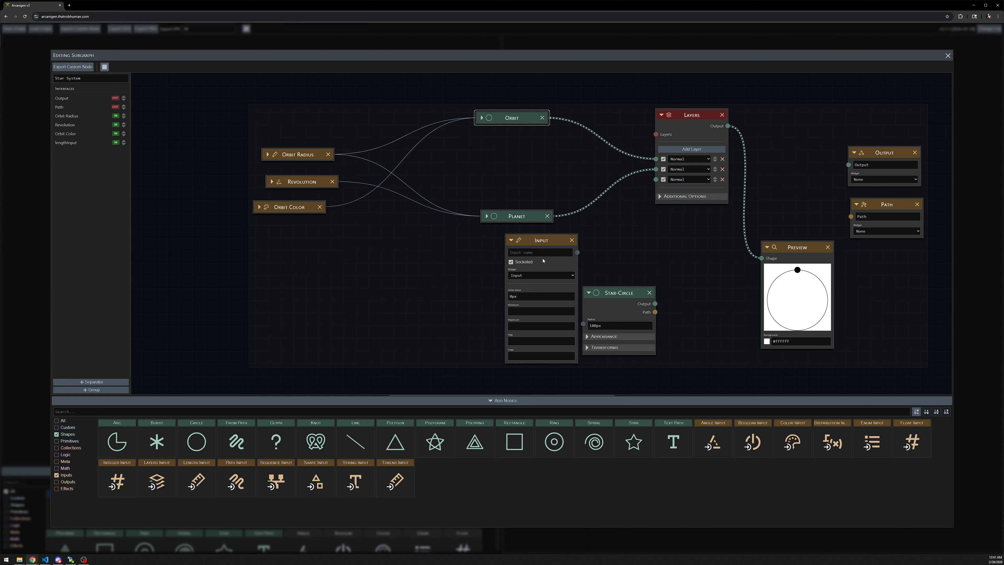
drag(540, 235, 305, 236)
click(292, 250)
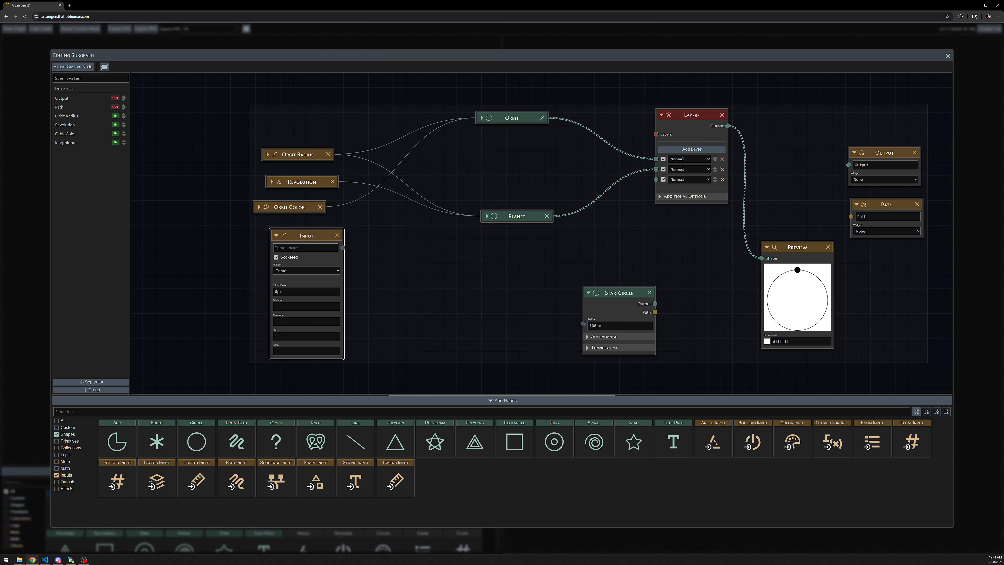
key(Return)
Step: Set the Orbit Stroke input's initial value to 1px and its minimum to 0px
double_click(312, 290)
text(1px)
key(Tab)
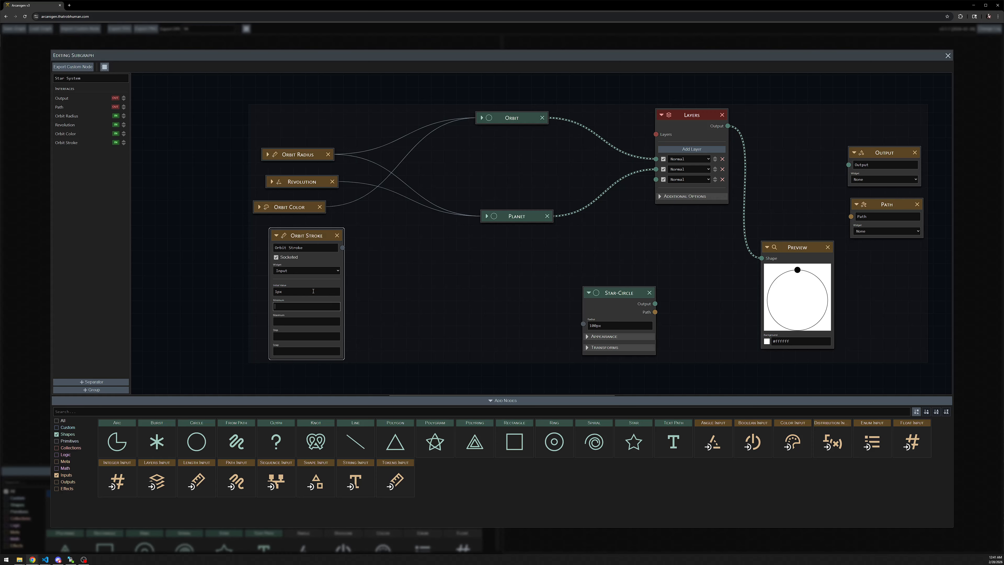
text(0)
Step: Connect the Orbit Stroke input to the Orbit node's Stroke Width and collapse the Orbit node
click(481, 117)
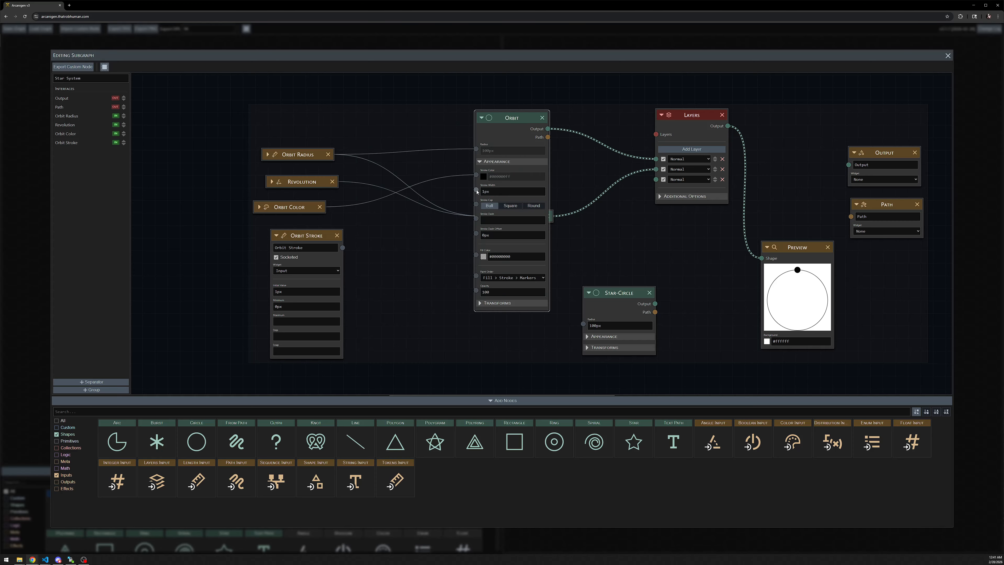
drag(342, 247, 476, 190)
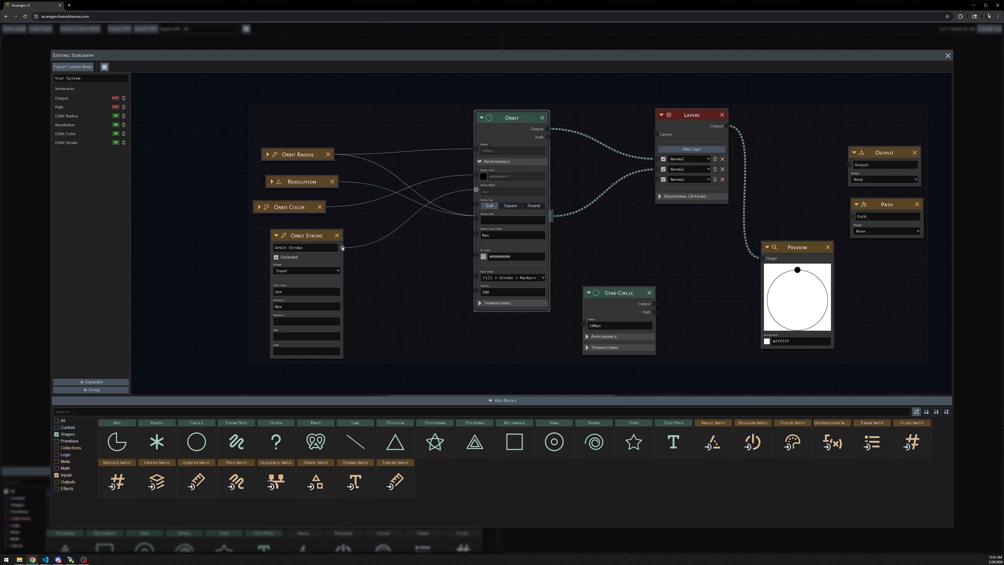
click(482, 118)
Step: Test the Orbit Stroke input with an initial value of 3px, and restore it to 1px
click(290, 291)
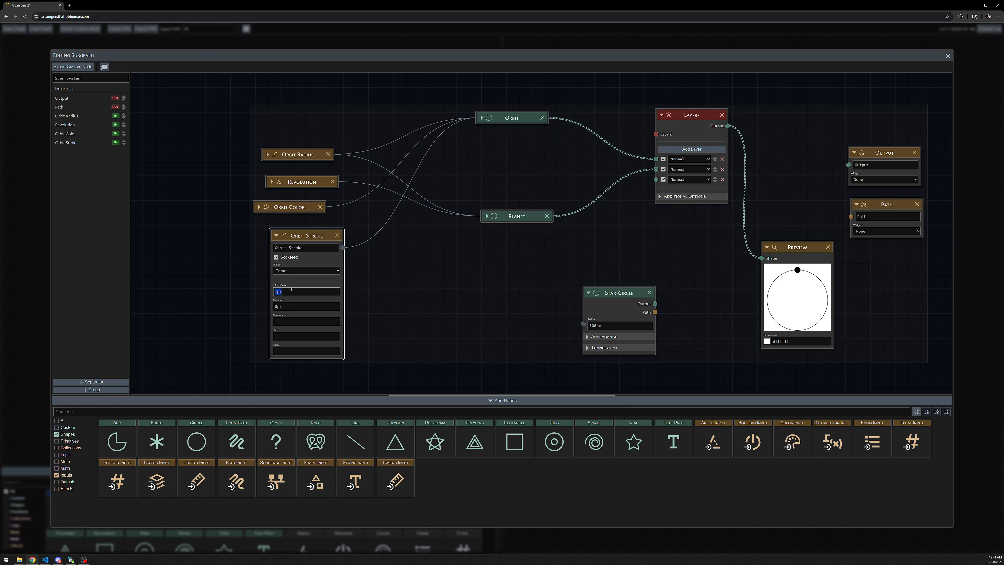
text(3px)
text(1px)
click(399, 241)
Step: Collapse the Orbit Stroke node and rearrange the input nodes so Revolution sits above Orbit Radius
drag(310, 236, 298, 230)
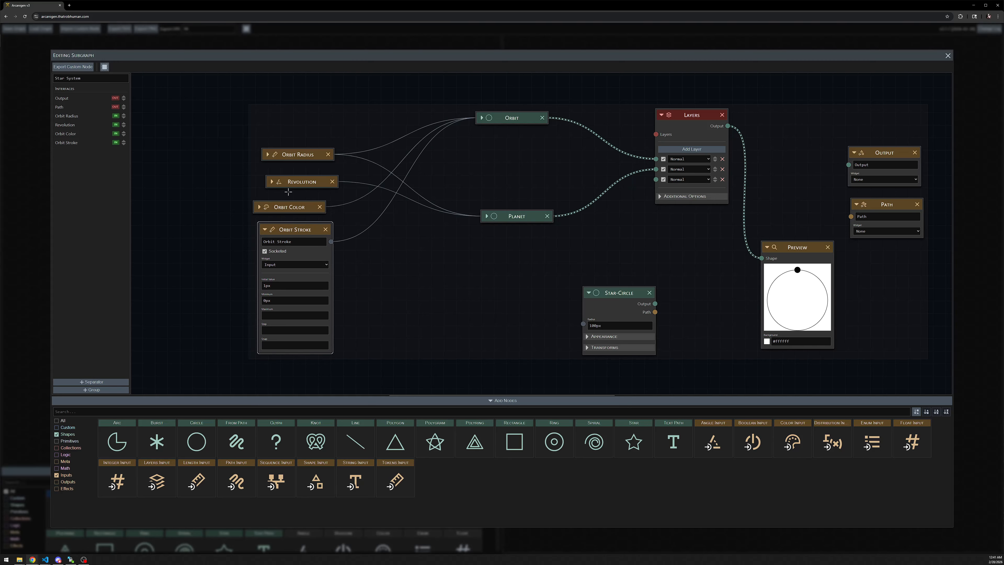
click(265, 230)
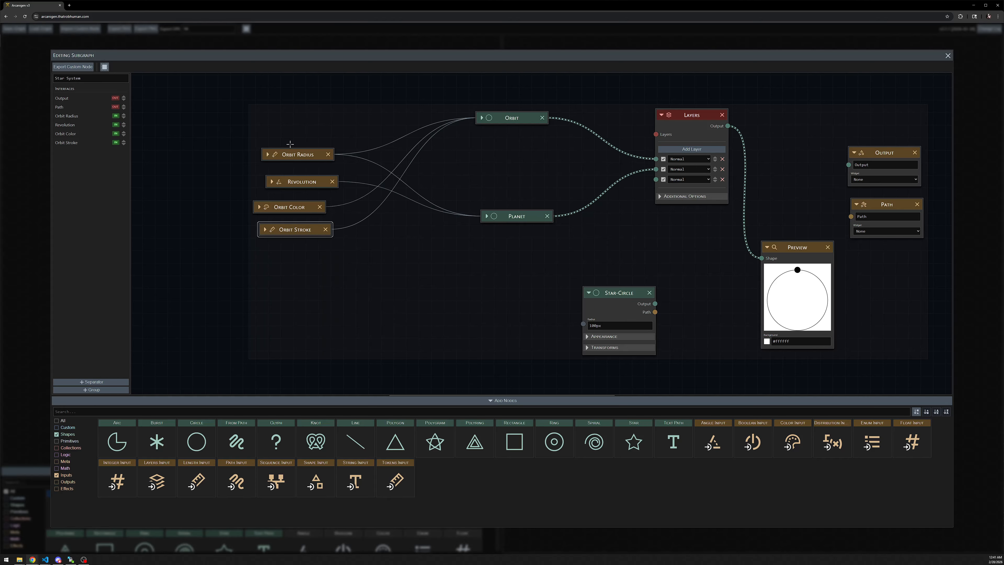
drag(295, 152, 293, 131)
mouse_move(301, 181)
mouse_down()
mouse_move(298, 156)
mouse_move(300, 188)
mouse_up()
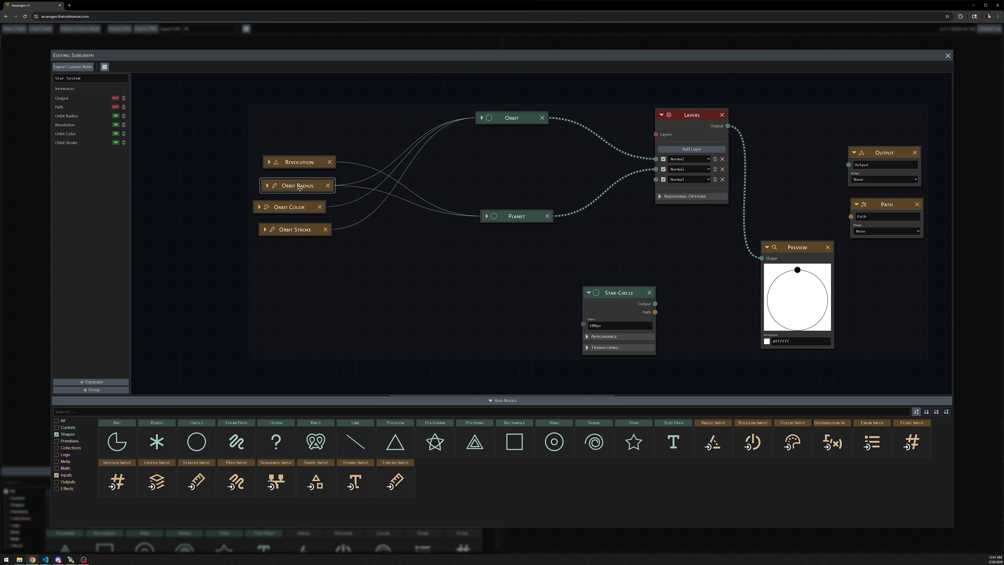
click(420, 302)
drag(460, 270, 458, 262)
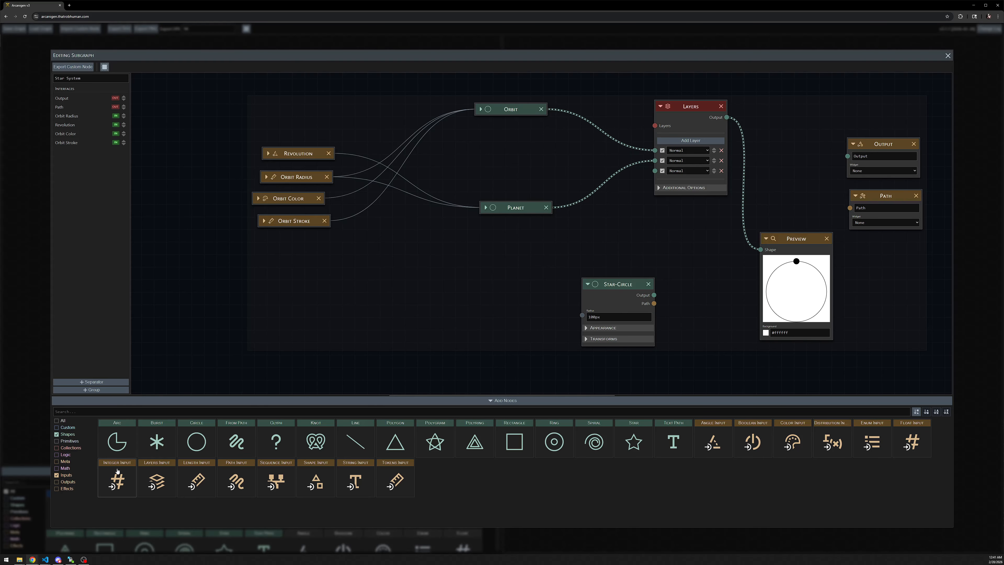
Step: Add a Length Input node below the Orbit Stroke node and name it "Planet Radius"
click(196, 479)
drag(530, 241, 292, 263)
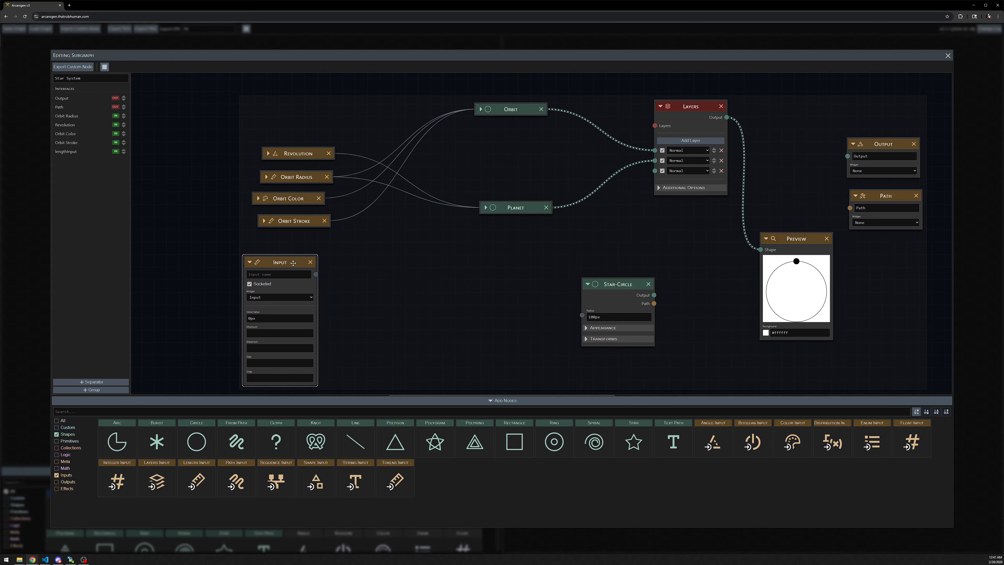
double_click(286, 263)
text(Planet Radius)
key(Return)
Step: Set Planet Radius to an initial value of 10px and minimum of 0px, and connect it to the Planet node's Radius
click(485, 207)
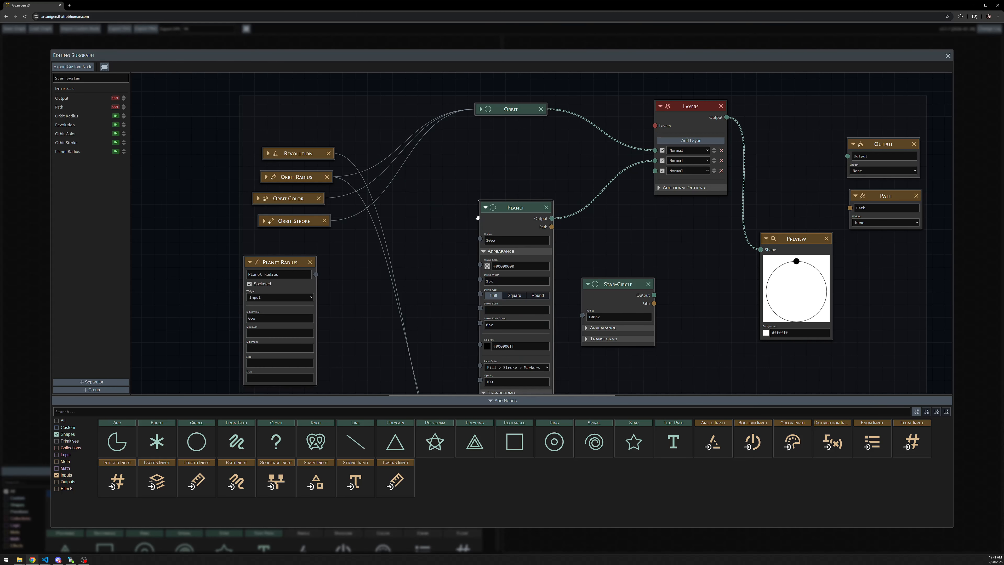
click(259, 315)
key(Tab)
text(0)
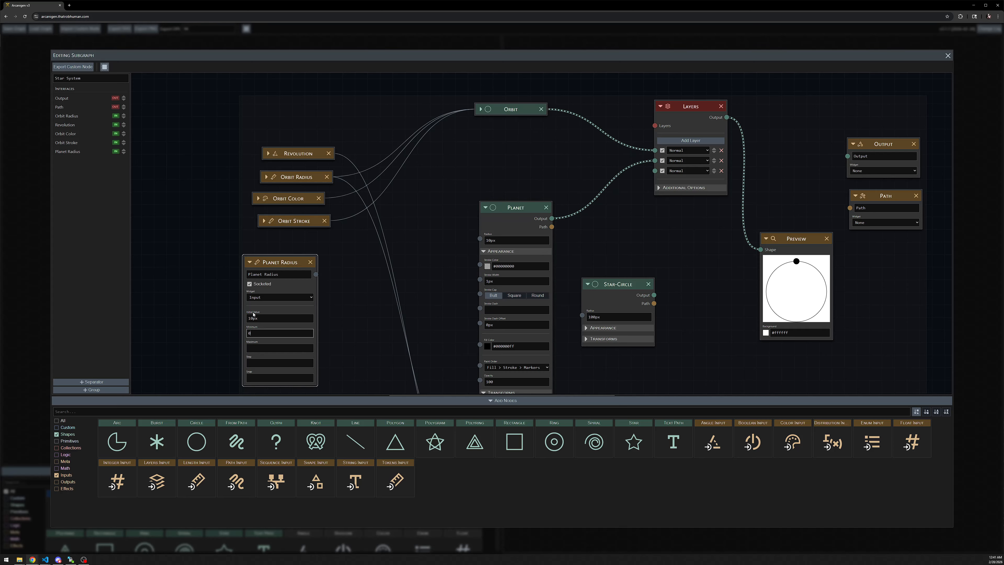
drag(347, 280, 464, 203)
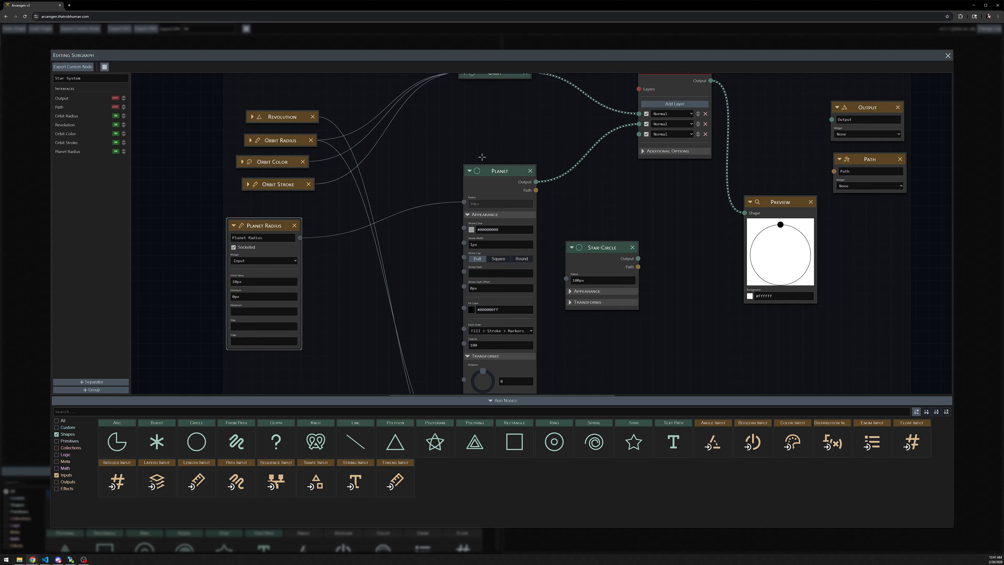
click(470, 170)
Step: Test the Planet Radius input with an initial value of 15px, and restore it to 10px
click(248, 280)
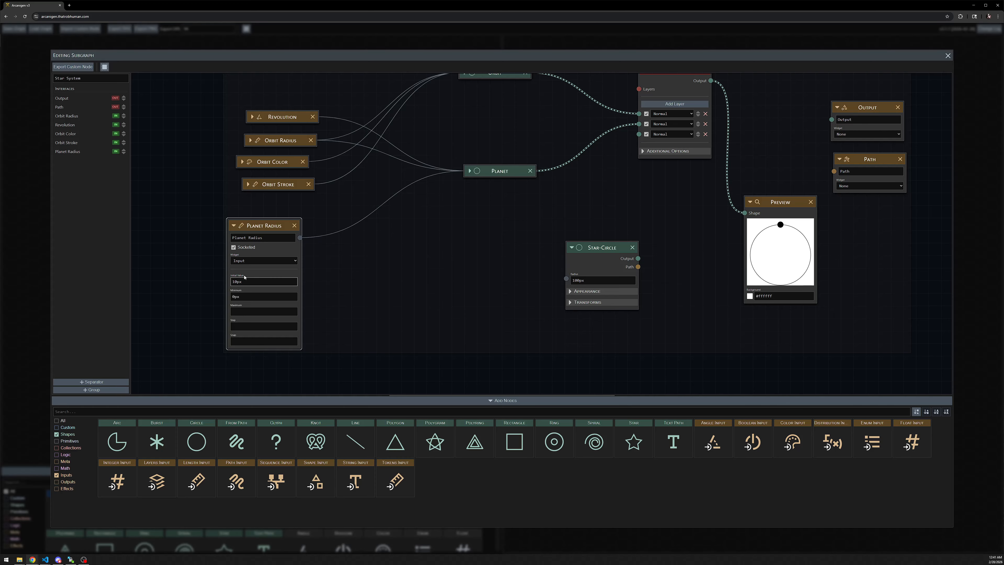
key(shift+Tab)
key(Tab)
text(15)
key(shift+Tab)
key(Tab)
drag(326, 257, 330, 236)
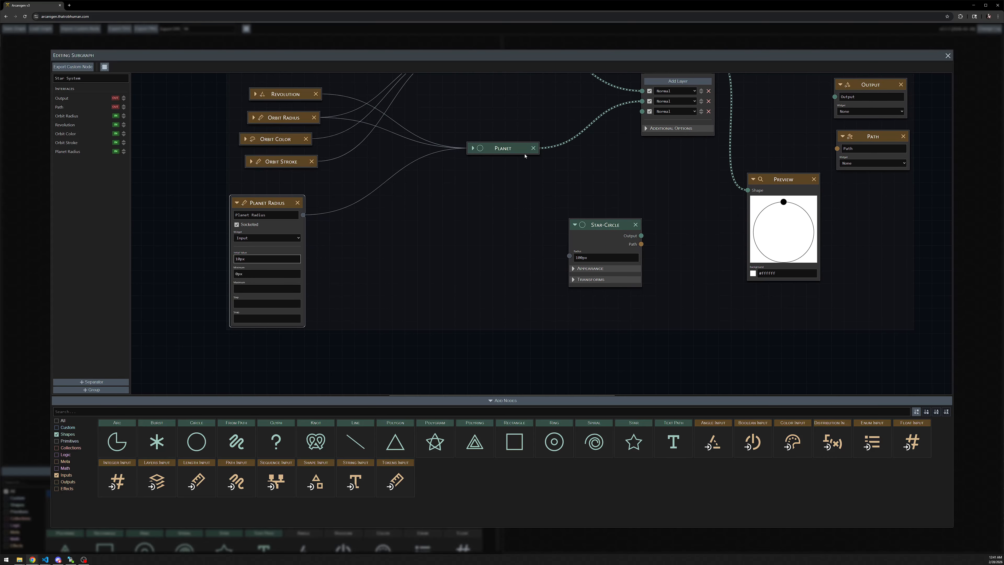
Step: Collapse the Planet Radius node and add a Color Input node named "Planet Color" below it
click(235, 205)
click(238, 203)
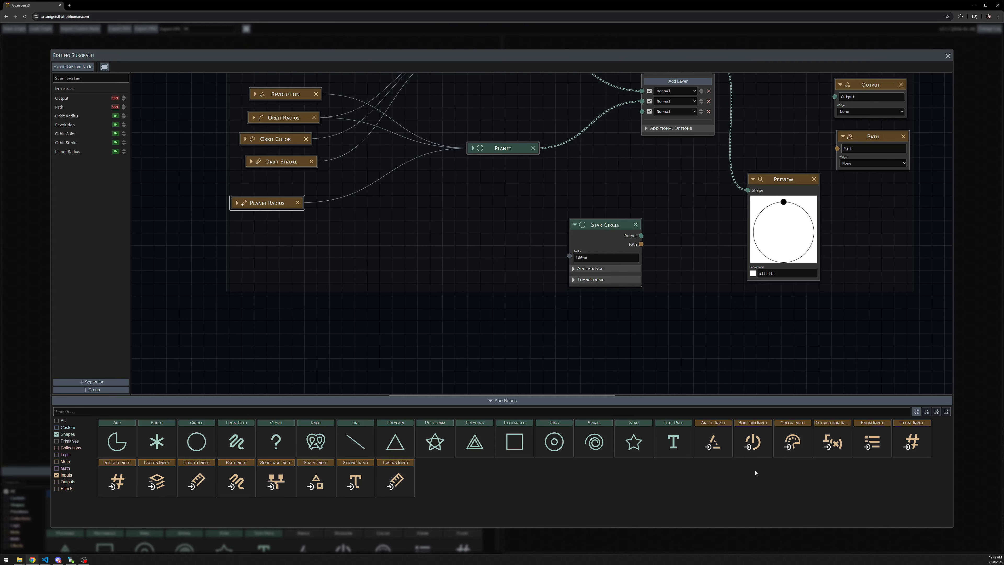
drag(792, 441, 277, 248)
click(276, 249)
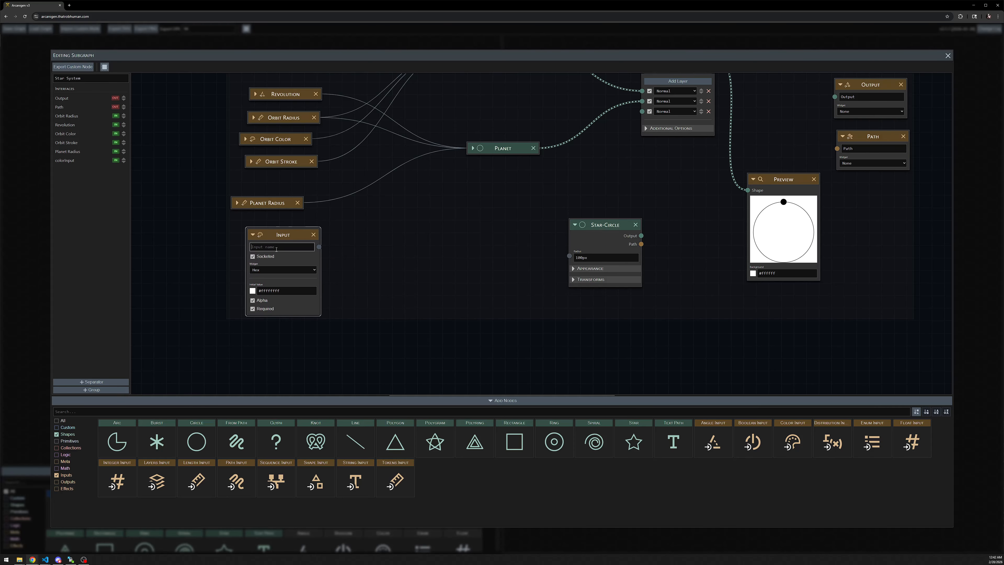
text(Planet Color)
Step: Set Planet Color's initial value to #000000ff and connect it to the Planet node's Fill Color
double_click(277, 290)
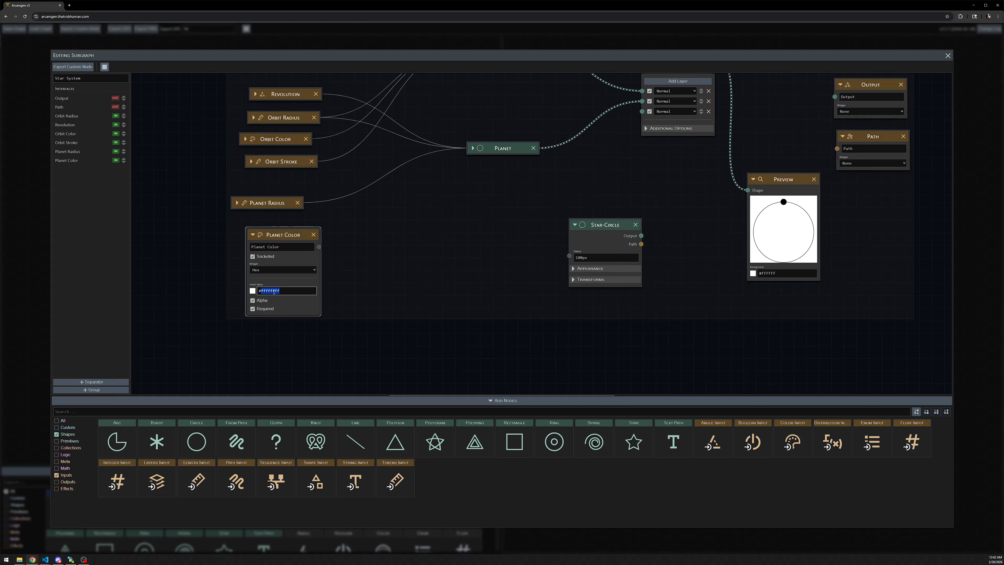
text(000000ff)
click(472, 148)
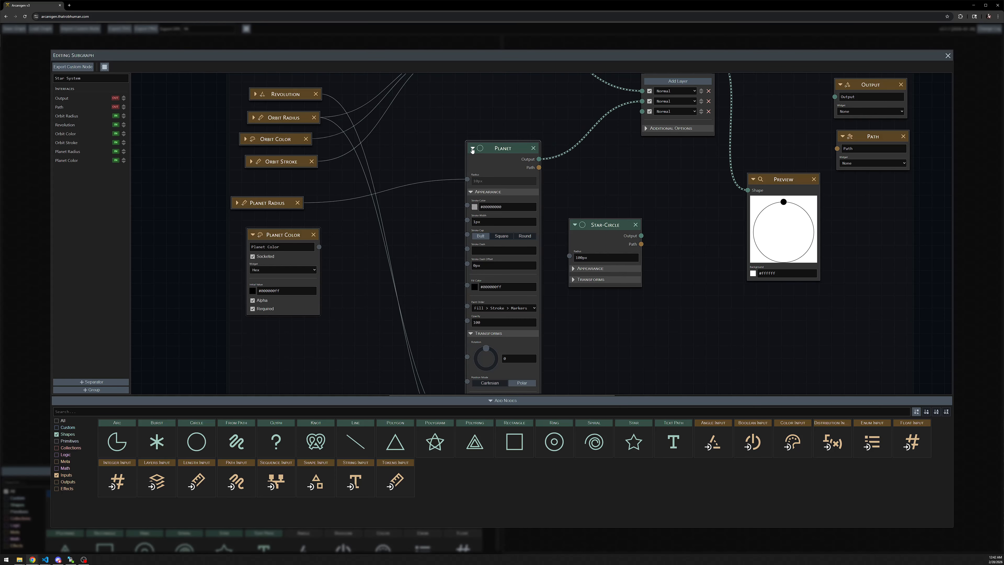
scroll(300, 204, down, 2)
drag(308, 195, 456, 234)
scroll(469, 157, up, 2)
click(469, 139)
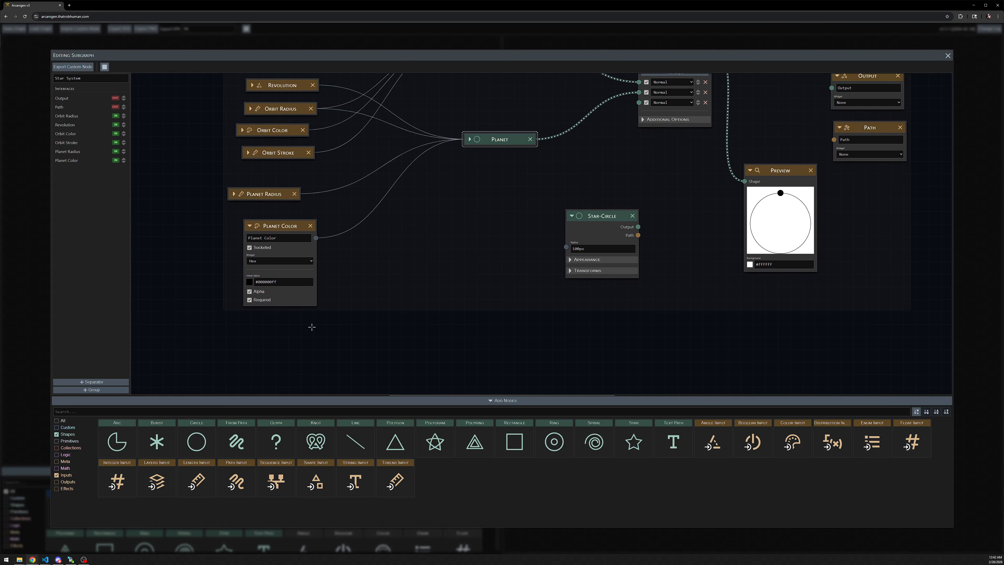
drag(282, 264, 270, 256)
Step: Test the Planet Color input with #ff0000ff, and restore its initial value to #000000ff
click(257, 274)
key(ctrl+a)
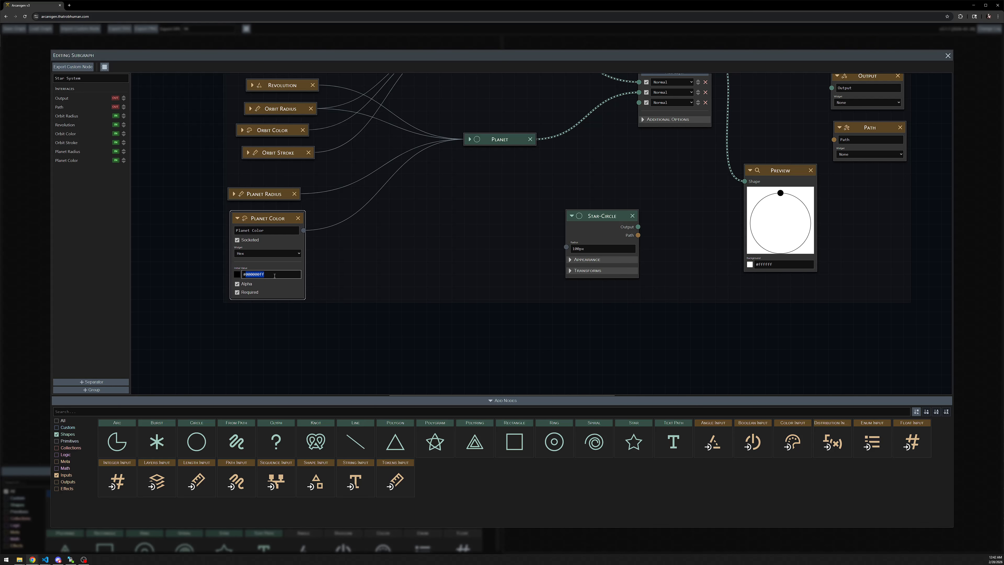
text(#ff0000ff)
double_click(257, 276)
text(000000ff)
Step: Collapse the Planet Color node and line up the Planet and Star-Circle nodes beneath the Orbit node
click(237, 218)
drag(389, 217, 394, 240)
scroll(396, 241, down, 1)
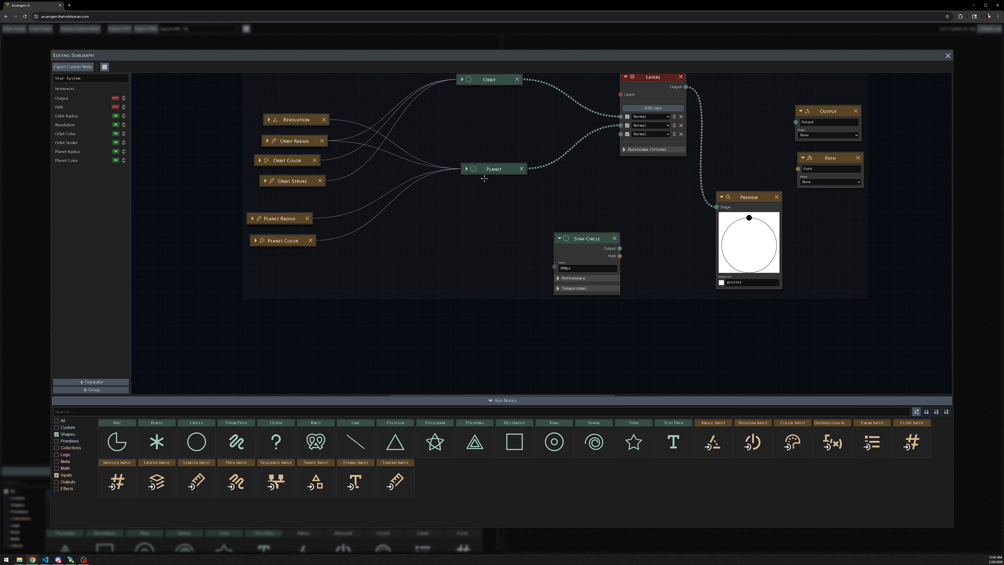
drag(486, 170, 477, 122)
drag(586, 234, 483, 222)
drag(473, 158, 479, 177)
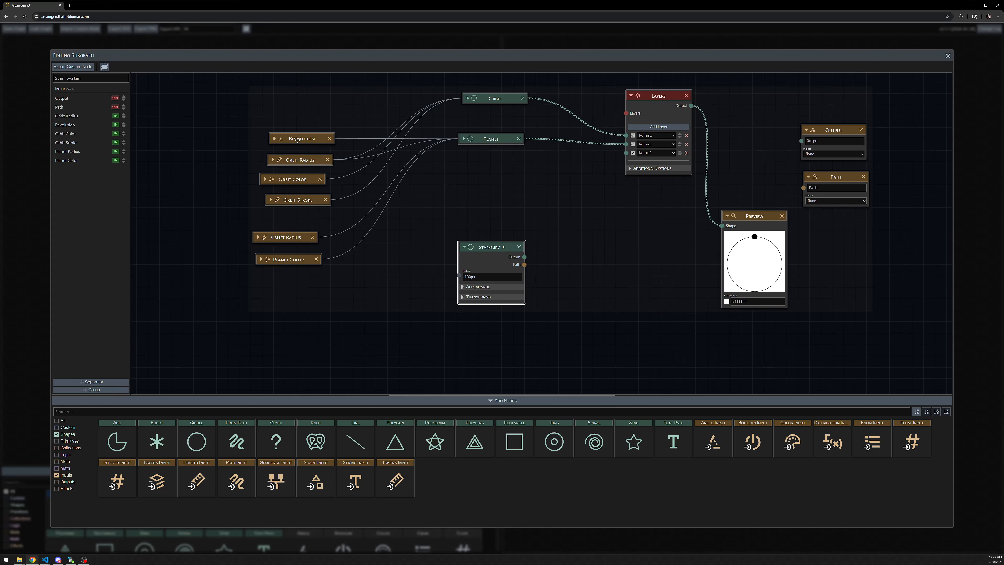
Step: Space the Revolution and Orbit Radius nodes away from the orbit styling inputs and move Star-Circle closer to the Planet node
drag(297, 140, 290, 125)
drag(300, 161, 292, 150)
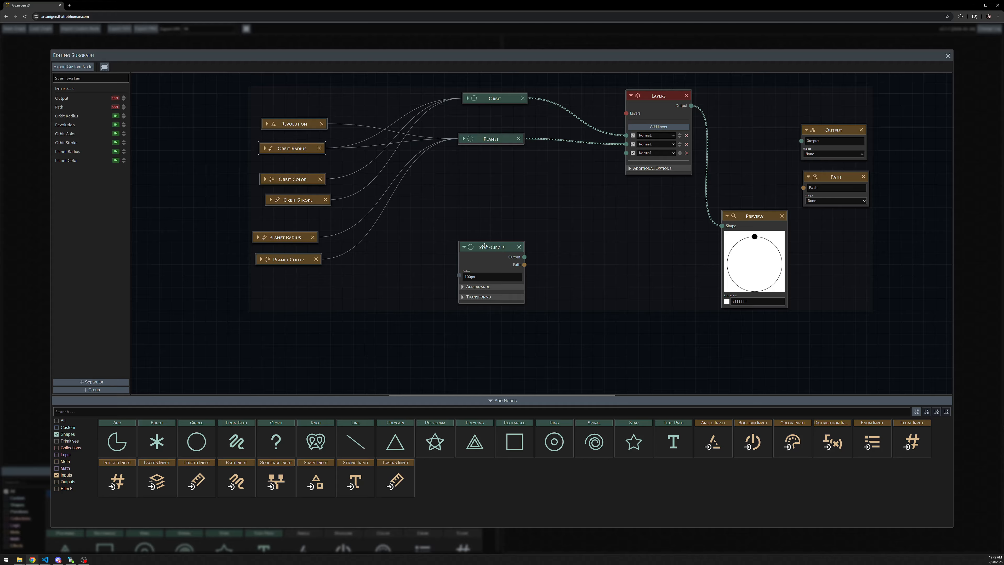
drag(484, 245, 505, 242)
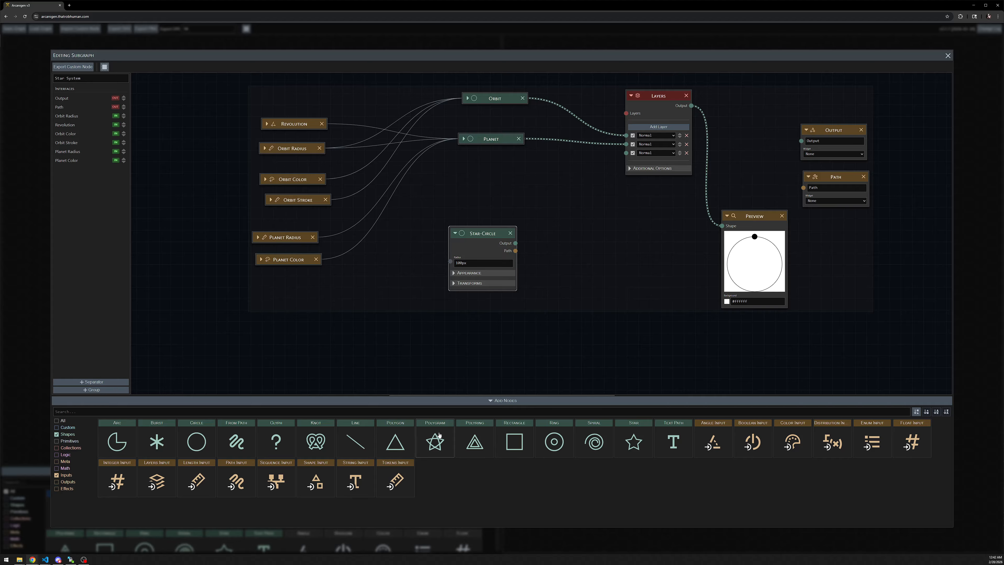
Step: Add Star and Polygon shape nodes and stack them below Star-Circle, with the Polygon between Star-Circle and Star
click(633, 441)
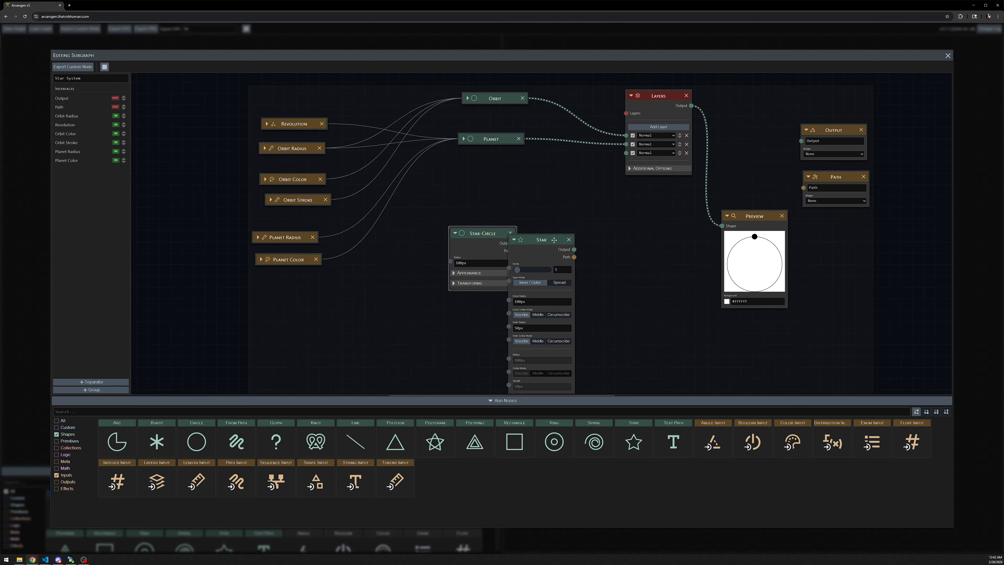
drag(554, 240, 494, 351)
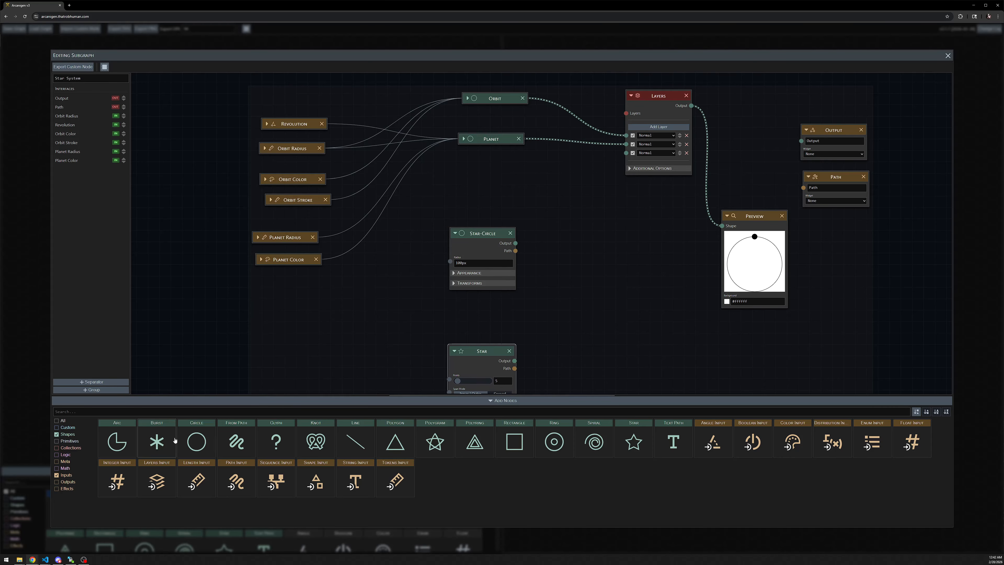
click(405, 439)
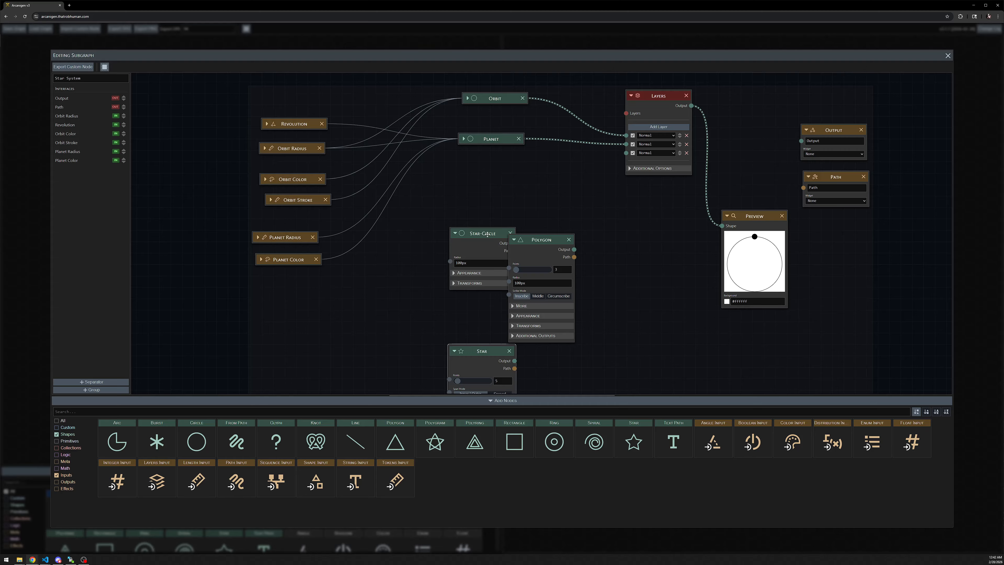
drag(487, 234, 486, 180)
drag(547, 242, 484, 263)
Step: Set the Star-Circle radius to 20px and give the Polygon 4 sides with a 20px radius
double_click(476, 209)
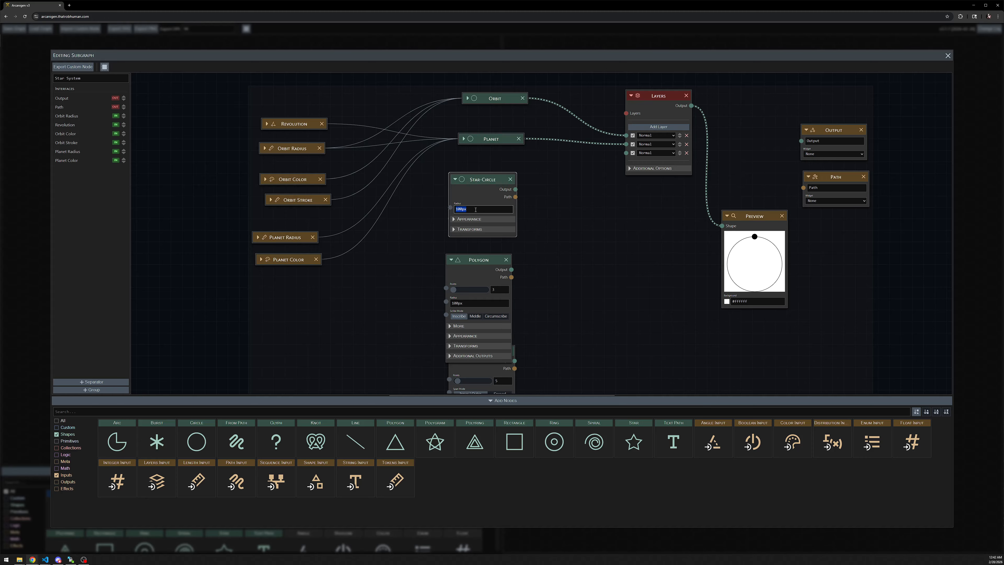
double_click(506, 289)
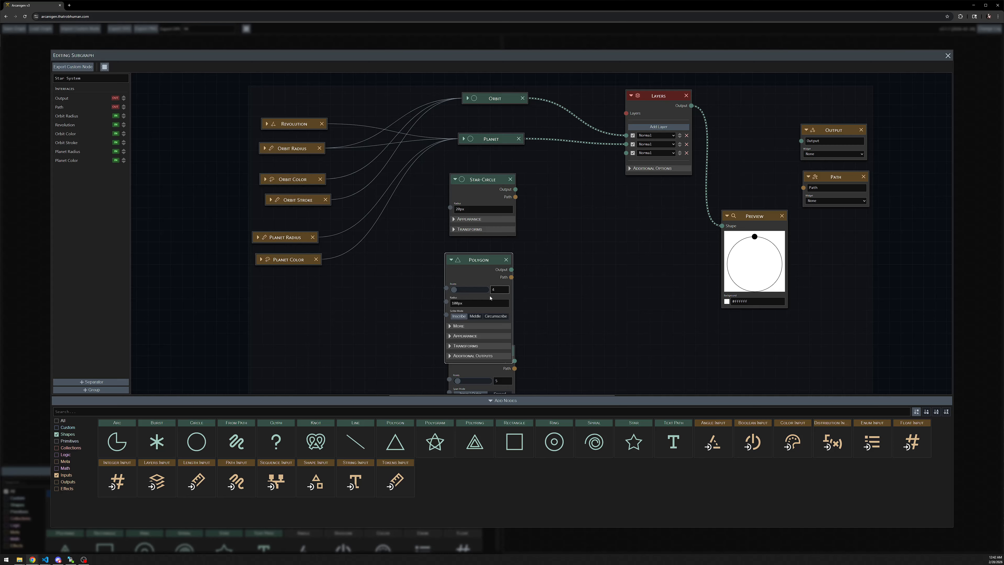
double_click(480, 301)
Step: Collapse the Star node beneath the Polygon node
scroll(525, 277, down, 2)
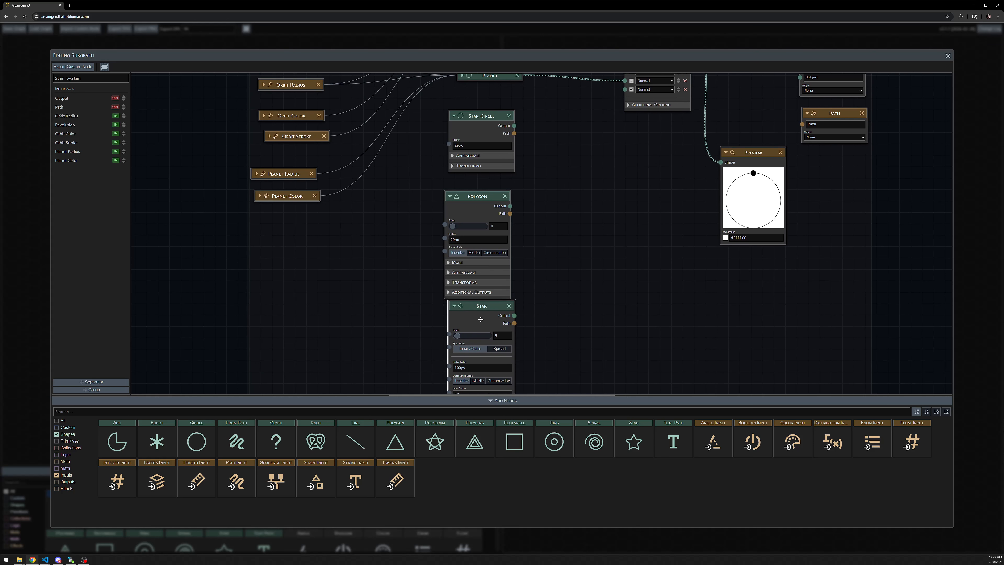
scroll(543, 253, down, 2)
click(462, 259)
scroll(430, 249, up, 3)
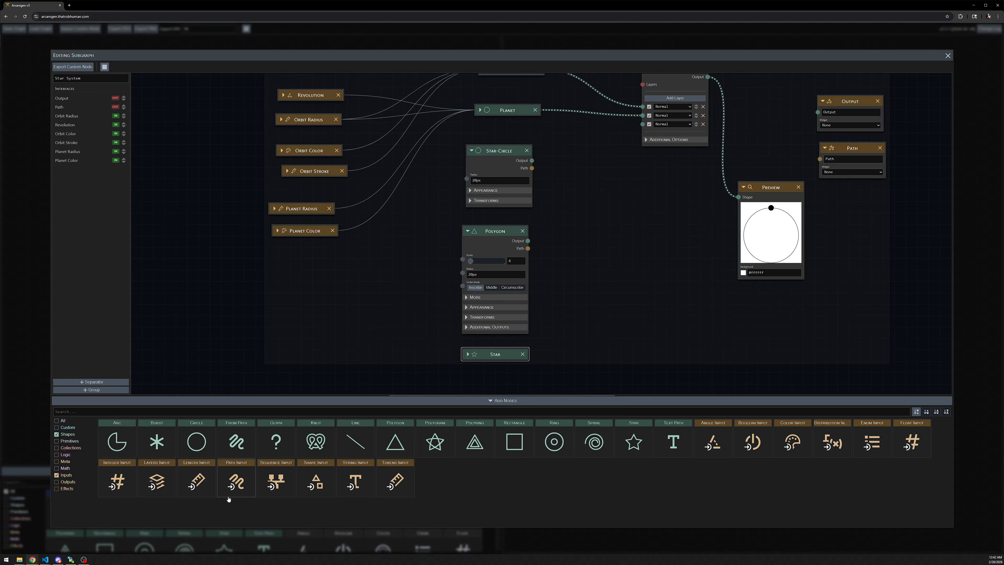
Step: Add an Enum Input node below the Planet Color node and name it "Star Style"
drag(871, 441, 311, 255)
click(312, 263)
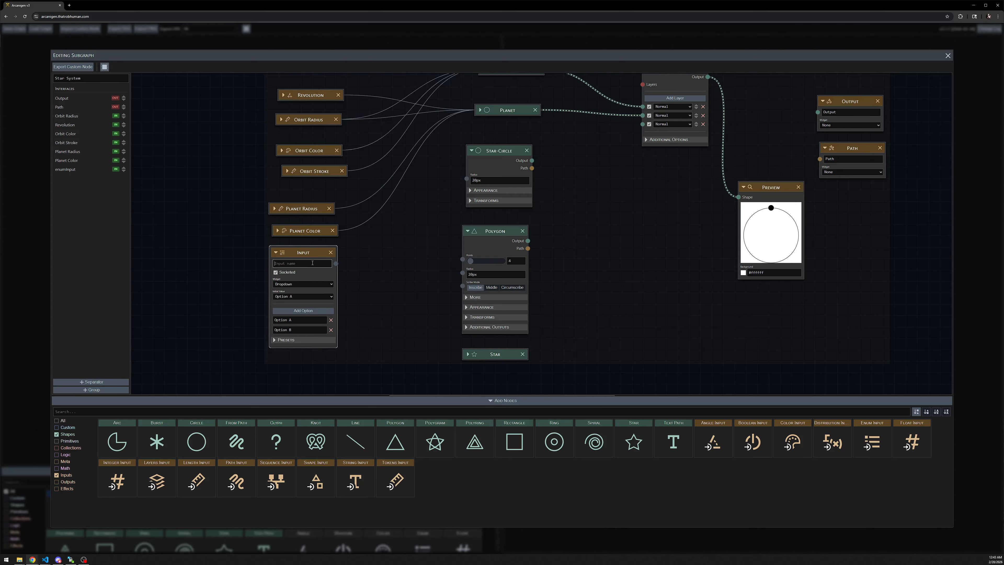
text(Star Style)
Step: Give Star Style three options named Circle, Diamond and Star, and set its widget to Vertical Radio Button
click(287, 311)
click(295, 320)
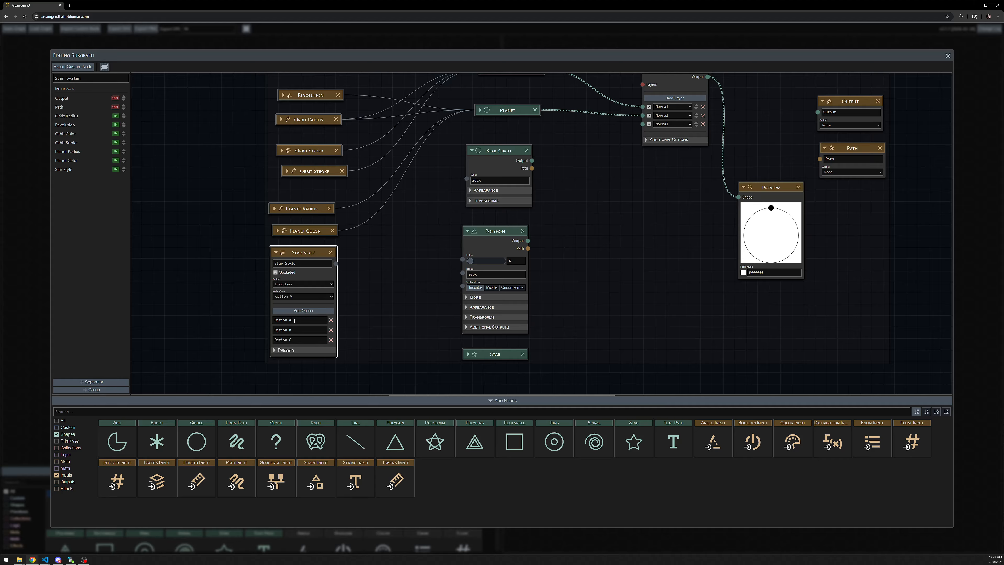
key(ctrl+a)
text(Ci)
click(312, 330)
key(ctrl+a)
text(Diam)
click(300, 336)
key(ctrl+a)
text(S)
click(386, 289)
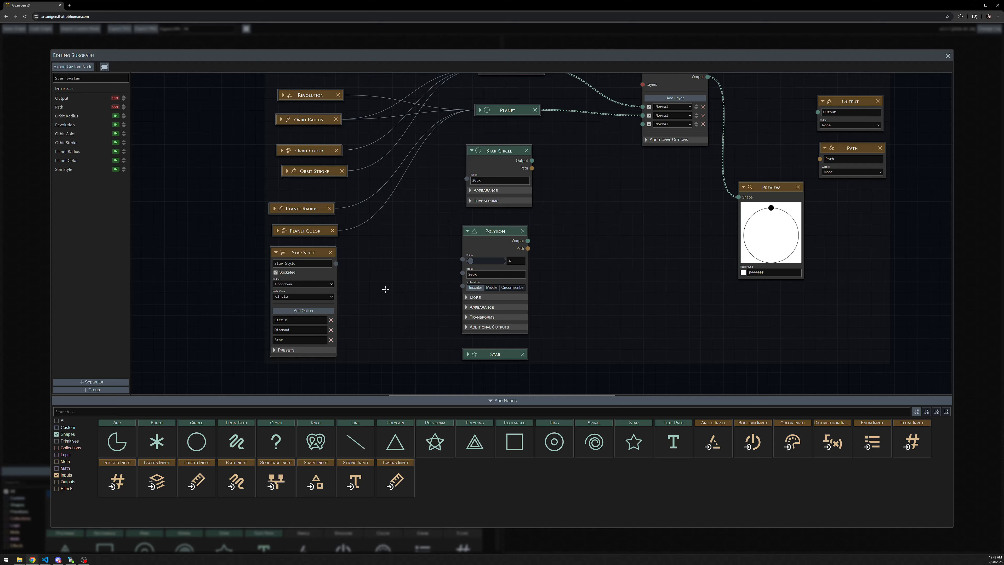
click(303, 284)
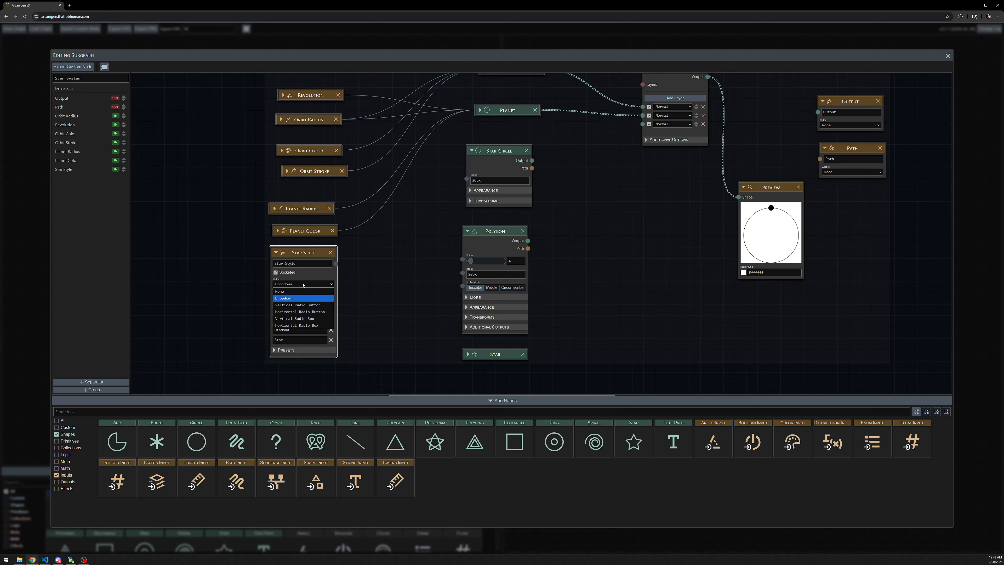
click(309, 305)
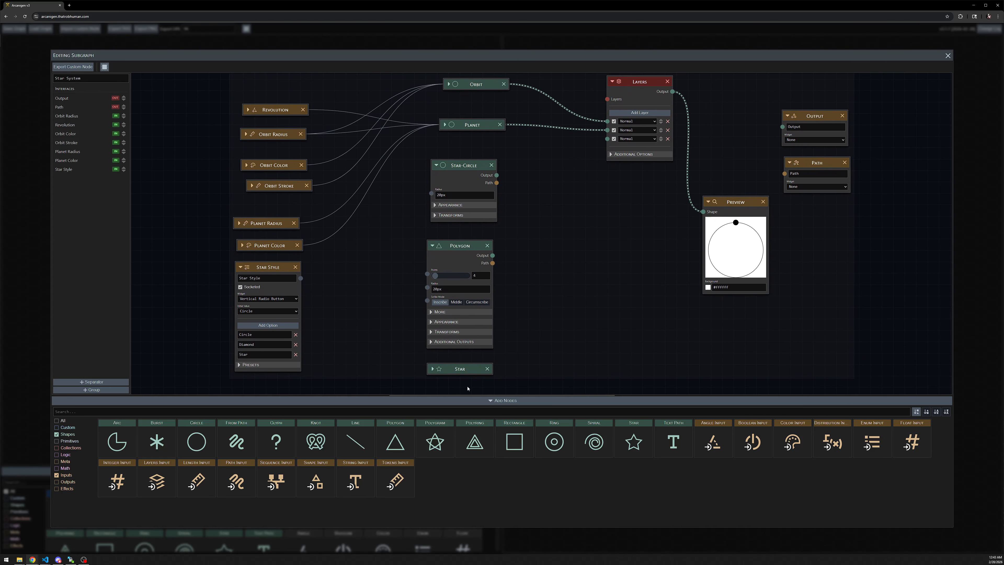
Step: Show only the Logic nodes in the node library and place a Switch Case node between the star shapes and the Preview
click(65, 455)
click(68, 433)
click(66, 475)
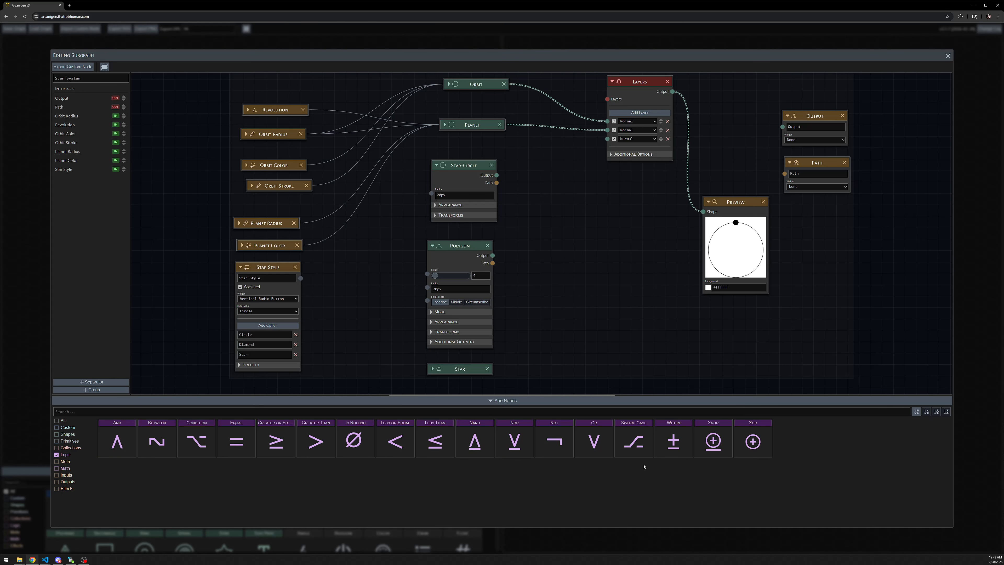
drag(626, 438, 540, 254)
drag(547, 233, 581, 199)
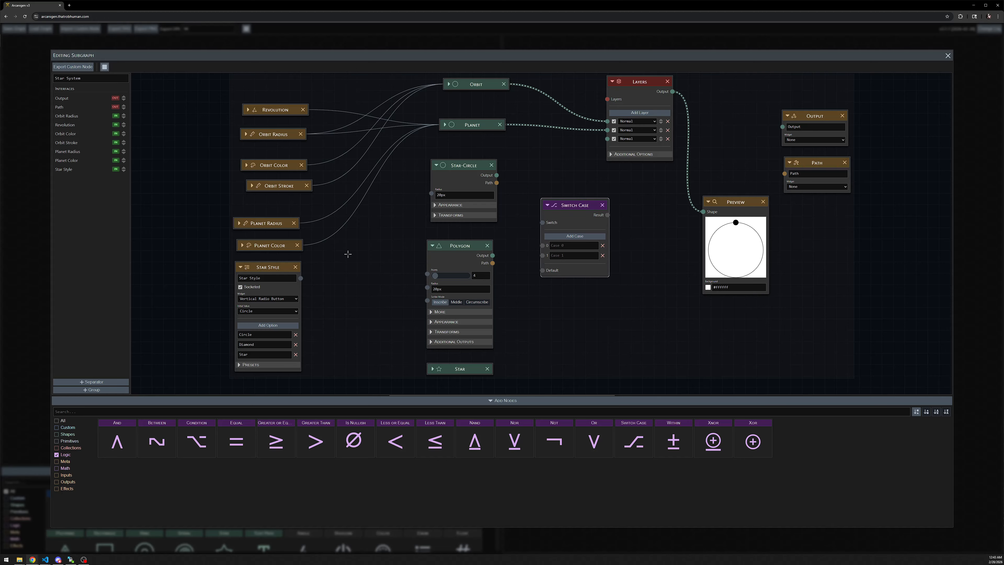
Step: Connect the Star Style output to the Switch Case node's switch input and add a third case
drag(300, 278, 555, 195)
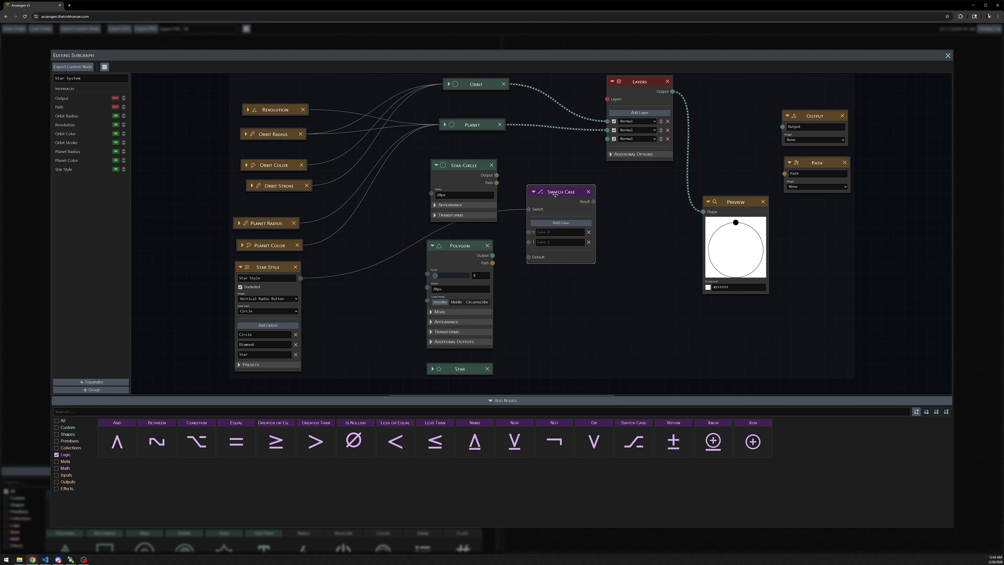
click(561, 222)
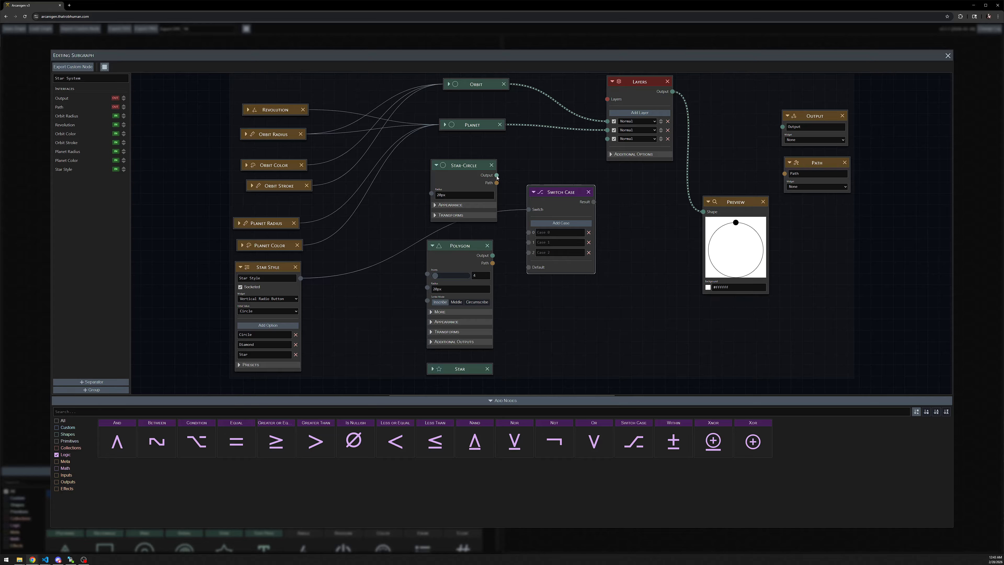
Step: Wire the Star-Circle, Polygon and Star outputs to cases 0, 1 and 2, and feed the switch result into the third layer
drag(497, 177, 528, 246)
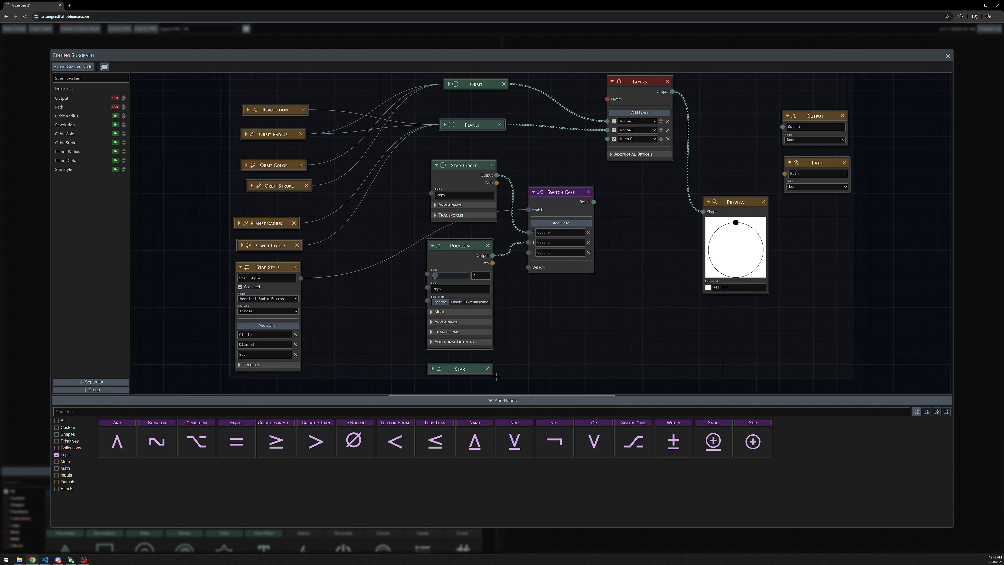
click(433, 368)
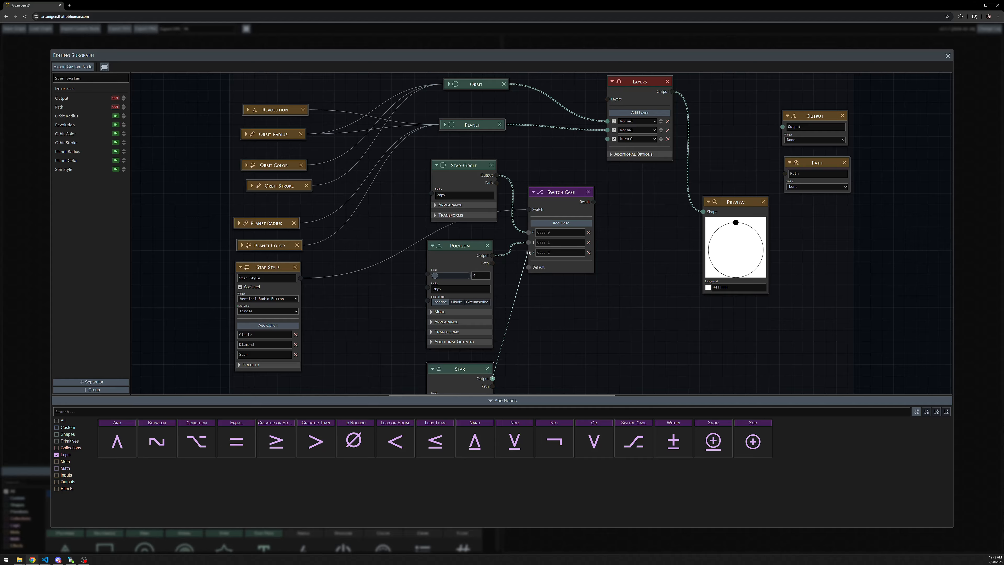
drag(594, 202, 608, 157)
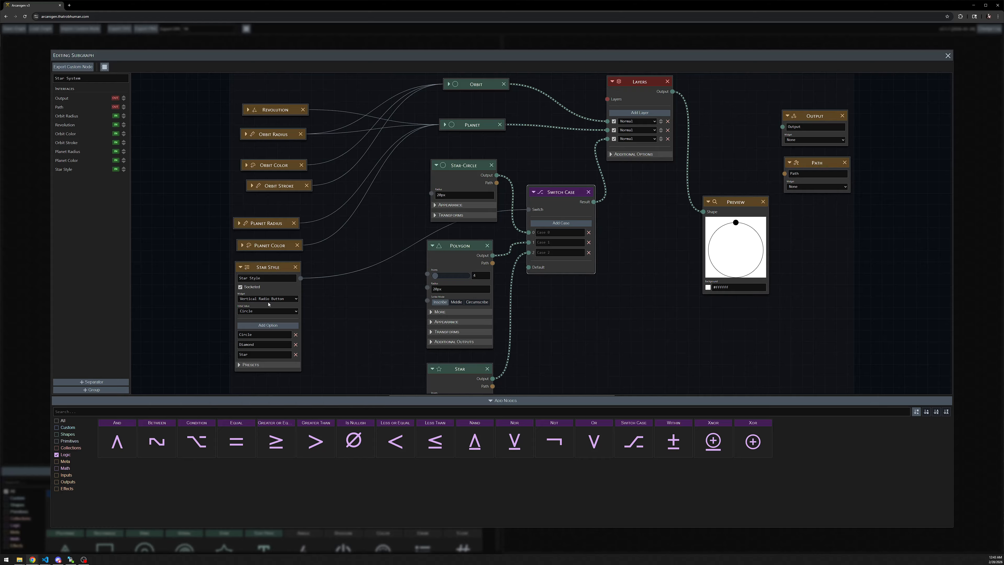
Step: Move the Star-Circle node closer to the input nodes and check the settings of the Planet Radius node
click(259, 311)
click(258, 318)
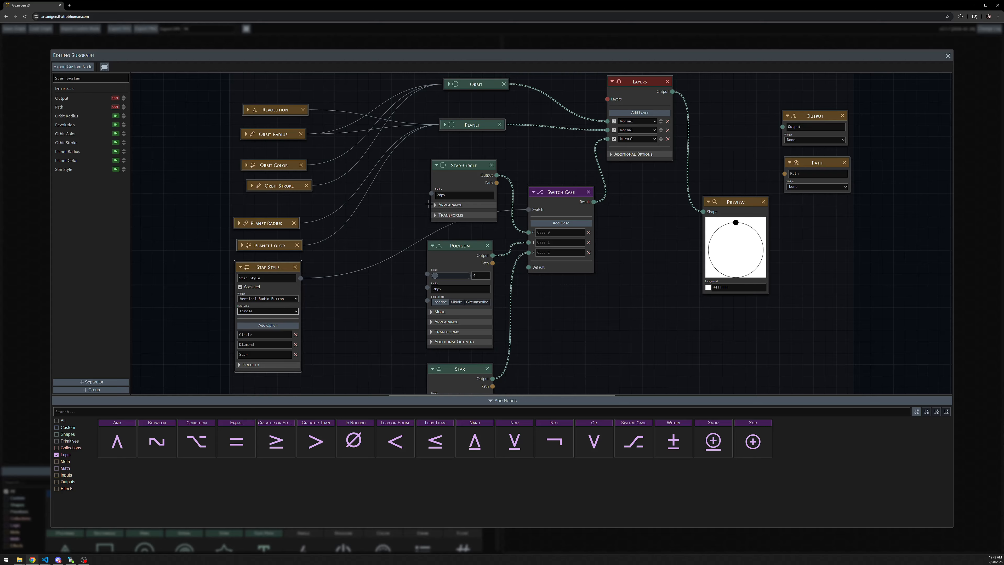
drag(457, 164, 426, 166)
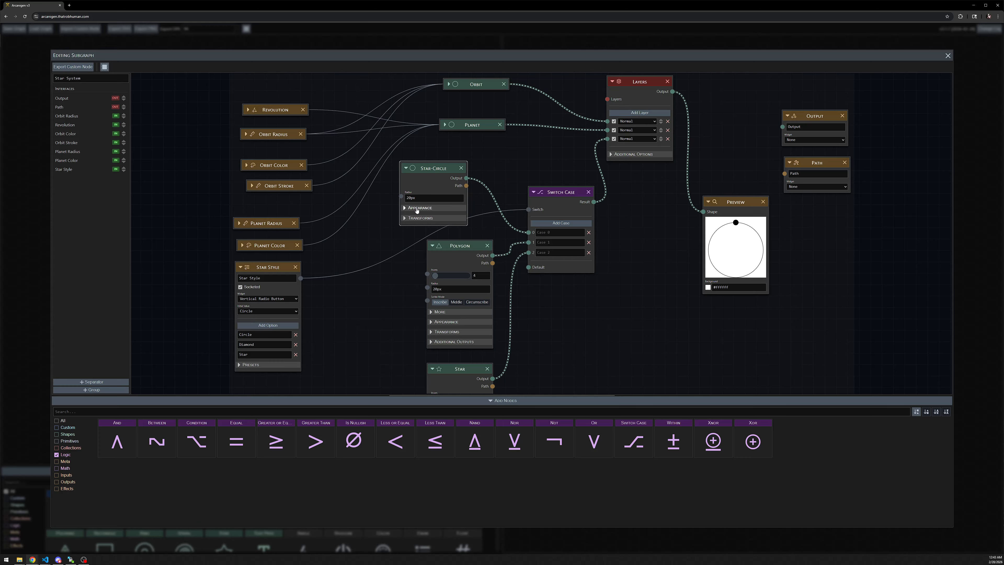
click(240, 223)
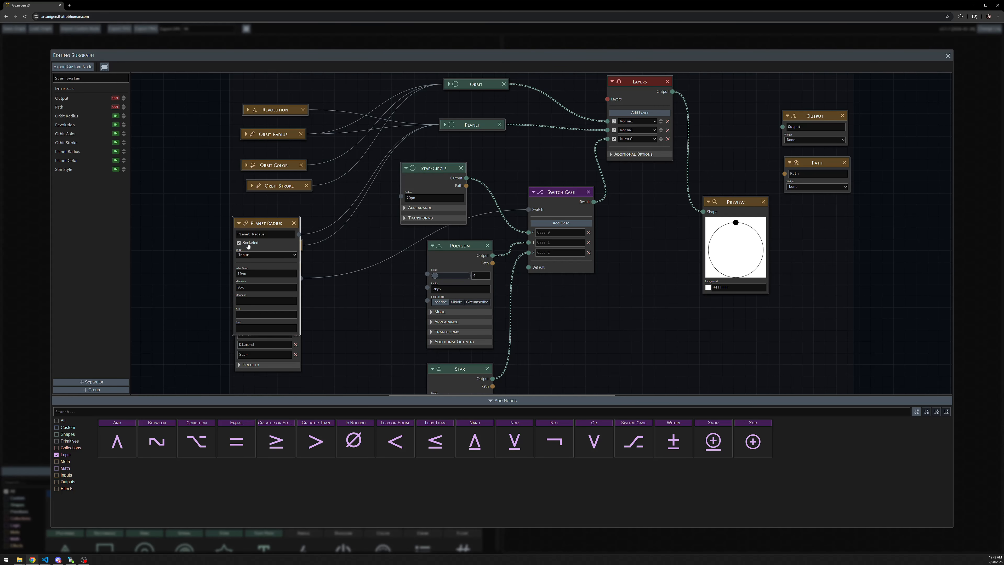
click(251, 273)
click(239, 225)
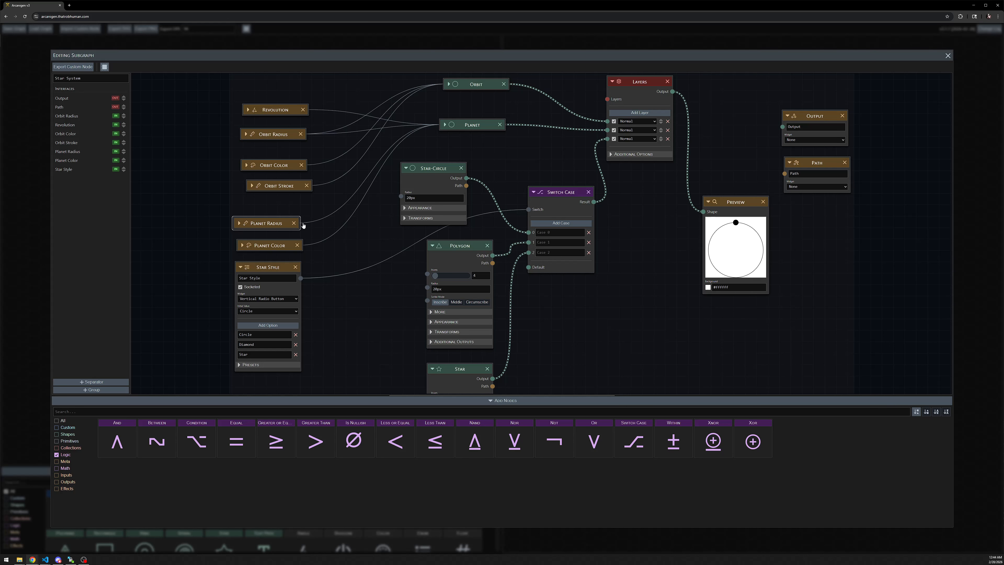
Step: Expand the Appearance settings inside the Star-Circle node, and collapse the Star-Circle and Star Style nodes
click(419, 208)
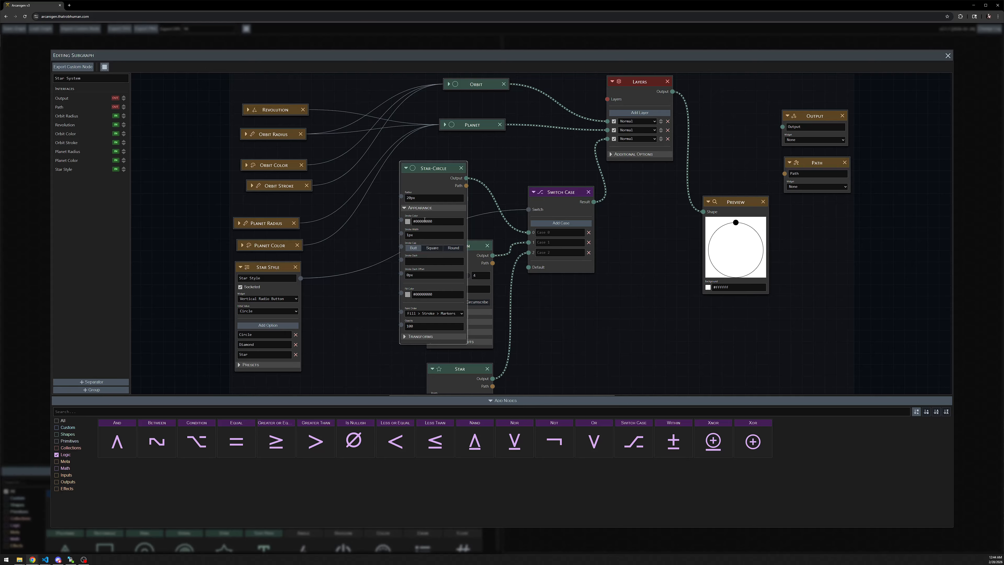
click(405, 170)
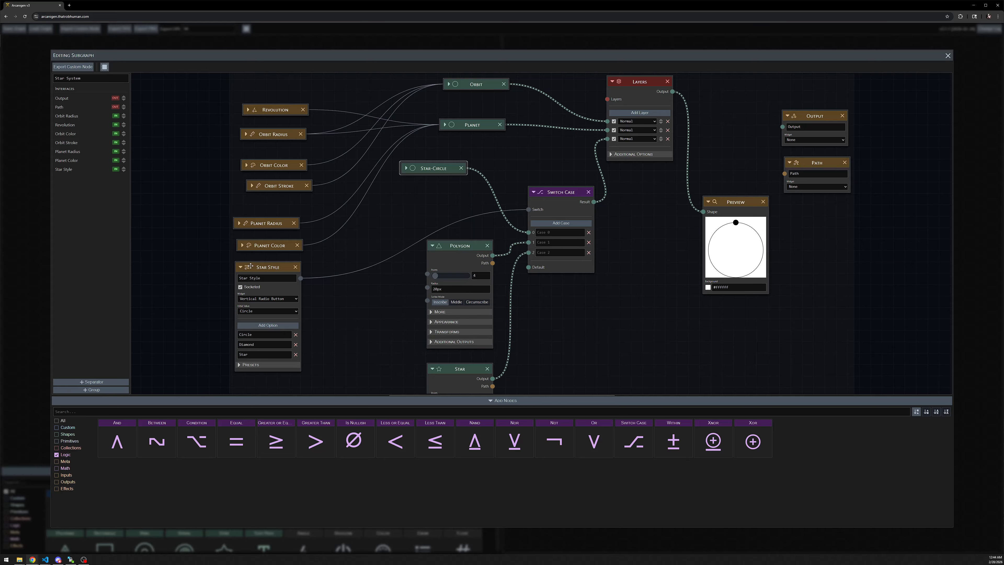
click(241, 267)
Step: Show only the Inputs nodes in the library and add a Color Input node named "Star Color" below Star Style
scroll(317, 320, down, 1)
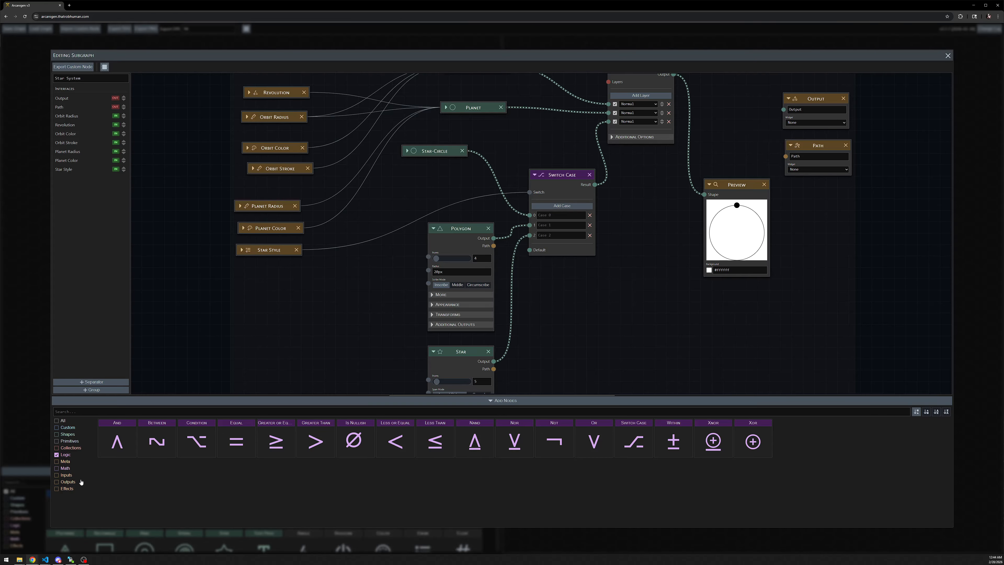
click(65, 455)
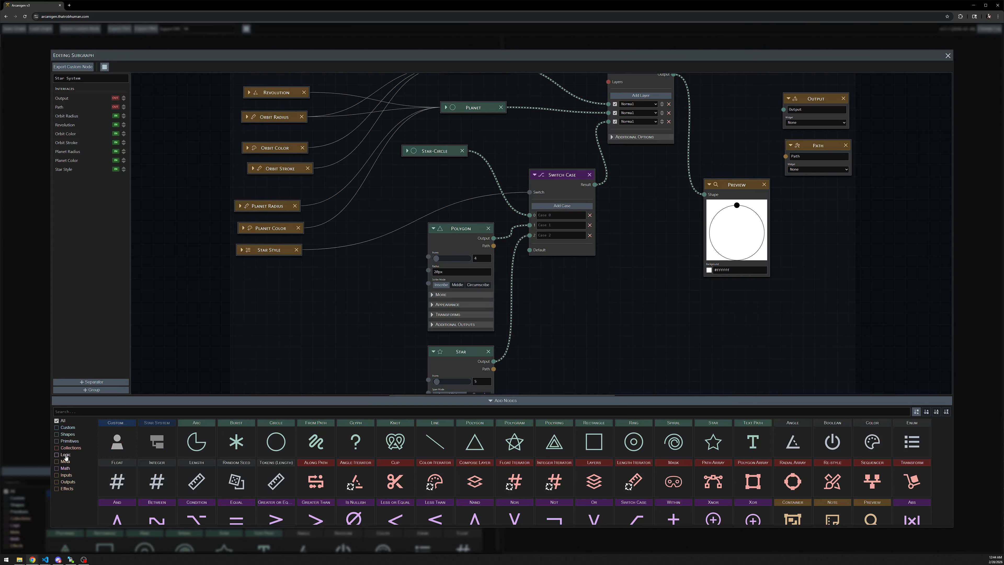
click(66, 475)
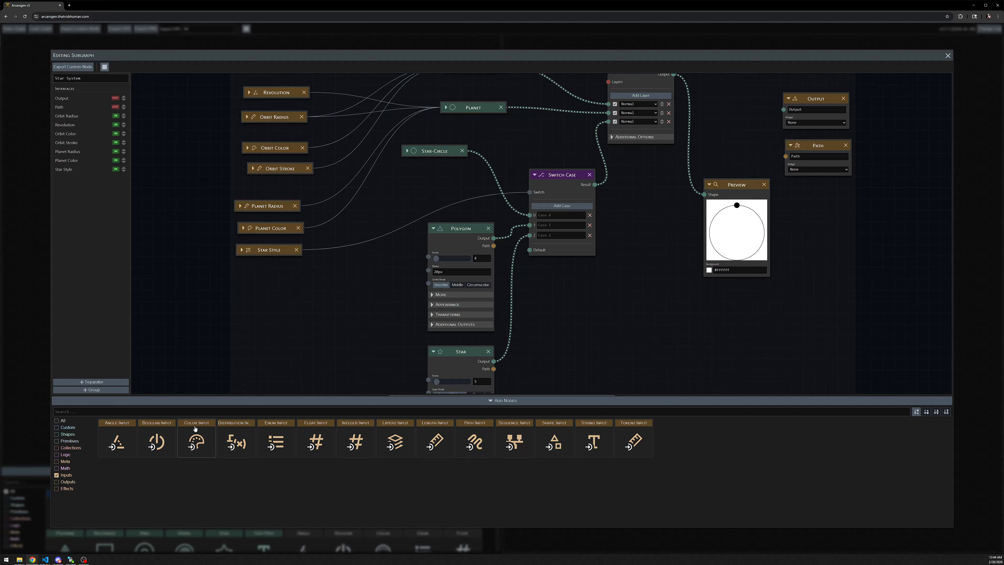
drag(195, 428, 284, 285)
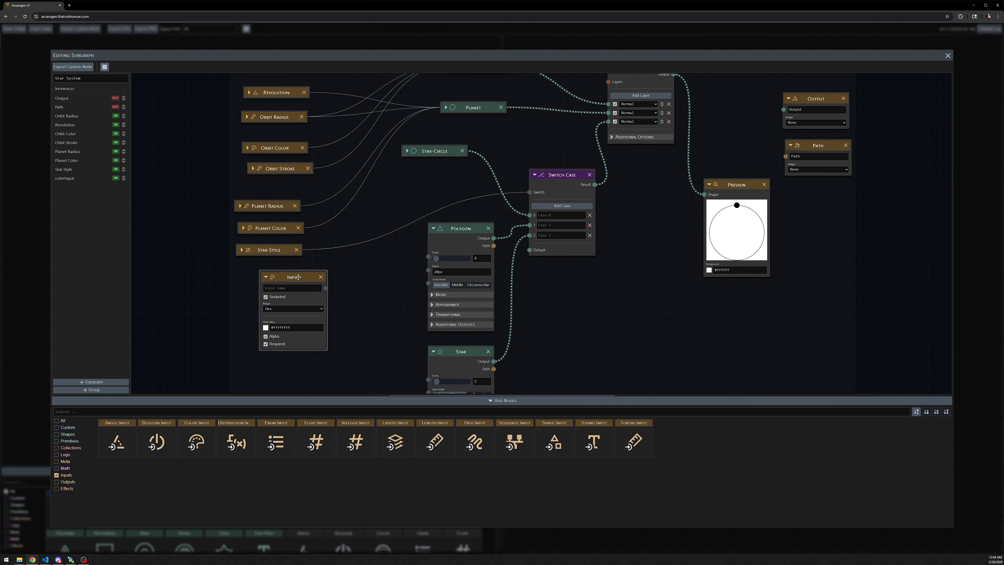
click(283, 286)
text(Star Color)
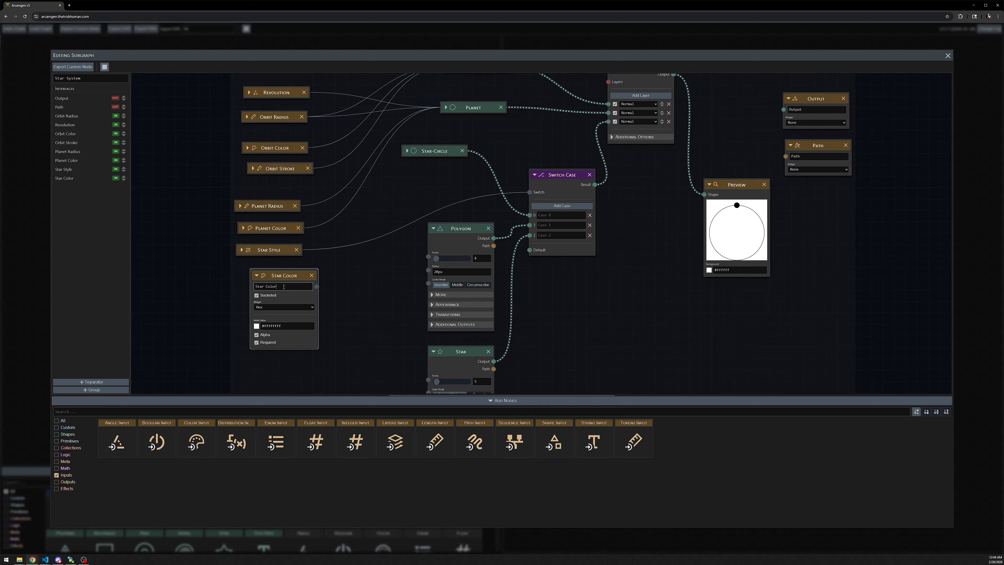
Step: Set the initial value of Star Color to black (#000)
click(282, 329)
key(ctrl+a)
text(#000)
Step: Connect Star Color to the Polygon's fill color, set the Polygon's stroke color to none, and collapse the node
click(447, 304)
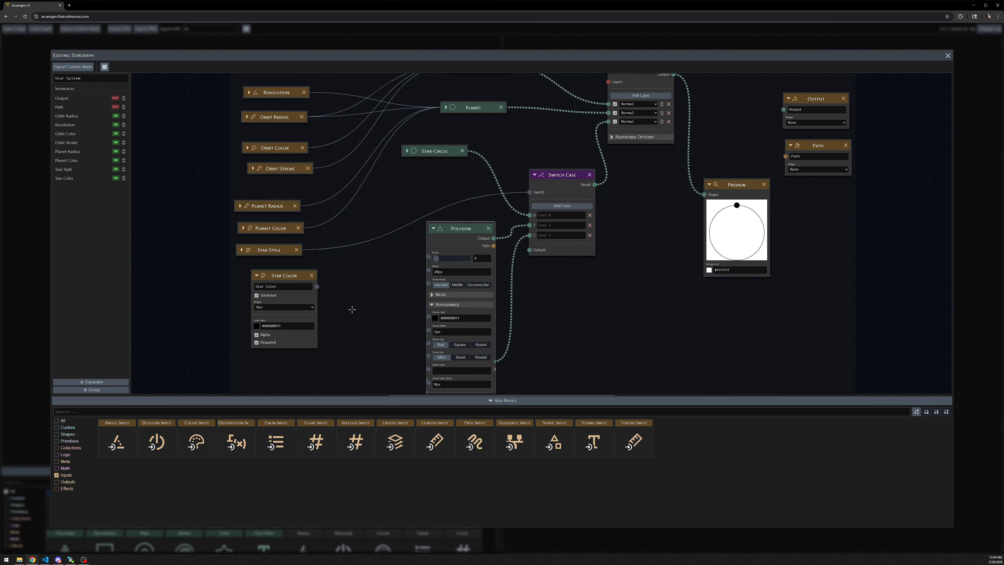
drag(329, 329, 318, 253)
drag(306, 209, 416, 325)
click(456, 240)
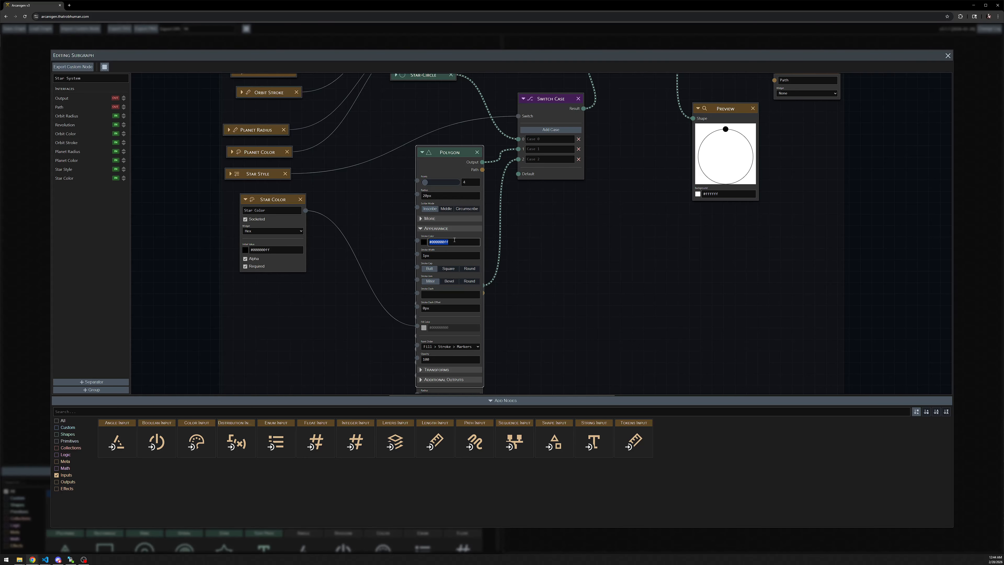
key(ctrl+a)
text(none)
click(437, 153)
drag(436, 154, 433, 203)
Step: Connect Star Color to the Star-Circle's fill color and collapse the Star-Circle node
click(406, 124)
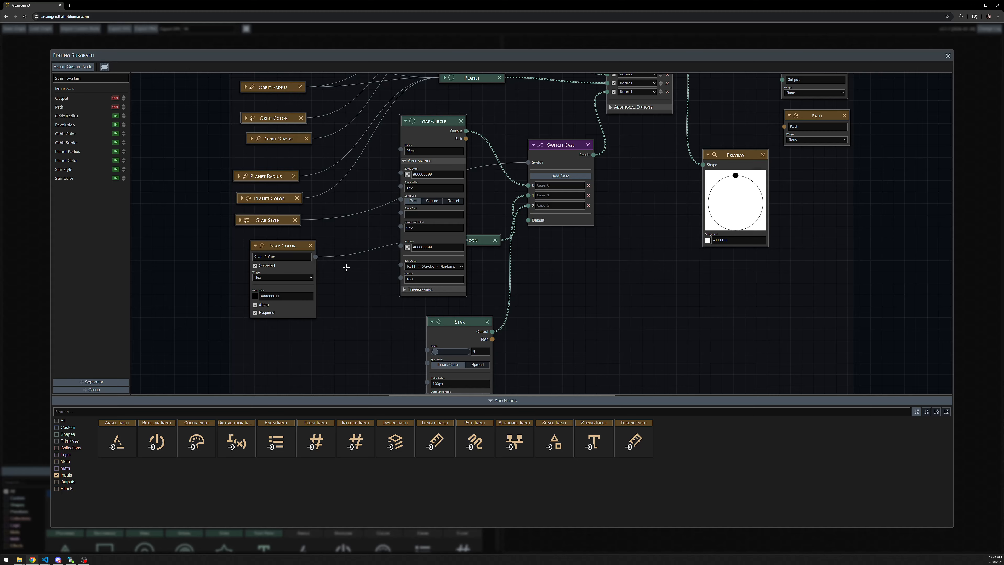
drag(315, 257, 401, 246)
click(405, 121)
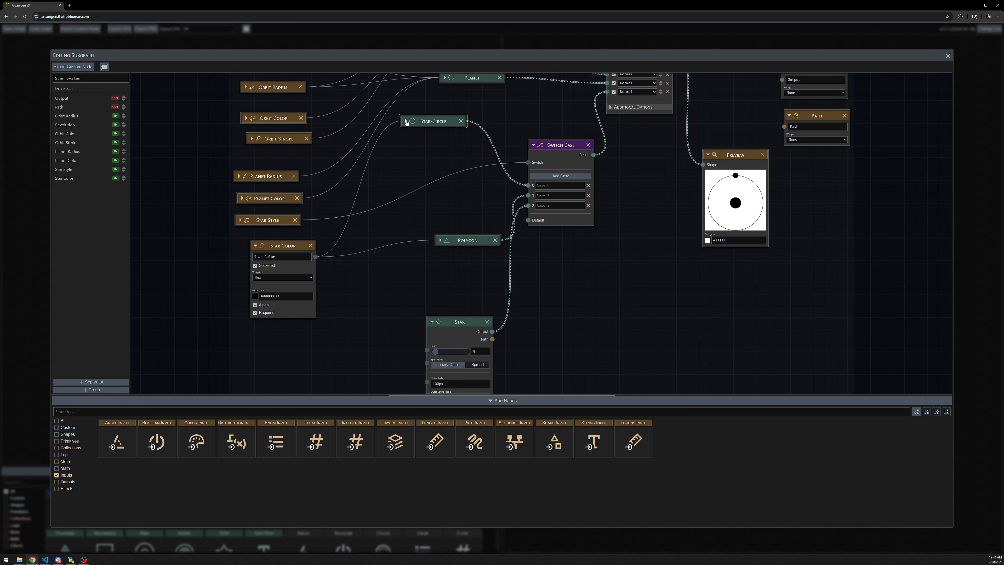
Step: Give the Star node a transparent stroke color (#00000000), connect Star Color to its fill color, and collapse the node
drag(407, 304, 423, 215)
drag(437, 346, 429, 277)
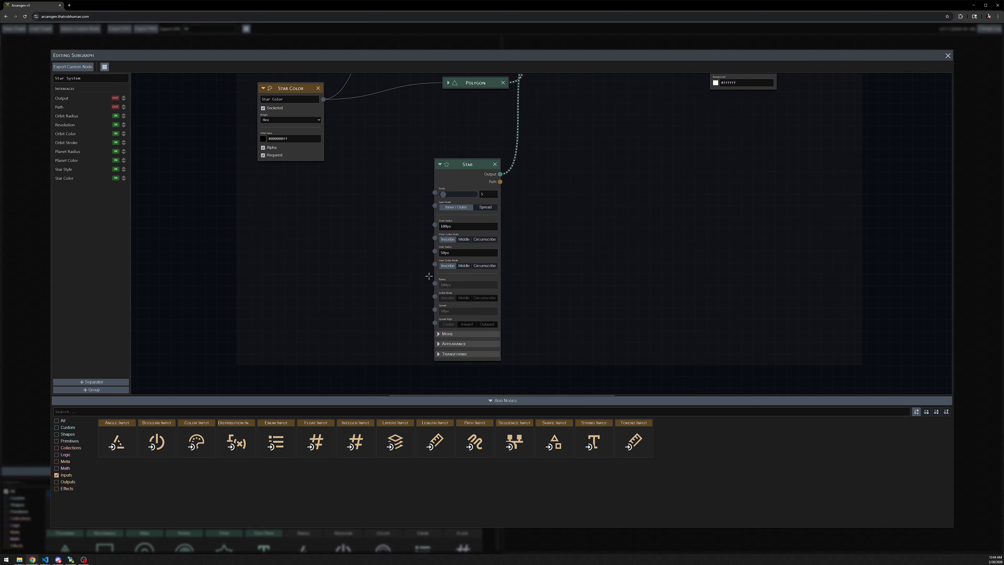
click(452, 345)
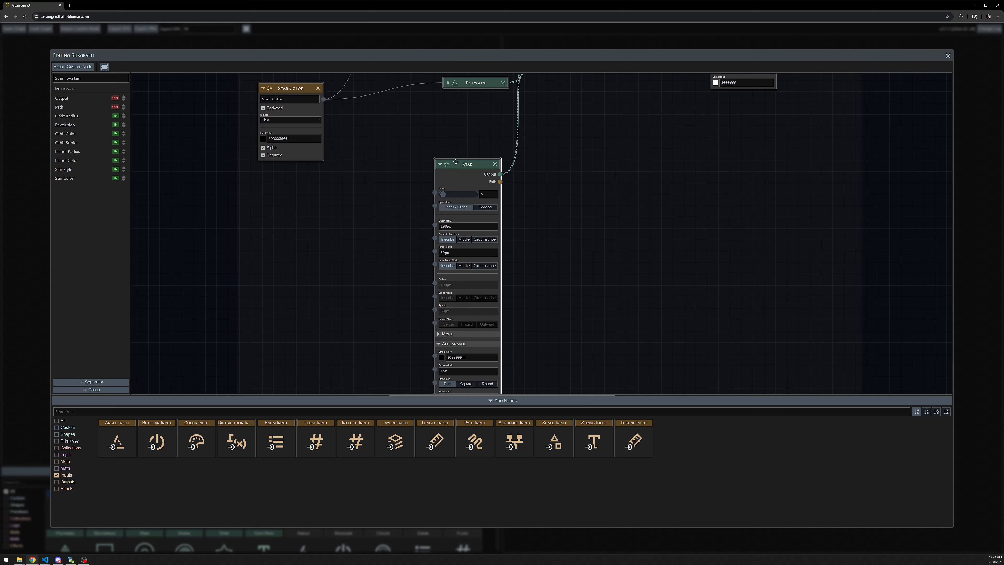
drag(447, 385, 457, 323)
click(474, 293)
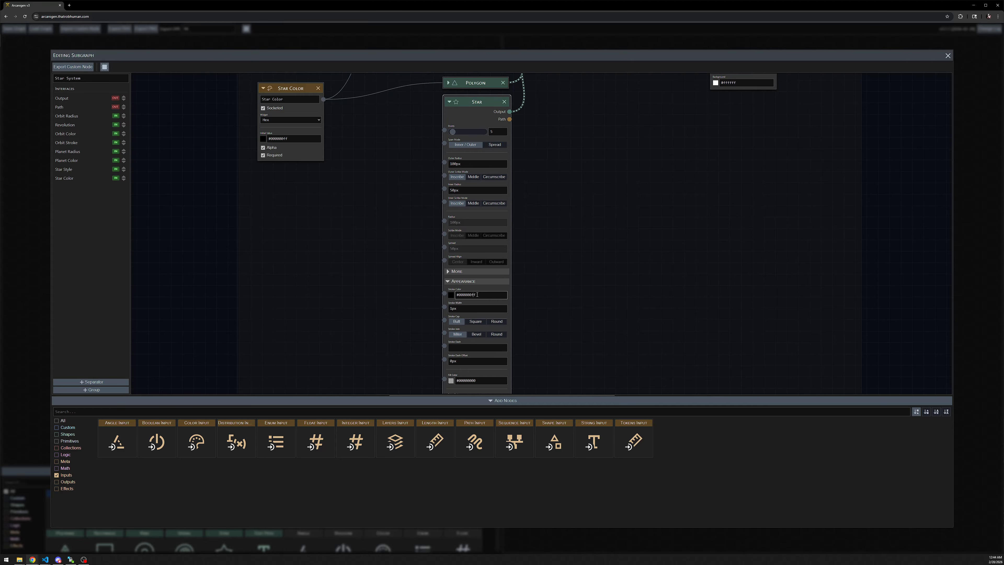
text(#00000000)
drag(323, 100, 445, 379)
drag(498, 77, 499, 211)
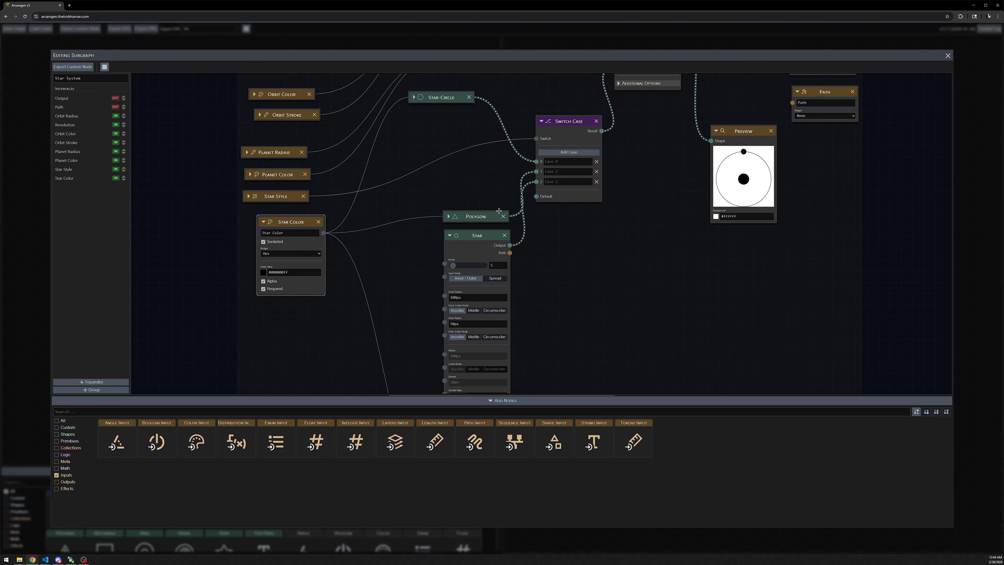
click(451, 236)
Step: Reposition the Polygon node between Star-Circle and Star, and move Star Color farther down below Star Style
drag(464, 168, 450, 212)
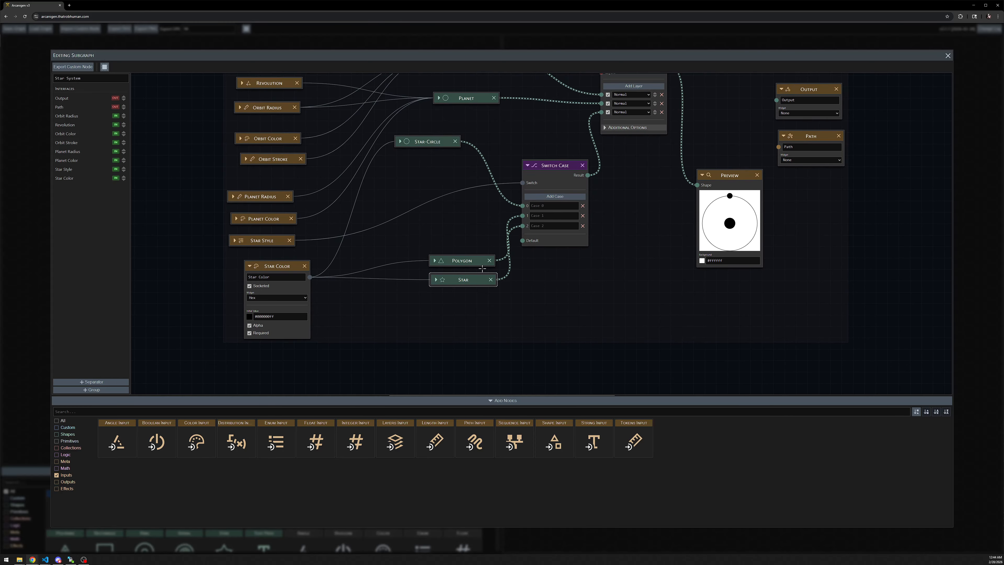
click(467, 258)
drag(466, 258, 451, 224)
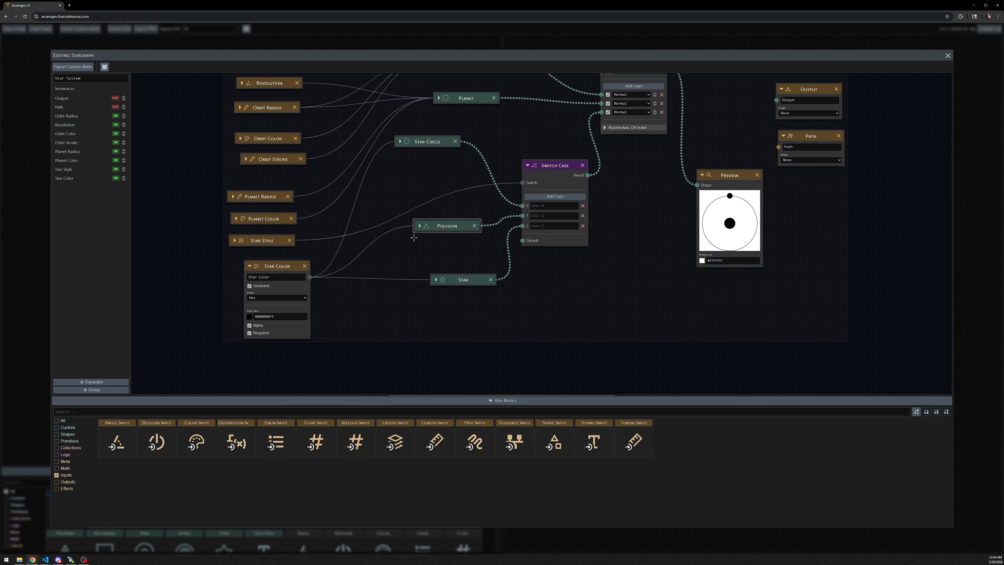
click(275, 264)
drag(276, 264, 277, 329)
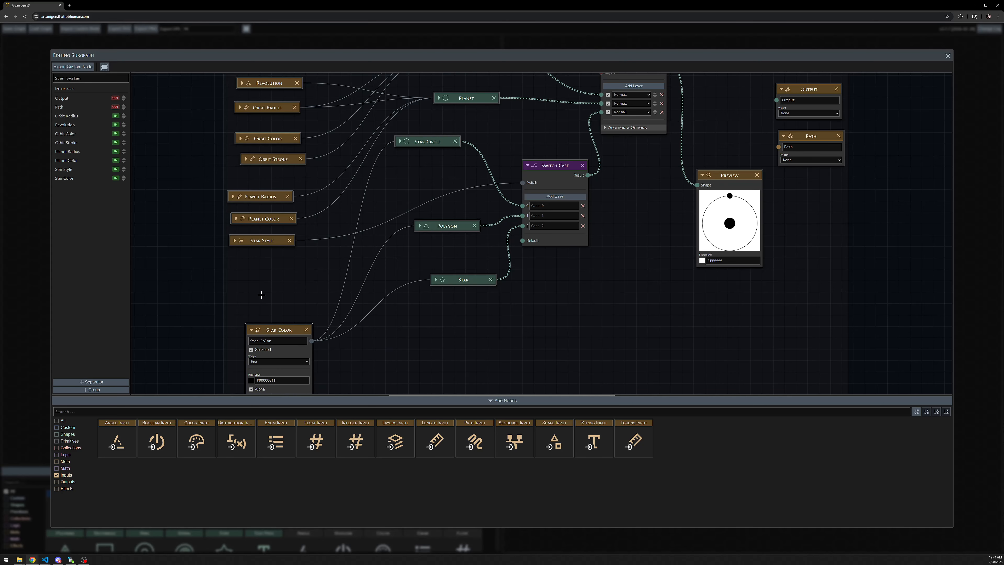
Step: Test the star shapes by setting Star Style's initial value to Diamond and finally to Star, and collapse the node
click(234, 240)
click(257, 284)
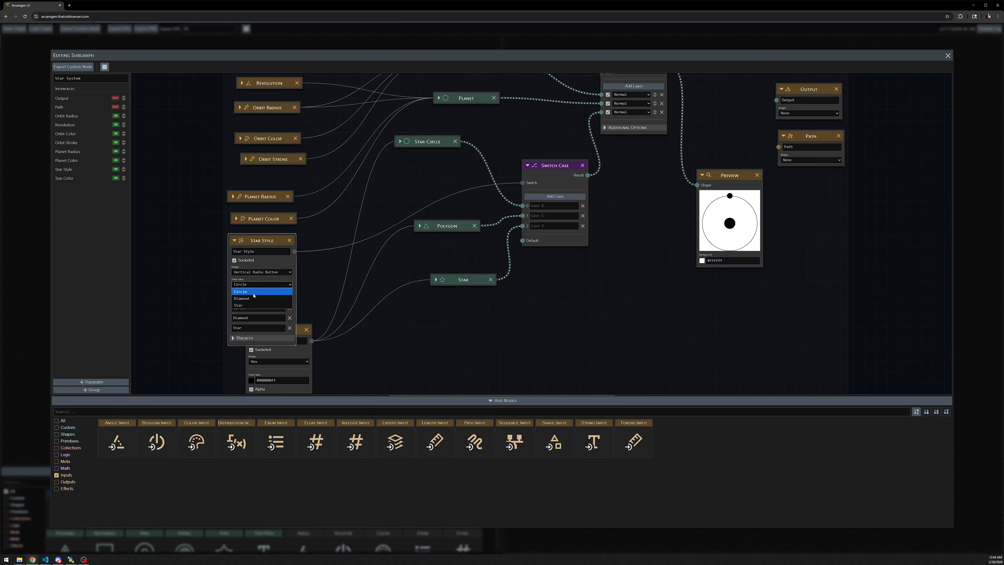
click(253, 299)
click(257, 284)
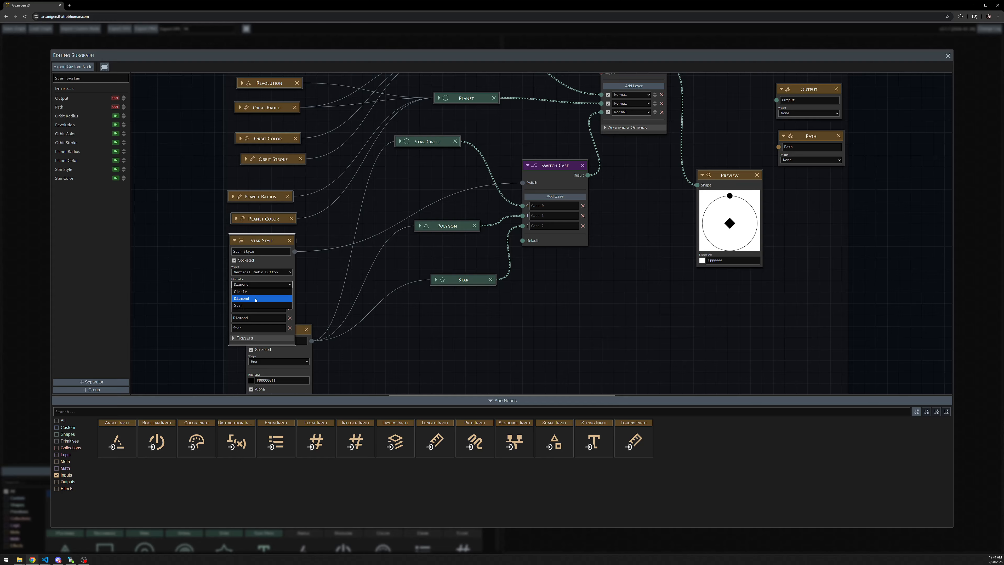
click(255, 305)
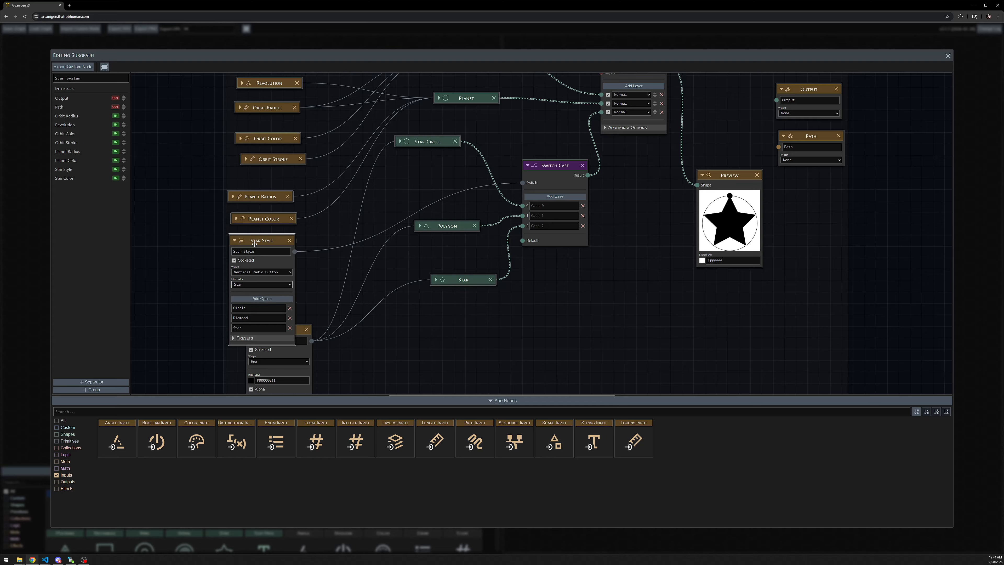
click(234, 240)
Step: Expand the Star node, check the Planet Radius settings, and move Star Color lower to free up space beneath Star Style
click(436, 279)
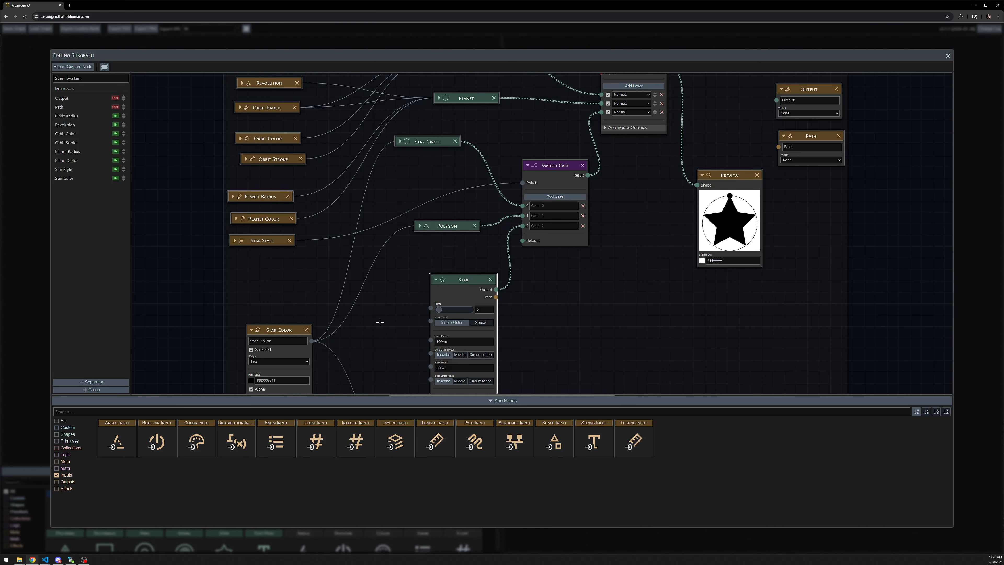
drag(372, 342, 376, 238)
click(257, 95)
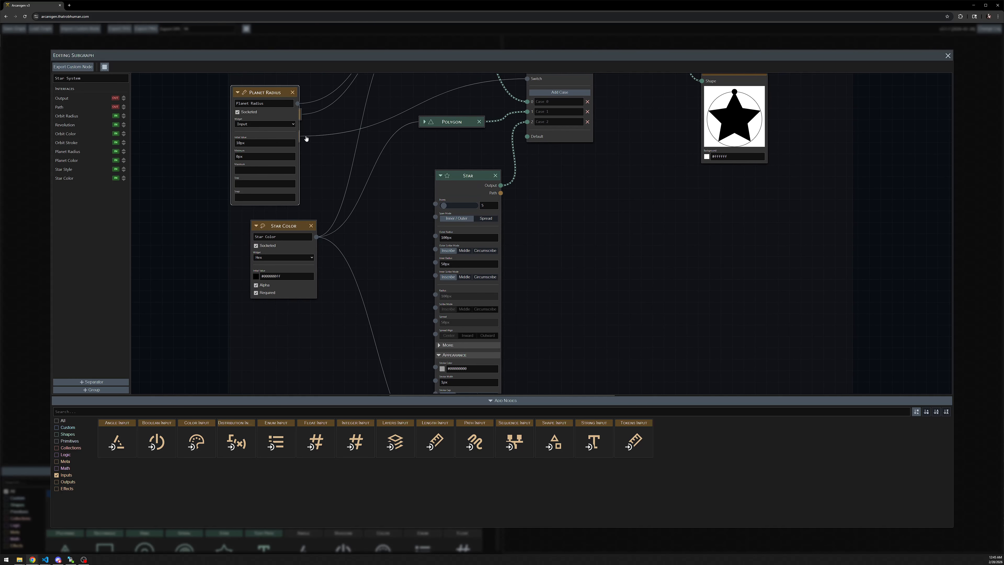
drag(315, 141, 287, 127)
scroll(287, 127, down, 1)
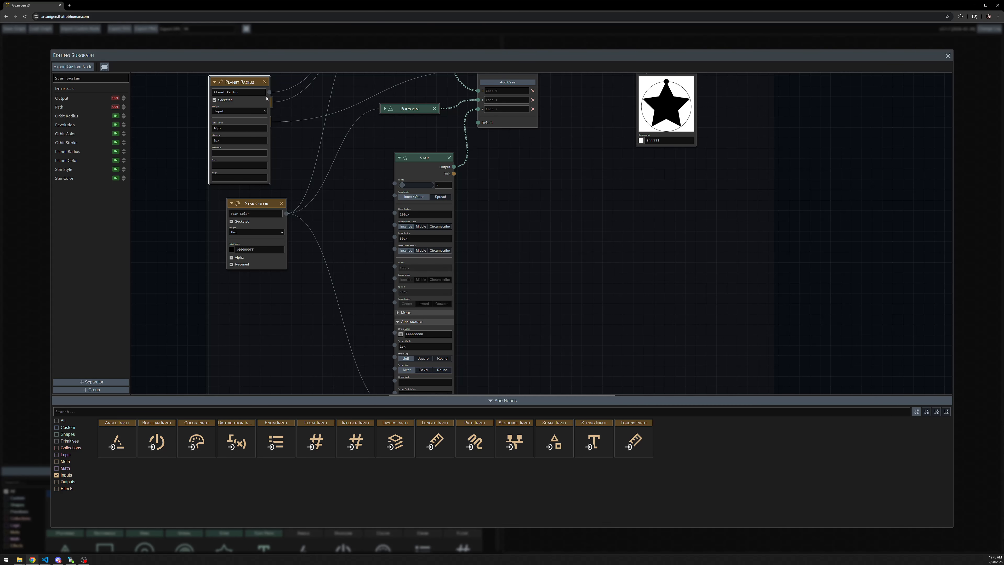
click(214, 82)
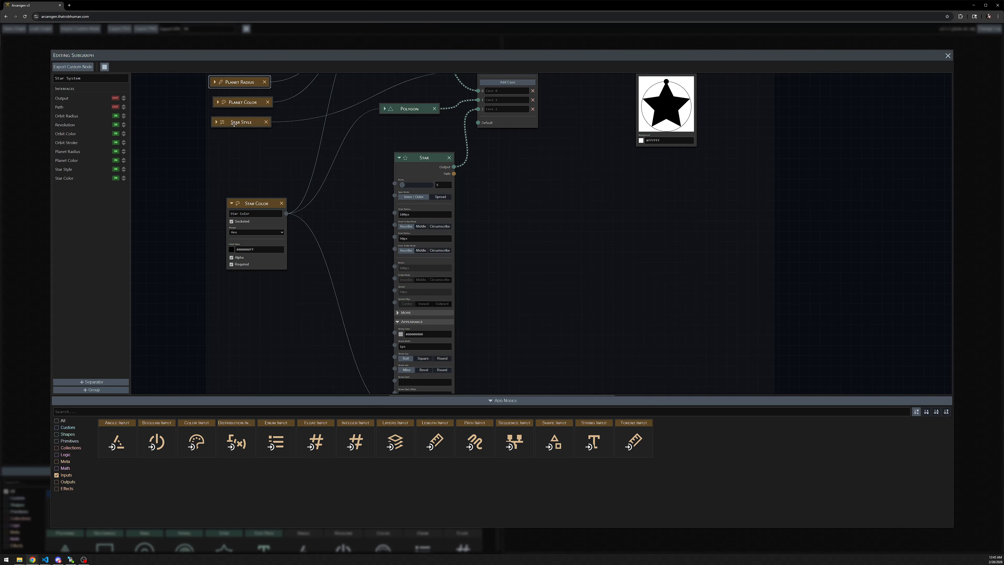
drag(252, 200, 241, 221)
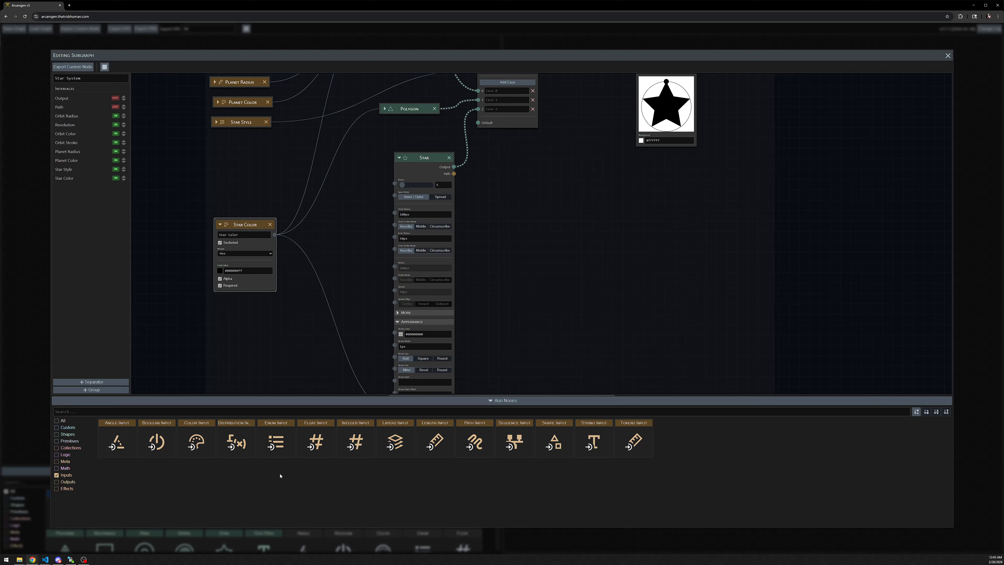
Step: Add a Length Input node named "Star Radius" and set its initial value to 20px
click(442, 442)
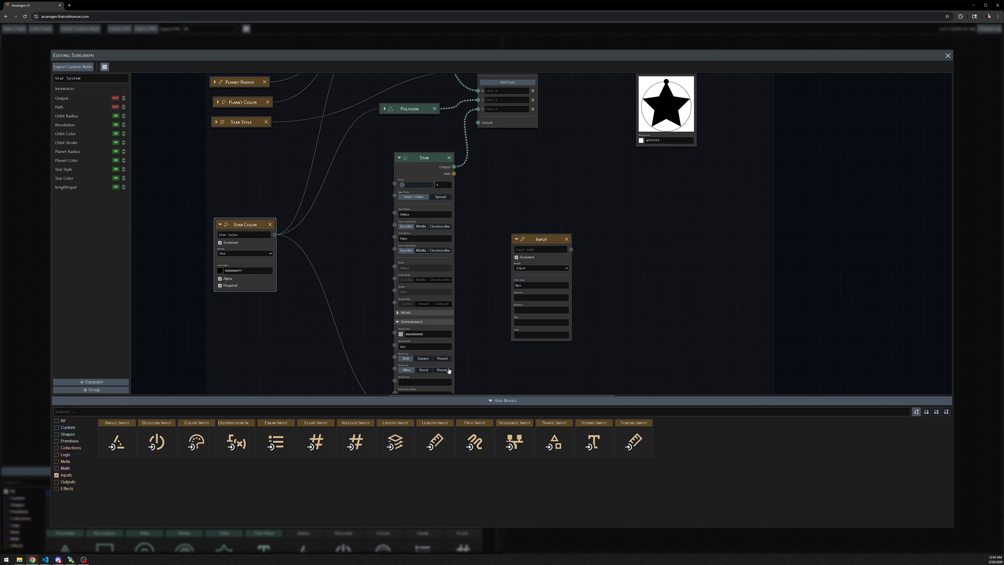
click(539, 250)
text(Star Radius)
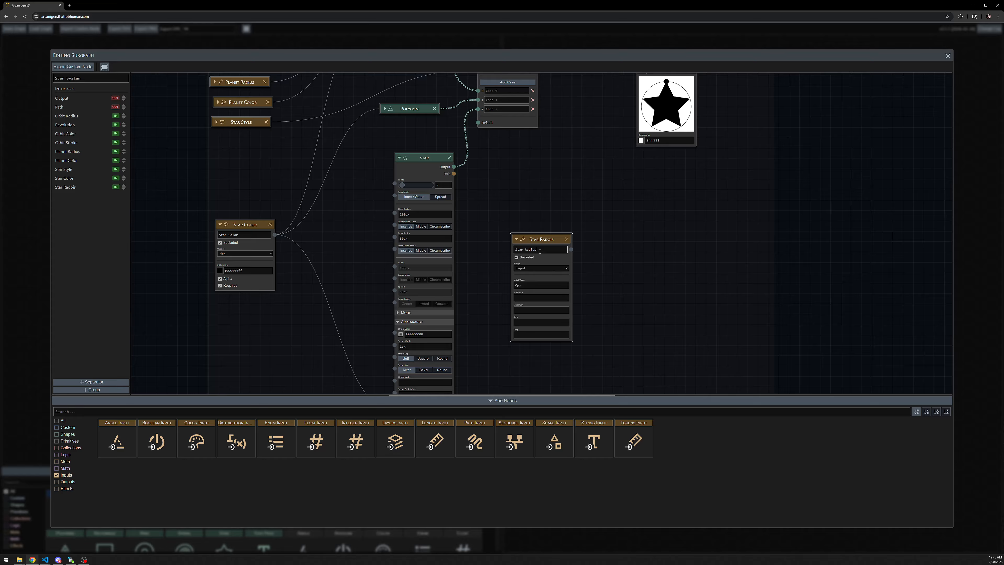
click(532, 286)
key(Tab)
Step: Place the Star Radius node directly beneath Star Style and move Star Color lower to clear space for it
drag(536, 239, 241, 146)
click(244, 223)
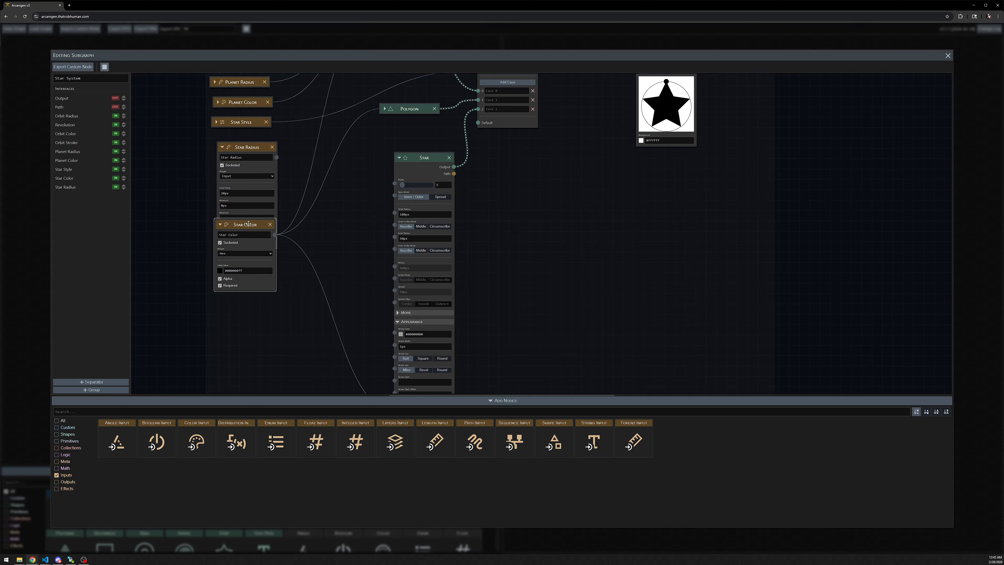
drag(249, 224, 249, 282)
Step: Connect Star Radius to the radius of both the Polygon and Star-Circle nodes, leaving the two nodes collapsed
scroll(295, 181, up, 3)
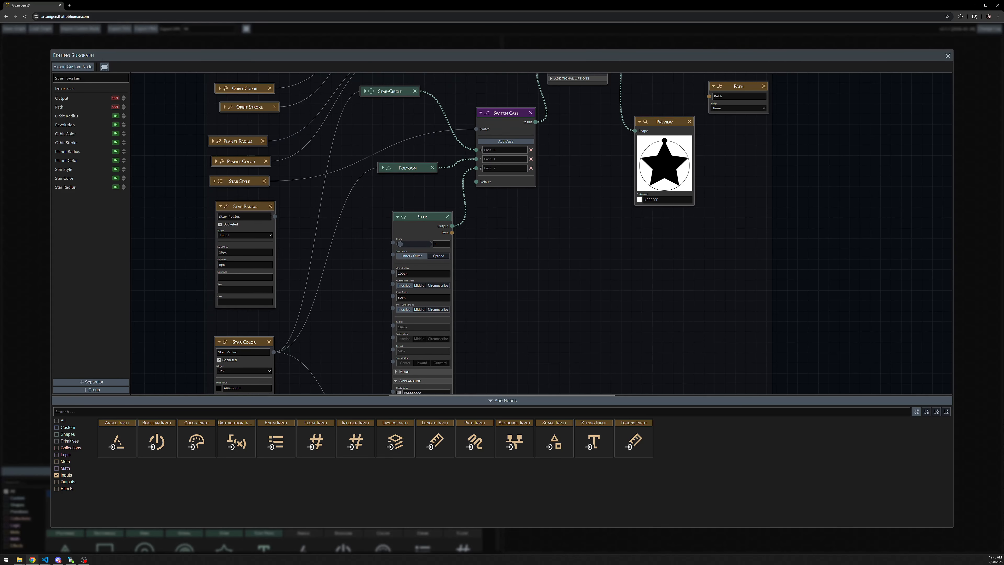
scroll(388, 195, up, 1)
click(383, 191)
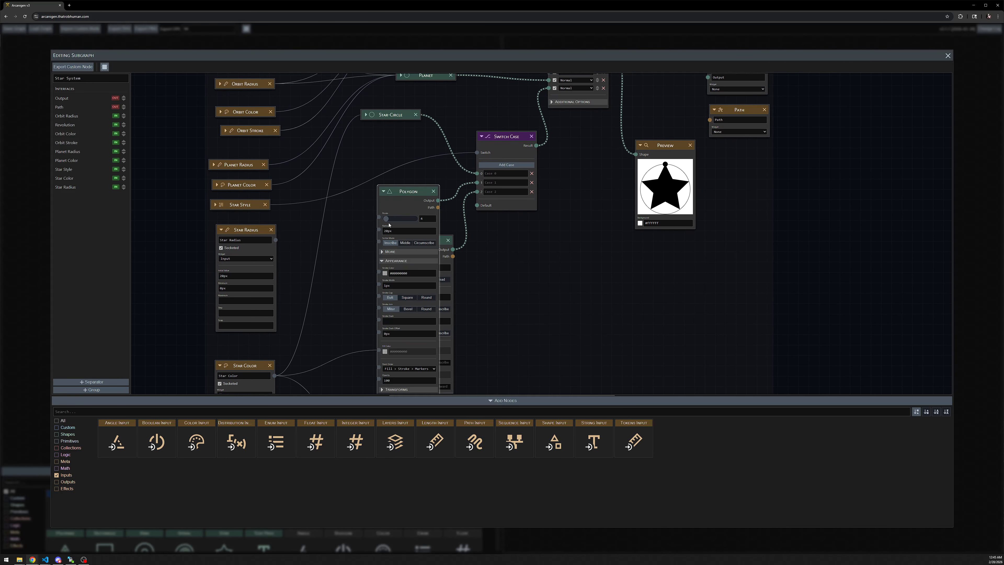
drag(368, 195, 275, 241)
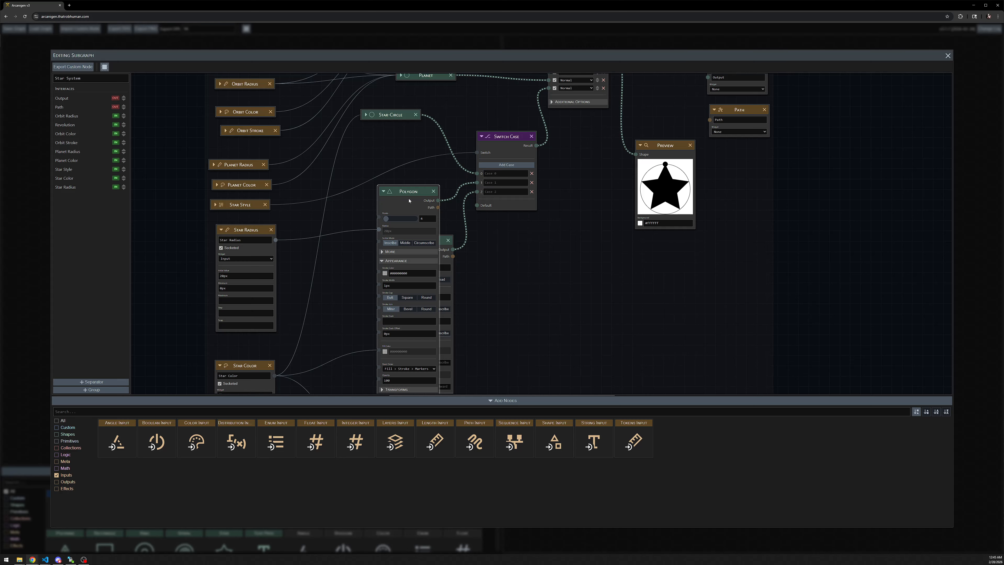
click(383, 191)
click(366, 115)
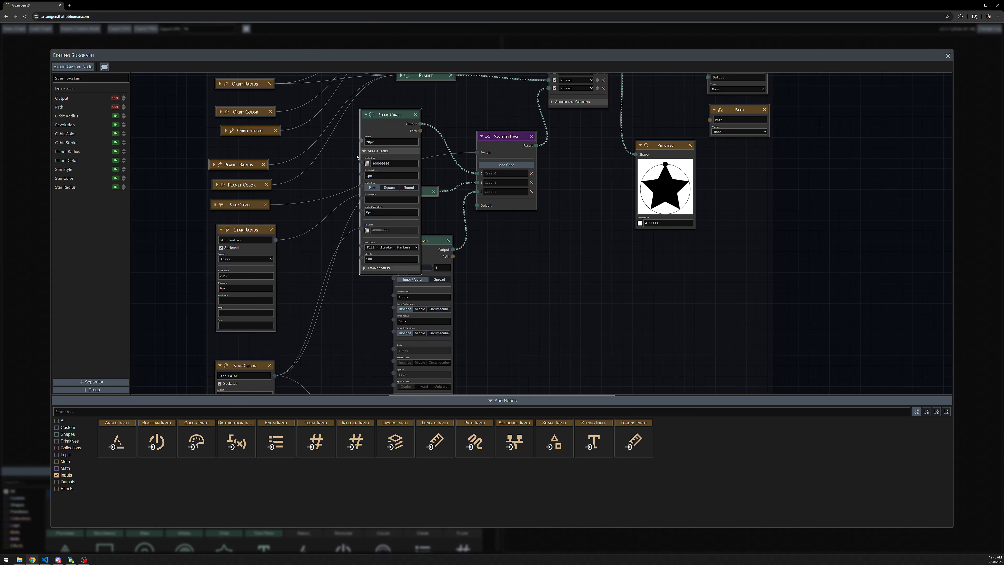
drag(361, 141, 276, 241)
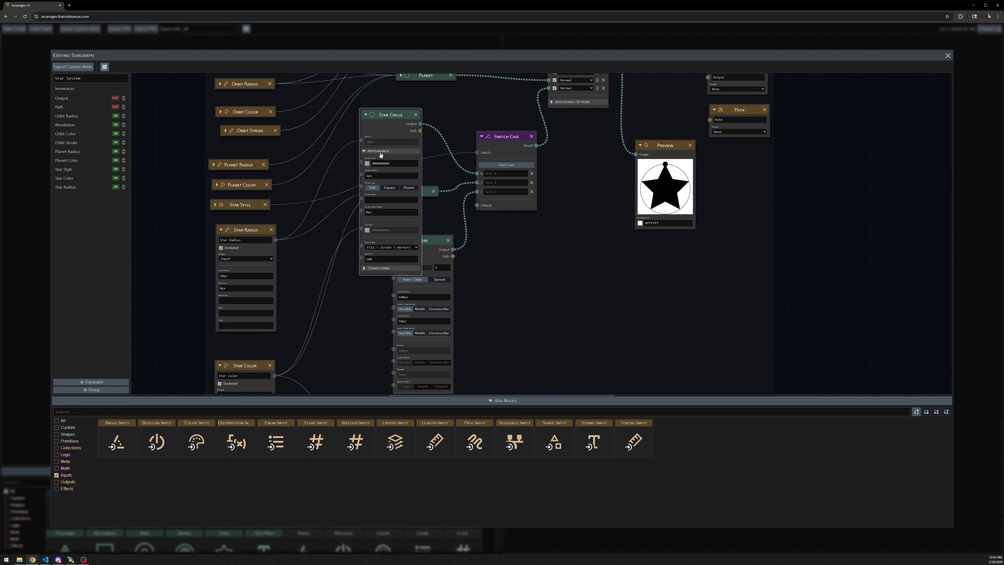
click(366, 114)
Step: Connect Star Radius to the Star node's outer radius and set its number of points to 4
drag(370, 330, 394, 267)
scroll(419, 243, up, 2)
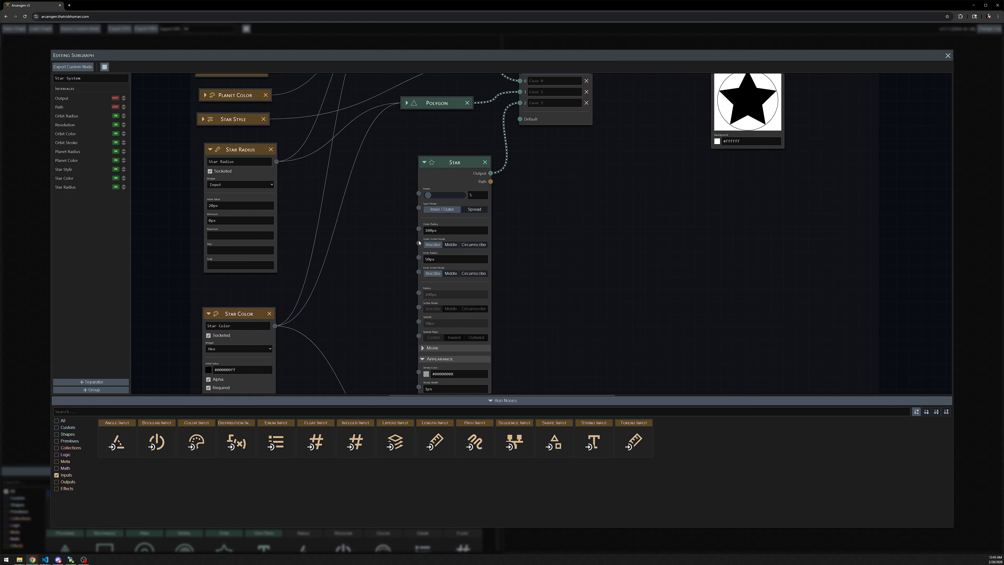
drag(419, 229, 277, 162)
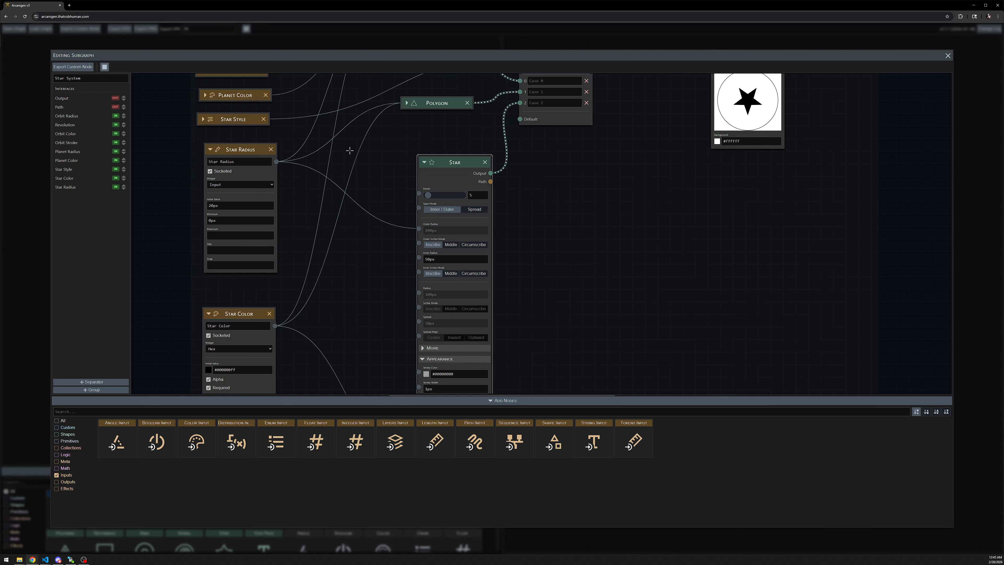
scroll(435, 197, down, 1)
drag(480, 193, 477, 249)
double_click(477, 250)
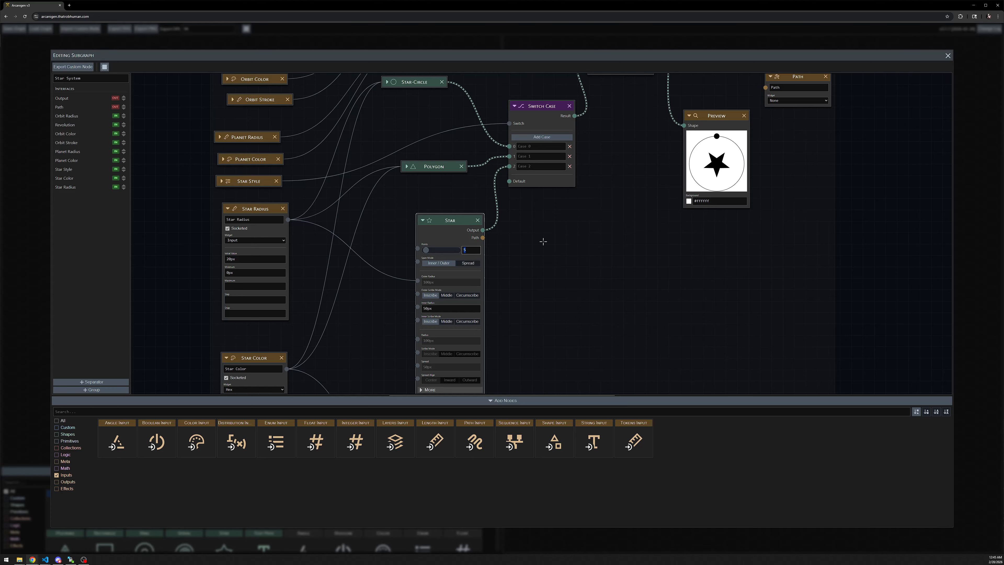
text(4)
click(496, 290)
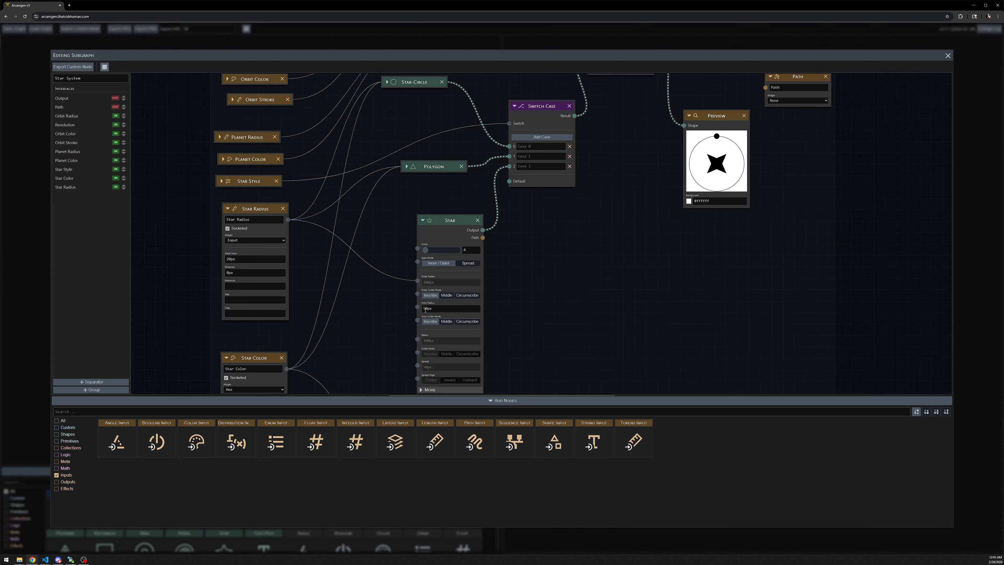
Step: Set the Star node's inner radius to 5px
drag(382, 298, 410, 272)
drag(480, 156, 476, 178)
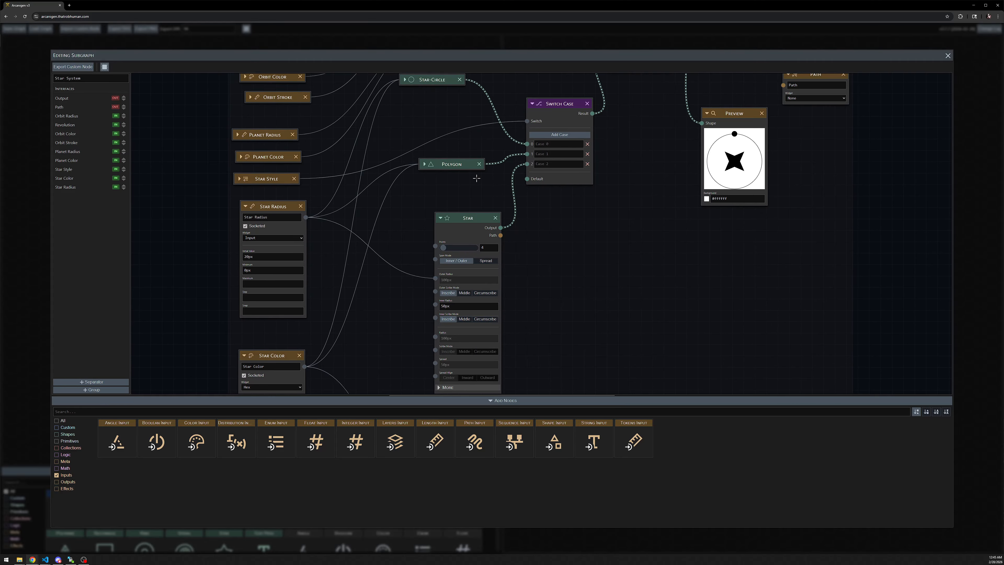
click(462, 304)
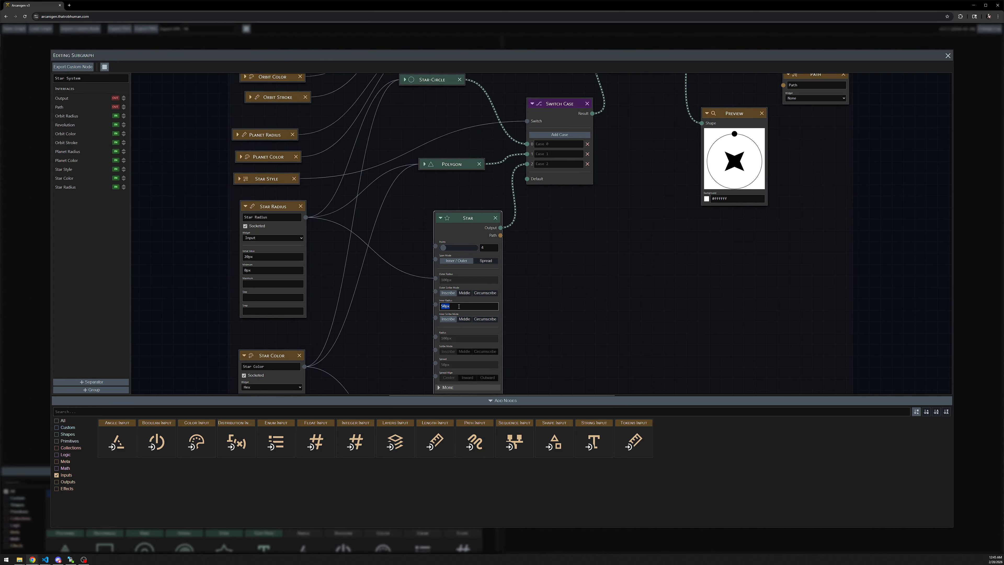
text(5px)
key(Tab)
key(shift+Tab)
text(5px)
Step: Set Star Radius's initial value to 40px and the Star node's inner radius to 10px
click(262, 253)
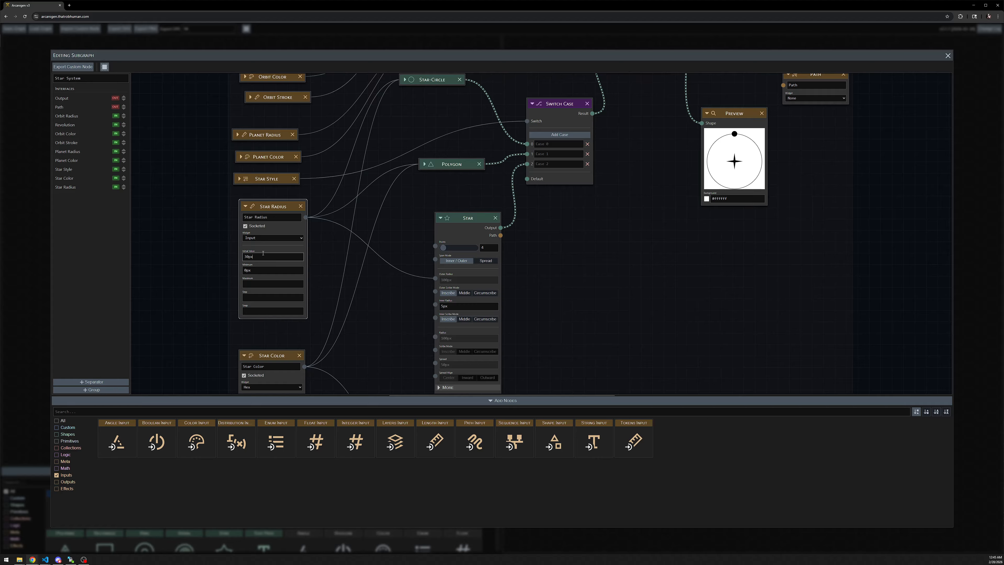
key(Tab)
key(shift+Tab)
double_click(453, 307)
text(10px)
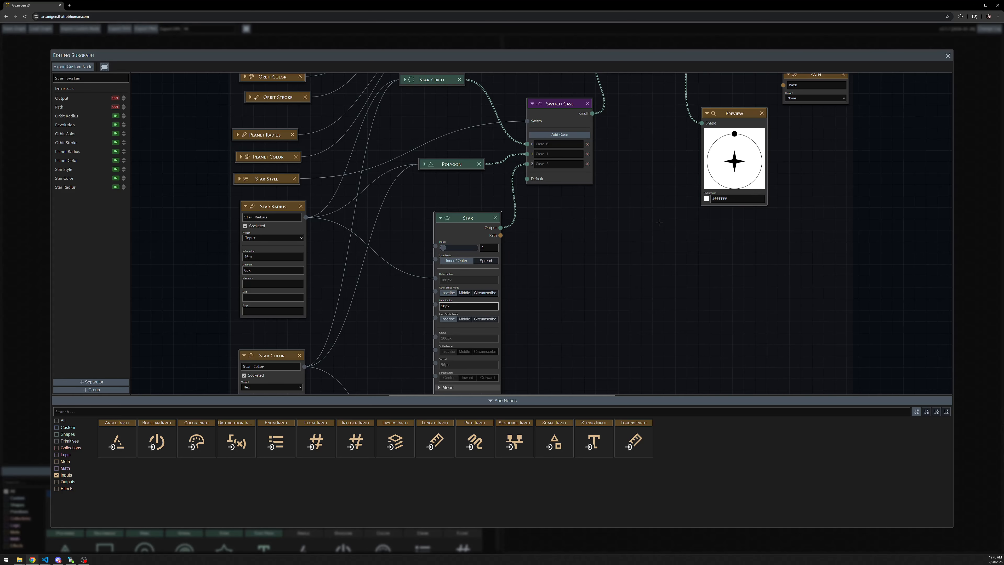
Step: Filter the node library to Math nodes and move the Star node farther from Star Radius to make room between them
scroll(659, 223, up, 4)
scroll(608, 202, up, 2)
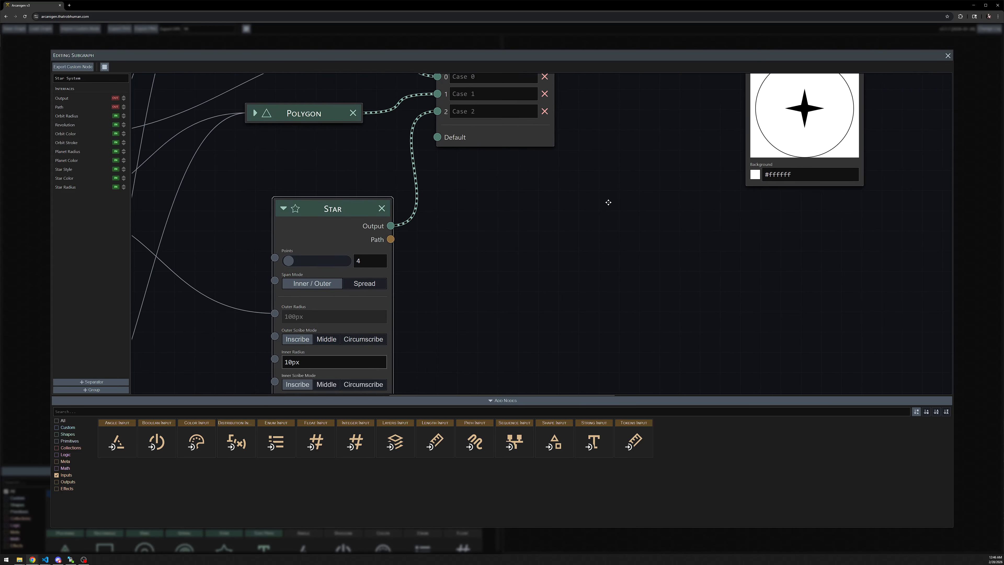
drag(608, 202, 616, 224)
drag(454, 326, 627, 247)
scroll(627, 247, down, 3)
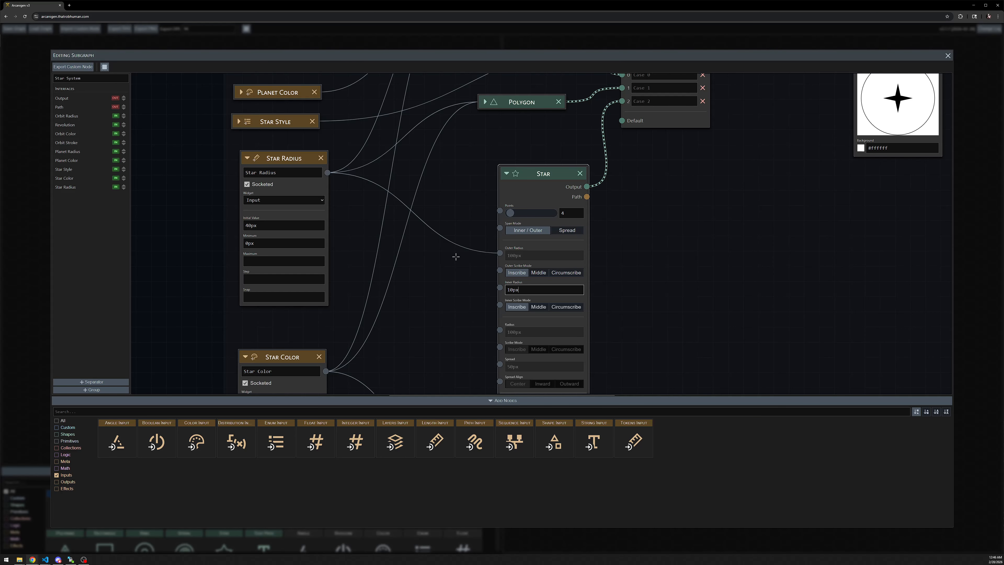
drag(443, 303, 442, 294)
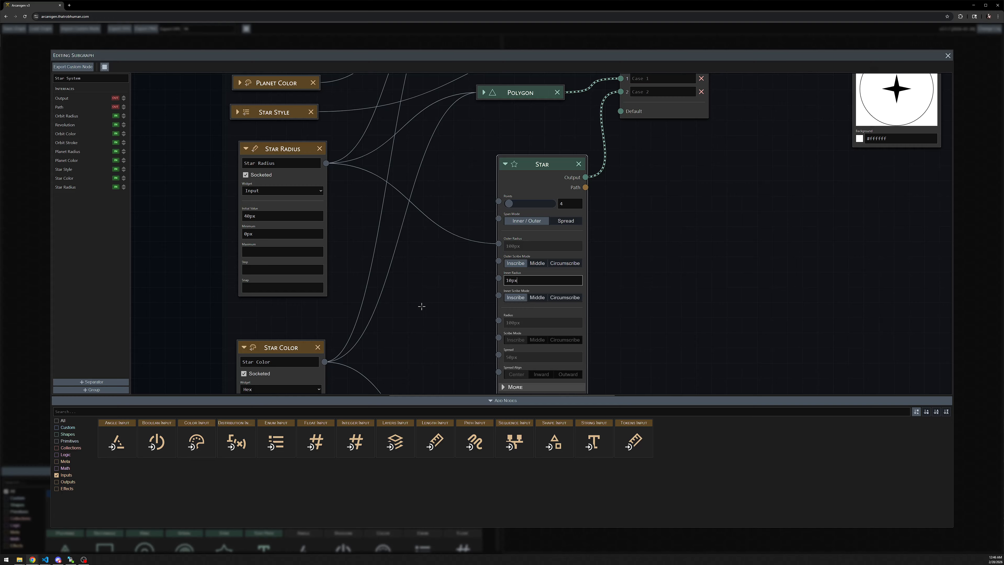
mouse_move(483, 177)
mouse_down()
mouse_move(477, 222)
mouse_move(471, 167)
mouse_up()
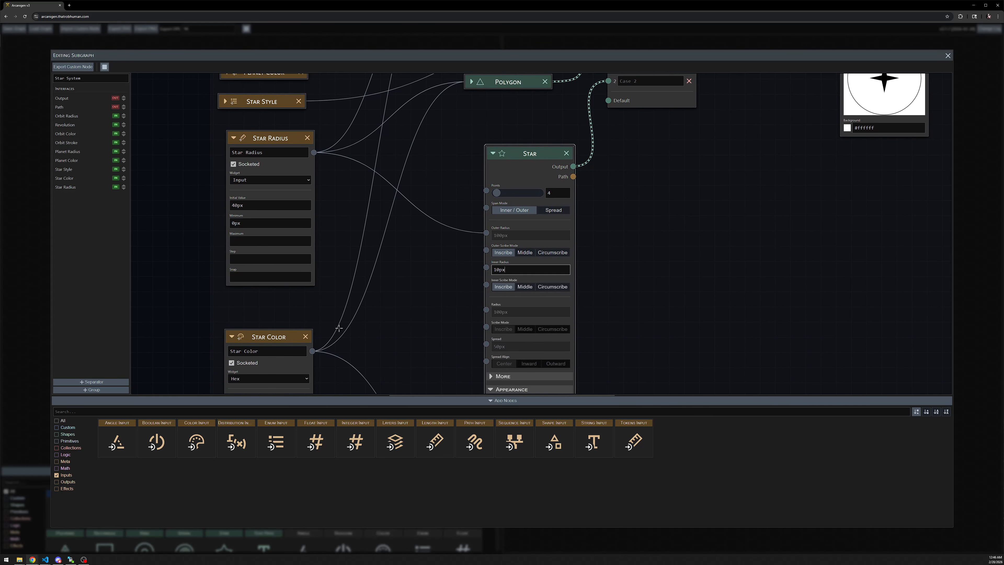
click(65, 469)
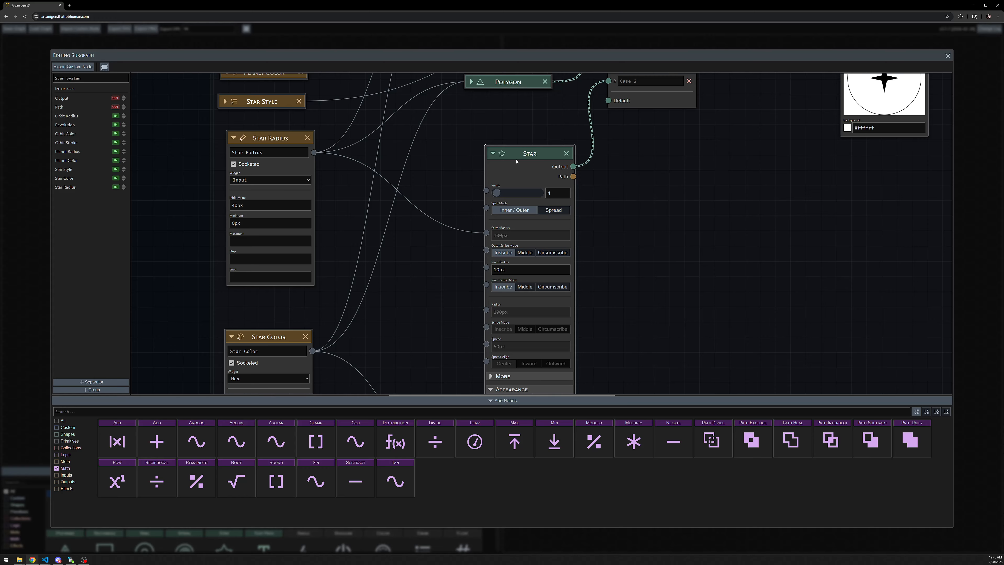
drag(517, 155, 610, 142)
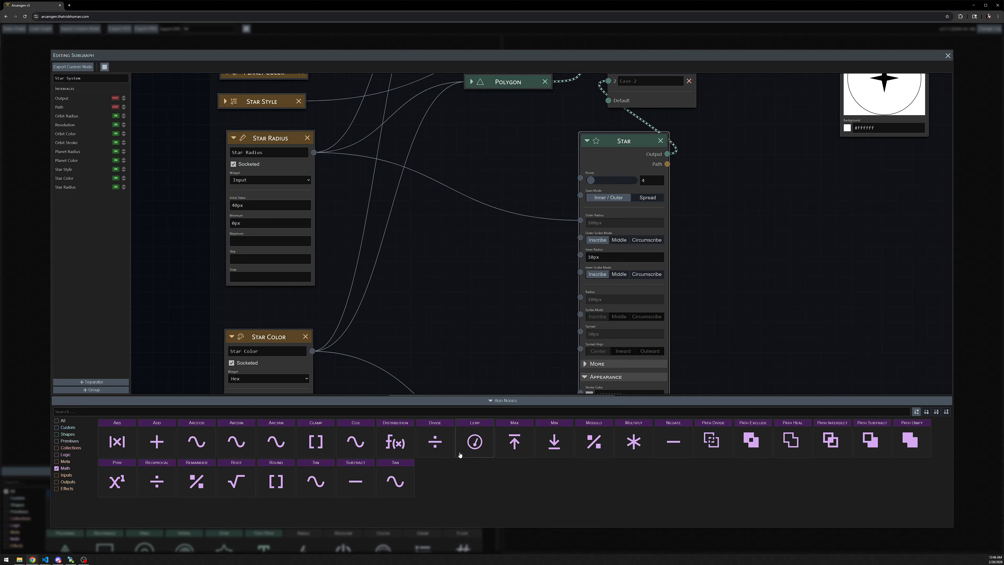
Step: Add a Multiply node between Star Radius and Star, and connect Star Radius to its A input
click(634, 441)
drag(532, 236, 475, 205)
drag(313, 153, 442, 232)
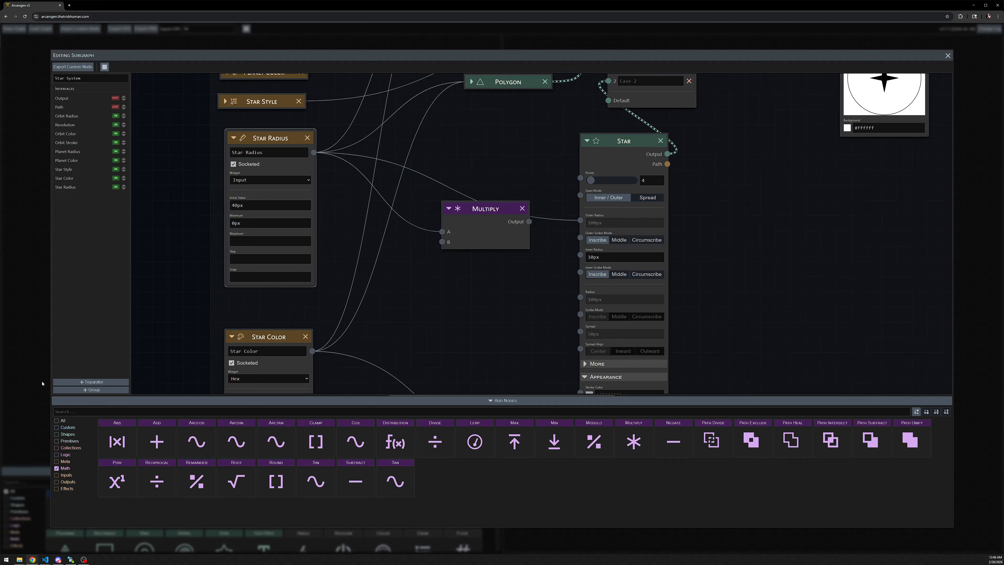
Step: Add a Float node with value 0.3 below Multiply and connect its output to Multiply's B input
click(64, 440)
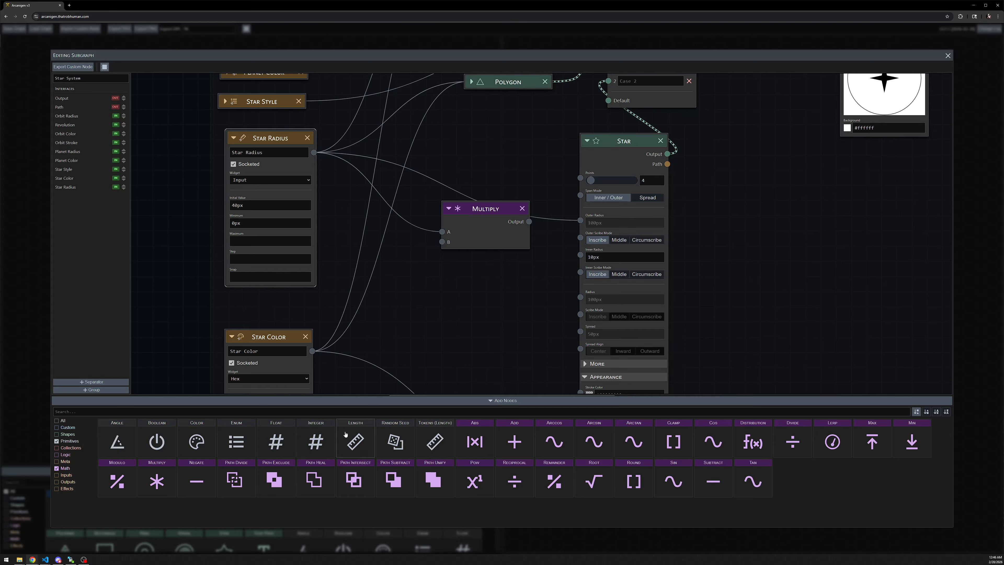
drag(345, 434, 474, 304)
click(510, 310)
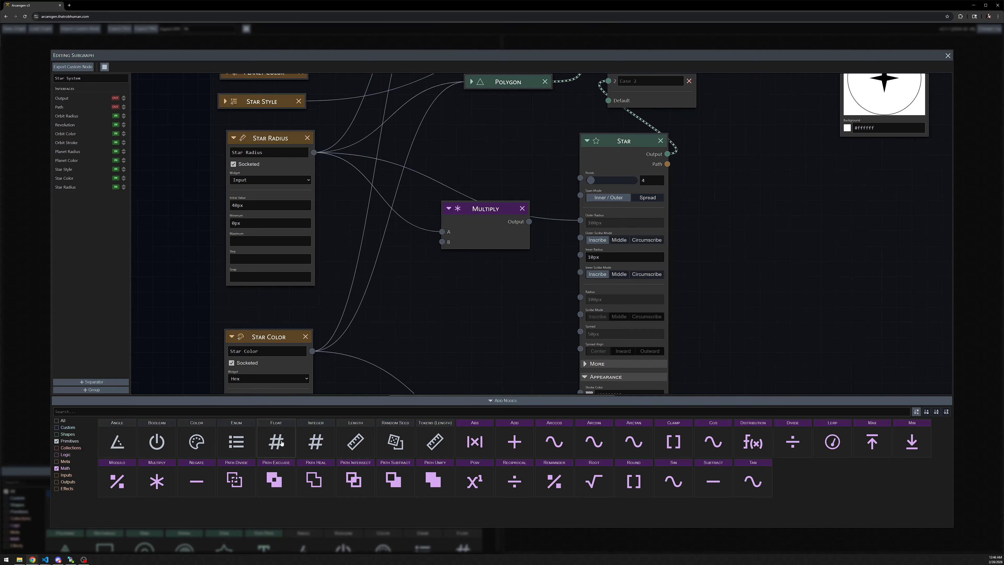
drag(282, 443, 474, 312)
click(471, 339)
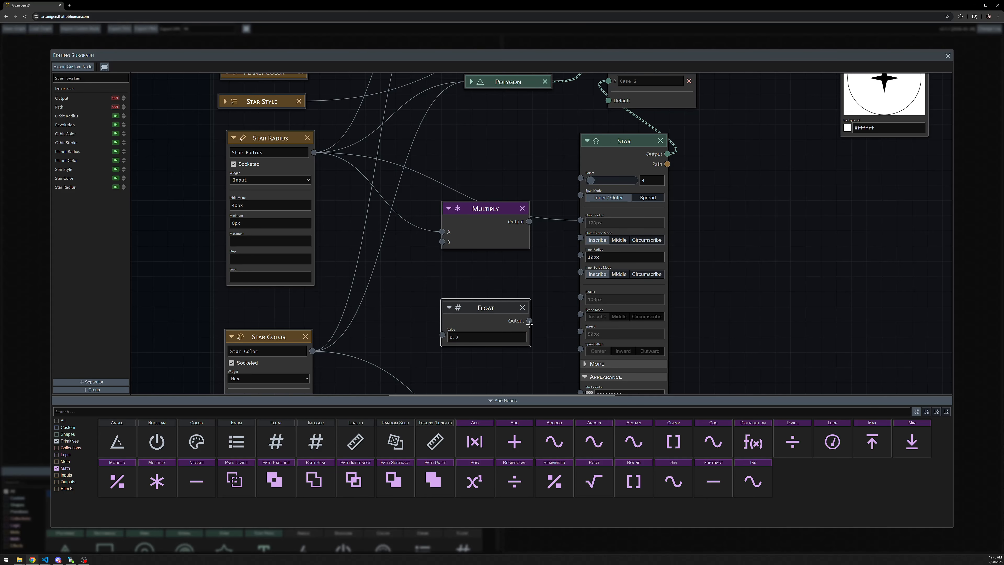
drag(529, 321, 442, 242)
Step: Move the Float node closer under Multiply and connect Multiply's output to the Star node's inner radius
drag(523, 264, 452, 271)
drag(434, 219, 511, 263)
drag(453, 194, 447, 248)
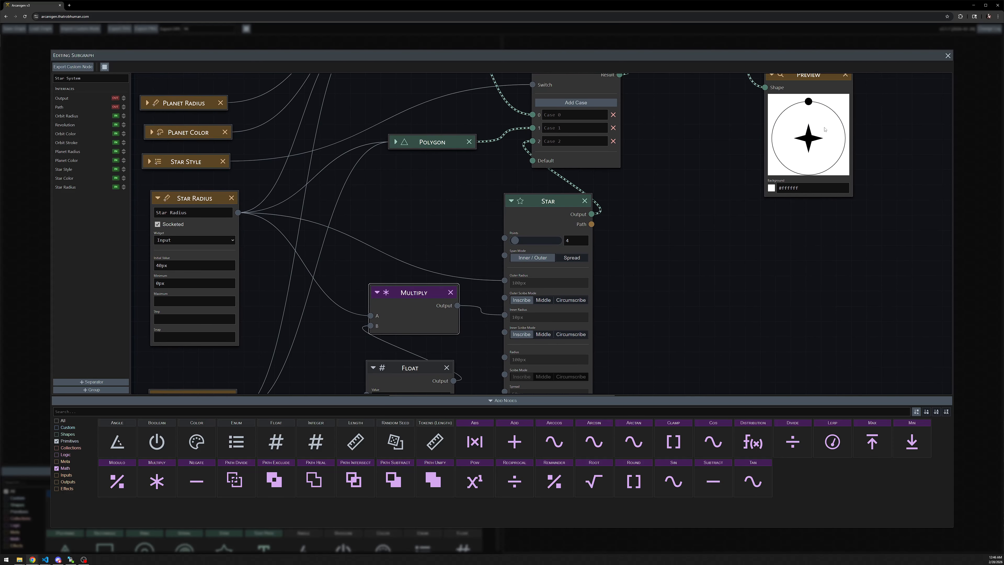
Step: Collapse the Multiply and Float nodes, stack them between Star Radius and Star, and move Star back closer to the inputs
drag(356, 351, 413, 269)
click(398, 324)
click(398, 248)
scroll(434, 219, down, 3)
drag(428, 188, 420, 208)
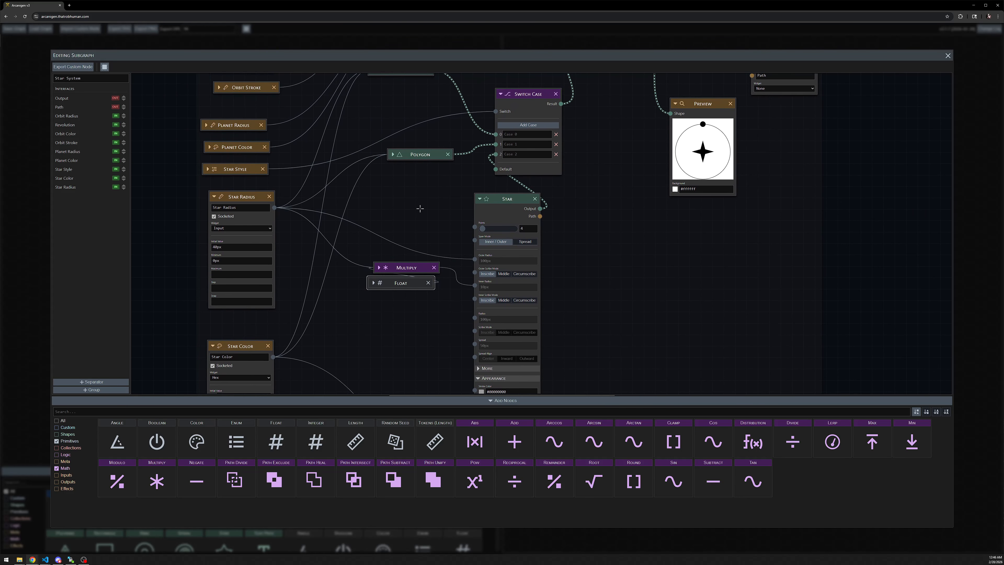
drag(500, 214, 448, 217)
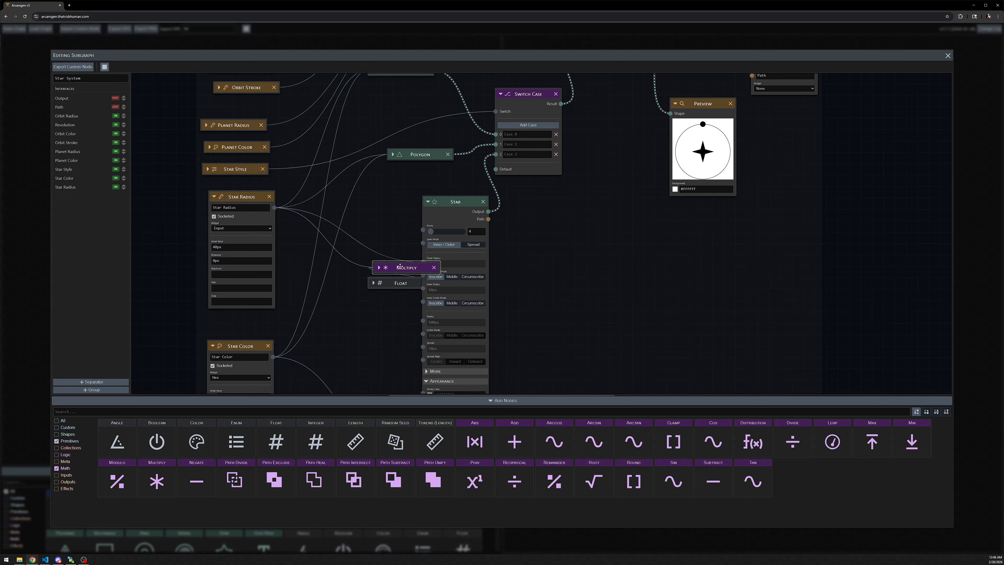
drag(395, 264, 364, 279)
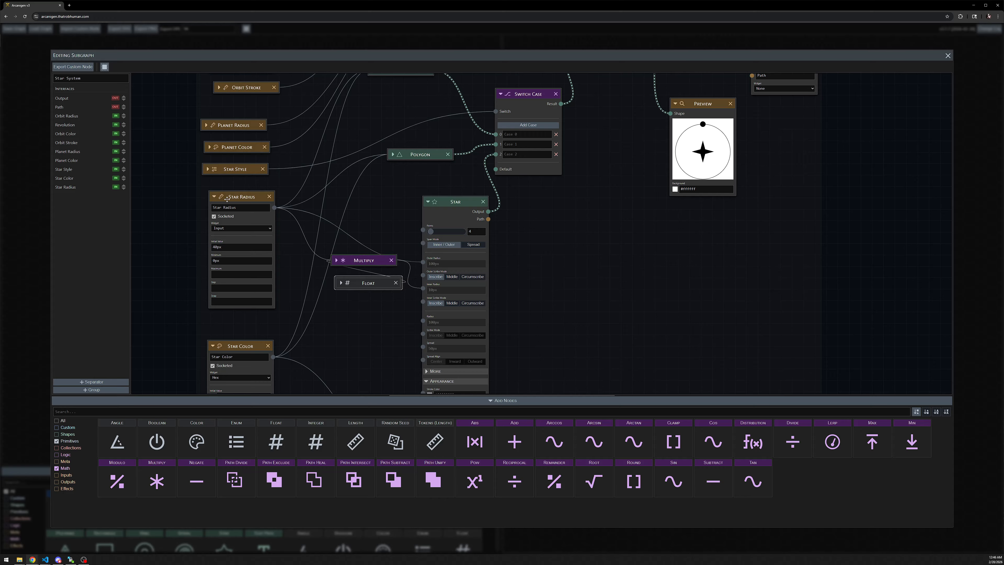
Step: Expand Star Style and compare the shapes by switching its initial value to Circle, Diamond and Star
click(211, 171)
click(207, 170)
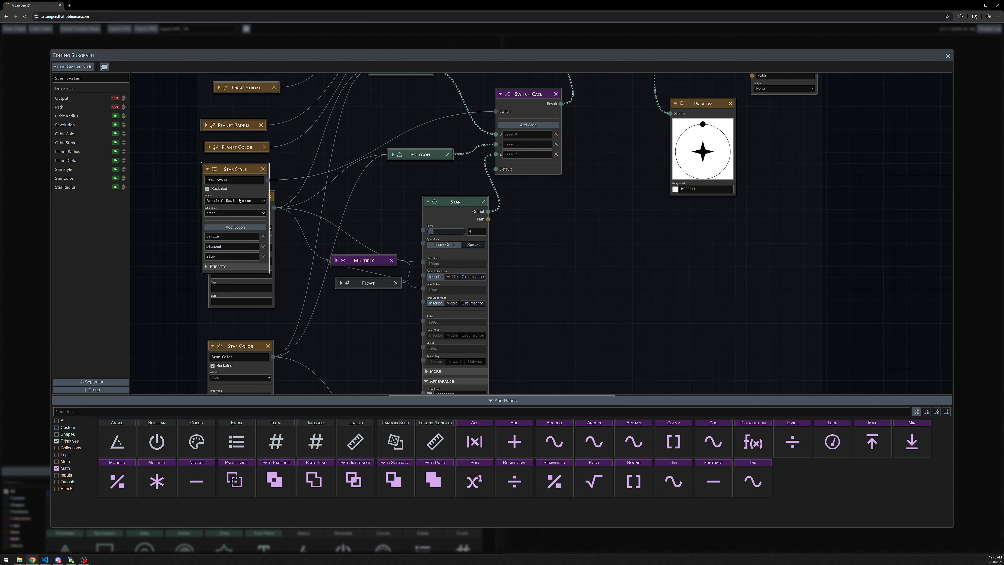
click(224, 213)
click(224, 219)
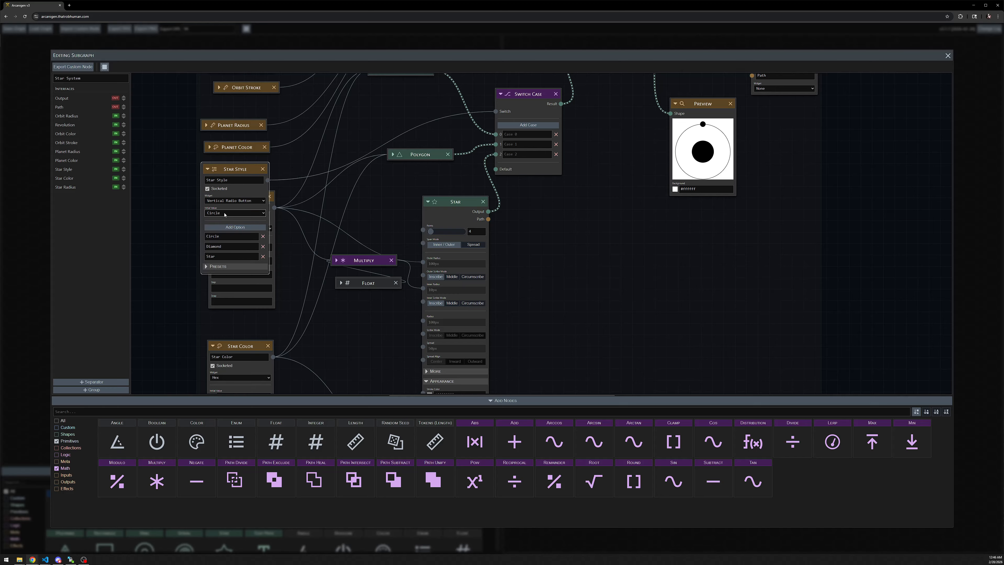
click(224, 213)
click(224, 227)
click(227, 213)
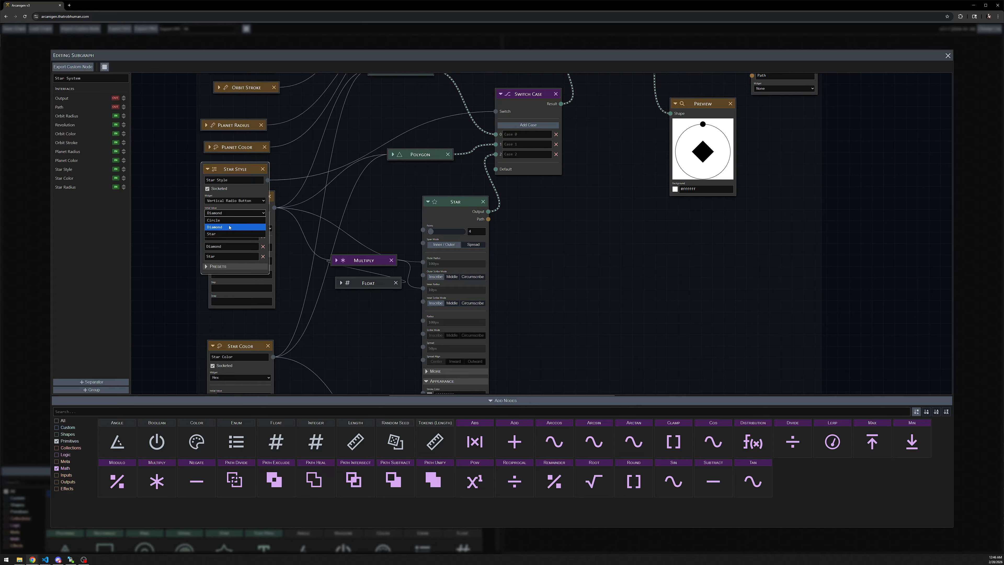
click(229, 233)
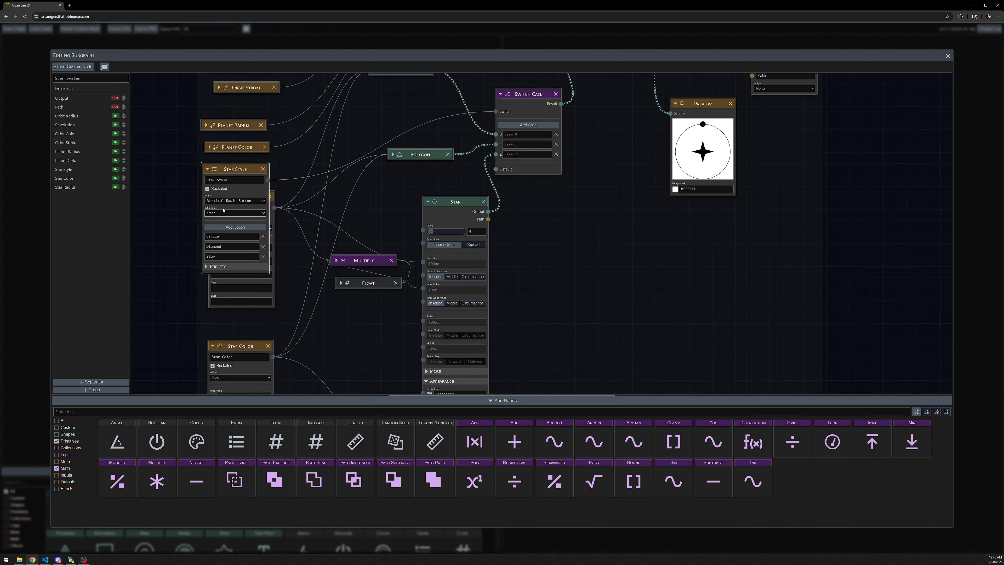
Step: Set Star Style's initial value to Diamond
drag(319, 213, 406, 209)
click(290, 189)
click(283, 196)
click(250, 211)
click(243, 223)
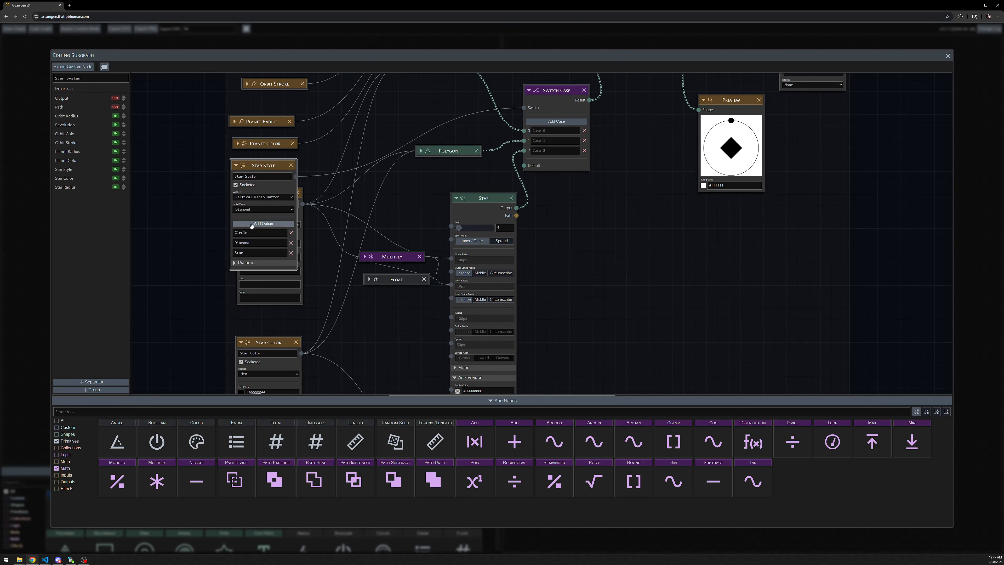
Step: Switch Star Style's initial value to Star and check the star shape in the preview
click(253, 209)
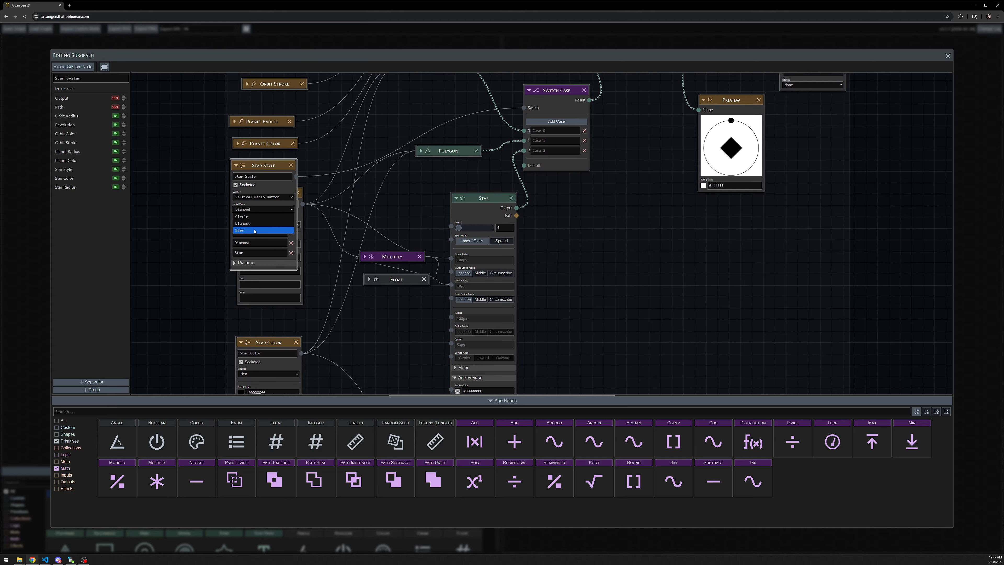
click(254, 230)
drag(397, 205, 407, 213)
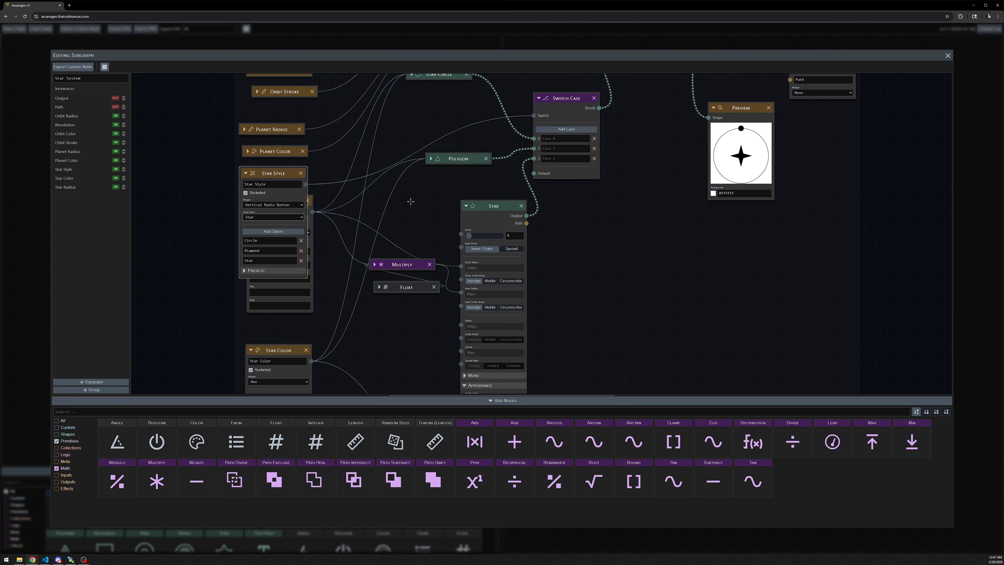
drag(420, 187, 407, 230)
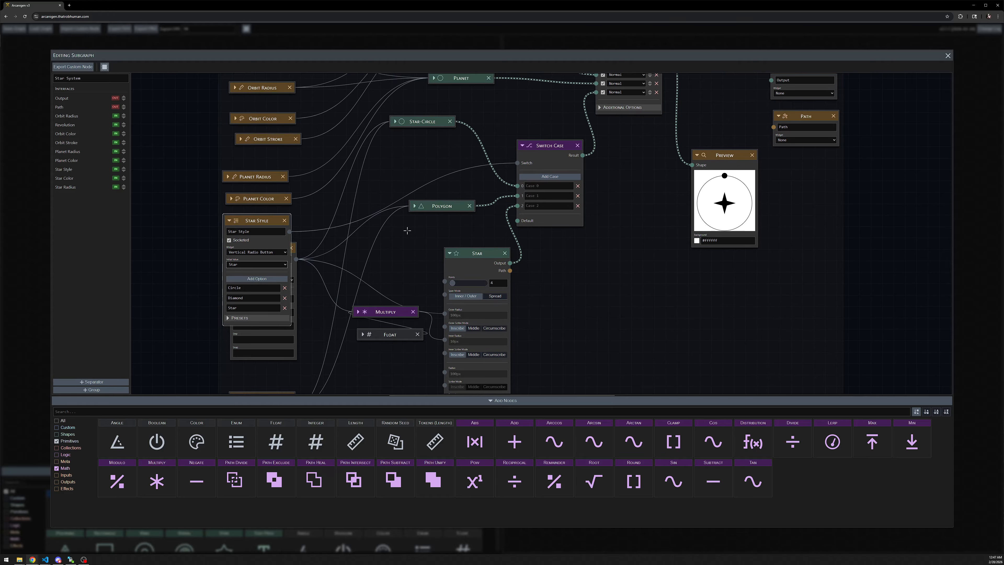
click(394, 122)
click(394, 122)
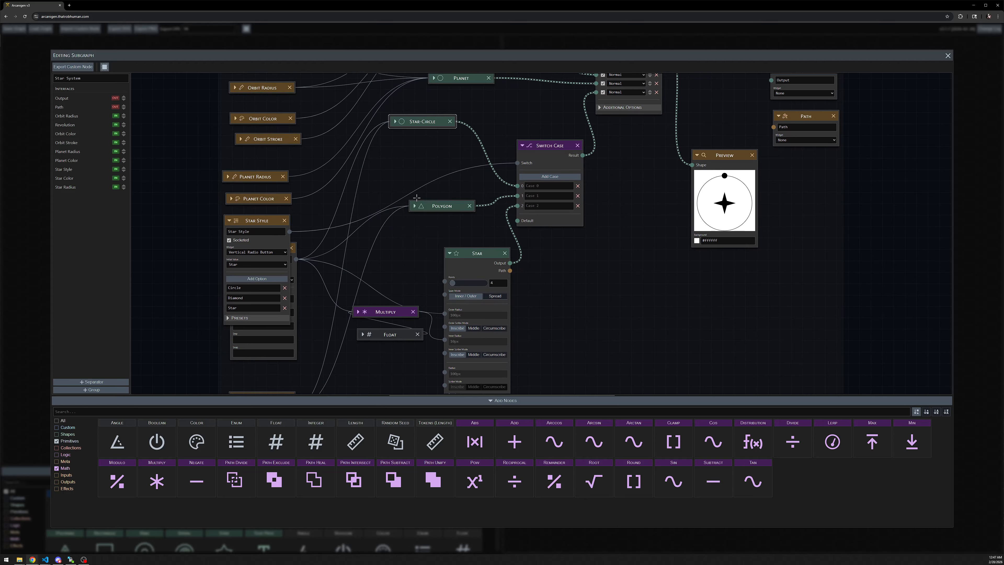
Step: Move Polygon just below Star-Circle, expand it, and set its scribe mode to Middle while previewing the Diamond style
drag(438, 202, 421, 159)
click(398, 163)
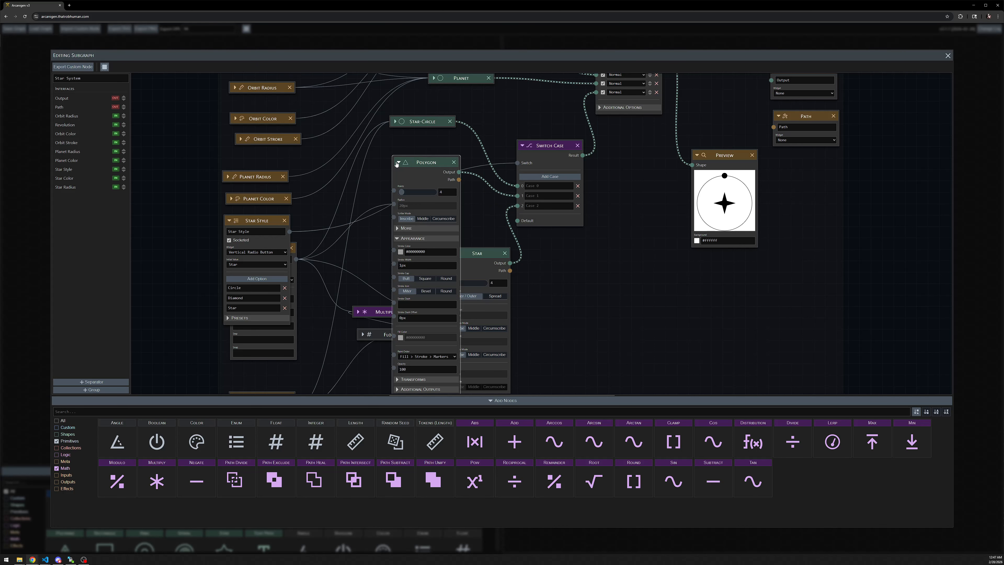
click(248, 264)
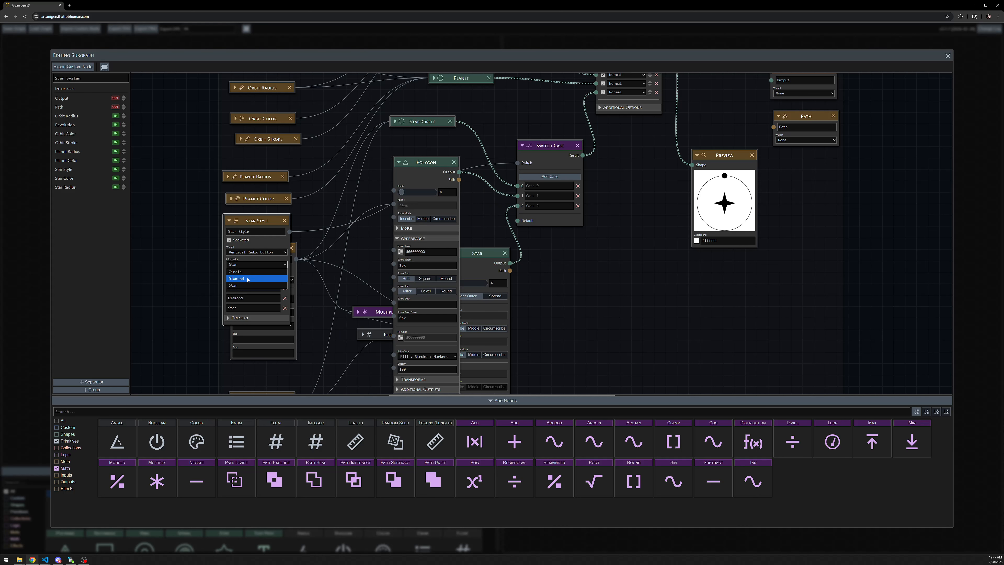
click(246, 279)
click(421, 219)
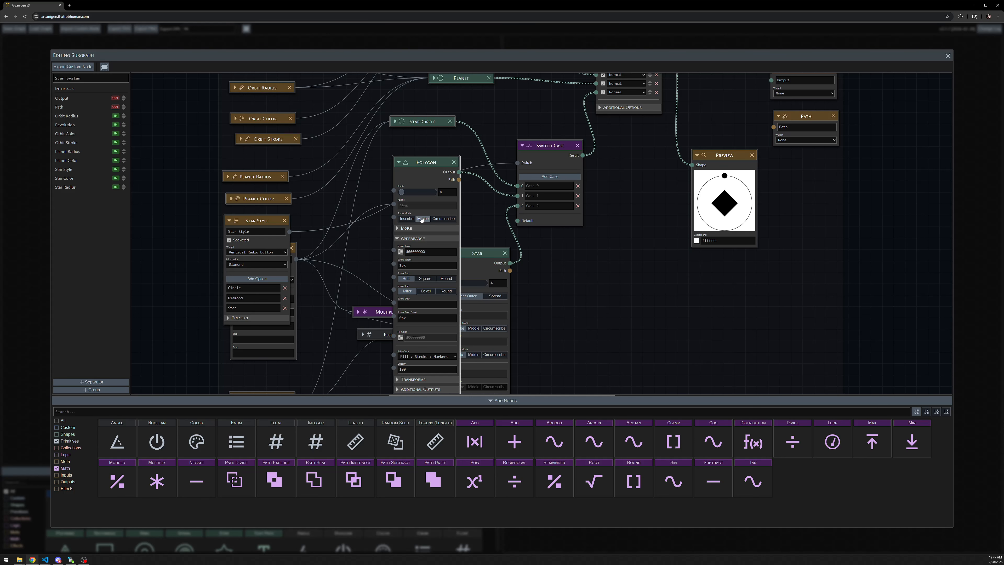
Step: Compare the shape sizes by switching Star Style's initial value to Circle, Diamond and Star
click(245, 265)
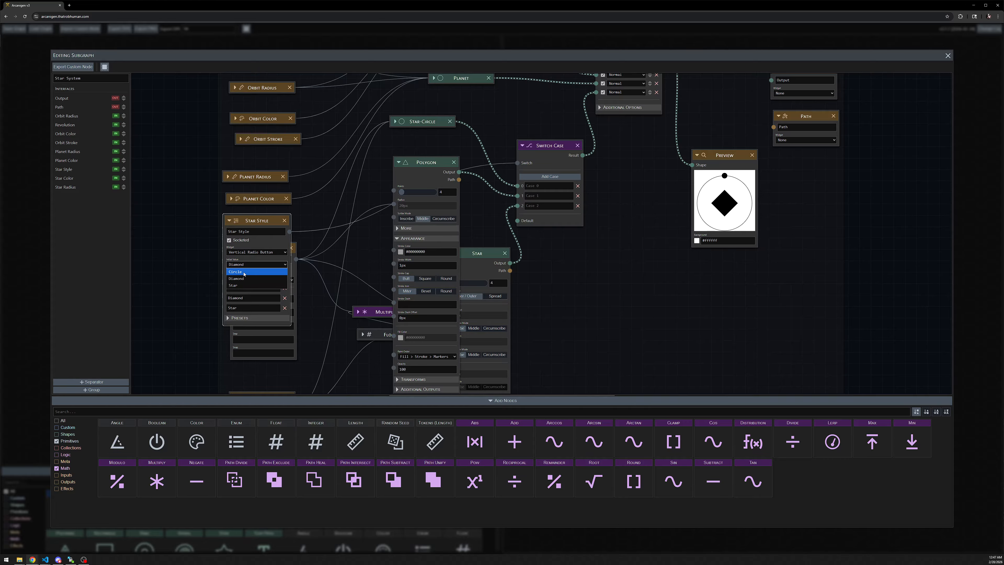
click(237, 272)
click(244, 265)
click(247, 280)
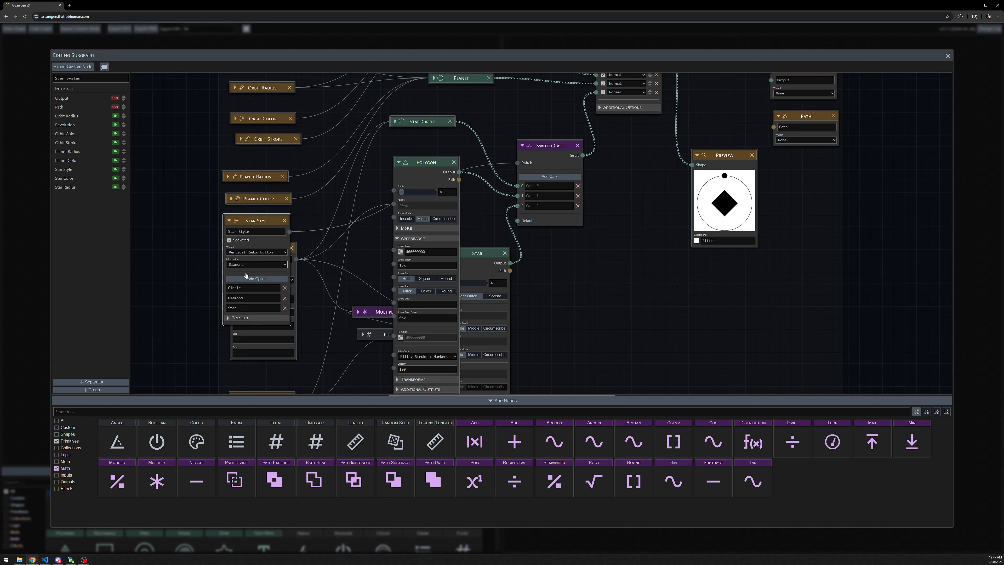
click(244, 264)
click(245, 286)
Step: Set both the outer and inner scribe modes of the Star node to Circumscribe
click(487, 253)
drag(529, 331, 526, 258)
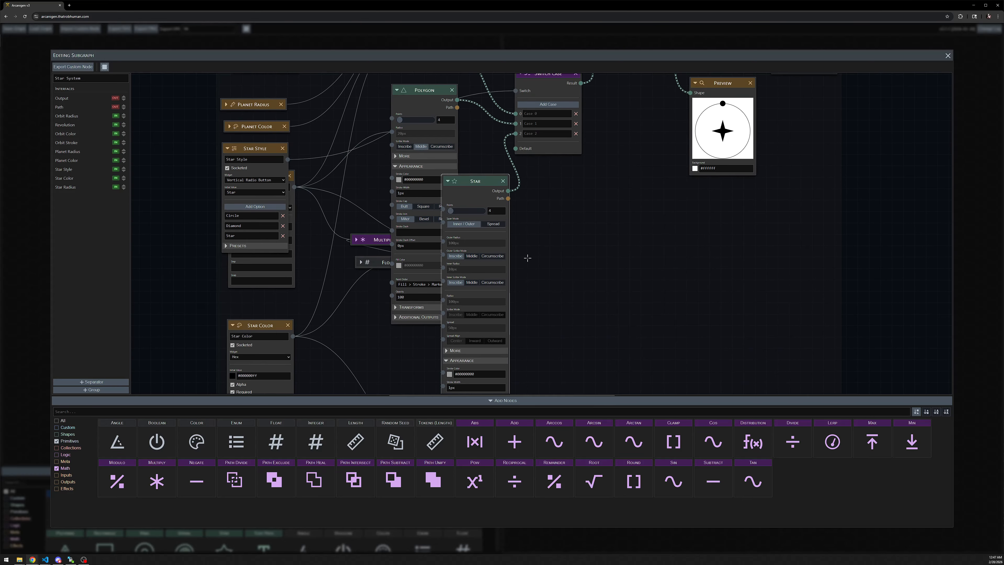
scroll(489, 259, up, 2)
click(487, 256)
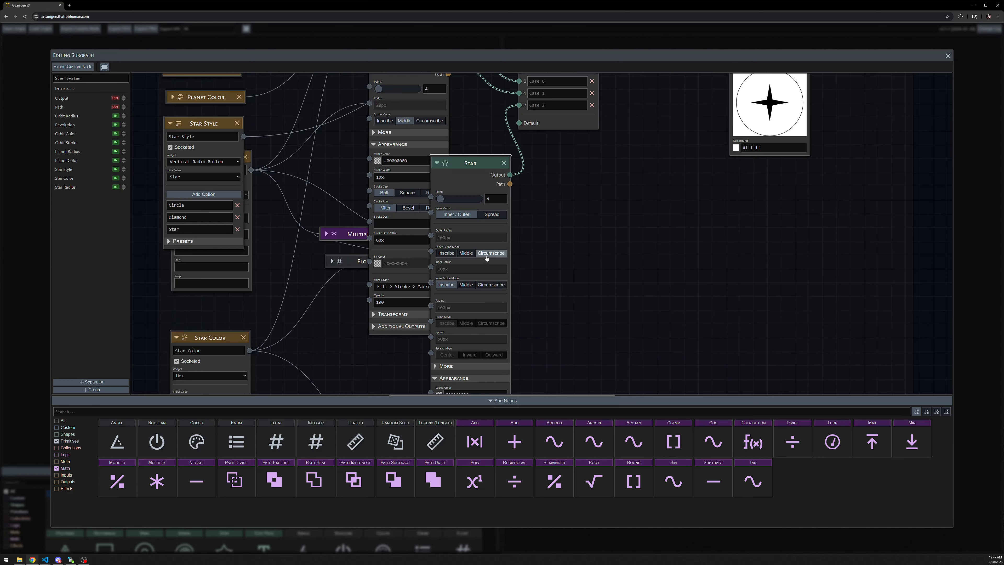
click(490, 284)
scroll(578, 269, down, 2)
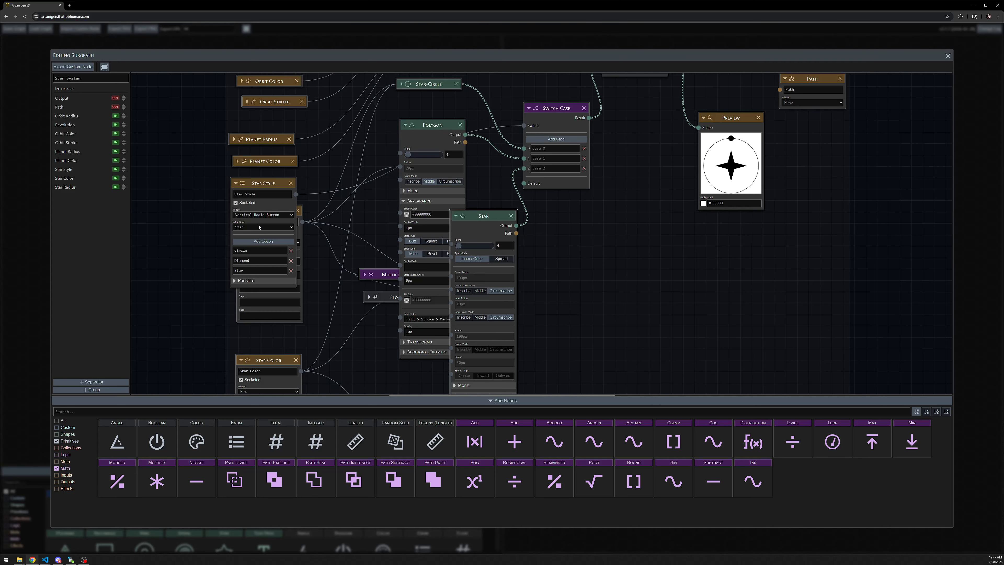
Step: Compare the circle with the star by switching Star Style's initial value to Circle and back to Star
click(258, 227)
click(260, 234)
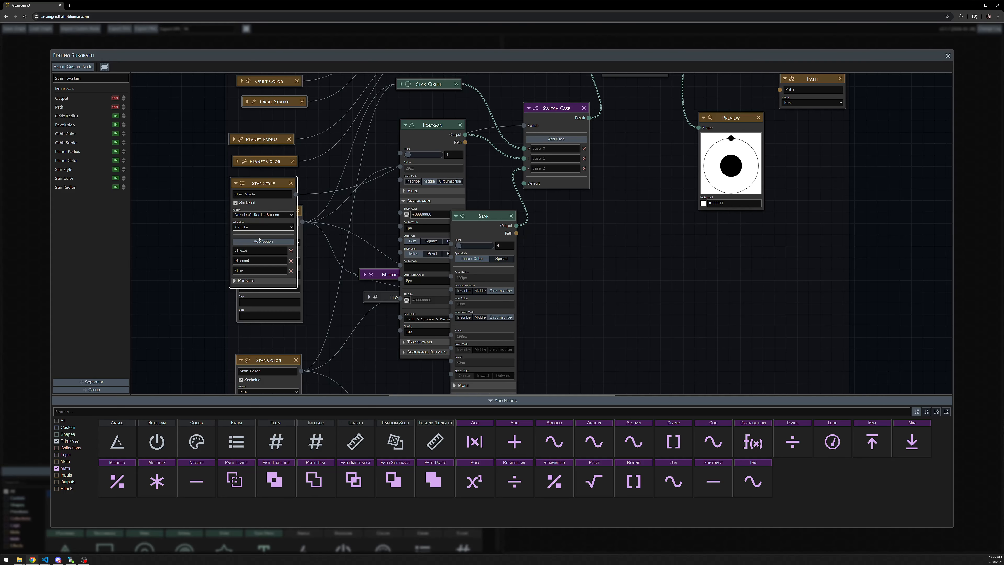
click(260, 227)
click(253, 247)
Step: Try 0.4 as the Float node's value, settle on 0.35, and collapse the node
click(387, 299)
click(369, 297)
double_click(391, 320)
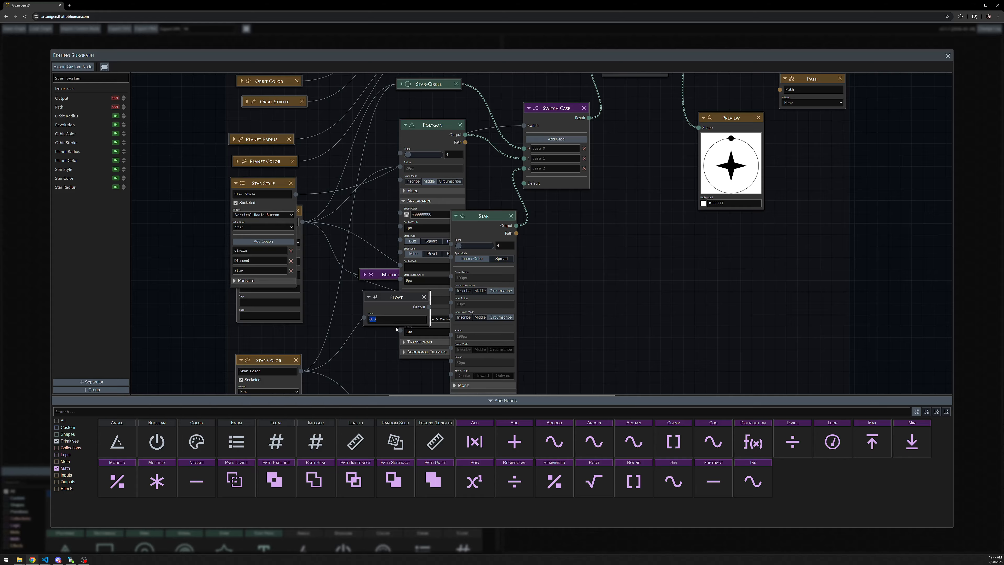
text(0.4)
double_click(381, 319)
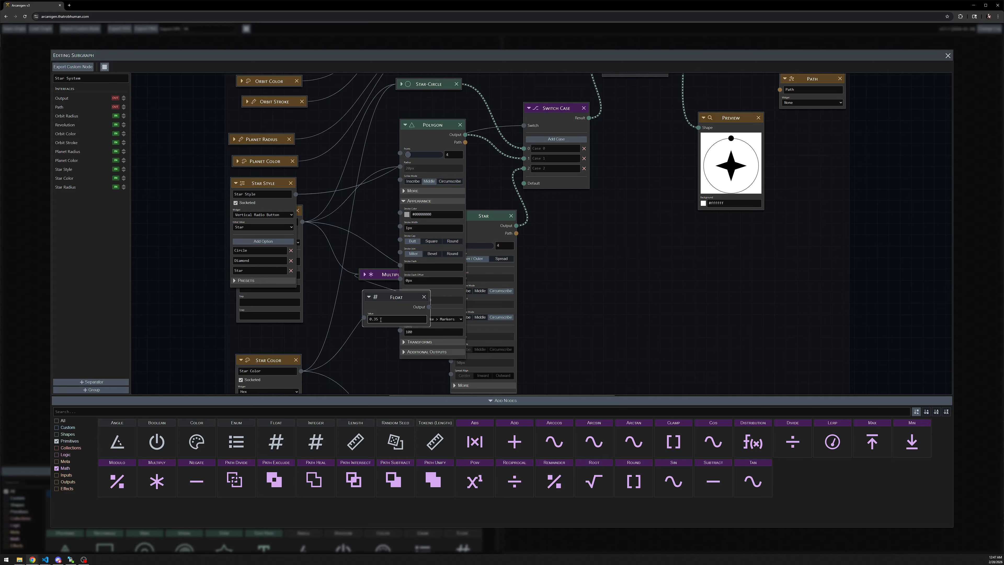
click(367, 298)
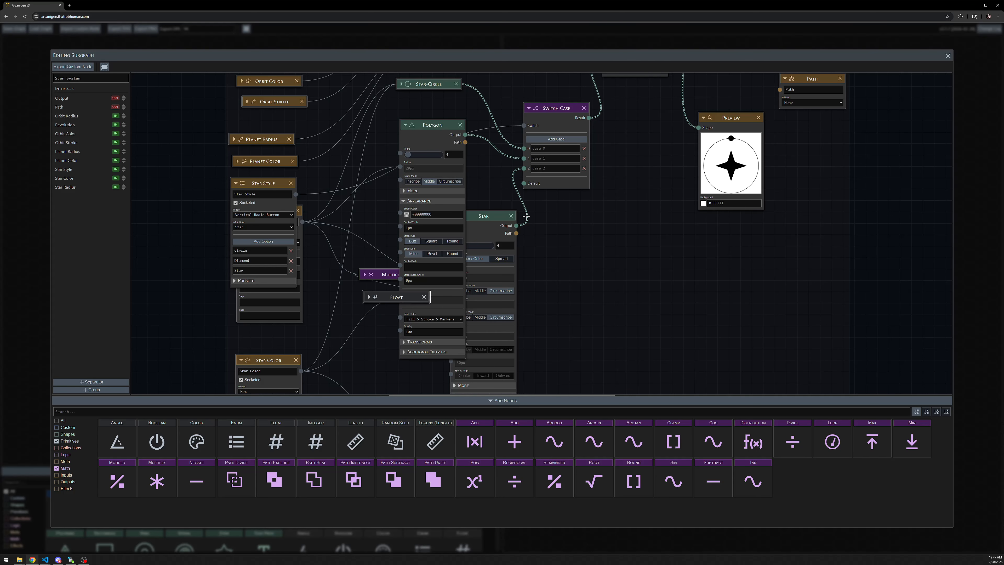
Step: Shift the Star node down and away from Polygon, and collapse both nodes
drag(478, 214, 498, 249)
click(476, 249)
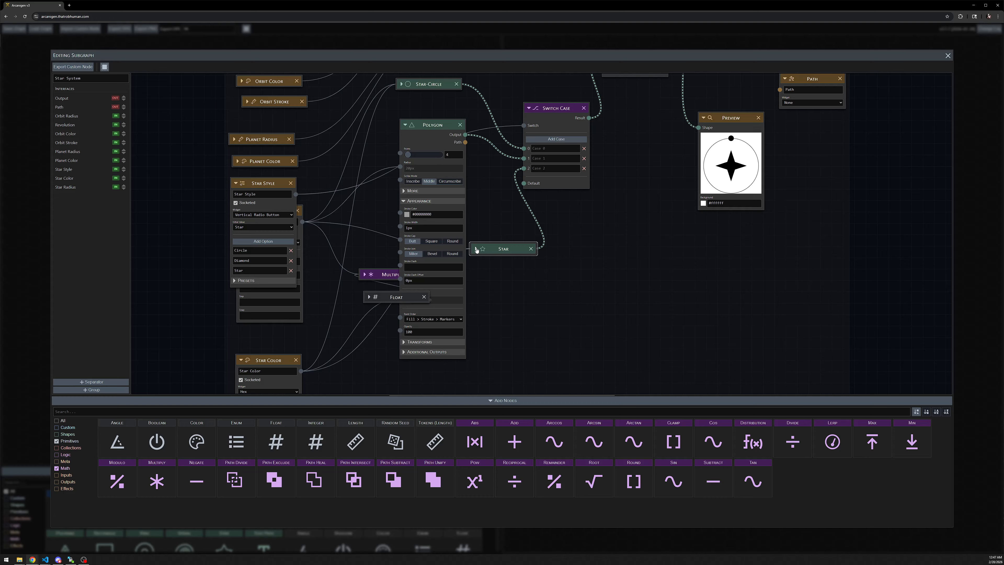
click(406, 125)
Step: Arrange Star Style, Star Radius and Star Color in a column below Planet Color and collapse all three
drag(466, 201, 459, 225)
scroll(458, 228, down, 2)
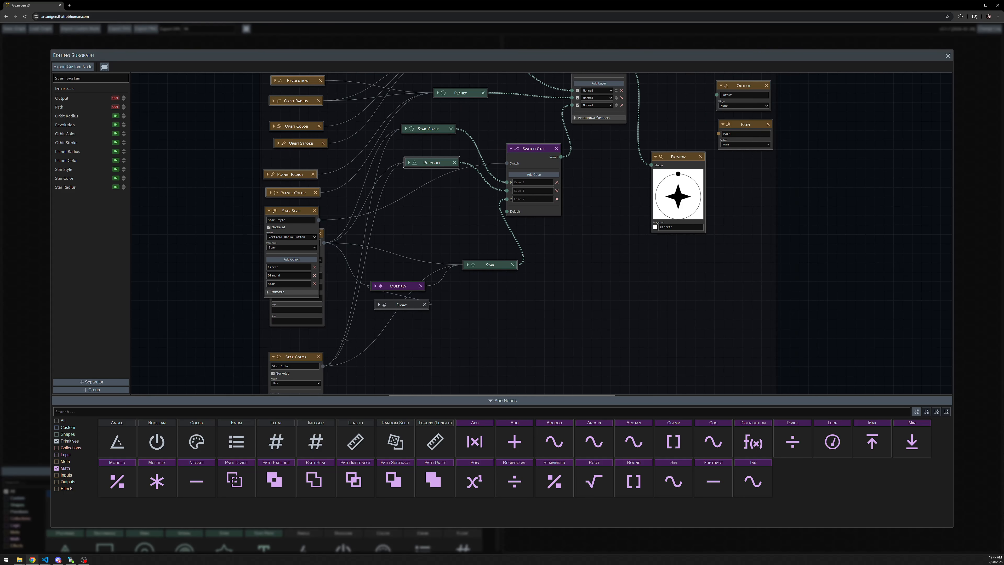
drag(302, 356, 274, 354)
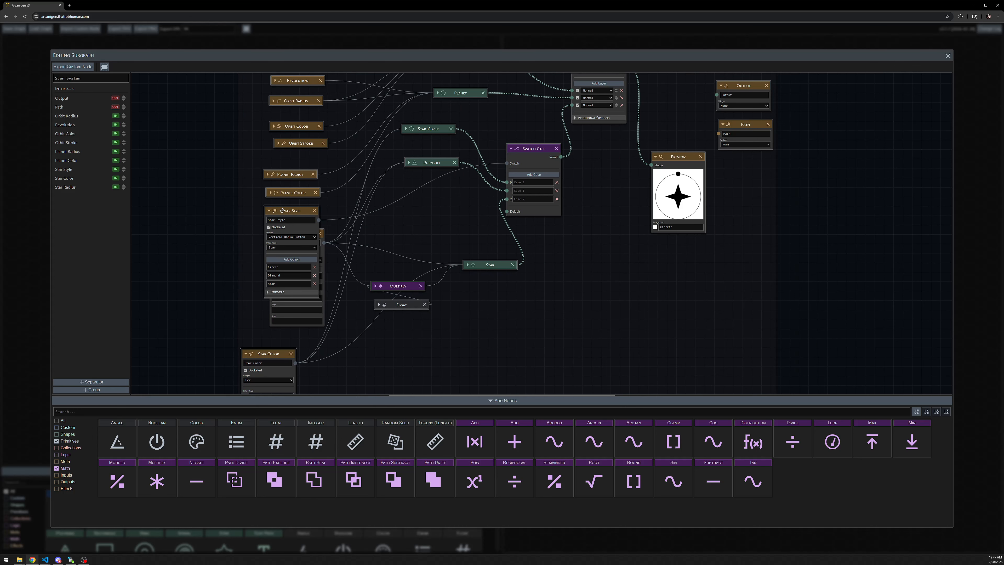
drag(297, 210, 291, 270)
drag(253, 221, 236, 198)
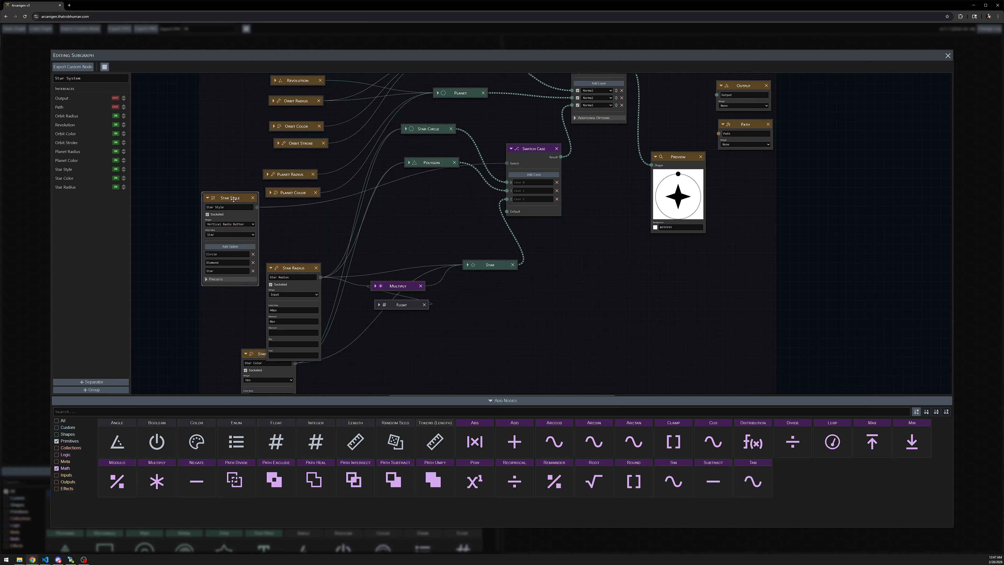
drag(292, 271, 256, 309)
click(263, 281)
click(247, 354)
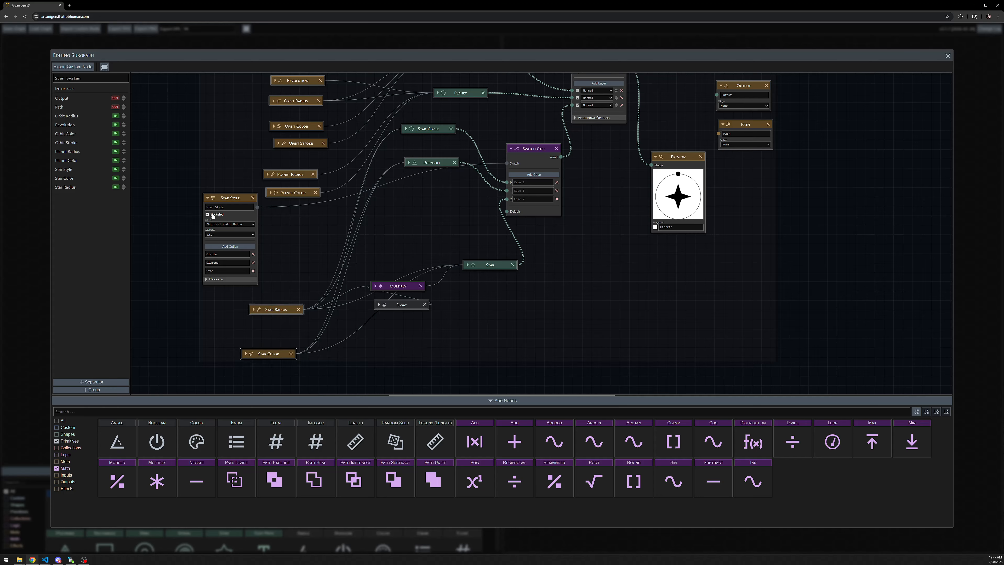
drag(215, 205, 281, 256)
click(249, 212)
Step: Move the Orbit node well above Planet and expand it
scroll(424, 224, down, 2)
drag(424, 224, 423, 291)
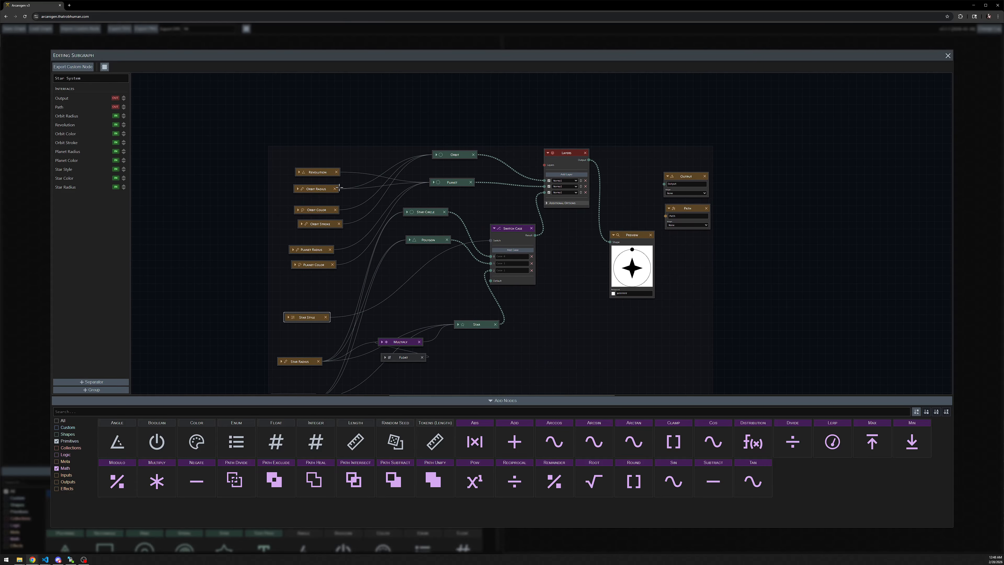
drag(320, 158, 321, 165)
scroll(332, 163, up, 3)
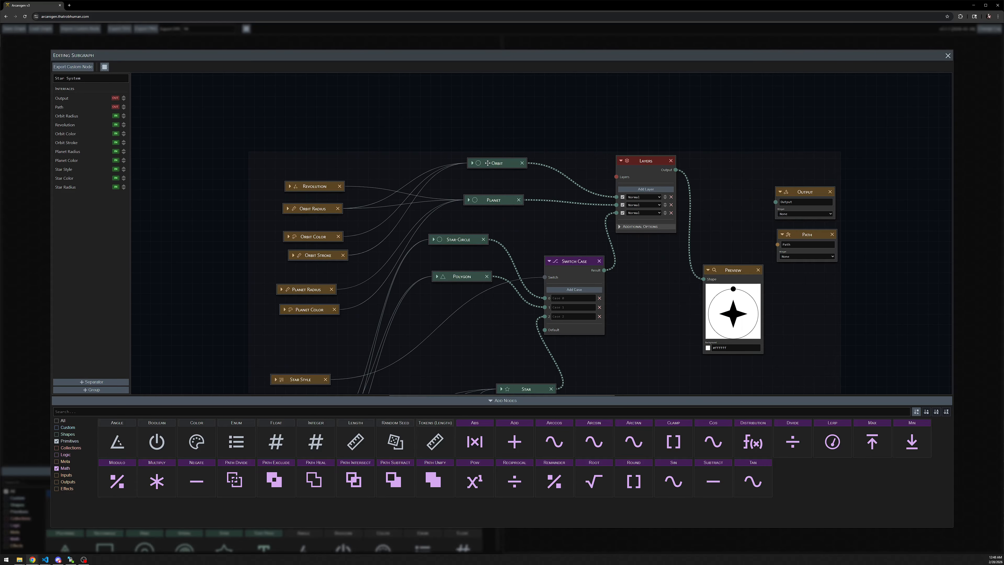
drag(466, 162, 476, 76)
click(453, 124)
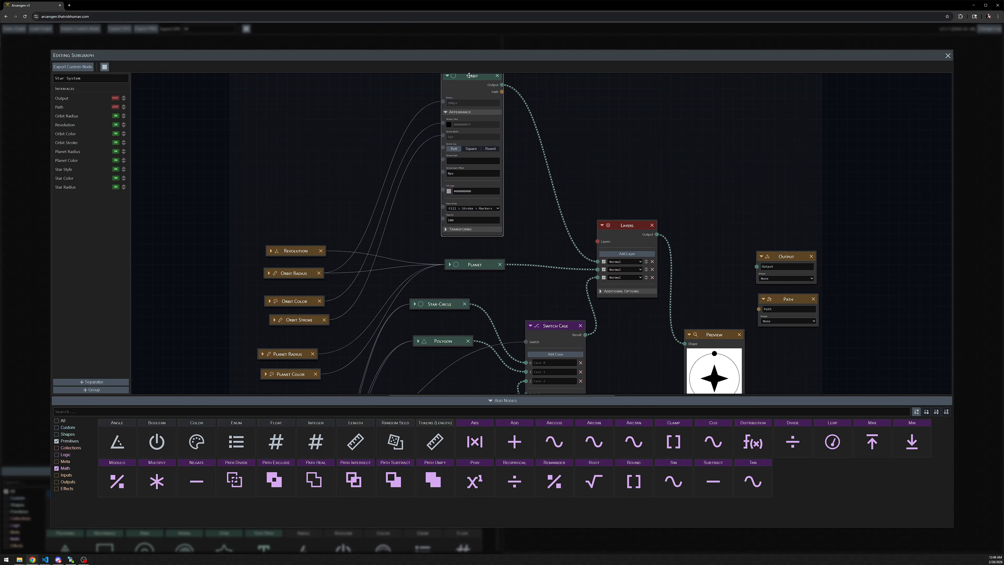
drag(521, 150, 484, 162)
scroll(484, 163, down, 1)
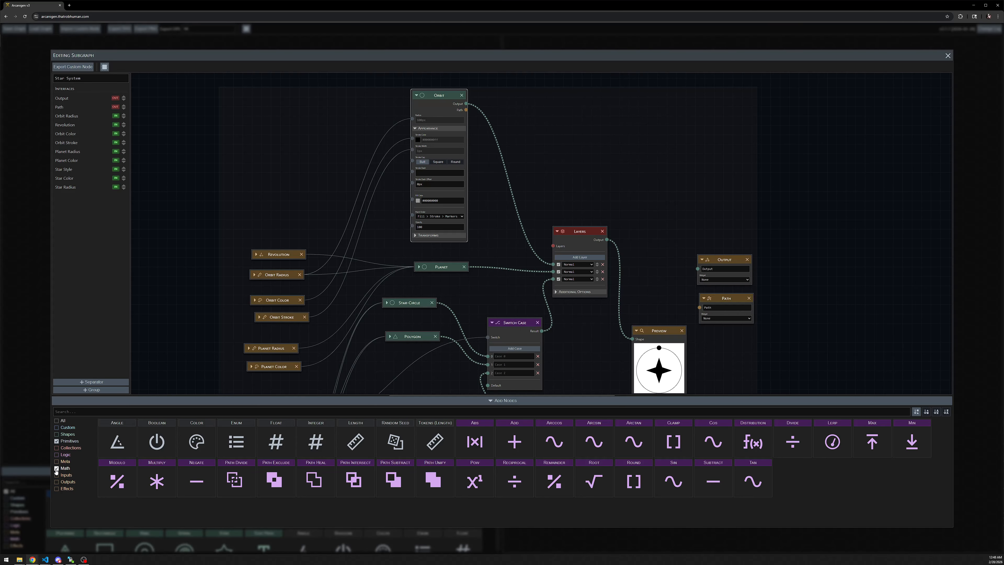
Step: Filter the node library to Shapes, add a Ring node beside Orbit, and set its mode to Spread
click(57, 440)
click(57, 467)
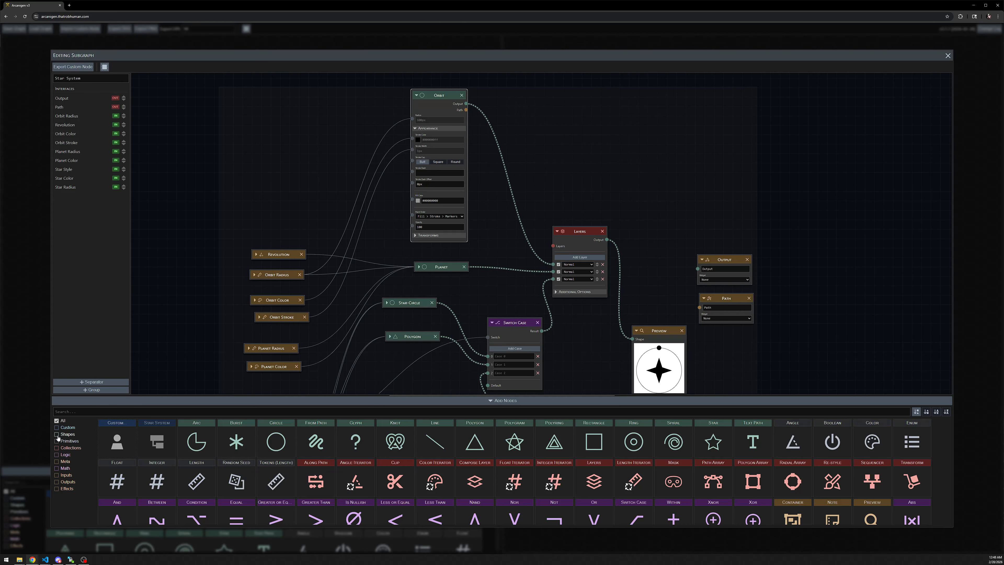
click(57, 434)
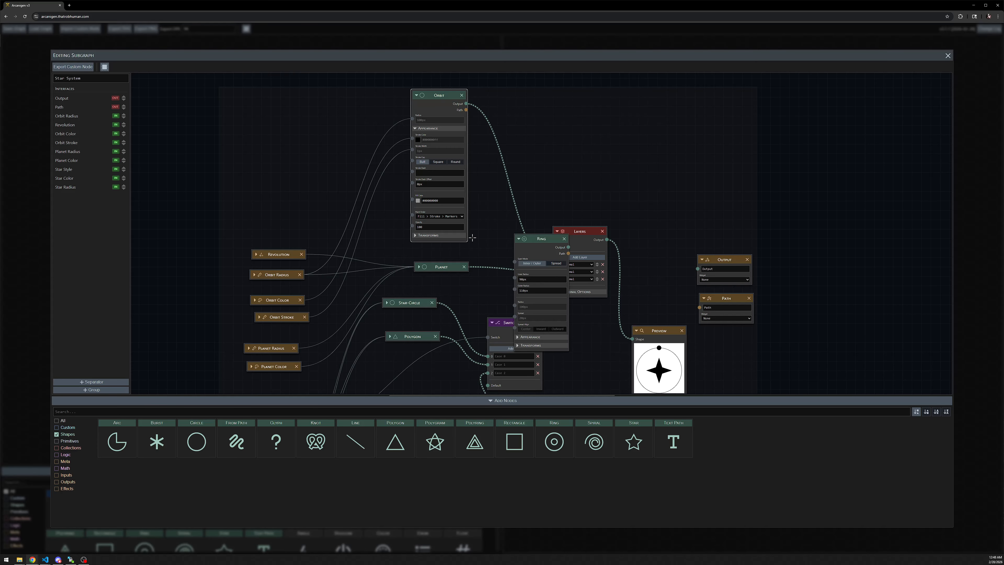
drag(541, 240, 545, 96)
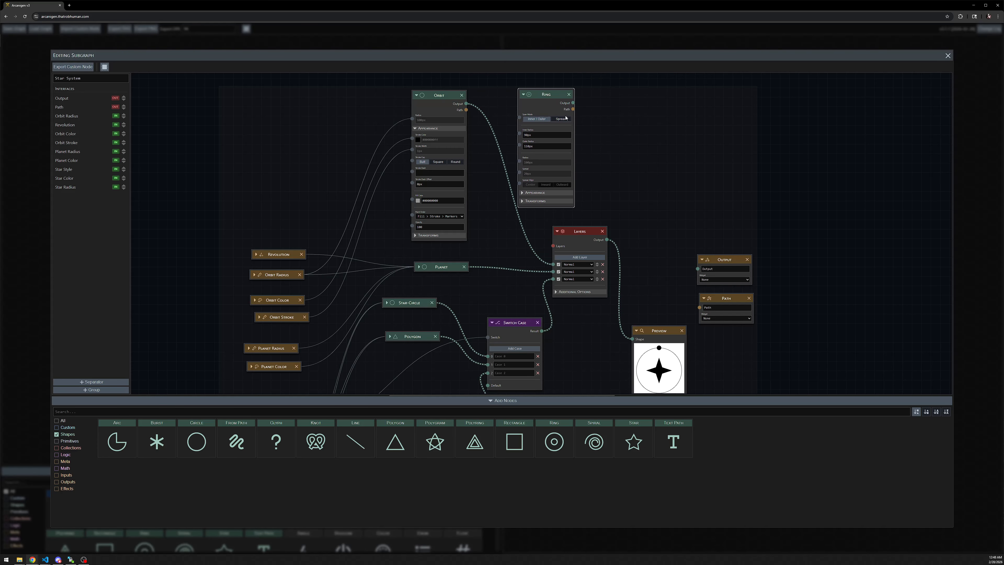
click(560, 119)
Step: Connect Orbit Radius to the Ring node's radius and collapse Orbit Radius again
click(257, 277)
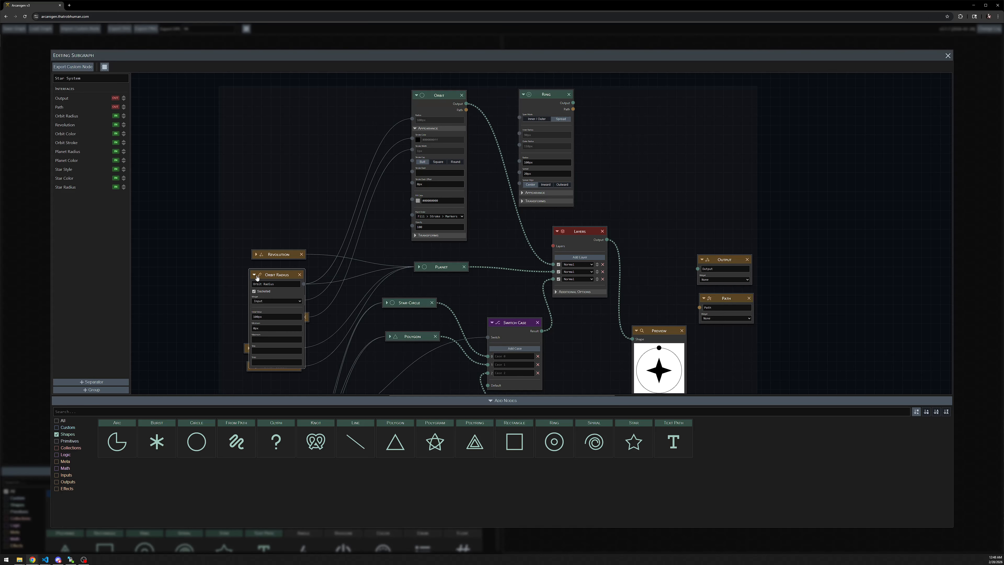
drag(303, 284, 519, 162)
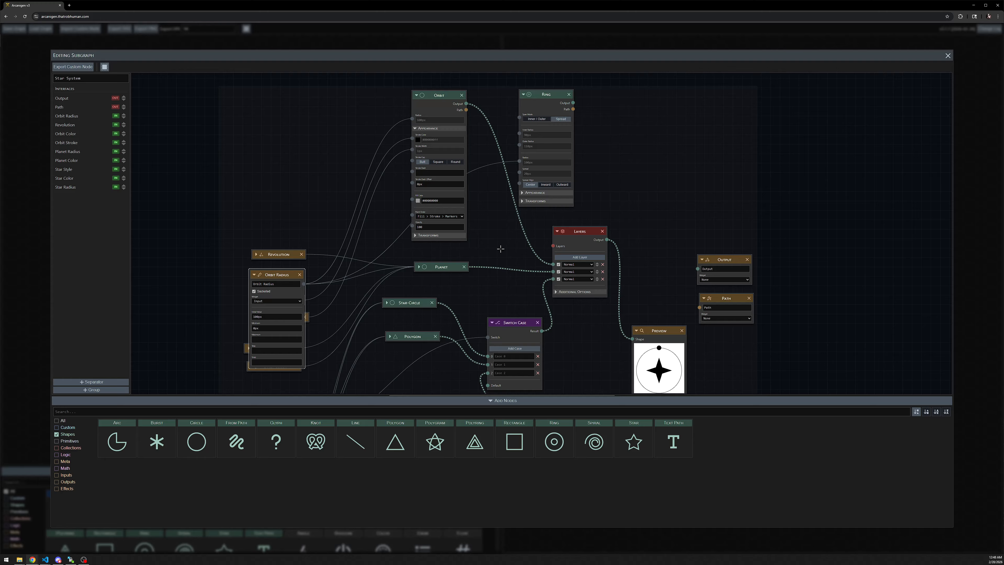
click(255, 276)
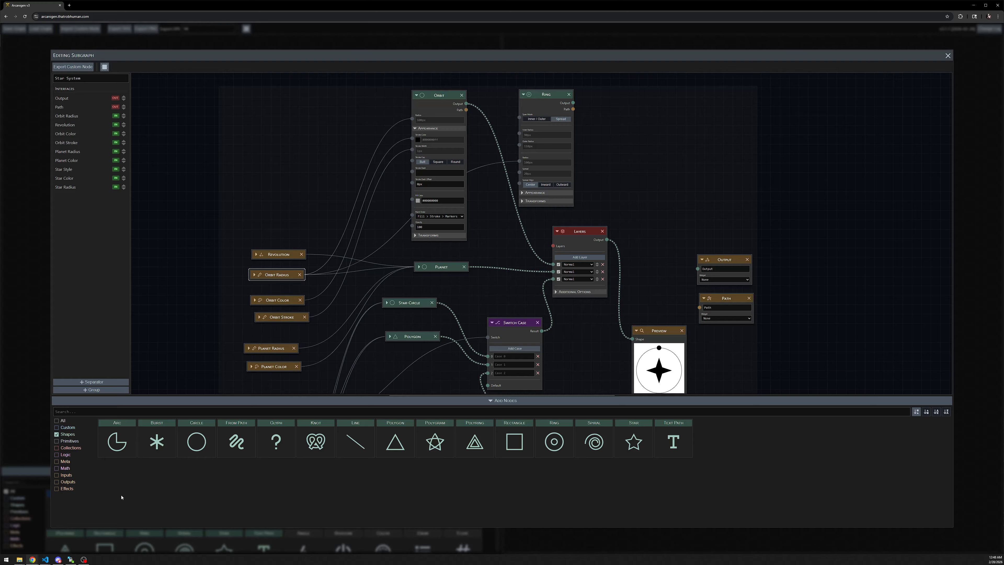
Step: Add a length input named Orbit Gap with a minimum of 0px above Revolution and connect it to the Ring node's spread
click(66, 475)
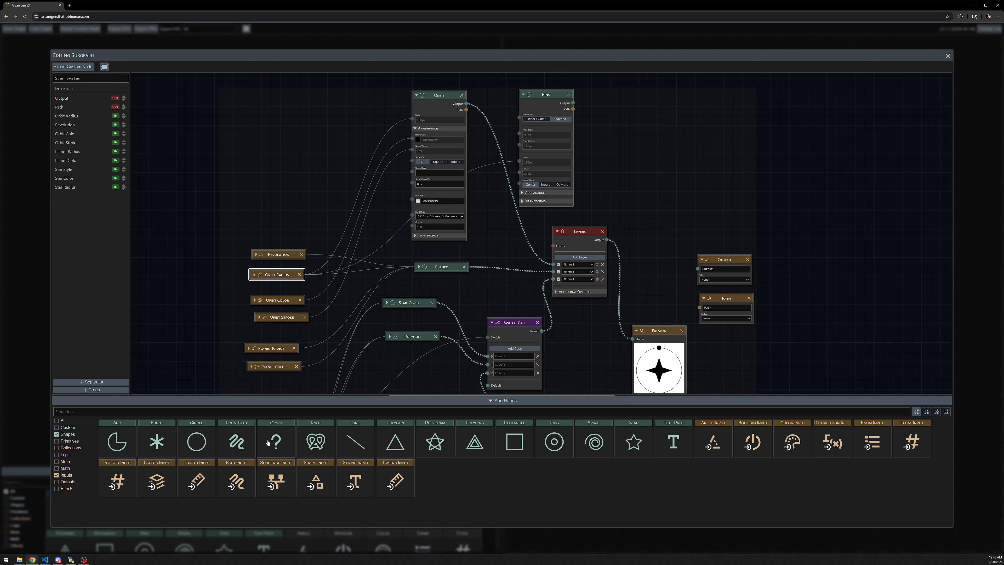
drag(201, 495, 294, 156)
click(306, 160)
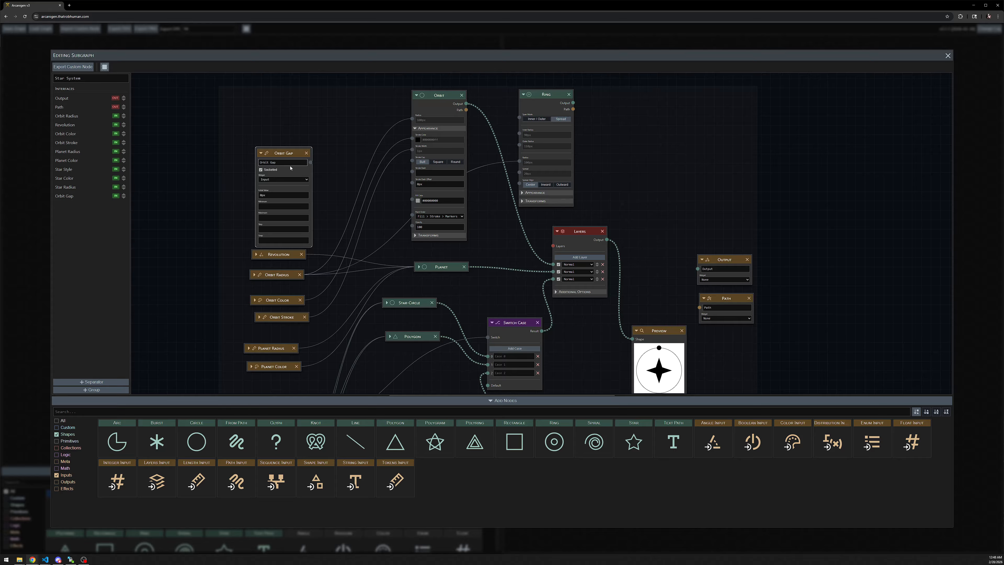
click(274, 206)
click(340, 148)
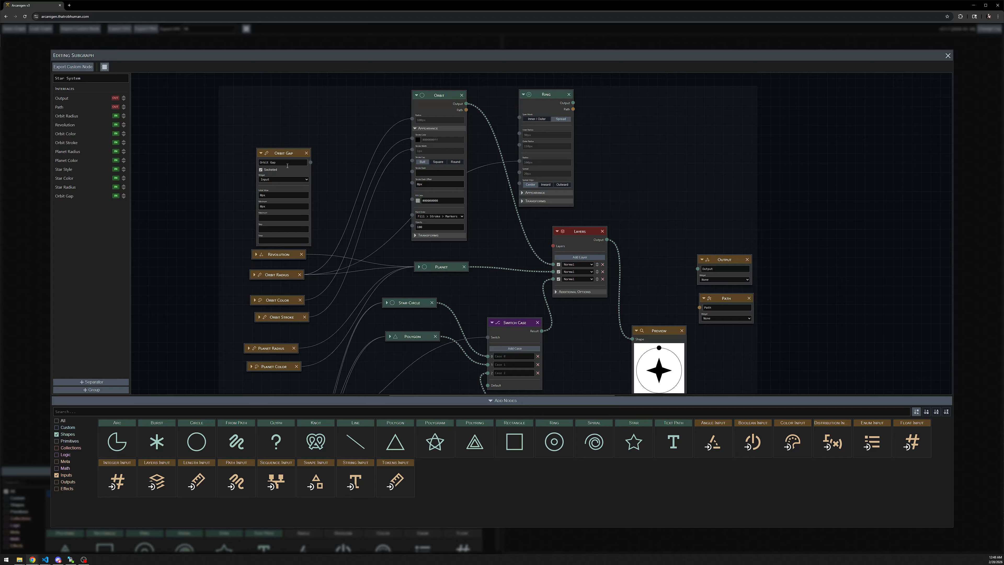
drag(287, 154, 522, 212)
scroll(632, 193, up, 3)
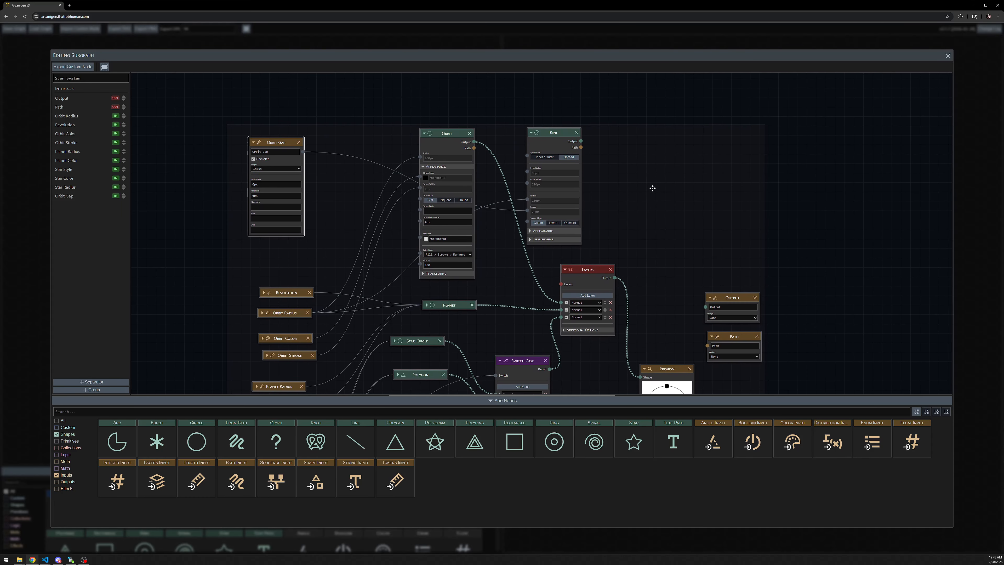
Step: Collapse the Orbit node and move it down to just above Planet
scroll(617, 190, up, 1)
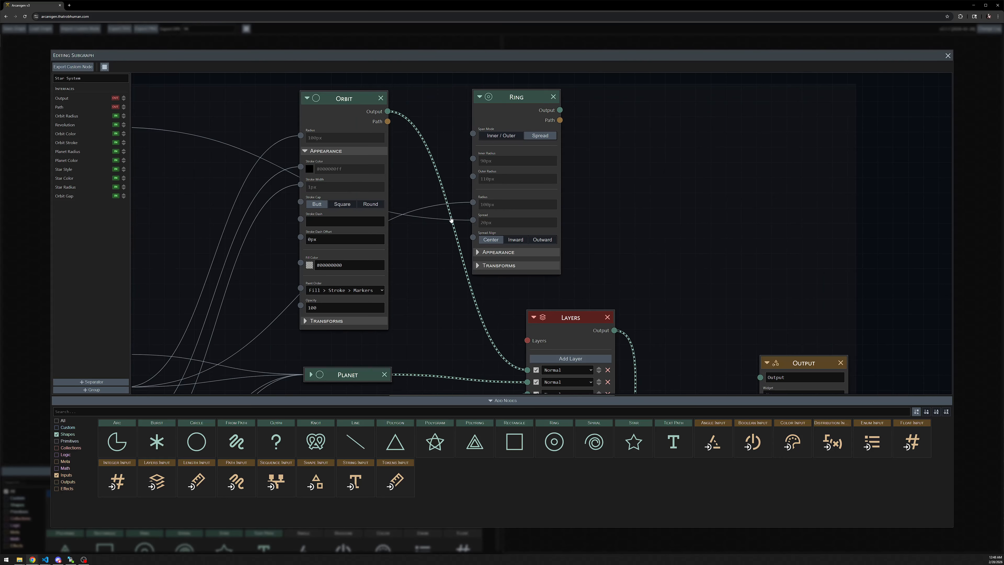
drag(436, 223, 476, 231)
scroll(475, 232, down, 1)
double_click(399, 129)
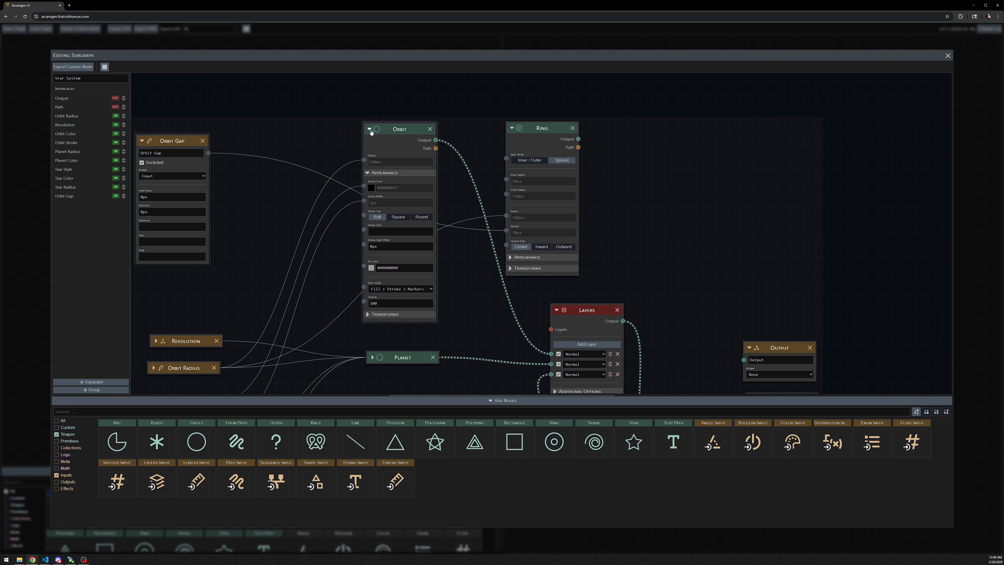
drag(400, 129, 402, 306)
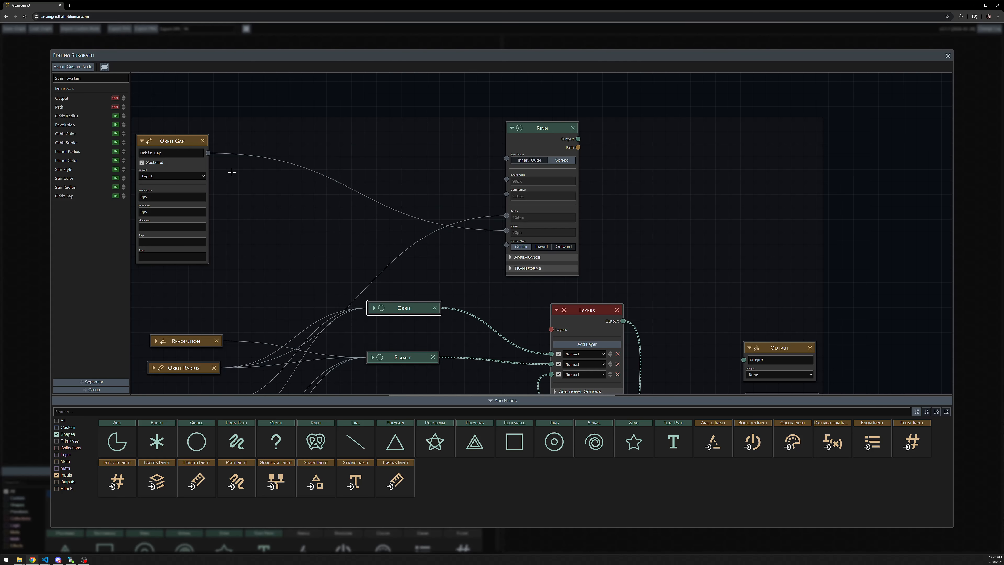
Step: Move the Ring node closer to Orbit Gap, above Orbit, and the Preview node up above Layers and Output
drag(432, 164, 388, 158)
drag(494, 123, 329, 113)
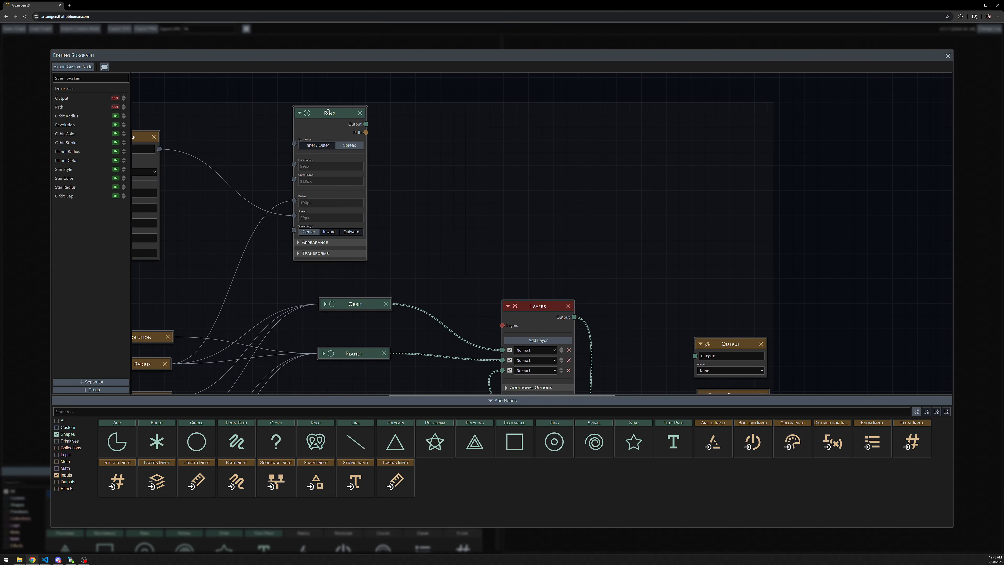
drag(448, 153, 448, 103)
drag(423, 223, 435, 228)
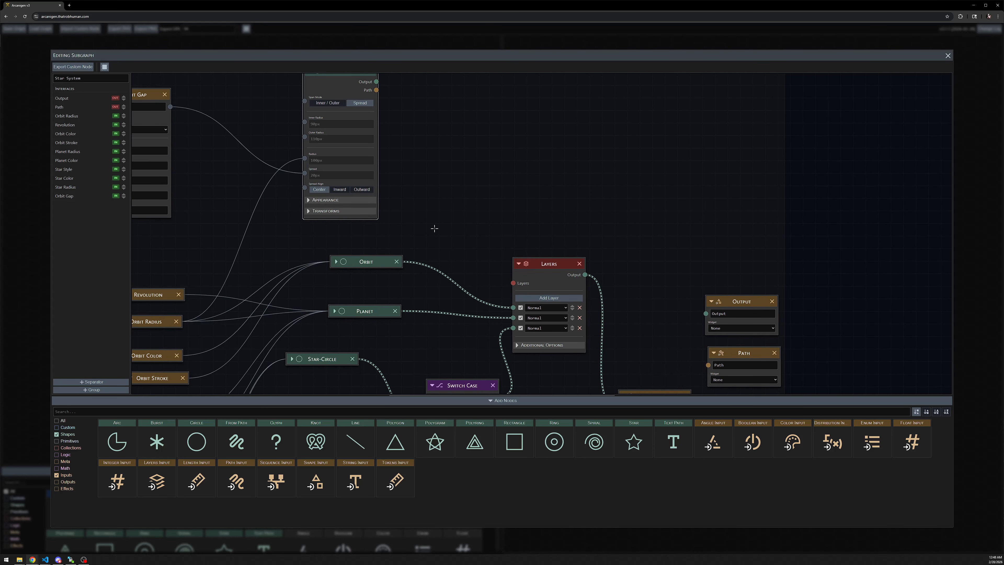
drag(667, 371, 644, 131)
drag(515, 128, 605, 226)
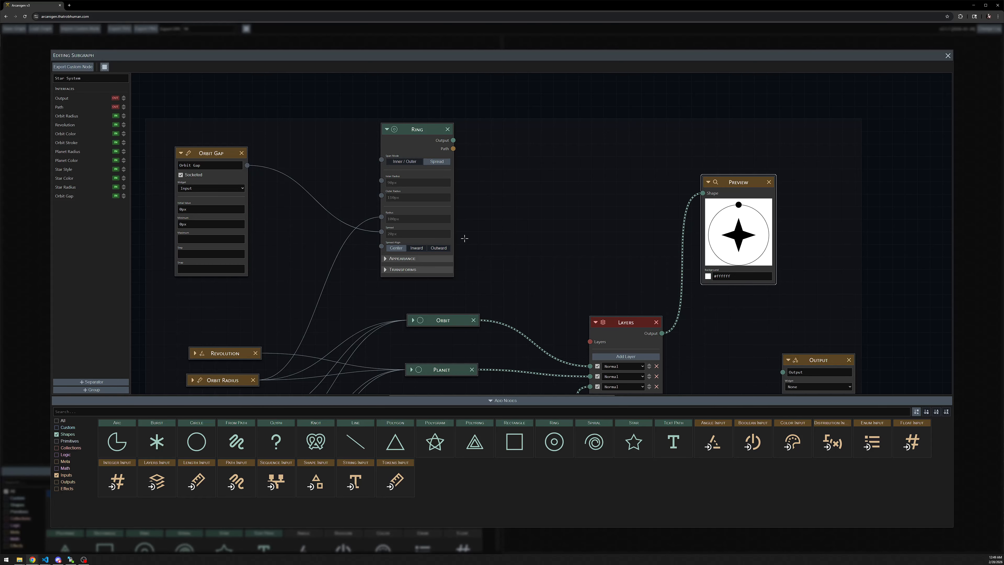
drag(507, 279, 498, 270)
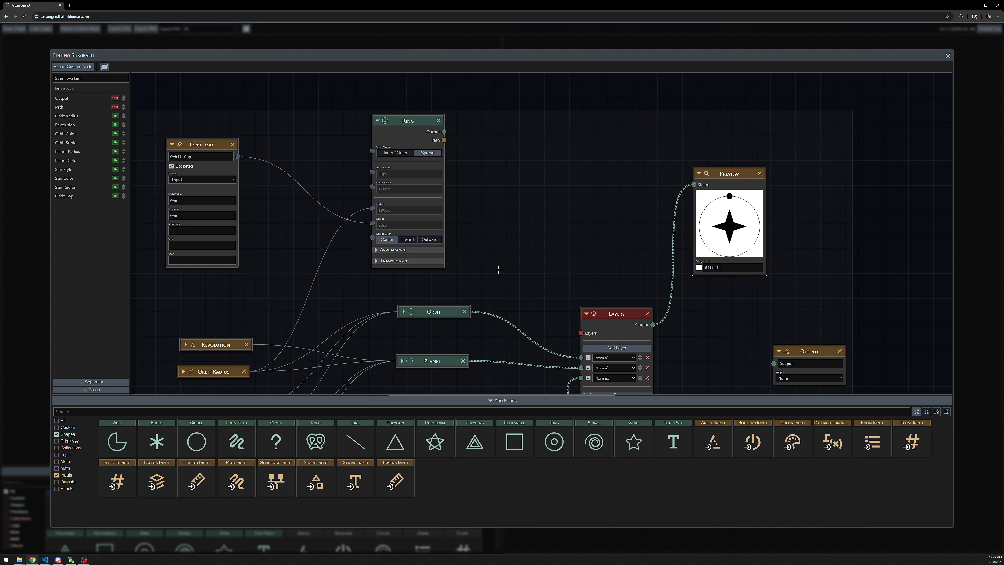
drag(418, 127, 443, 136)
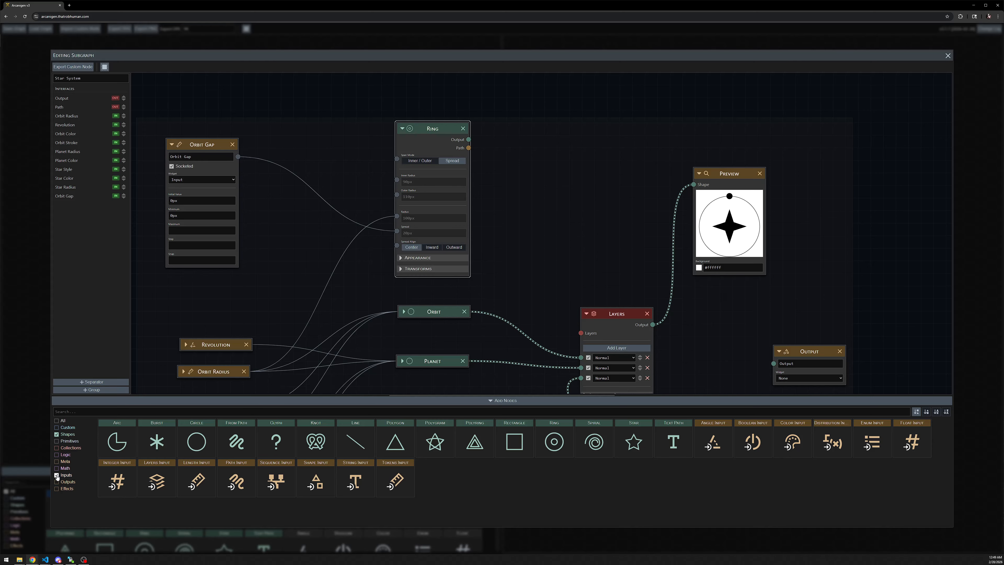
Step: Include the Logic nodes in the node library
click(65, 468)
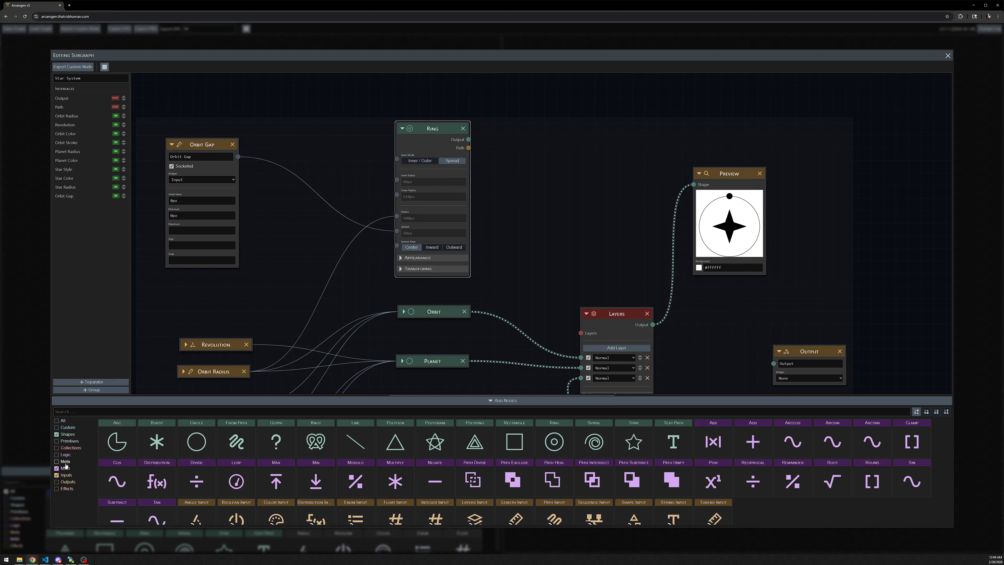
click(65, 468)
click(65, 455)
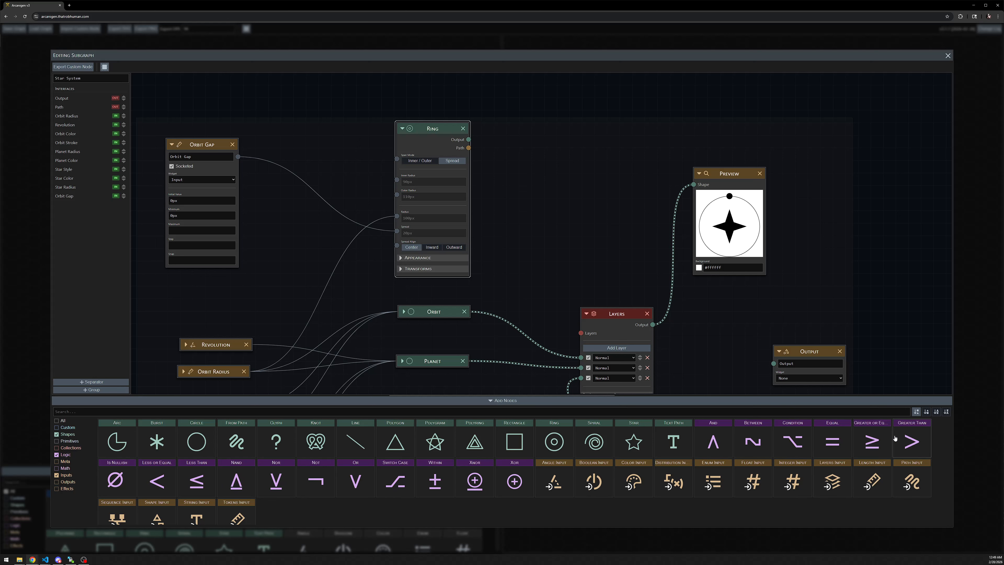
click(877, 440)
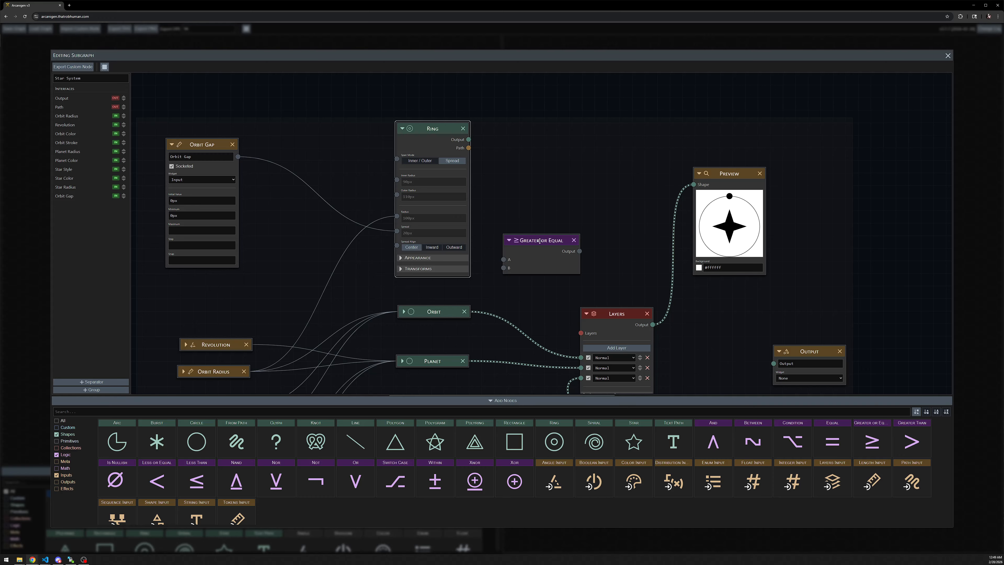
drag(534, 249, 348, 93)
drag(292, 133, 318, 173)
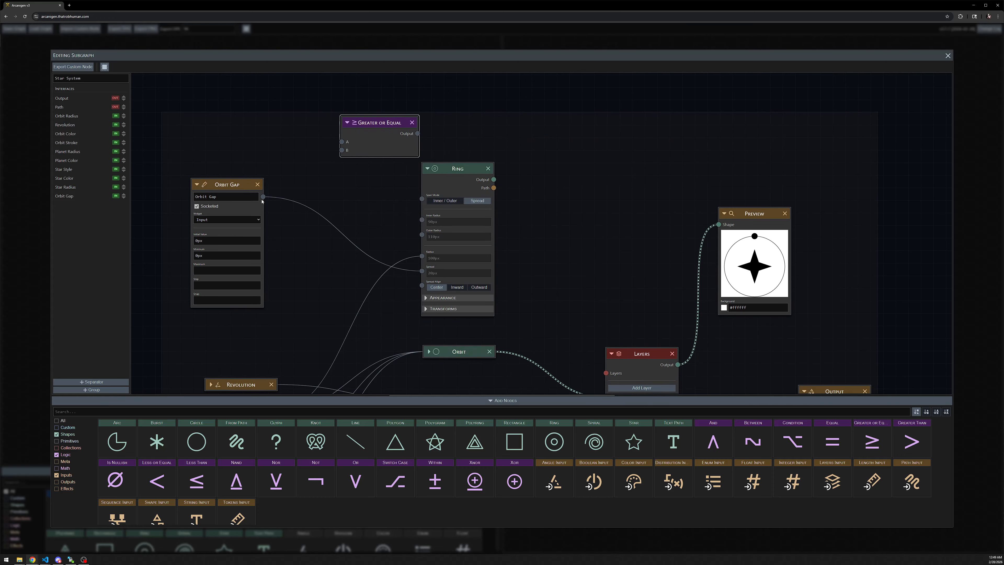
drag(263, 197, 341, 142)
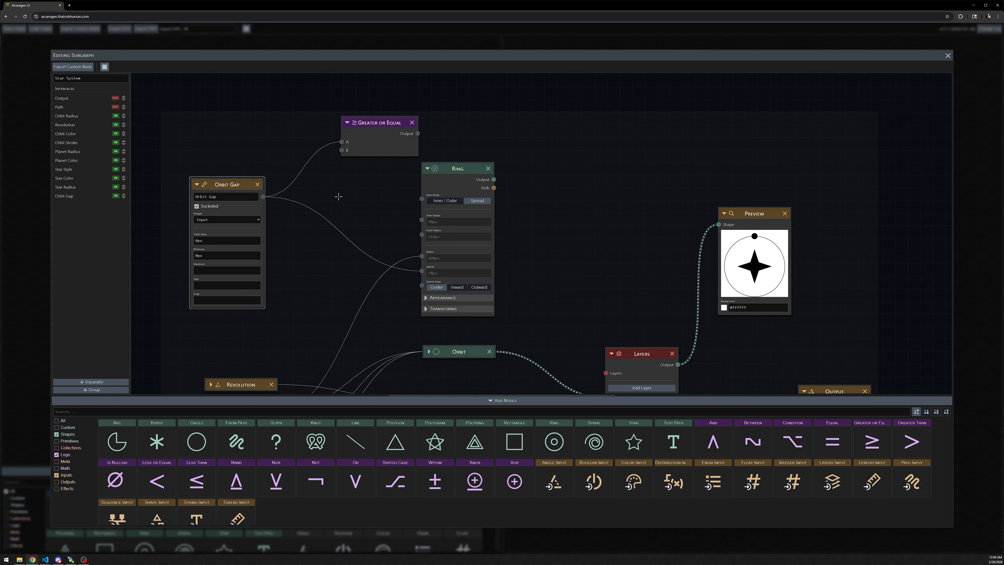
click(412, 123)
Step: Add a Less Than node above Ring and connect Orbit Gap to its A input
click(190, 474)
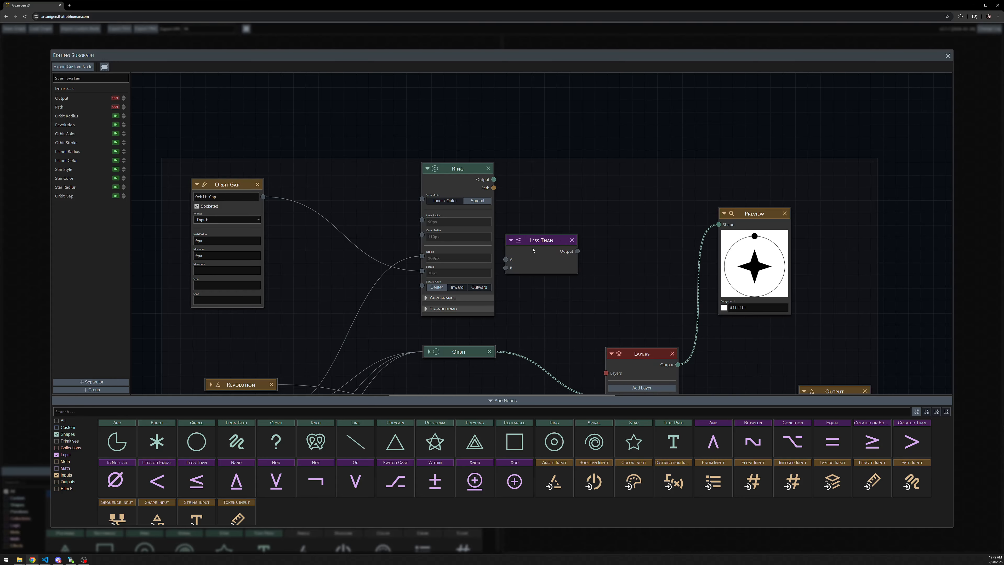
drag(529, 241, 390, 99)
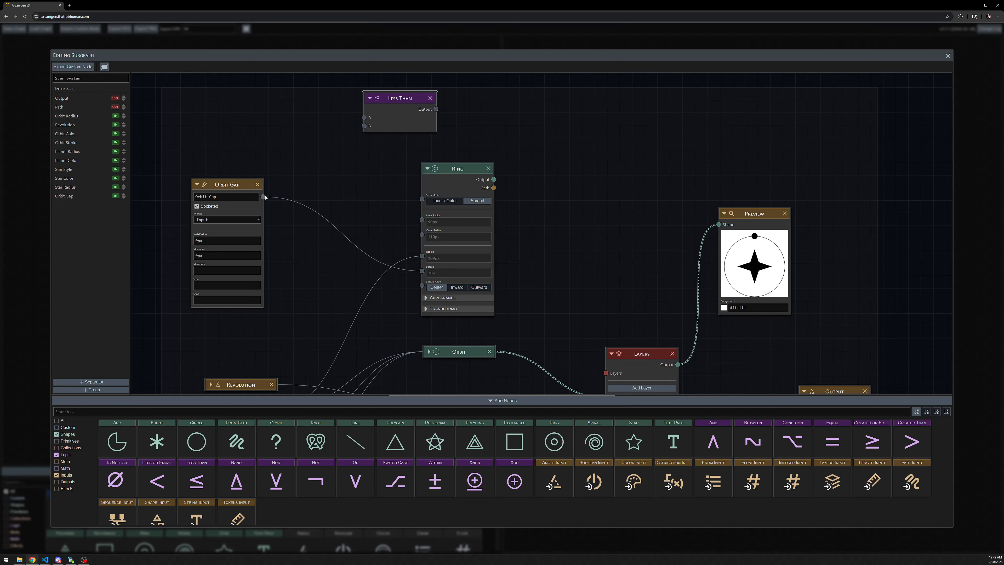
drag(262, 197, 364, 117)
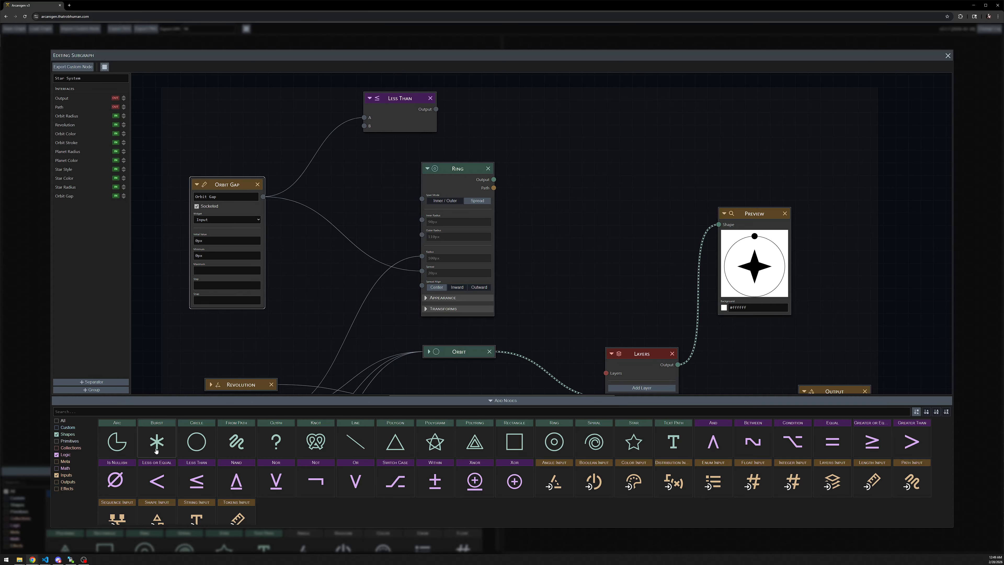
Step: Show the Primitives nodes, add a Length node above Orbit Gap, and connect it to Less Than's B input
click(69, 454)
click(67, 434)
click(70, 441)
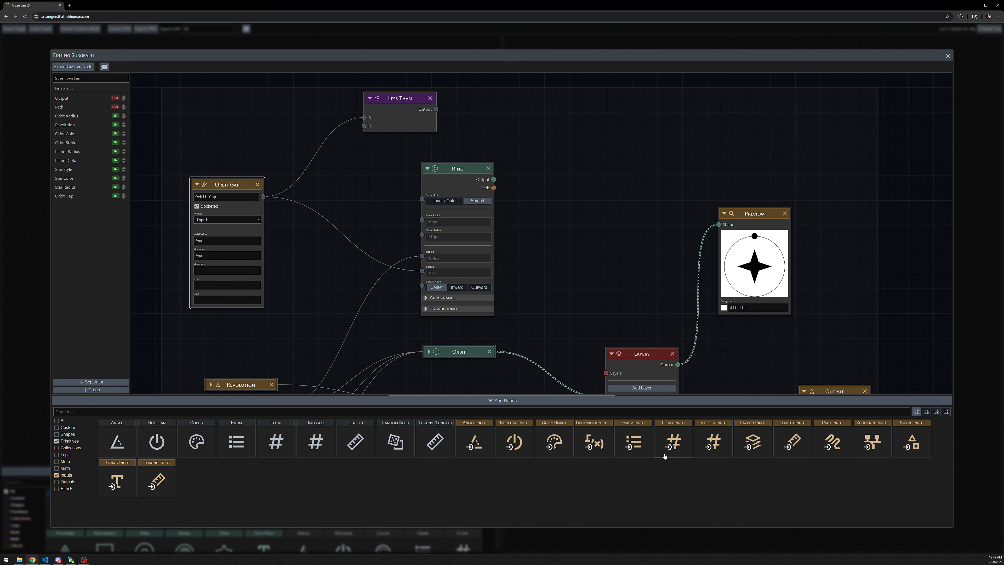
click(366, 433)
drag(570, 244, 285, 103)
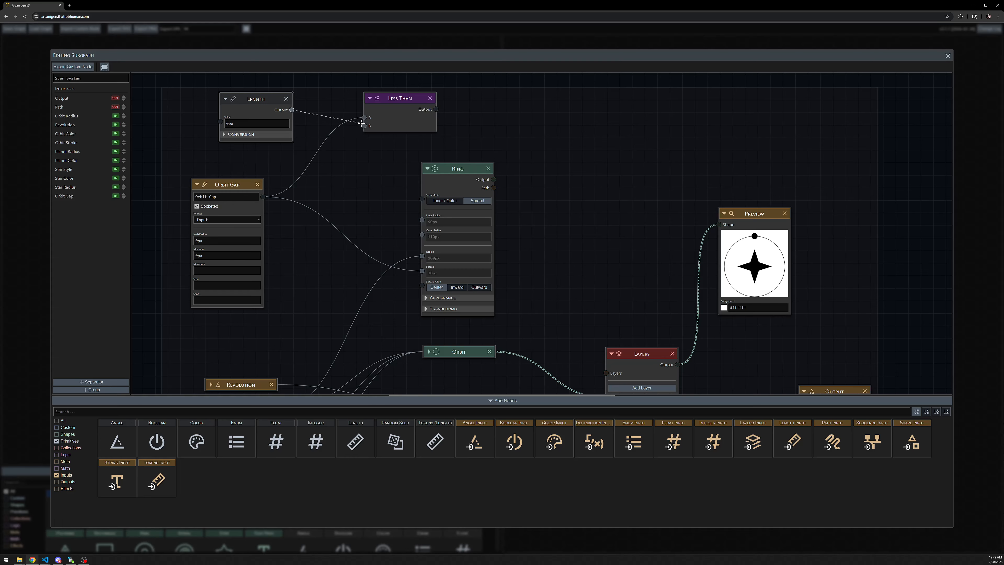
drag(362, 123, 364, 126)
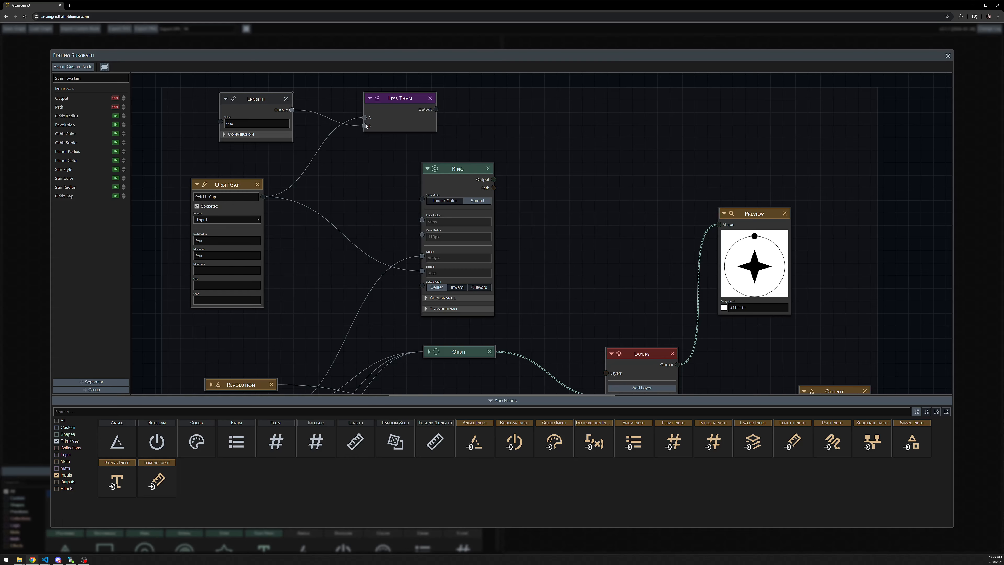
Step: Filter the node library to Logic only and add a Condition node beside Ring
click(69, 441)
click(66, 475)
click(63, 454)
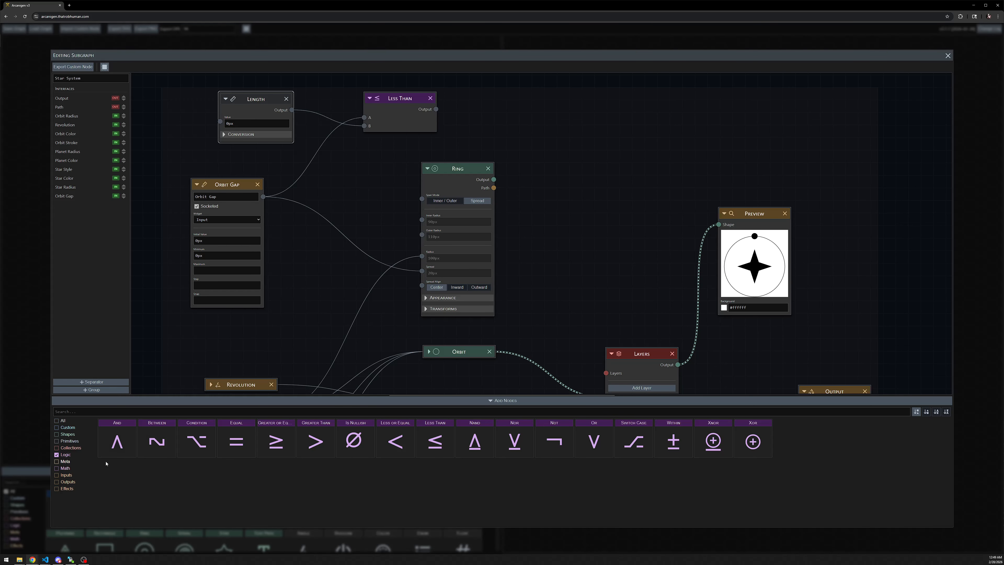
drag(197, 441, 484, 153)
Step: Rearrange Orbit Gap and Length so that Length sits between Orbit Gap and Less Than
drag(279, 128, 373, 202)
drag(234, 210, 201, 164)
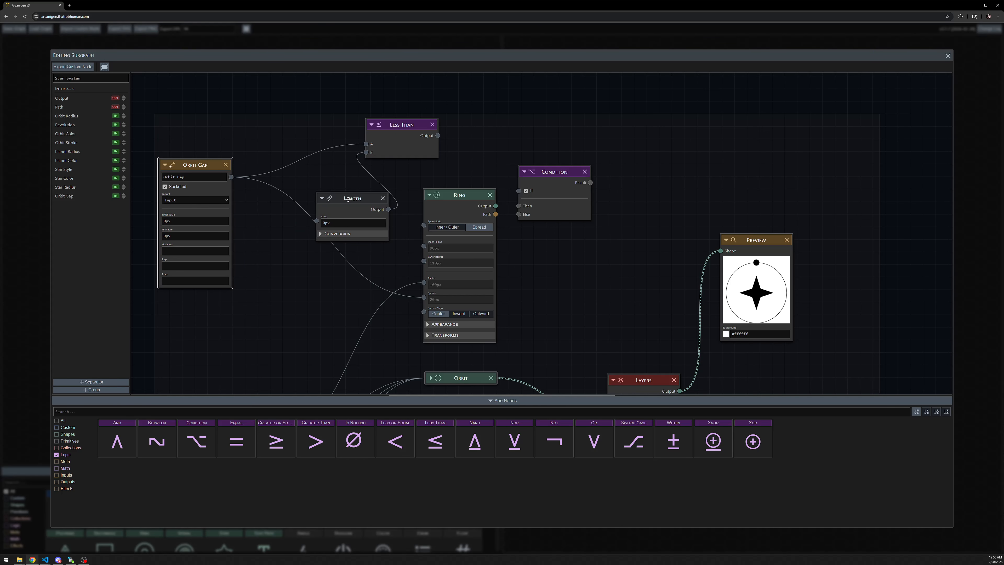
drag(350, 199, 310, 171)
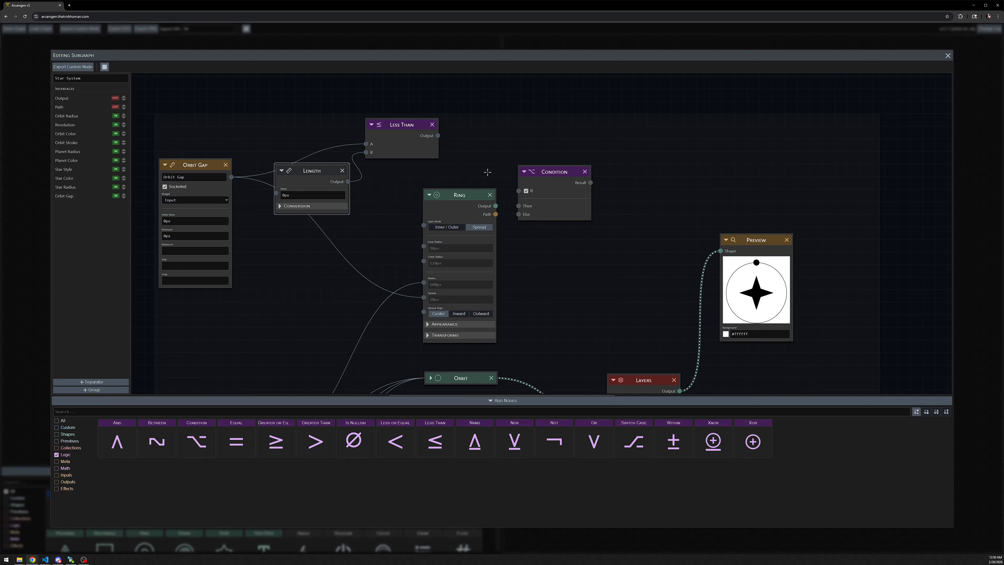
Step: Raise the Condition node and connect Less Than to its If, the expanded Orbit's output to Then, and Ring's output to Else
drag(545, 172, 536, 101)
drag(438, 136, 510, 119)
drag(522, 289, 487, 246)
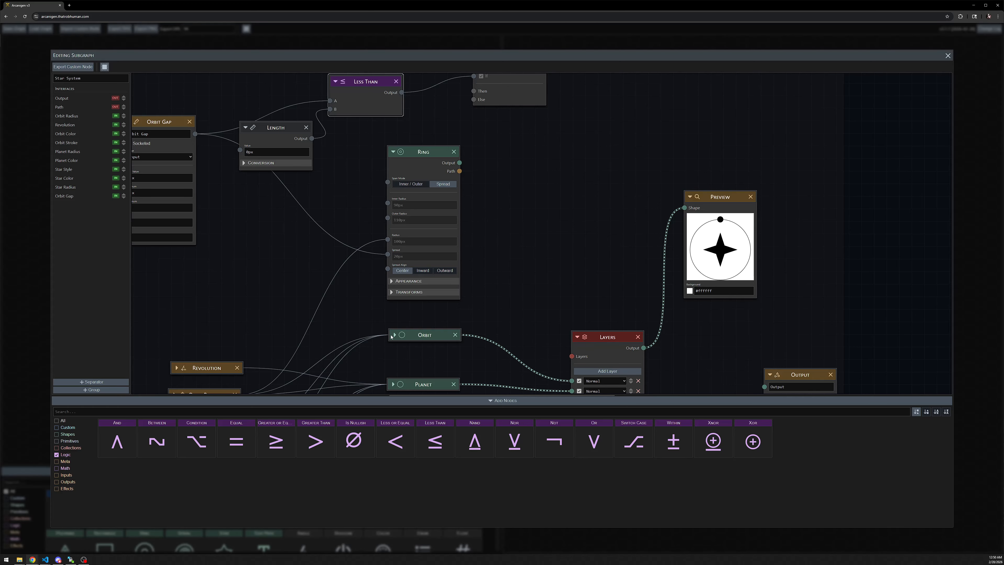
click(395, 334)
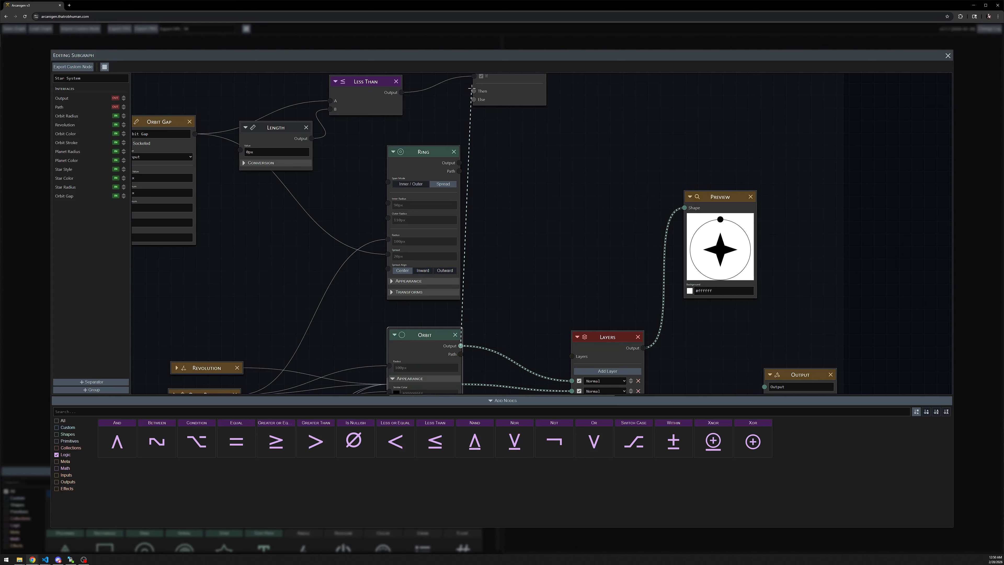
drag(461, 346, 473, 91)
mouse_move(434, 158)
mouse_down()
mouse_move(408, 212)
mouse_move(374, 219)
mouse_move(448, 154)
mouse_up()
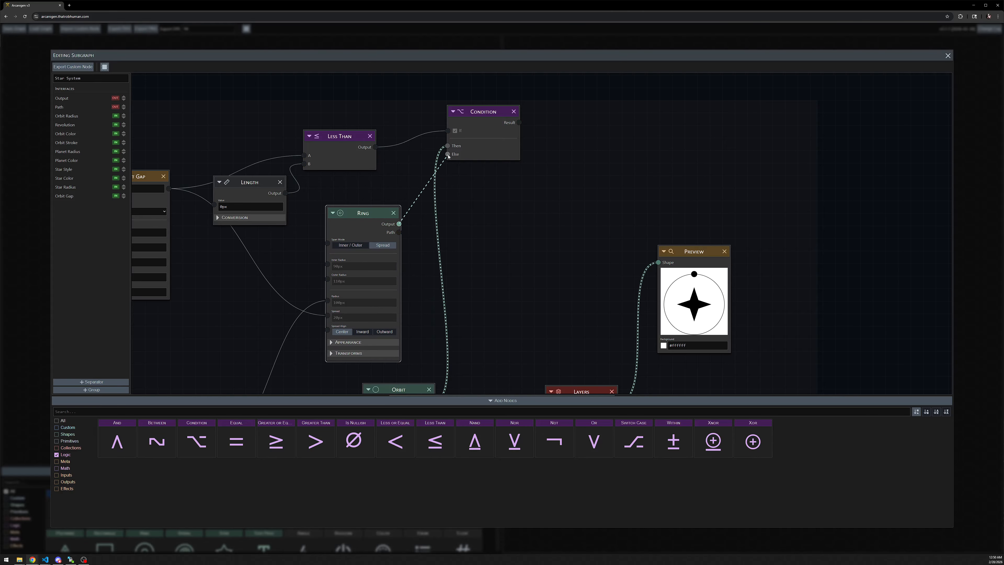
Step: Connect the Condition's result to the first layer of Layers, replacing Orbit, and move the Preview node farther up
drag(549, 195, 511, 166)
scroll(511, 166, down, 1)
drag(481, 104, 506, 388)
drag(494, 266, 610, 240)
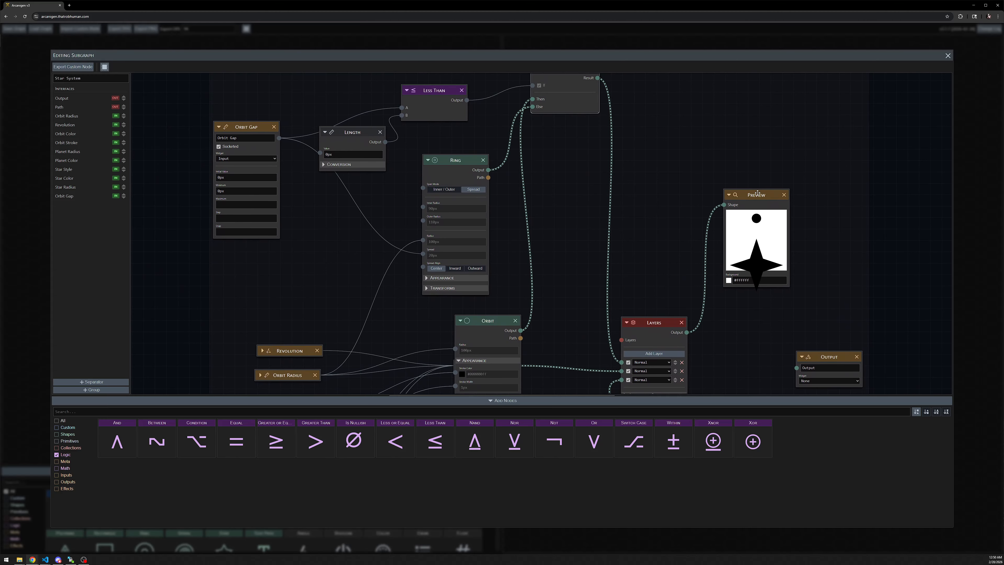
drag(756, 195, 818, 133)
Step: Test Orbit Gap with an initial value of 1 and restore it to 0px
mouse_move(506, 223)
mouse_down()
mouse_move(519, 252)
mouse_move(519, 218)
mouse_up()
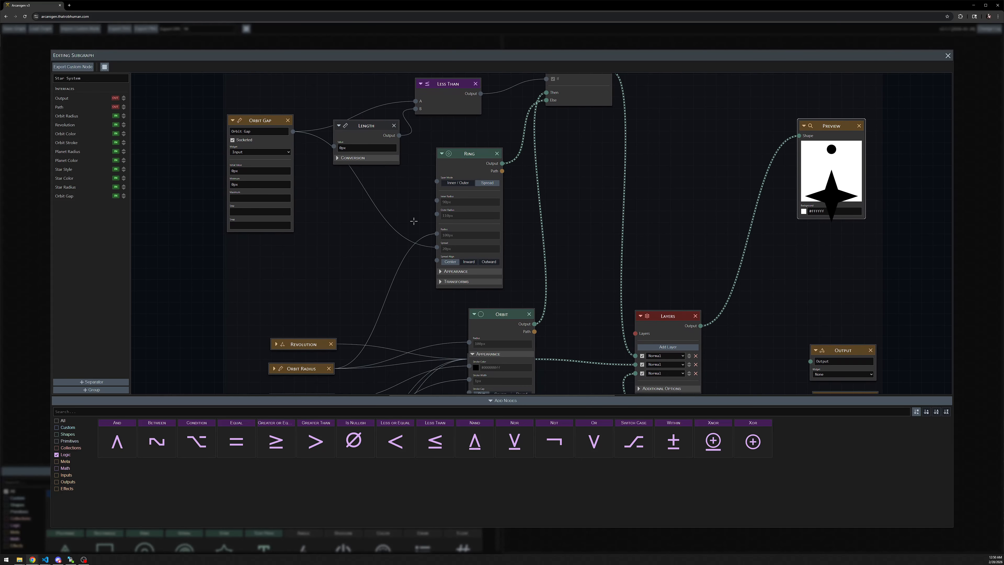
drag(409, 227, 413, 248)
scroll(420, 240, up, 1)
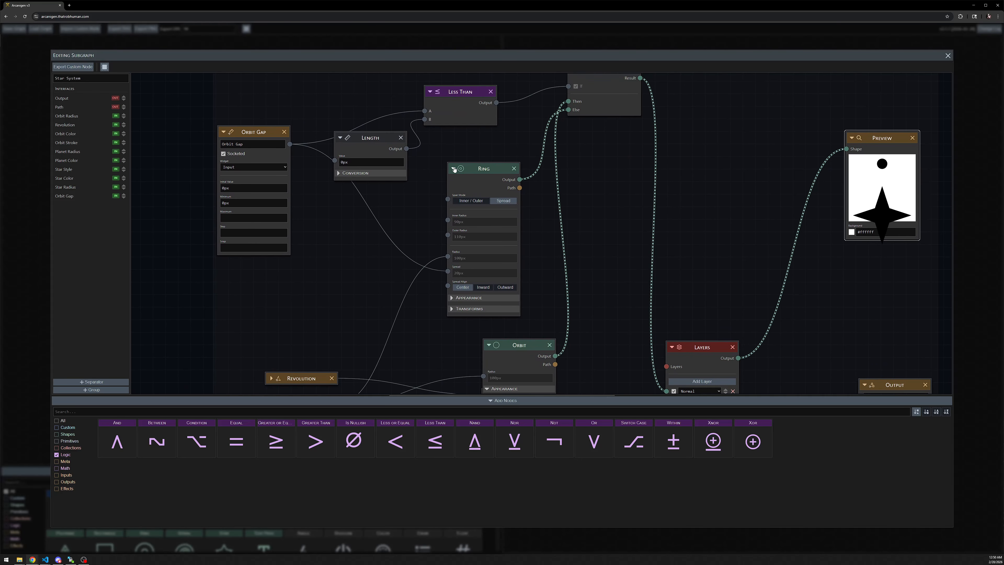
double_click(242, 188)
text(1)
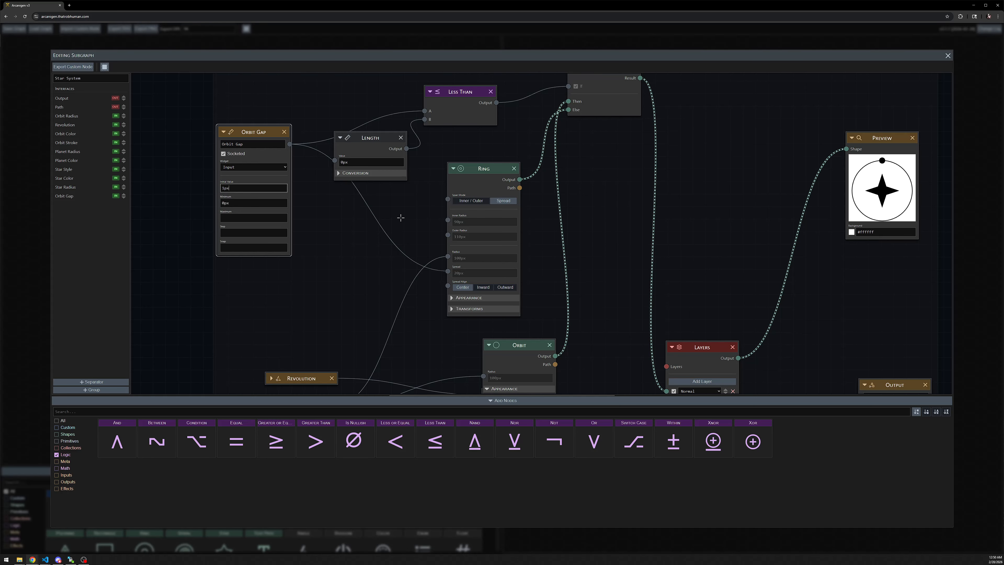
key(BackSpace)
text(0px)
Step: Expand Ring's Appearance section, connect Orbit Color to its stroke color, and collapse Orbit Color again
drag(404, 225, 373, 181)
scroll(403, 191, down, 1)
scroll(361, 225, up, 1)
click(441, 197)
drag(364, 227, 341, 222)
drag(303, 256, 317, 310)
drag(287, 146, 292, 218)
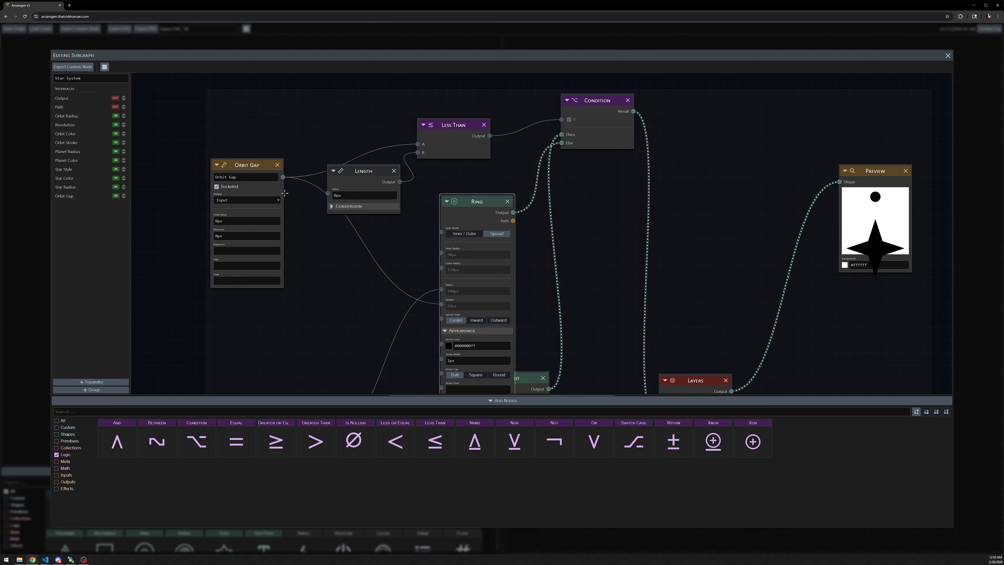
drag(325, 301, 318, 213)
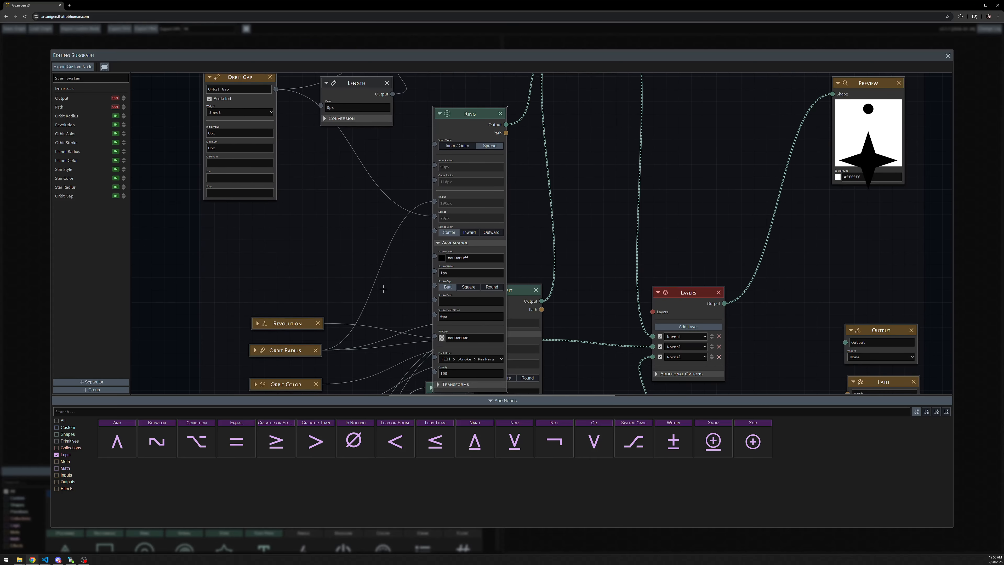
drag(278, 296, 272, 207)
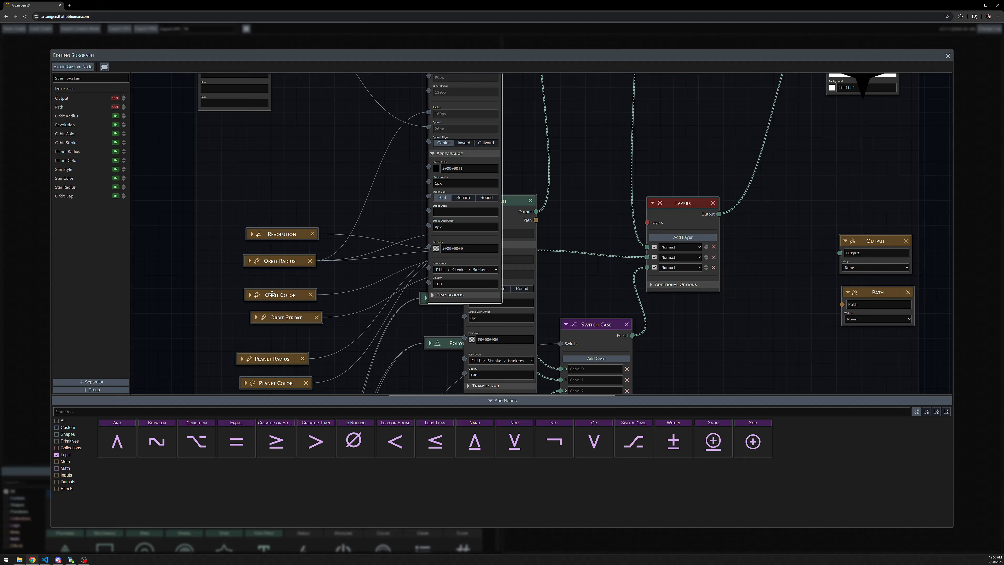
click(250, 295)
mouse_move(319, 303)
mouse_down()
mouse_move(296, 285)
mouse_move(407, 150)
mouse_up()
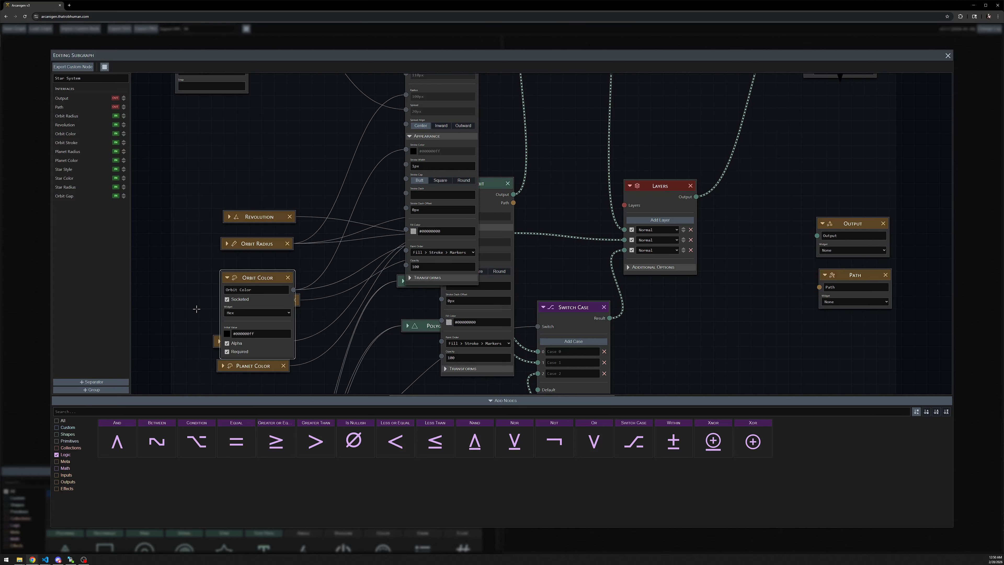
click(227, 278)
Step: Expand Orbit Stroke and connect it to Ring's stroke width
click(232, 302)
click(232, 301)
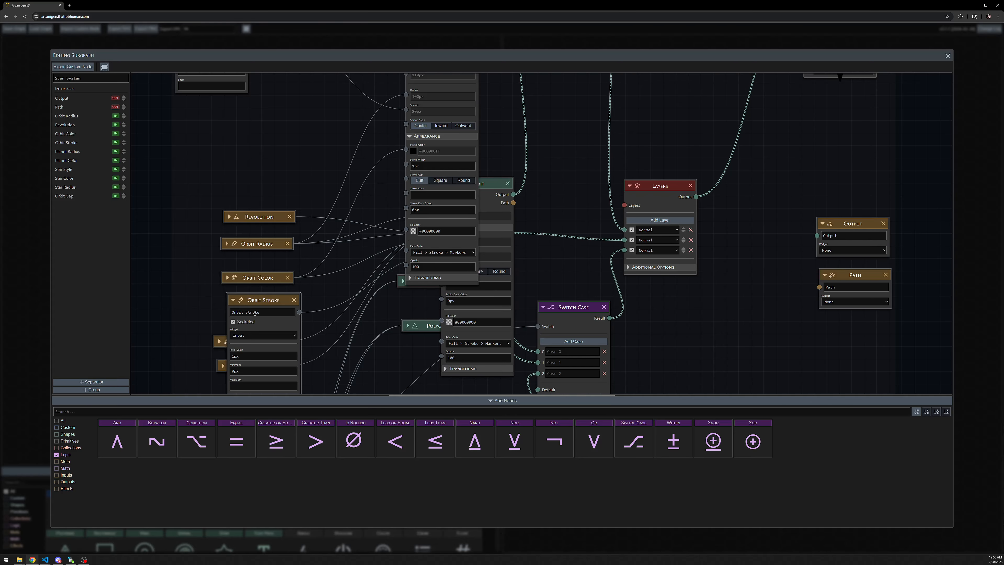
mouse_move(299, 313)
mouse_down()
mouse_move(360, 221)
mouse_move(391, 195)
mouse_up()
drag(521, 172, 518, 222)
scroll(518, 222, down, 2)
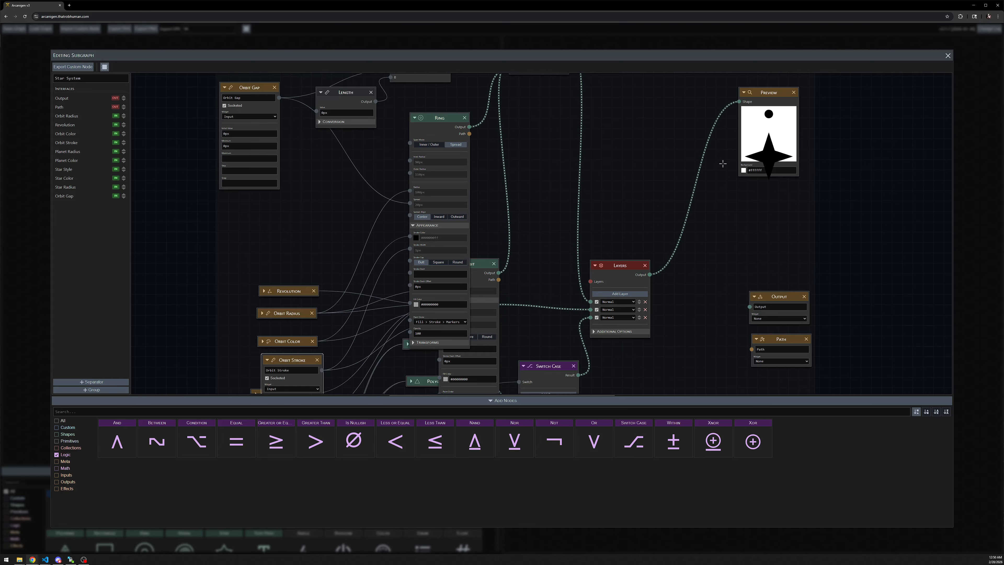
Step: Move the Preview node down, closer to the level of the Layers node
drag(722, 163, 686, 241)
click(735, 173)
drag(735, 173, 735, 210)
Step: Collapse the Ring node and move the Condition node down toward Ring's level
drag(571, 235, 587, 188)
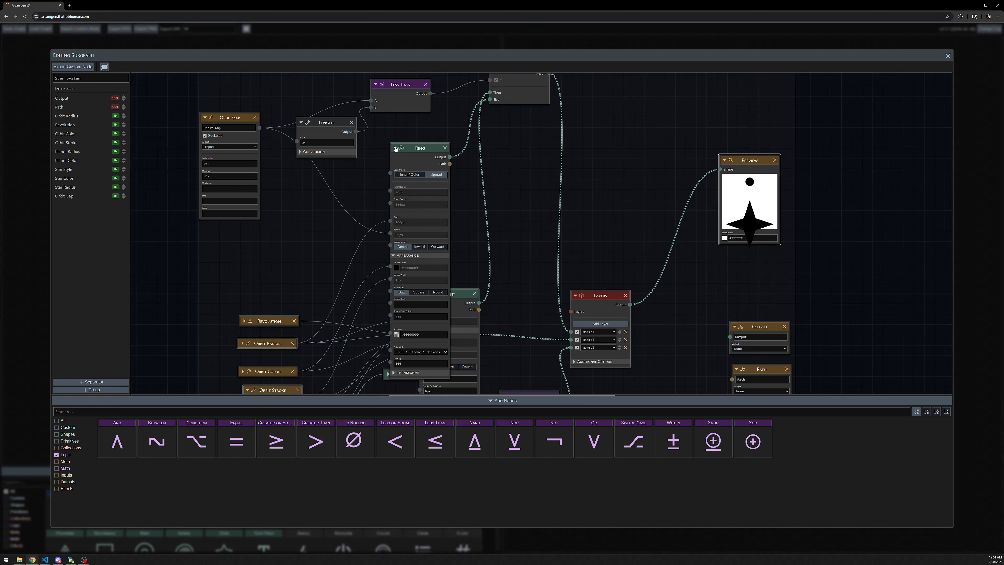
click(396, 148)
drag(495, 160, 481, 239)
drag(488, 140, 510, 191)
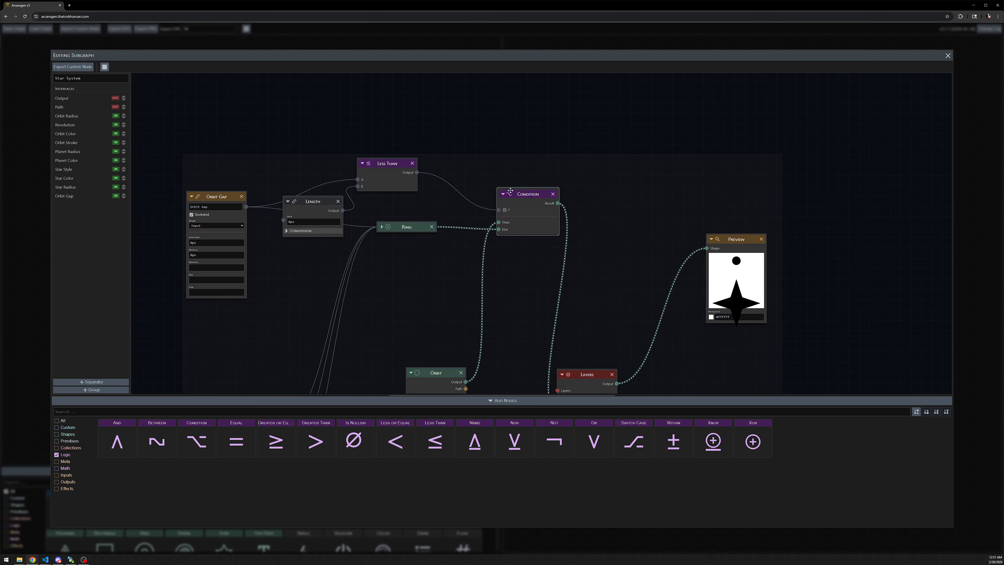
Step: Shift the Orbit node slightly up above Planet and collapse it
drag(413, 309, 427, 263)
drag(449, 326, 437, 307)
click(414, 309)
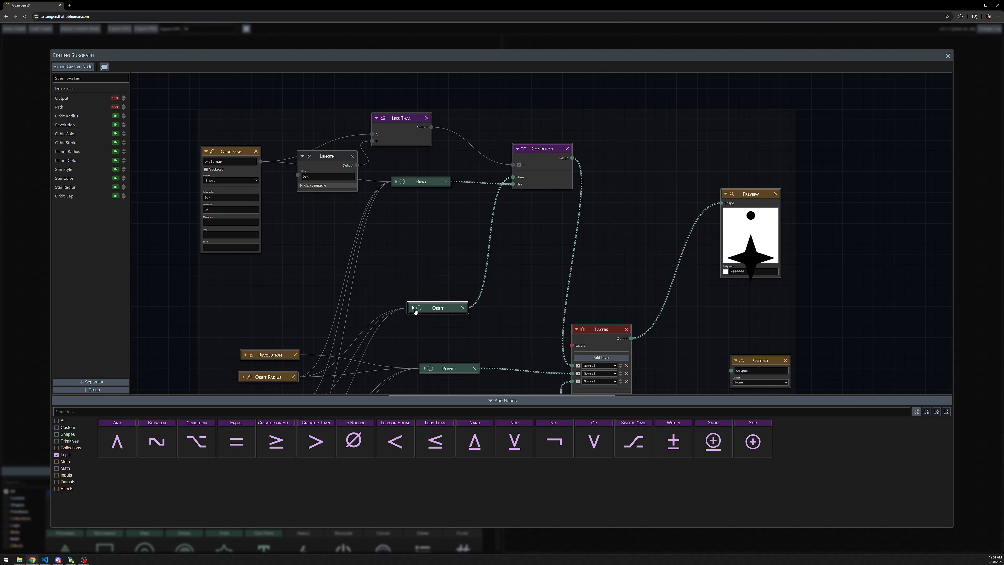
Step: Look over the subgraph's wiring from the input nodes through the shapes and Switch Case to Layers and Preview
drag(435, 264, 443, 269)
scroll(442, 268, down, 3)
mouse_move(432, 227)
mouse_down()
mouse_move(414, 156)
mouse_move(403, 168)
mouse_up()
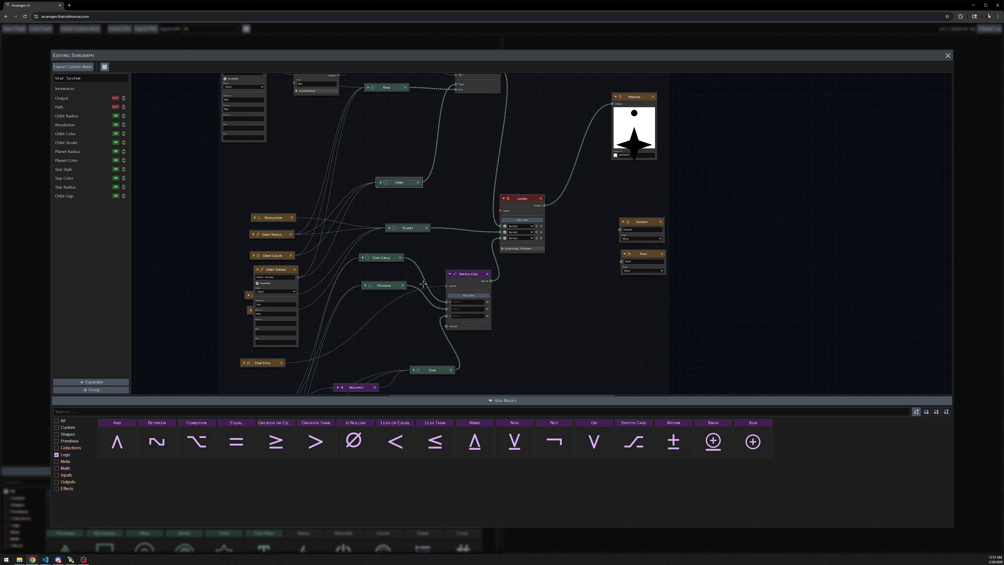
drag(423, 284, 480, 246)
scroll(481, 245, down, 1)
drag(494, 135, 478, 227)
scroll(488, 305, up, 3)
drag(655, 305, 634, 285)
drag(461, 220, 497, 262)
drag(385, 220, 413, 232)
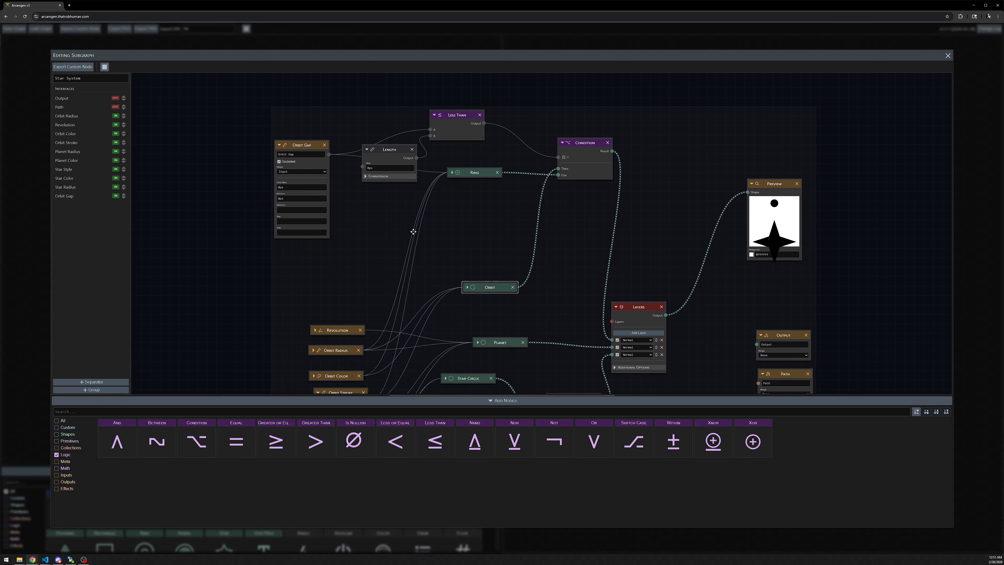
Step: Collapse Orbit Gap, move it down above the Revolution input, and collapse Orbit Stroke
scroll(315, 175, up, 2)
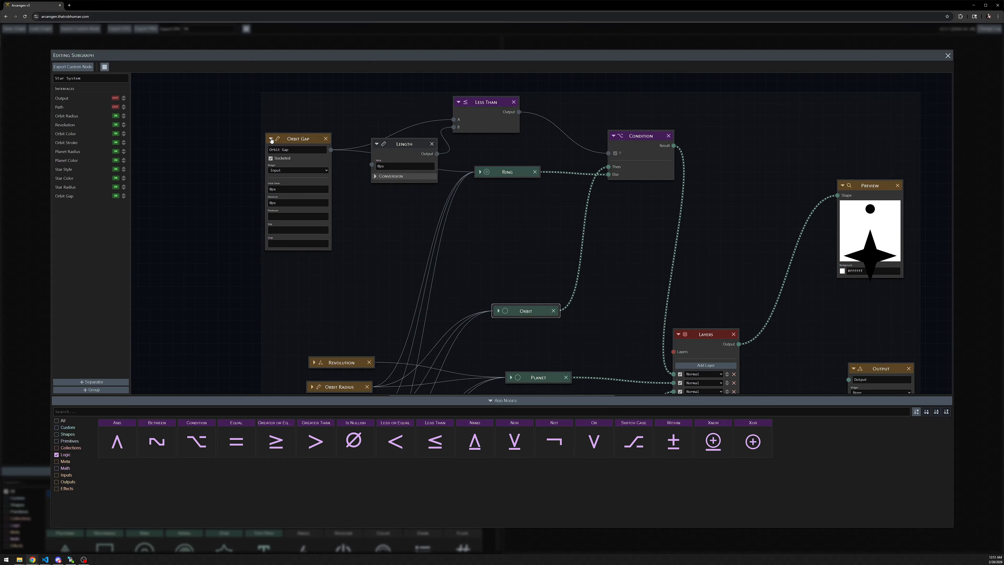
click(271, 139)
mouse_move(285, 138)
mouse_down()
mouse_move(321, 267)
mouse_move(282, 128)
mouse_up()
mouse_move(409, 247)
mouse_down()
mouse_move(288, 208)
mouse_move(344, 164)
mouse_up()
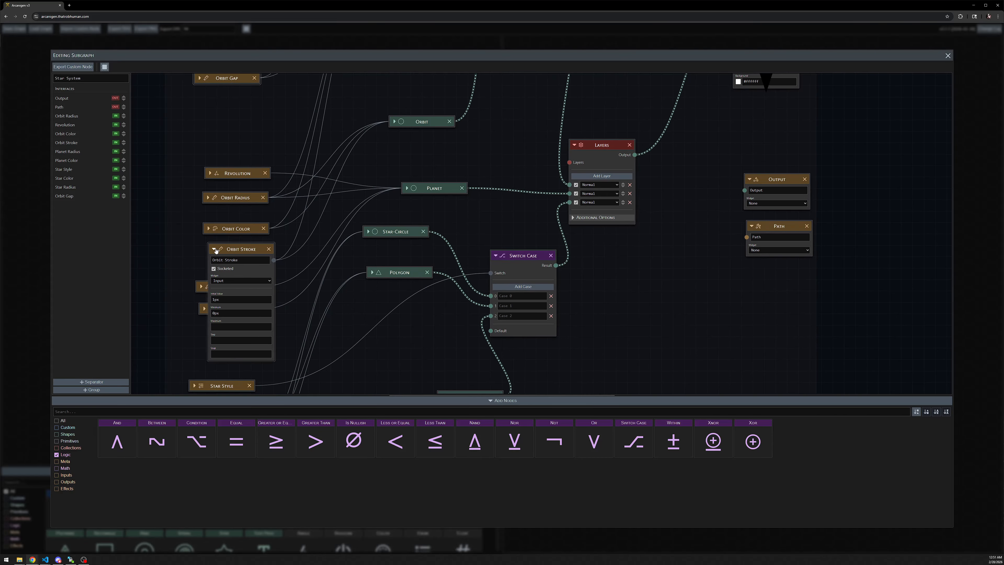
click(214, 248)
scroll(308, 190, down, 2)
drag(300, 194, 343, 225)
Step: Connect the output of Layers to the subgraph's Output node
drag(673, 305, 534, 278)
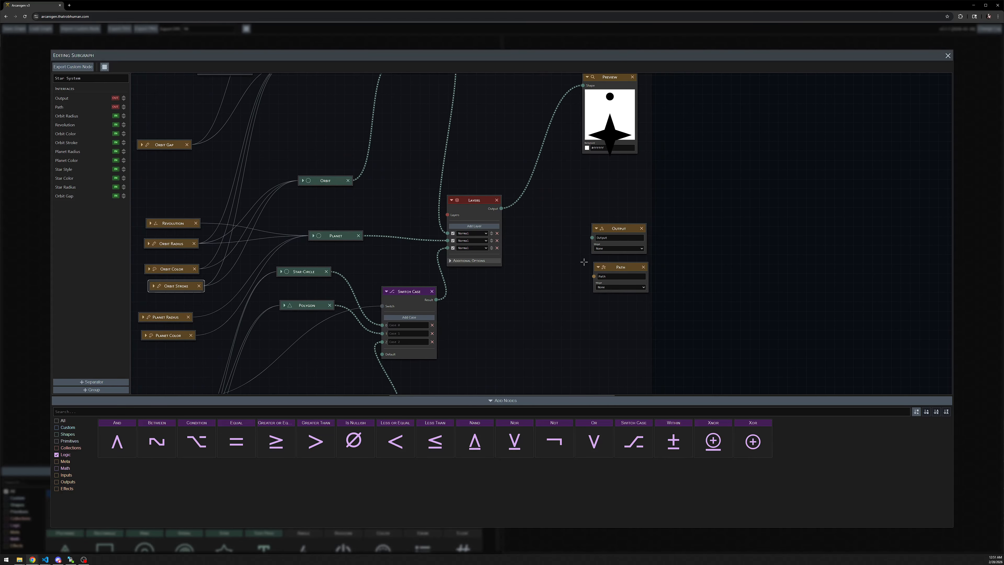
scroll(579, 262, up, 3)
drag(473, 189, 595, 228)
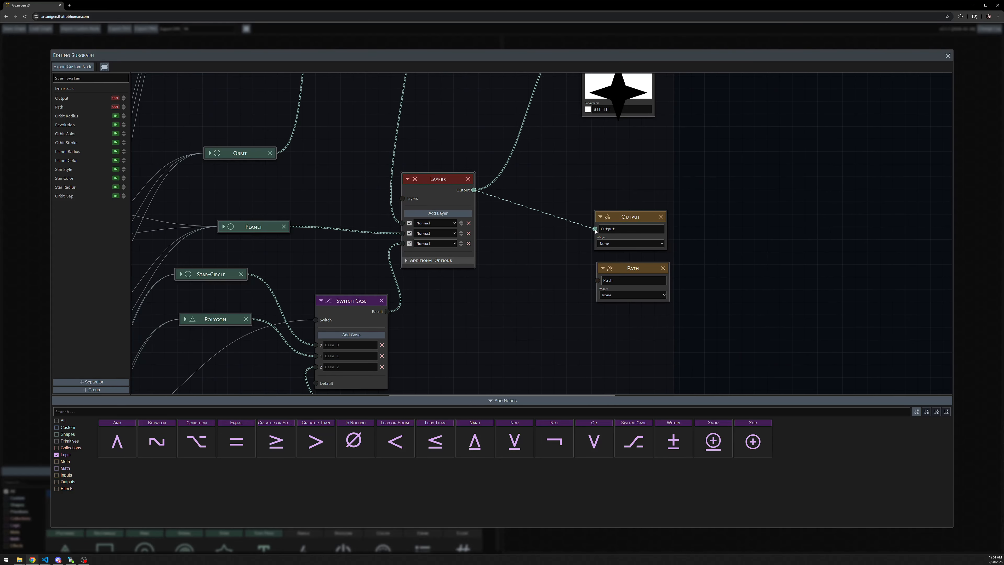
Step: Expand the Orbit node and connect its path to the subgraph's Path output node
scroll(593, 277, down, 2)
drag(388, 227, 433, 249)
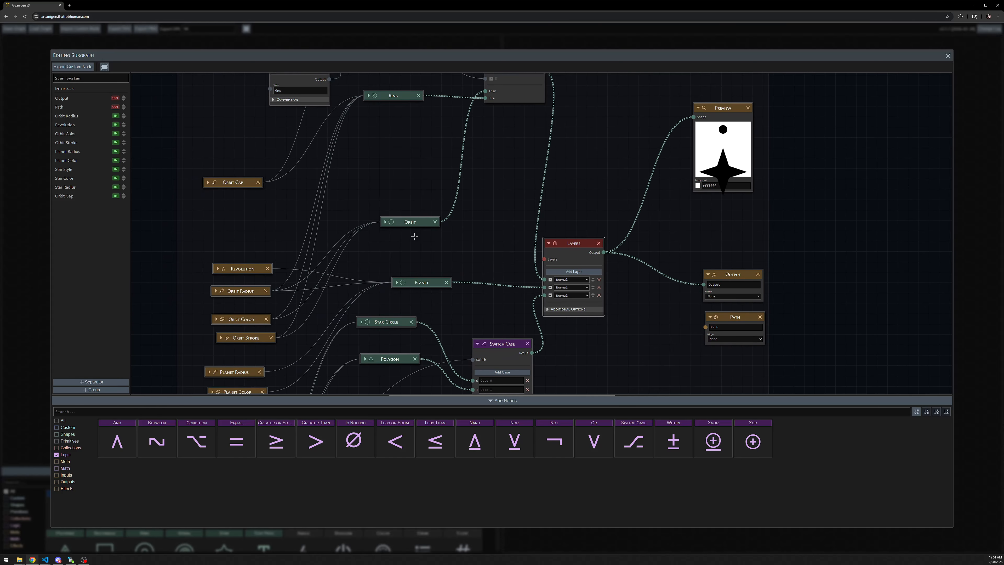
drag(385, 222, 655, 299)
click(362, 158)
drag(646, 220, 649, 295)
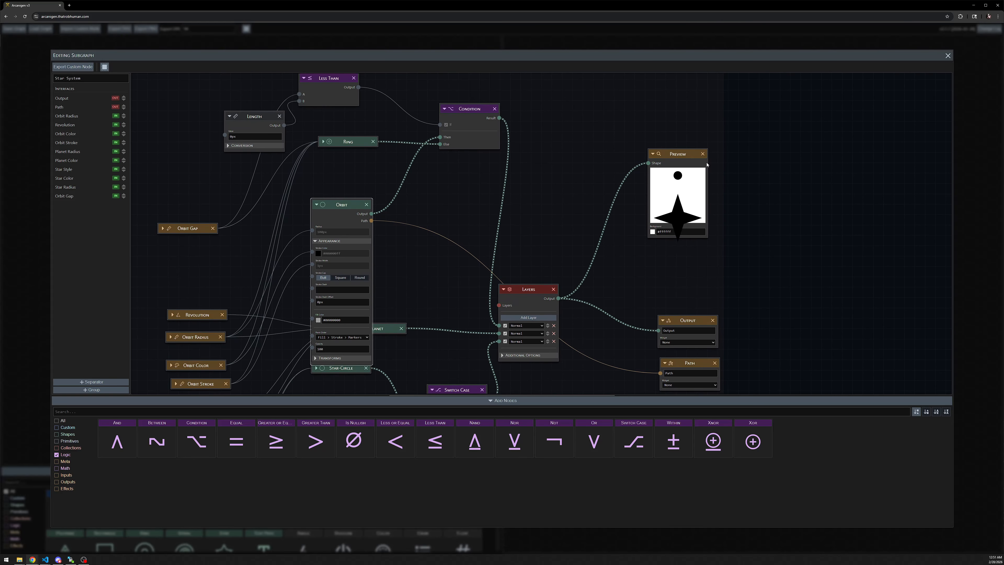
drag(155, 221, 264, 257)
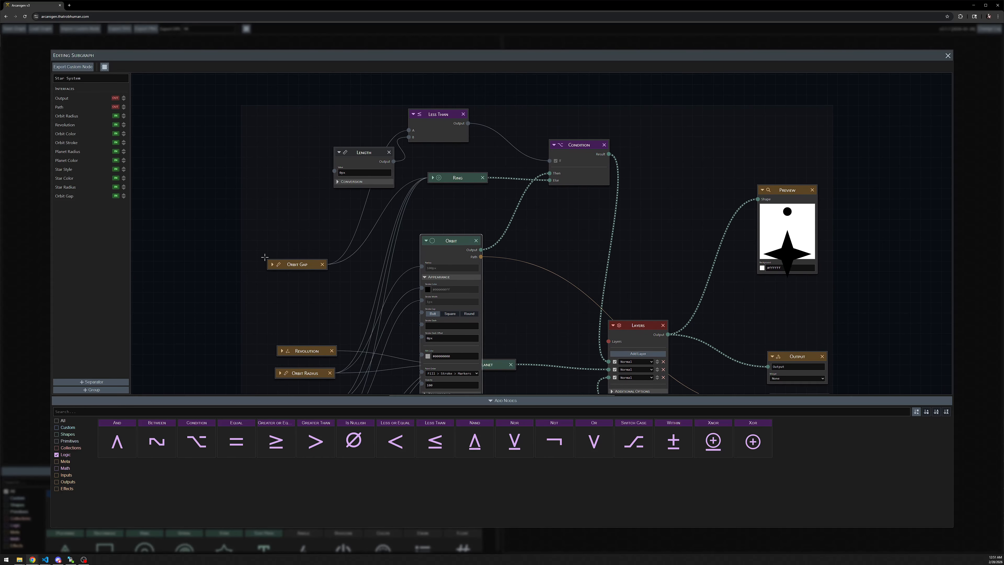
drag(498, 192, 533, 240)
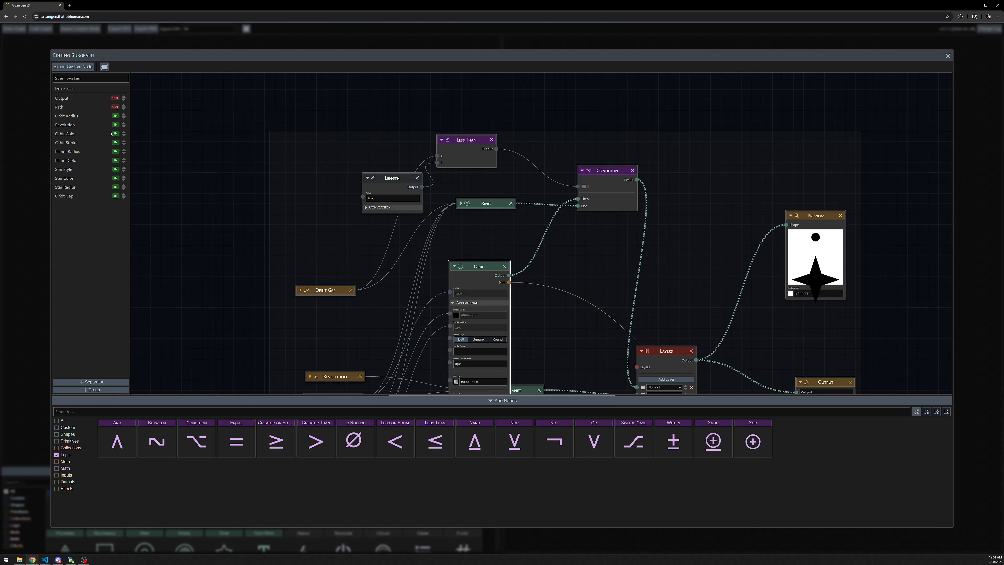
Step: Place Revolution above Orbit Radius and create an Orbit interface group containing Orbit Radius, Orbit Color, Orbit Stroke and Orbit Gap
drag(124, 120, 123, 113)
click(98, 390)
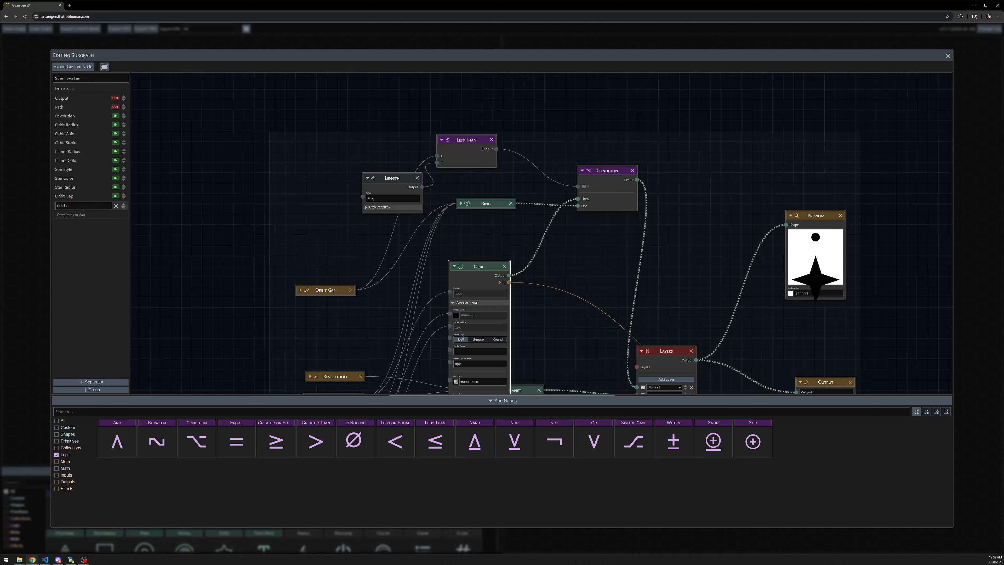
drag(123, 123, 76, 214)
drag(109, 184, 80, 210)
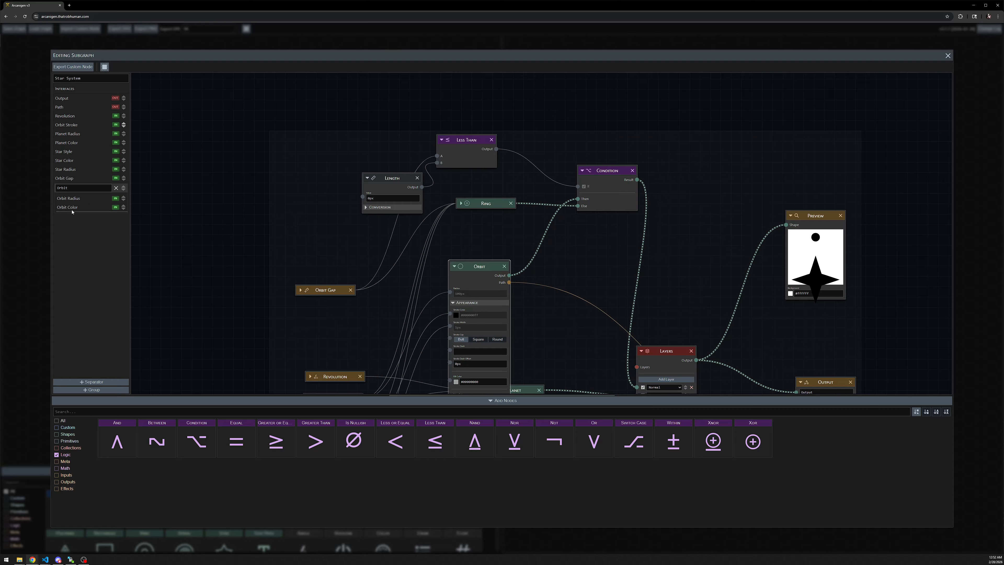
mouse_move(72, 211)
mouse_down()
mouse_move(91, 211)
mouse_move(83, 210)
mouse_up()
Step: Add an interface group named Planet and put Planet Radius and Planet Color in it
click(92, 389)
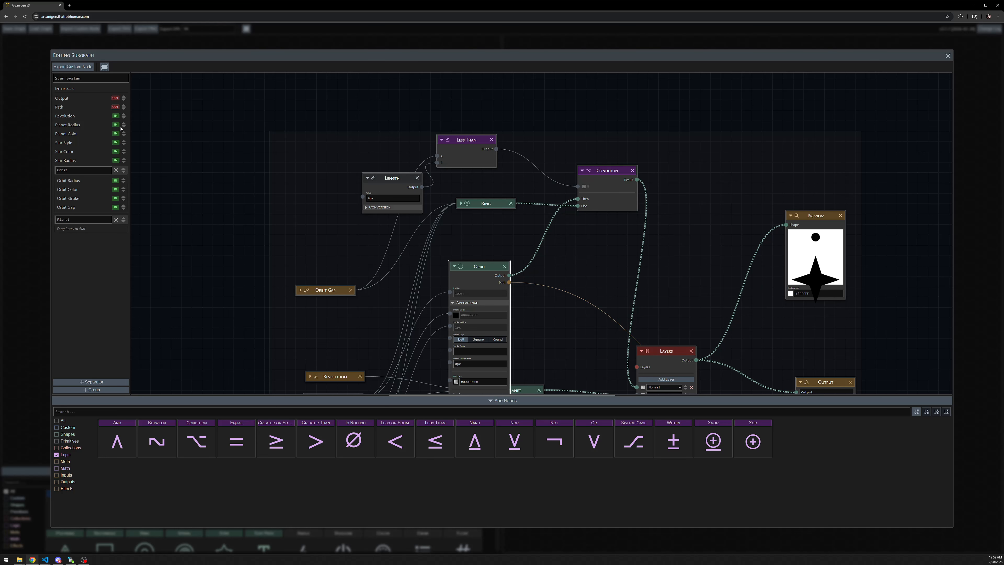
drag(112, 199, 77, 216)
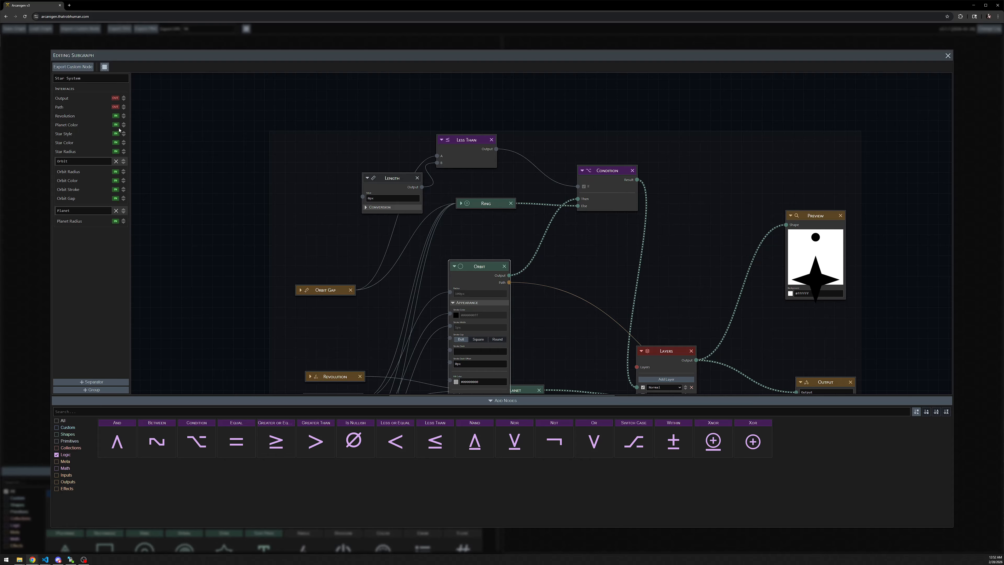
drag(114, 179, 79, 226)
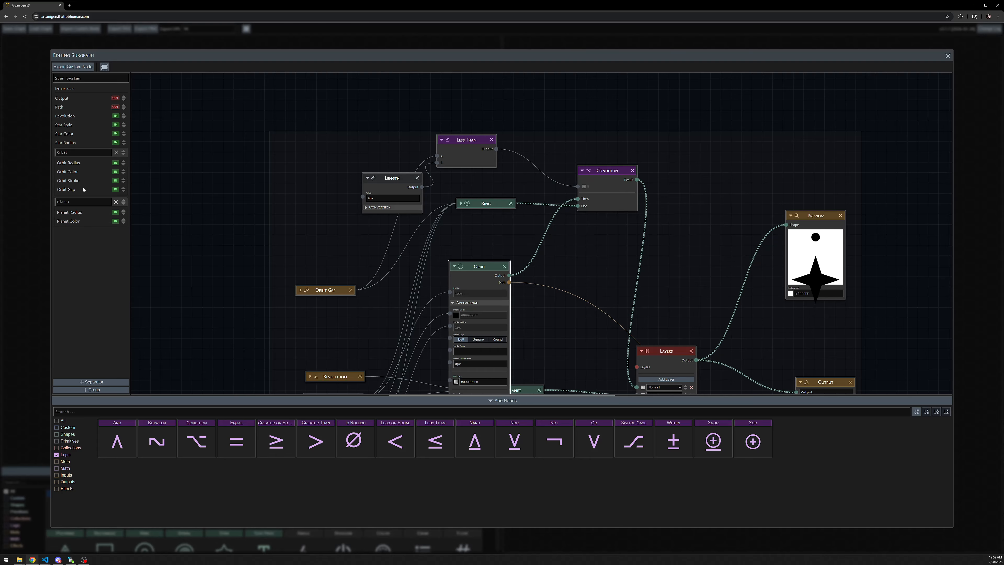
Step: Add an interface group named Star and fill it with Star Style, Star Radius and Star Color, in that order
click(97, 390)
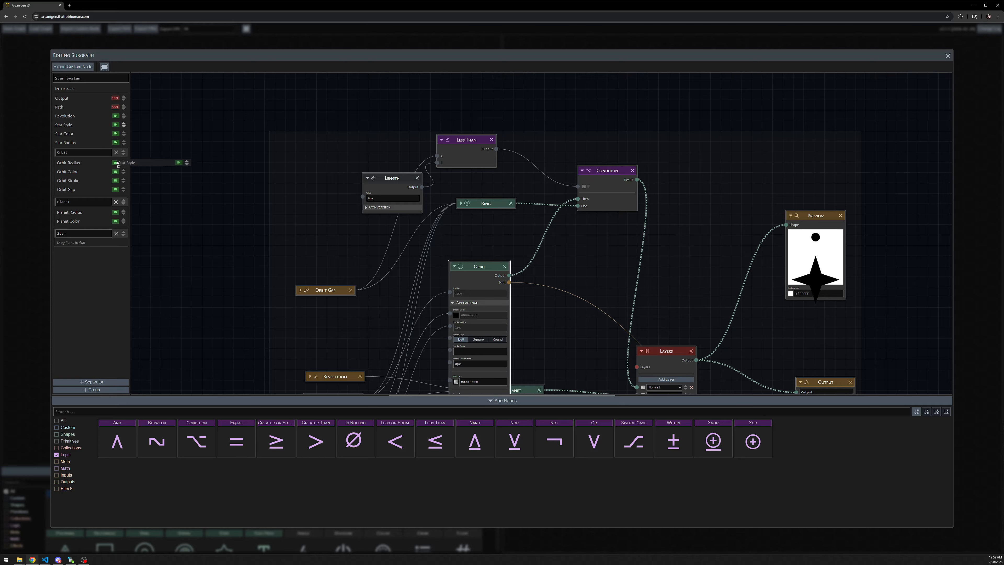
drag(118, 163, 95, 227)
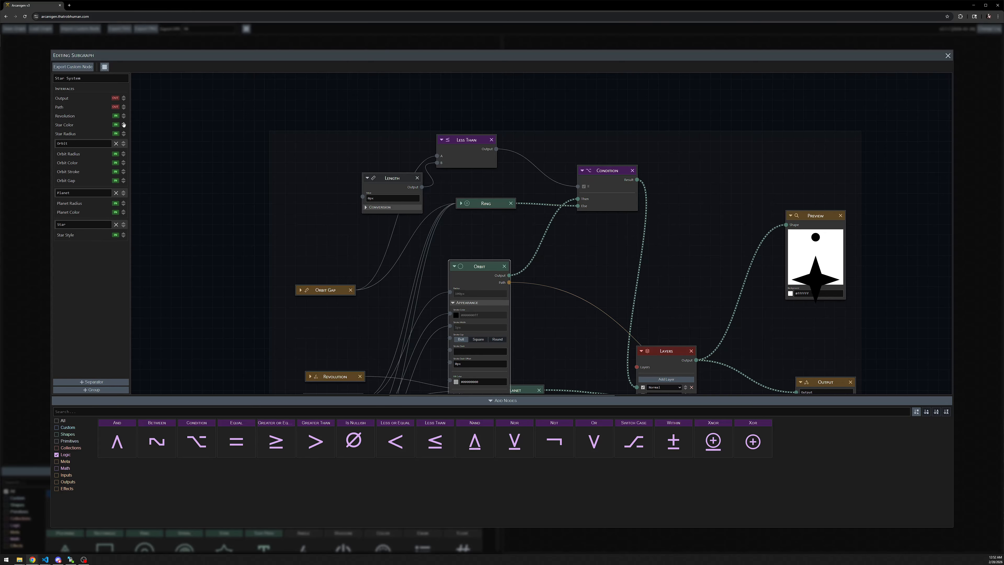
drag(125, 134, 87, 238)
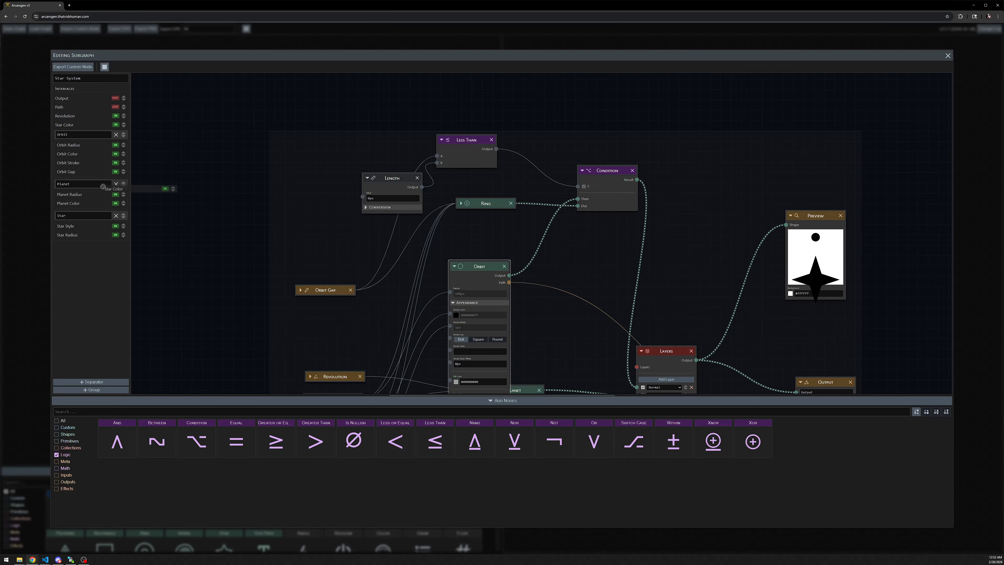
drag(103, 186, 98, 291)
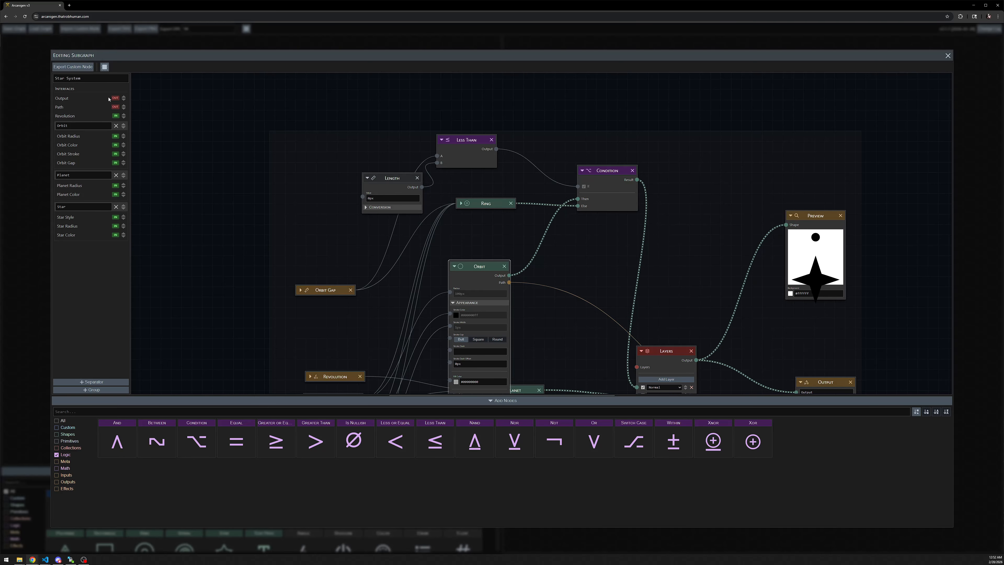
Step: Collapse the Orbit node and move the Length node up and away from Less Than
drag(375, 182, 212, 171)
scroll(210, 170, down, 2)
drag(251, 276, 373, 201)
scroll(374, 202, down, 2)
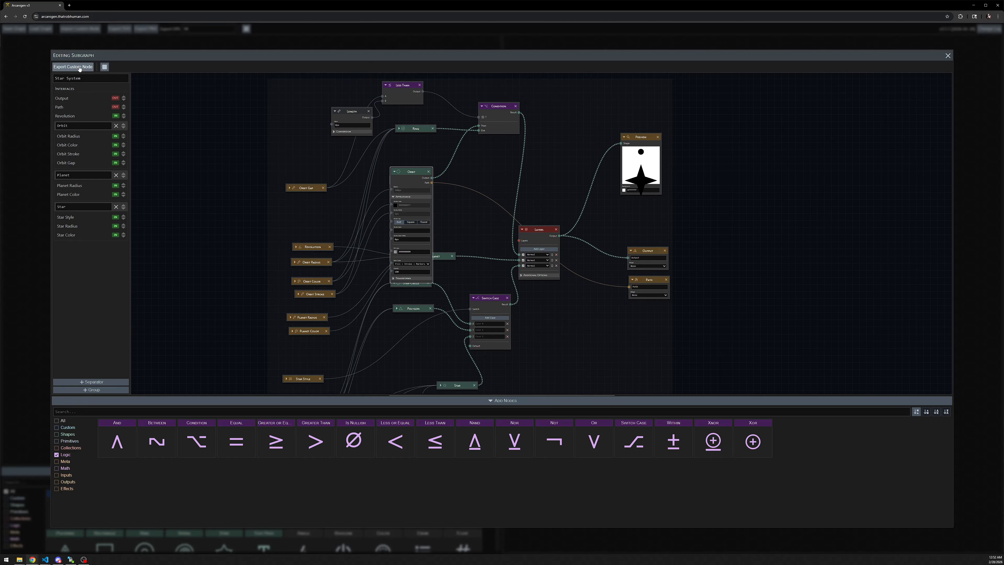
drag(249, 171, 264, 159)
scroll(264, 159, down, 2)
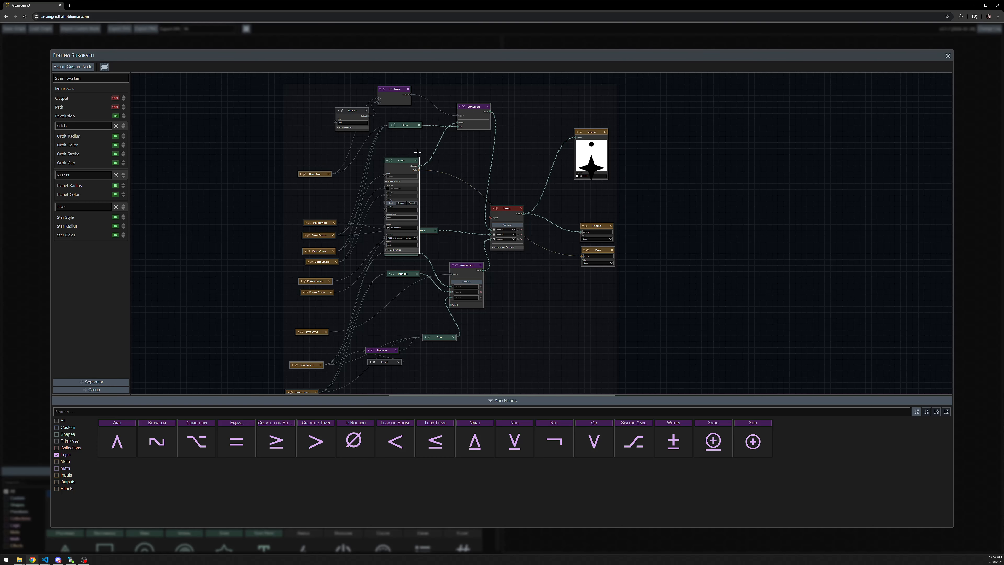
click(388, 161)
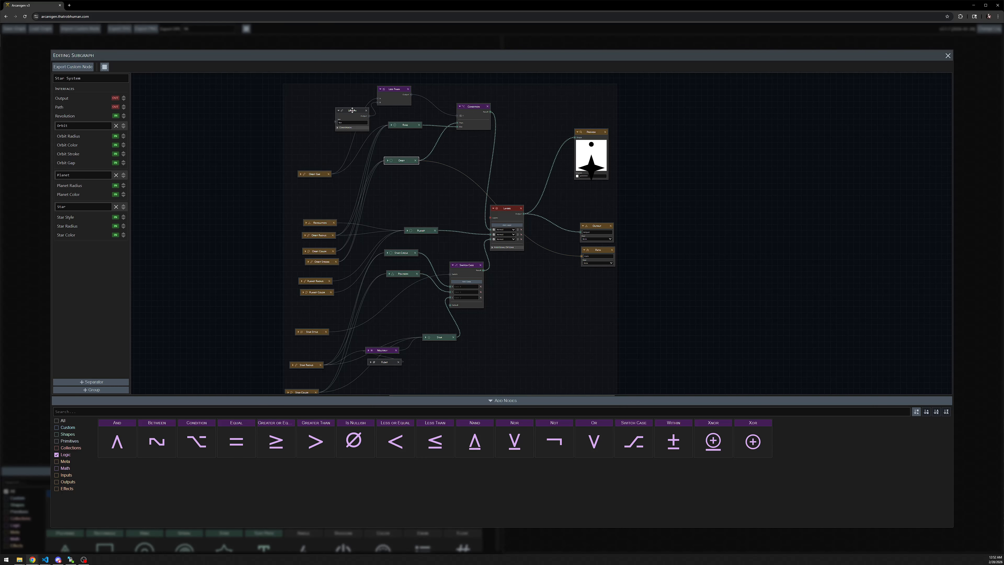
drag(352, 110, 319, 91)
Step: Check the arranged Star System subgraph and close the subgraph editor
scroll(577, 193, up, 2)
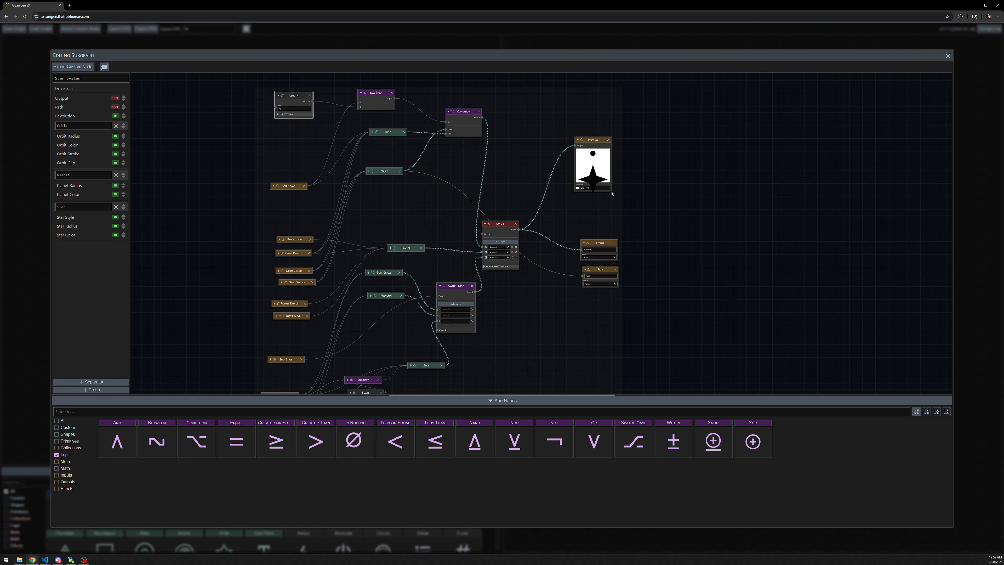
drag(612, 193, 632, 212)
drag(673, 245, 692, 171)
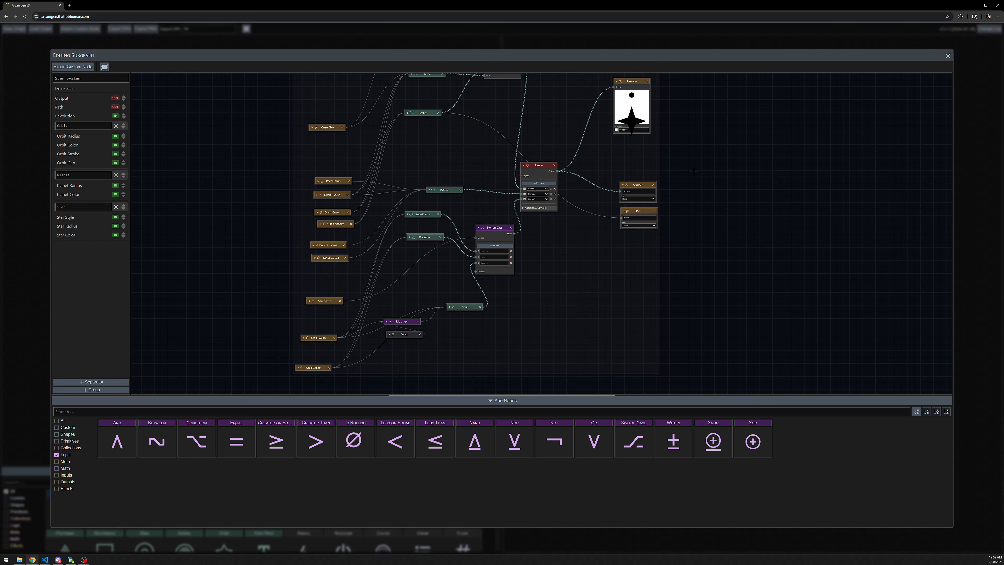
drag(684, 207, 679, 238)
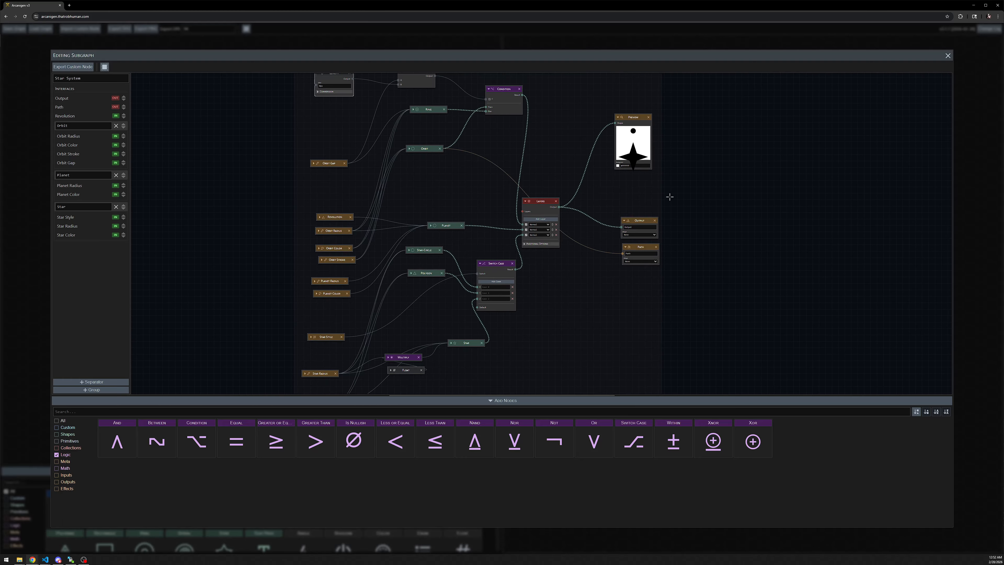
mouse_move(715, 154)
mouse_down()
mouse_move(703, 168)
mouse_move(719, 151)
mouse_up()
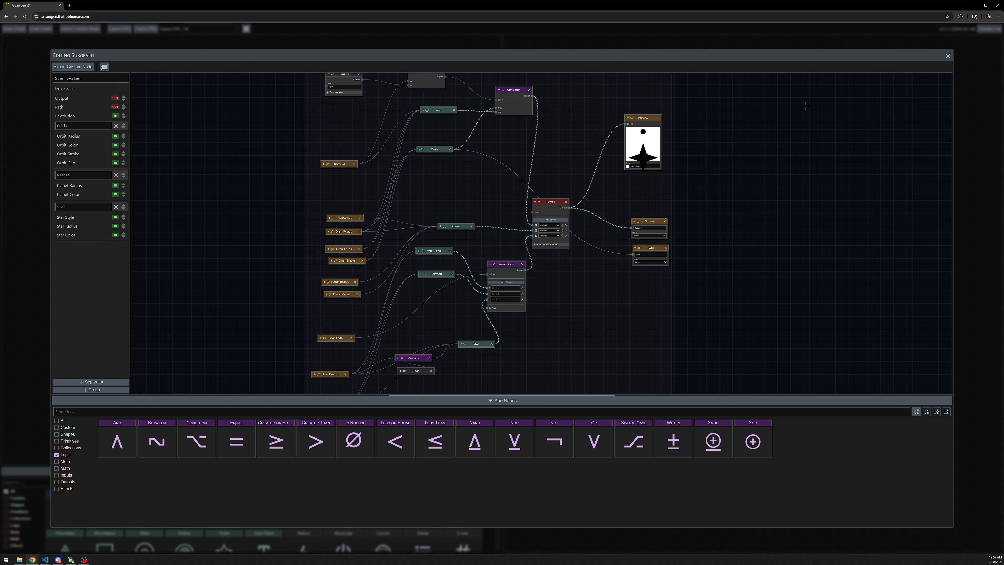
click(947, 58)
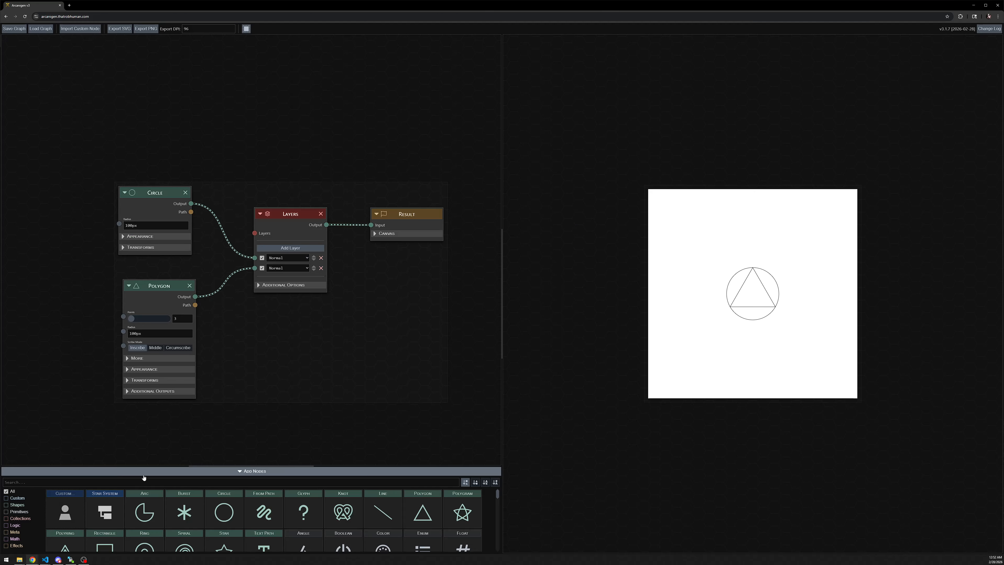
Step: Add a Star System node to the main graph and connect its output to a new third layer of Layers
drag(106, 504, 246, 119)
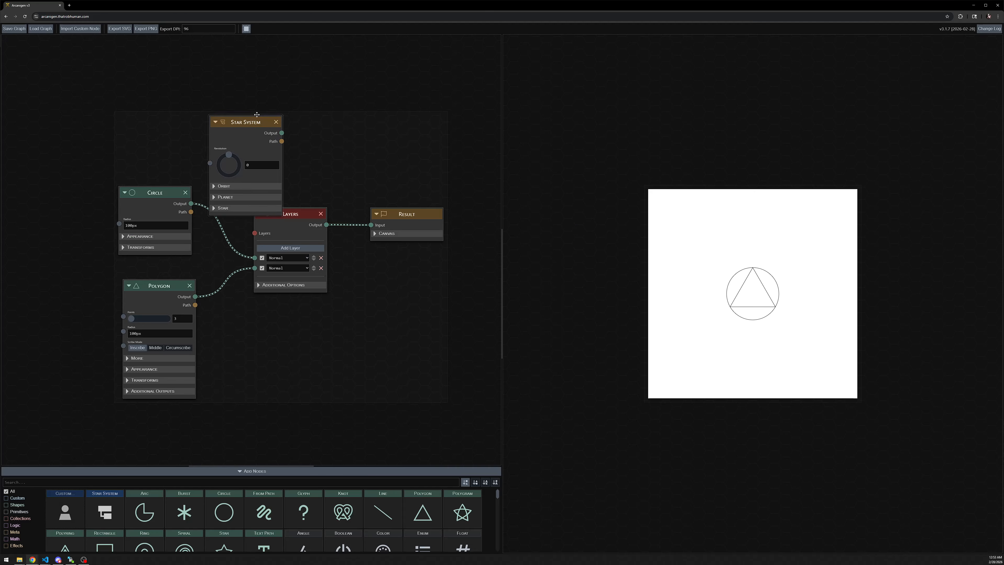
click(299, 248)
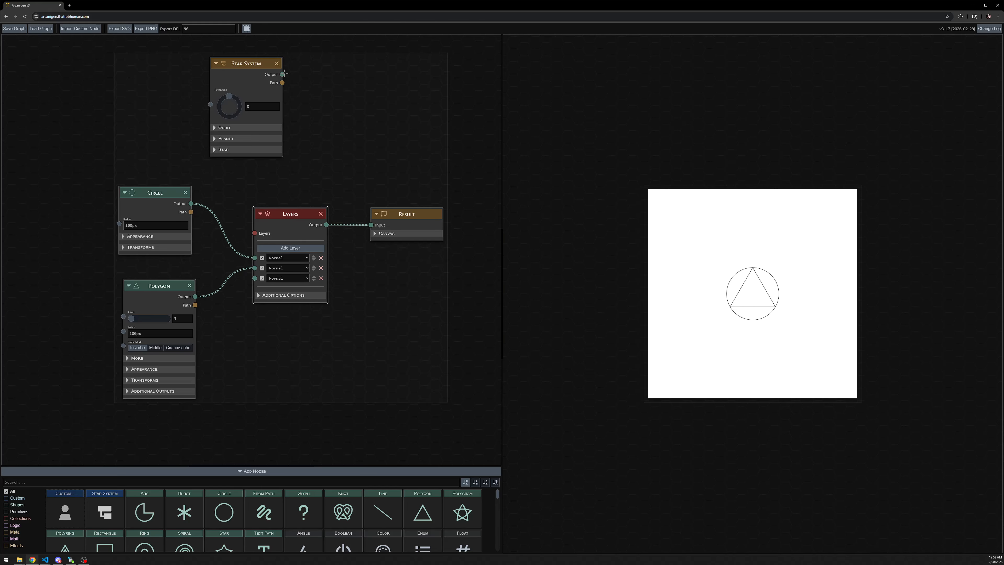
drag(282, 74, 254, 278)
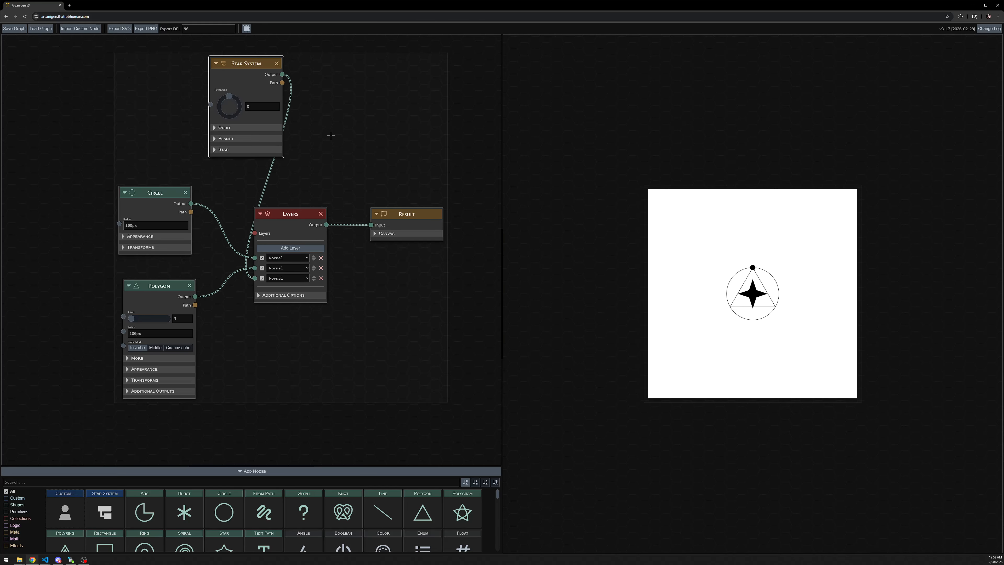
Step: Turn off the Circle and Polygon layers in the Layers node, leaving only the Star System layer enabled
scroll(332, 170, up, 3)
click(230, 297)
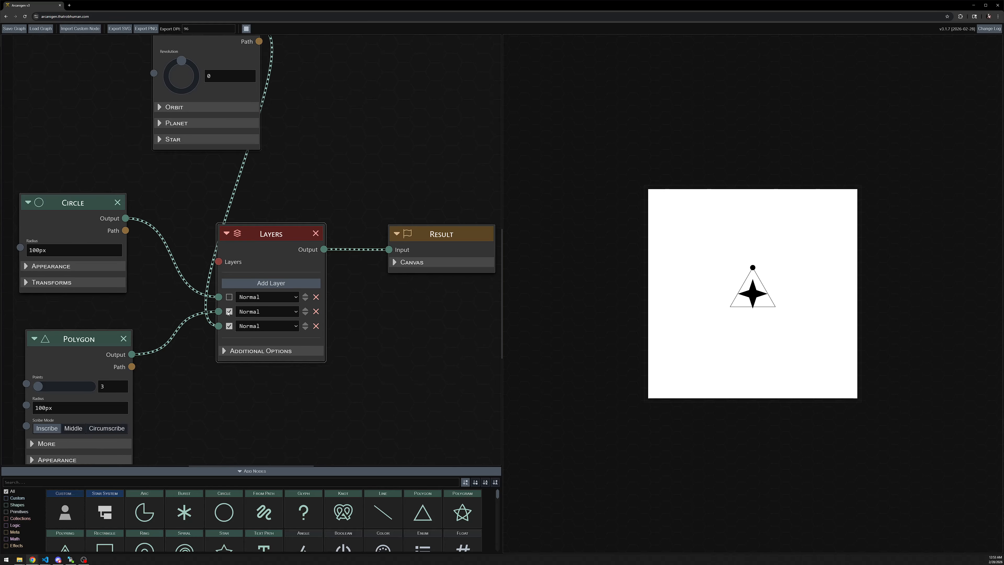
click(228, 311)
drag(362, 174, 392, 218)
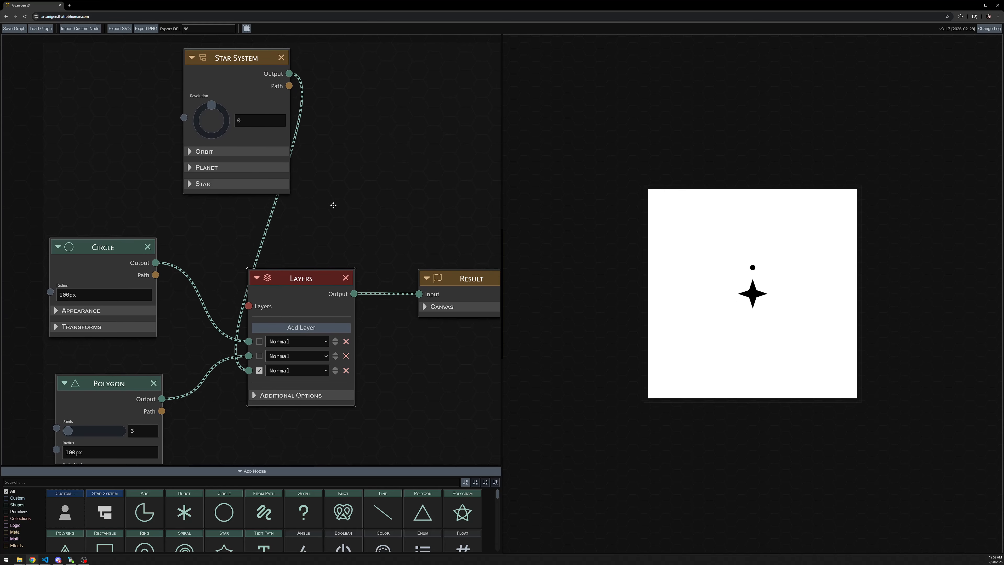
Step: Move the Star System node away from Layers, expand its Orbit settings and enlarge the preview of the artwork
drag(333, 205, 349, 232)
drag(245, 83, 126, 82)
click(99, 192)
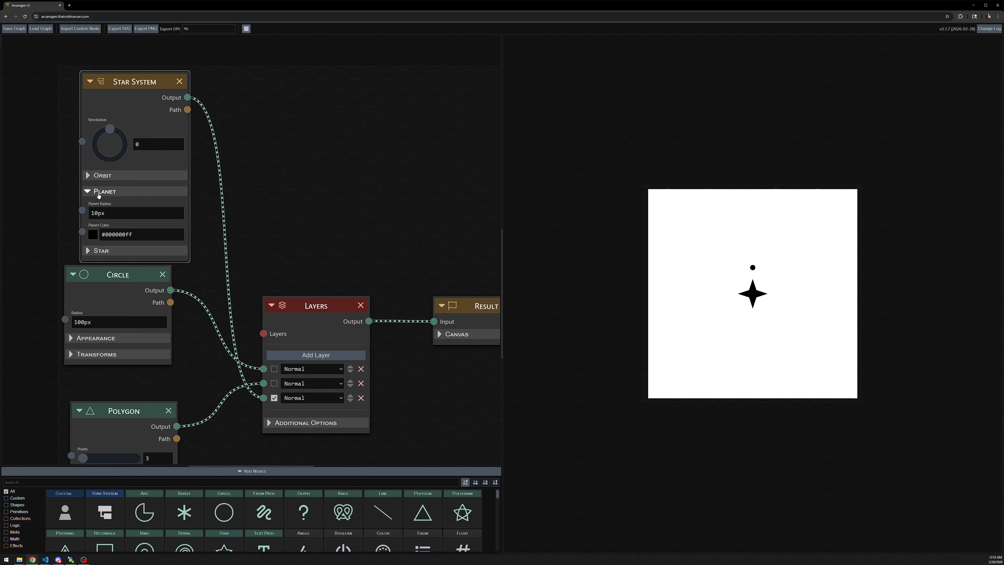
click(99, 192)
click(103, 176)
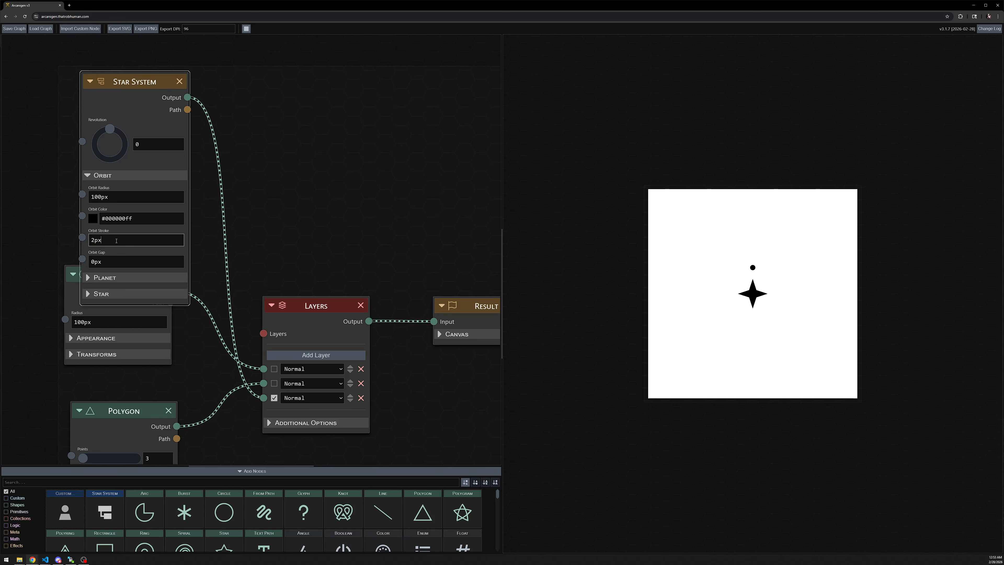
drag(680, 263, 719, 264)
scroll(716, 269, up, 5)
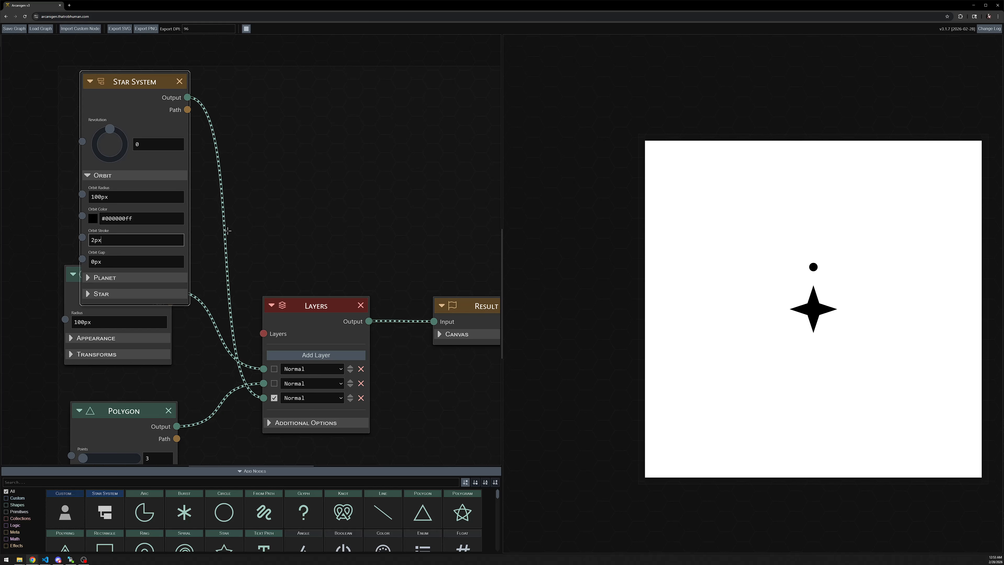
Step: Open the Star System custom node for editing and move the Length node nearer to Orbit Gap
right_click(111, 513)
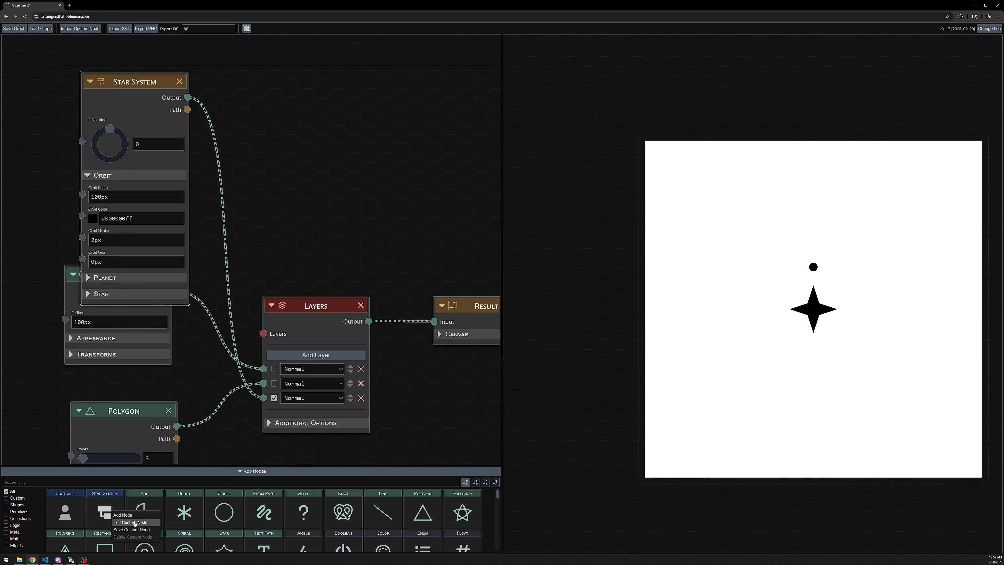
click(135, 522)
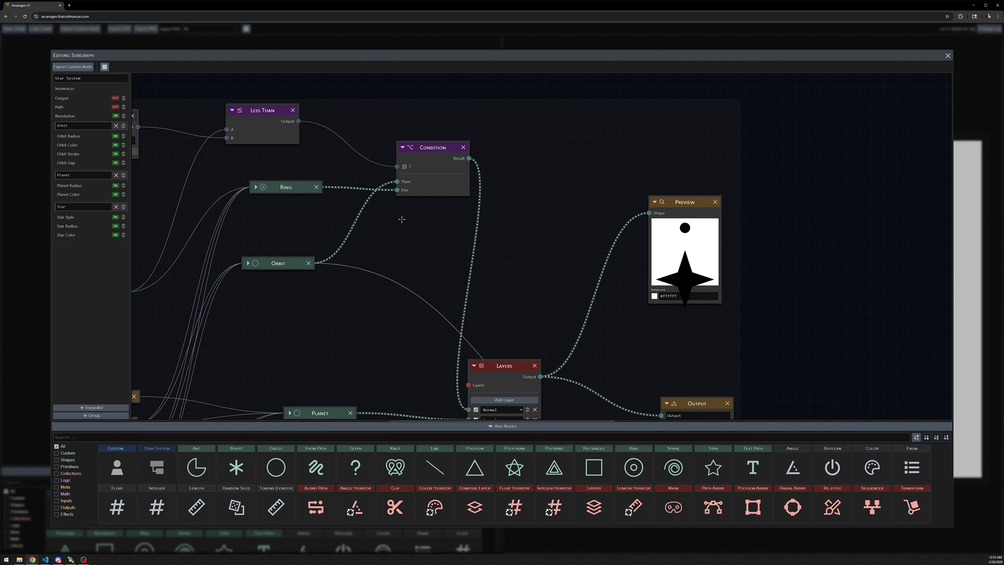
drag(401, 219, 415, 273)
scroll(421, 249, up, 3)
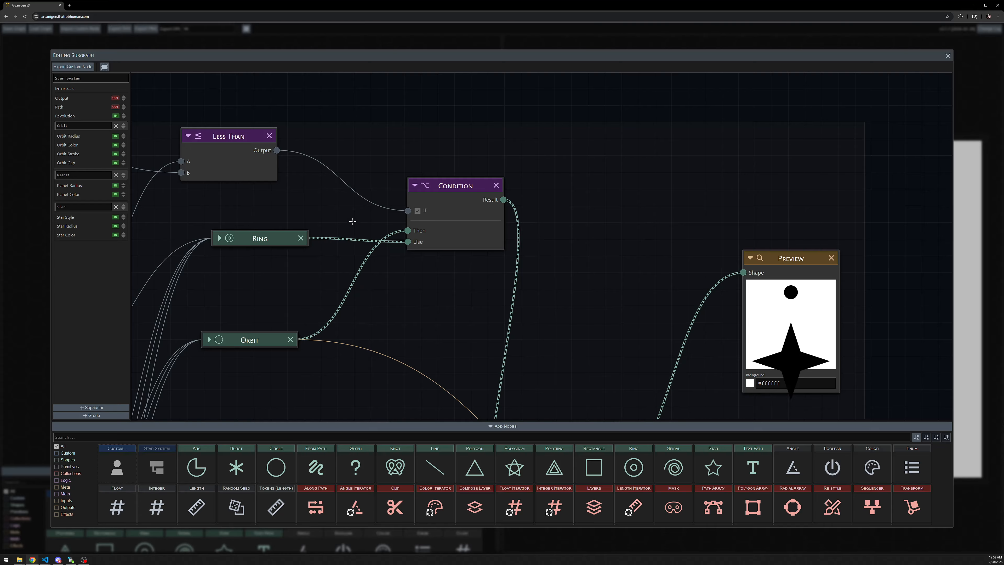
drag(352, 222, 399, 166)
scroll(398, 170, down, 2)
drag(383, 246, 428, 231)
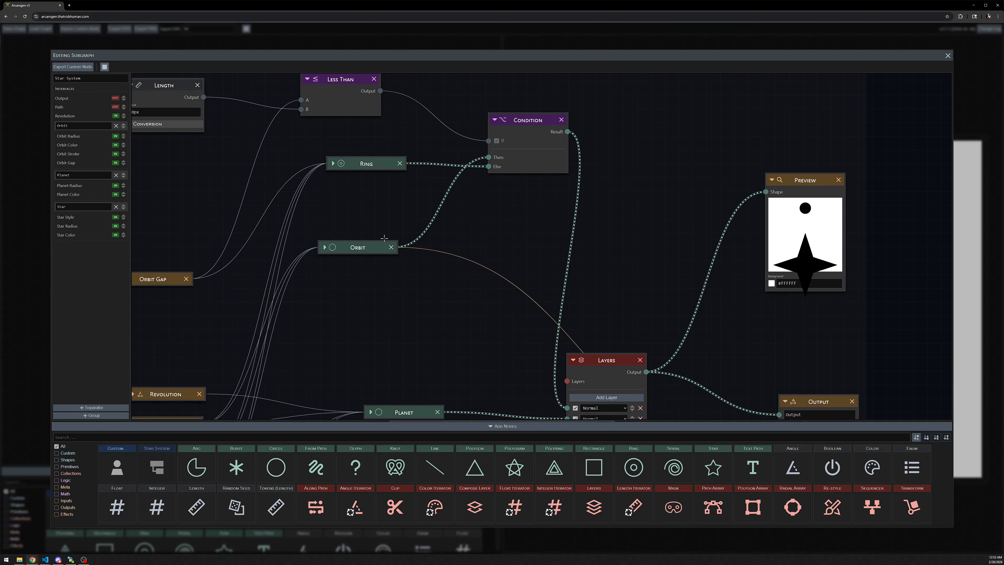
drag(348, 206, 477, 243)
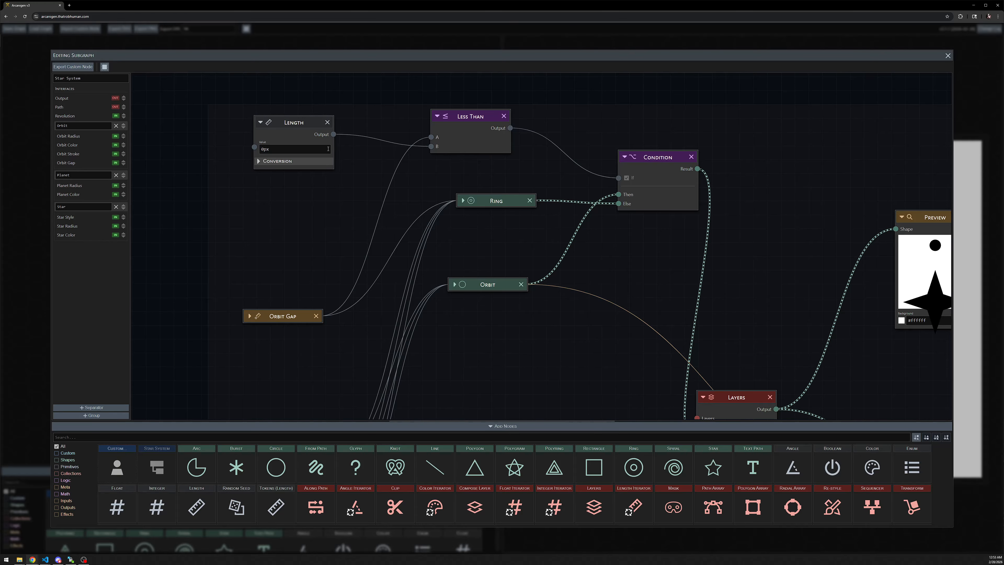
drag(302, 130, 326, 177)
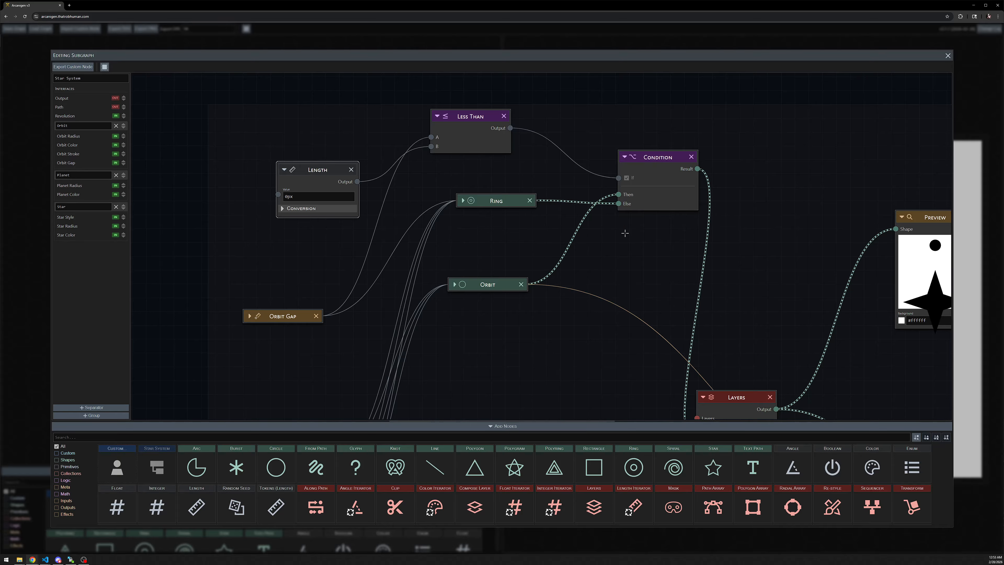
drag(622, 230, 555, 196)
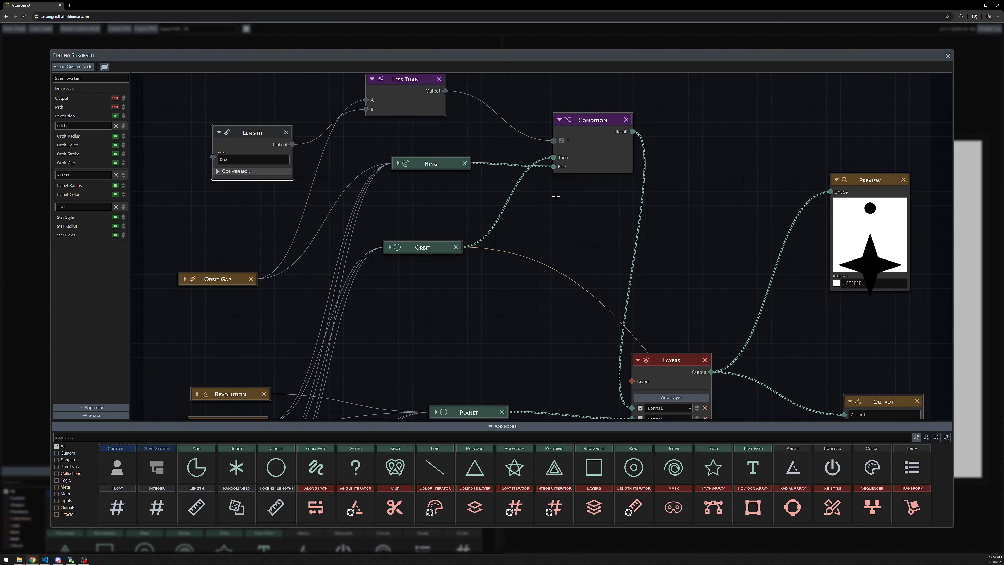
Step: Test the condition by setting the Length node's value to 1px and back to 0px
double_click(267, 160)
text(1px)
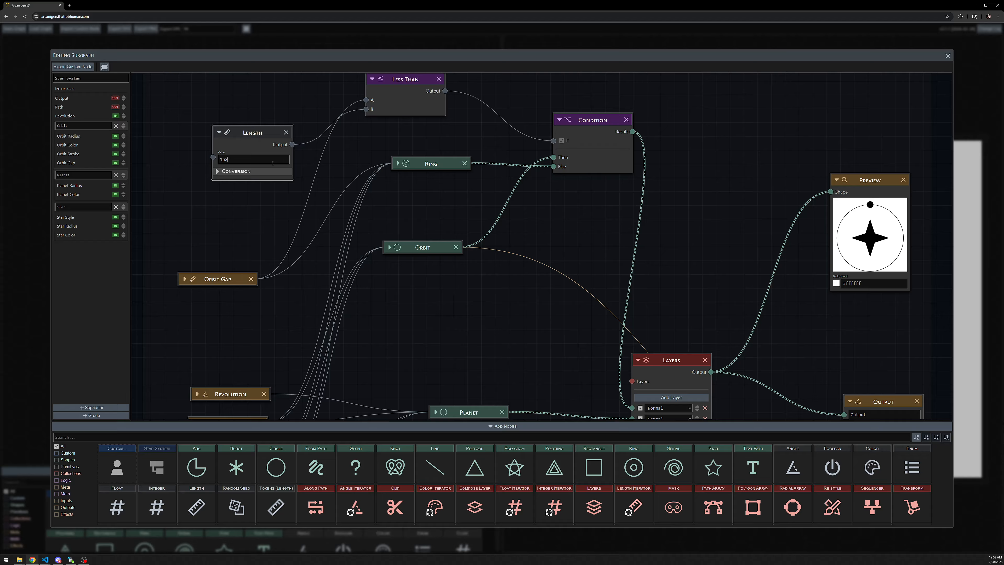
double_click(273, 163)
text(0)
key(Tab)
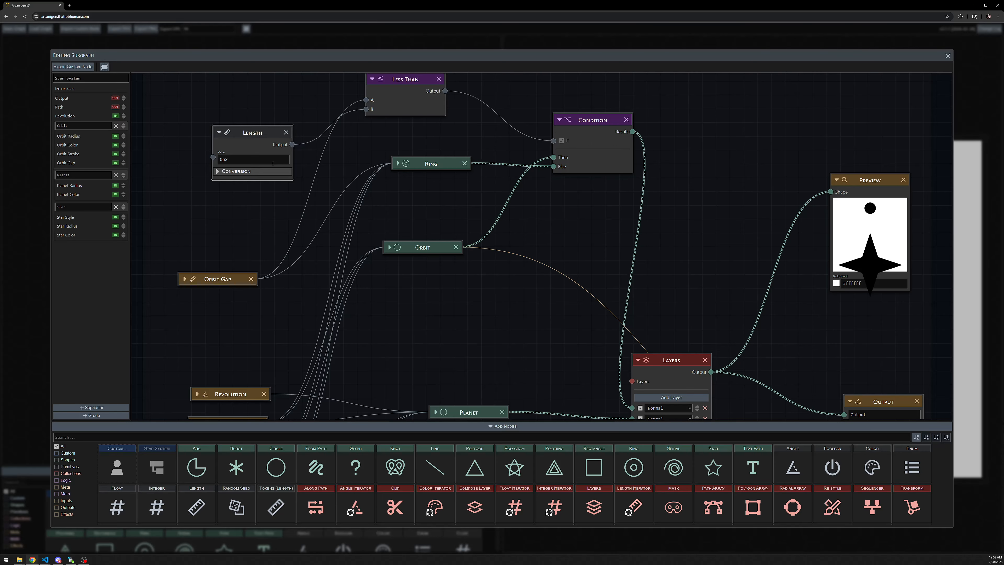
key(shift+Tab)
click(349, 161)
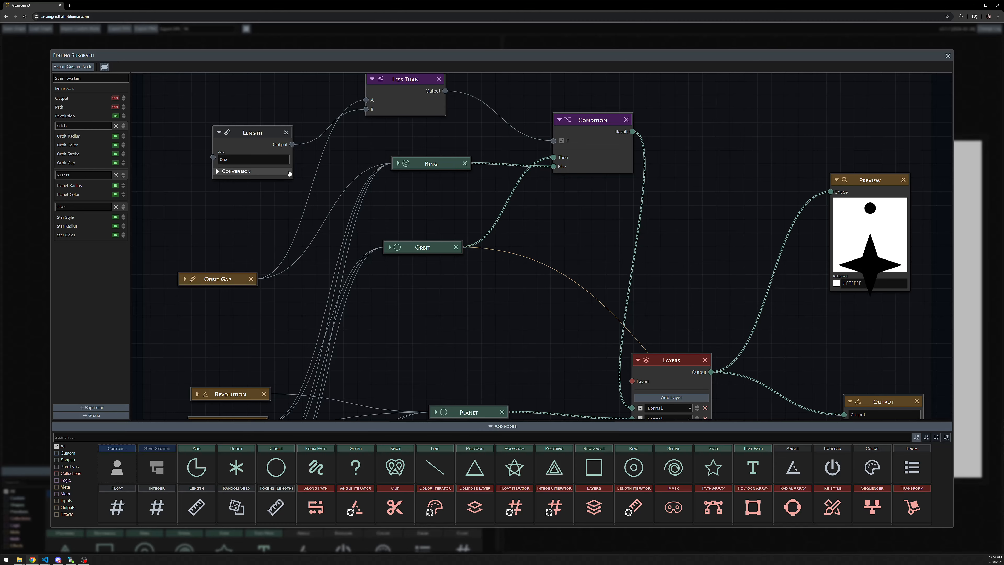
Step: Expand the Orbit Gap node and arrange it directly below the Length node
click(185, 279)
drag(193, 279, 192, 215)
drag(245, 132, 216, 116)
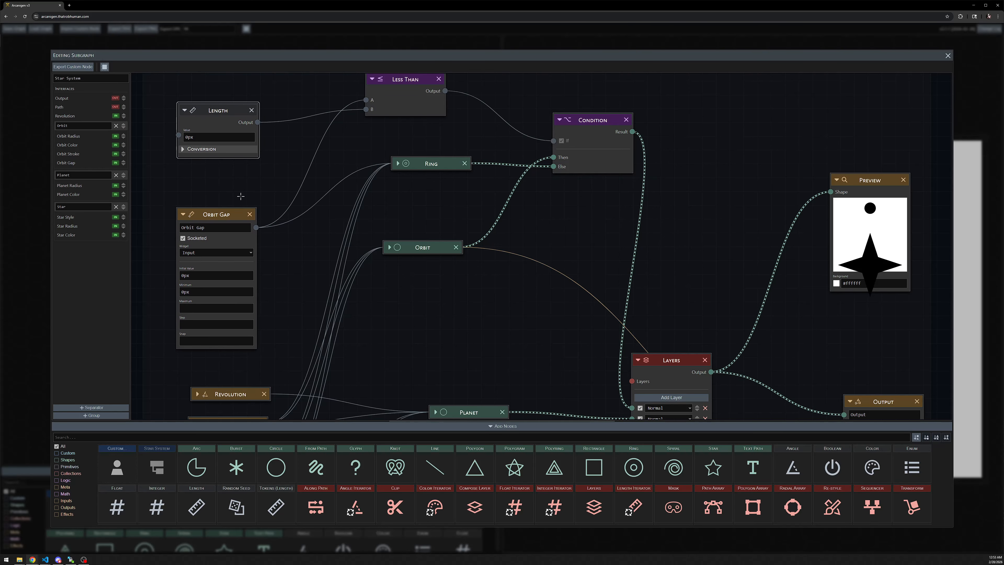
Step: Test Orbit Gap with an initial value of 1px and return it to 0px
click(199, 276)
text(1px)
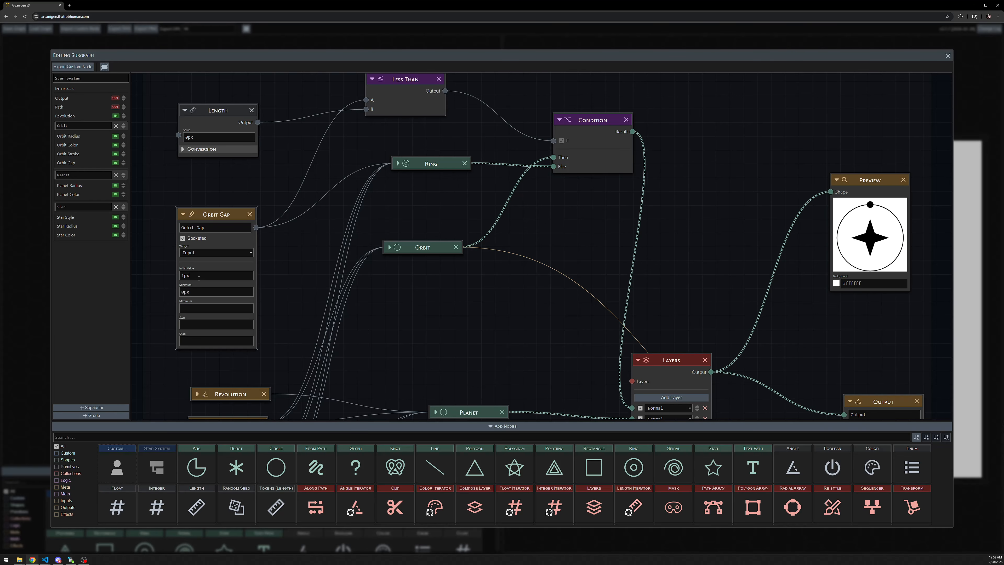
key(Tab)
key(shift+Tab)
text(0px)
key(Tab)
key(shift+Tab)
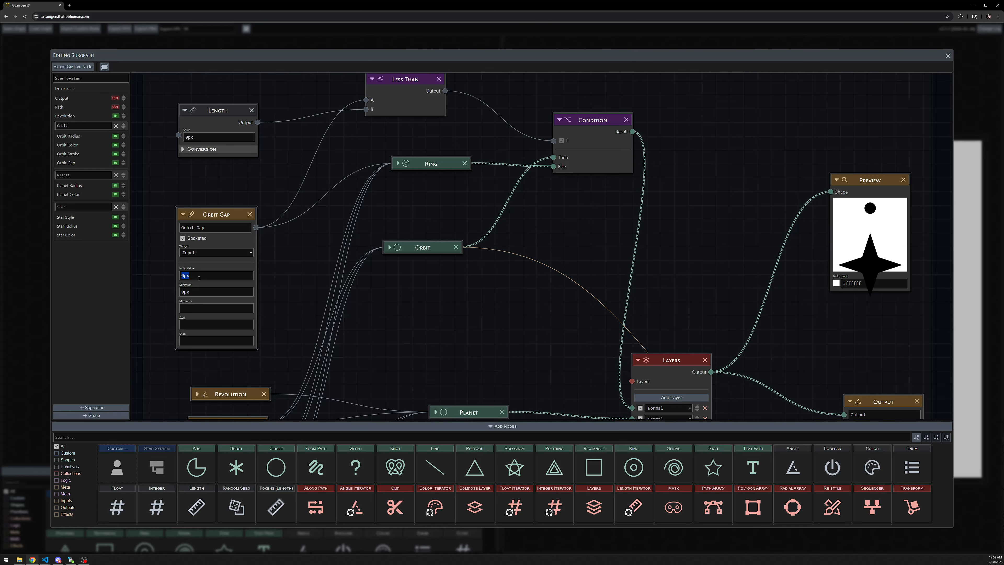
click(264, 174)
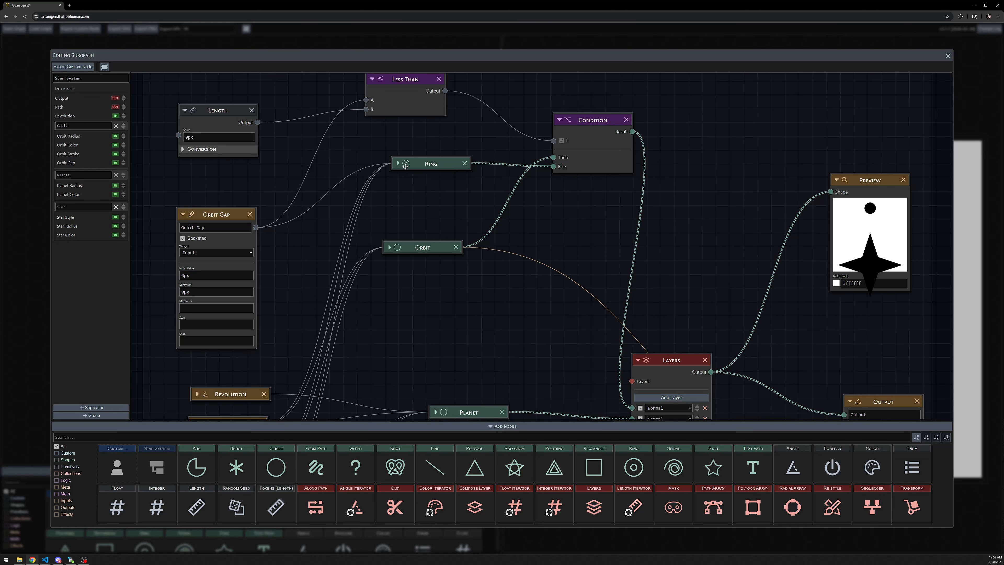
Step: Set the Ring node's spread alignment to Center, collapse the node and close the subgraph editor
click(399, 164)
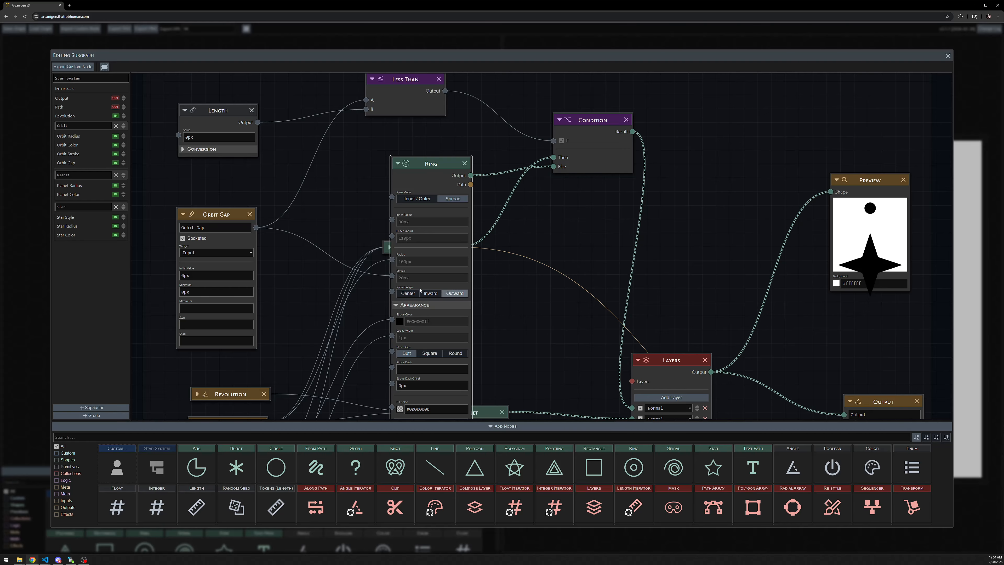
mouse_move(475, 320)
mouse_down()
mouse_move(466, 249)
mouse_move(493, 301)
mouse_up()
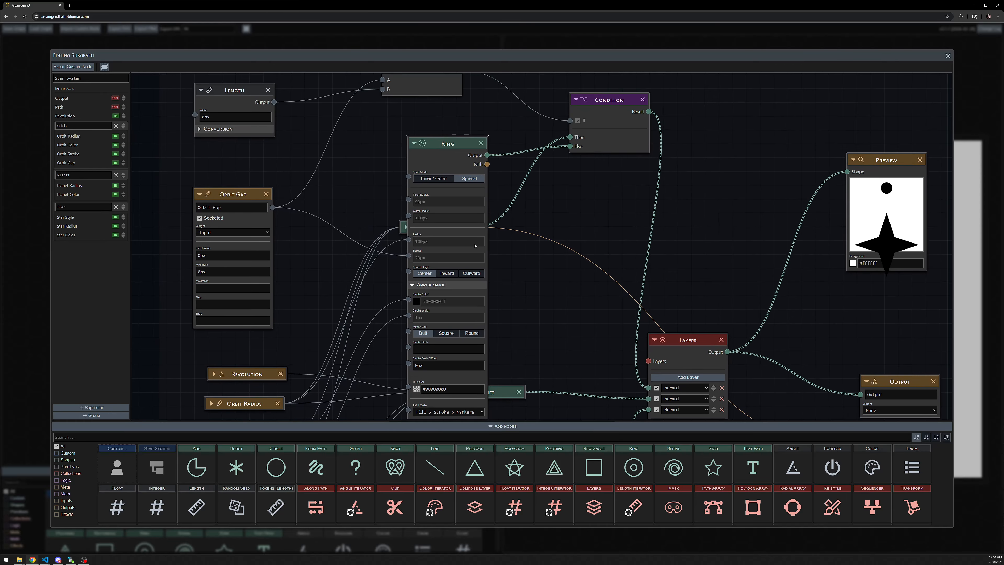
click(414, 143)
drag(576, 181, 545, 250)
scroll(524, 242, down, 2)
click(948, 56)
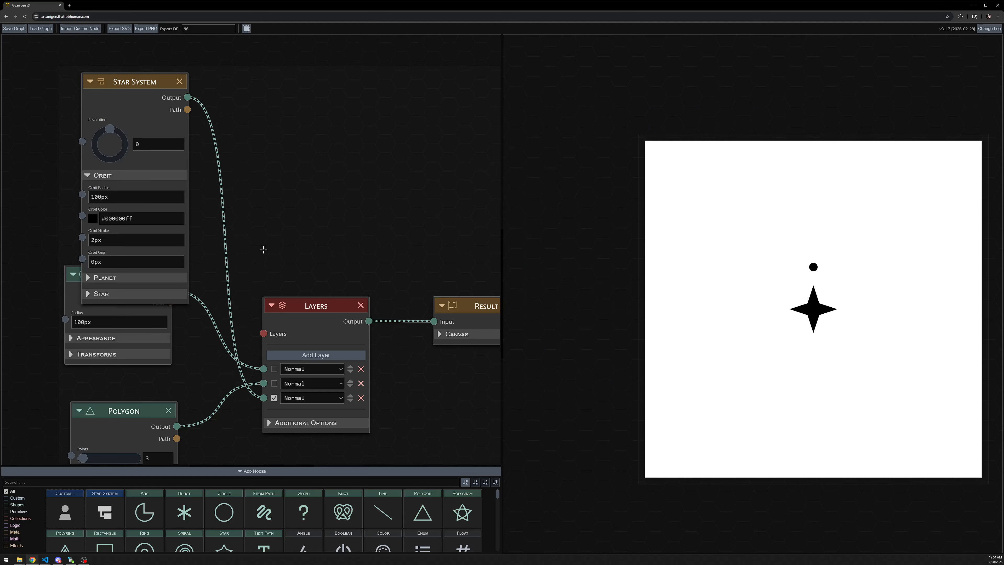
Step: Try orbit gaps of 1px, 2px, 8px and 10px on the Star System node in the main graph
drag(264, 246, 349, 209)
double_click(193, 216)
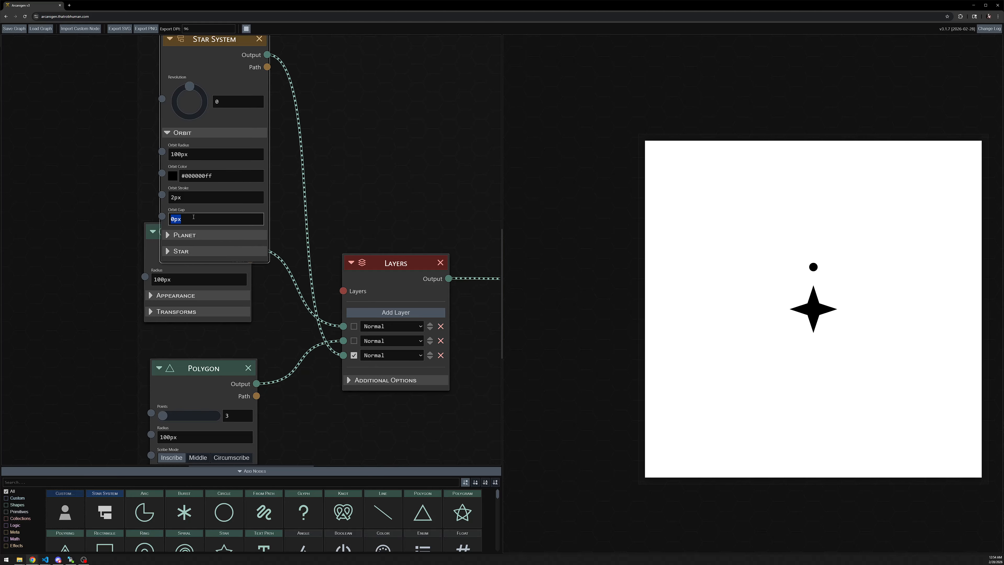
text(1px)
double_click(193, 217)
text(8)
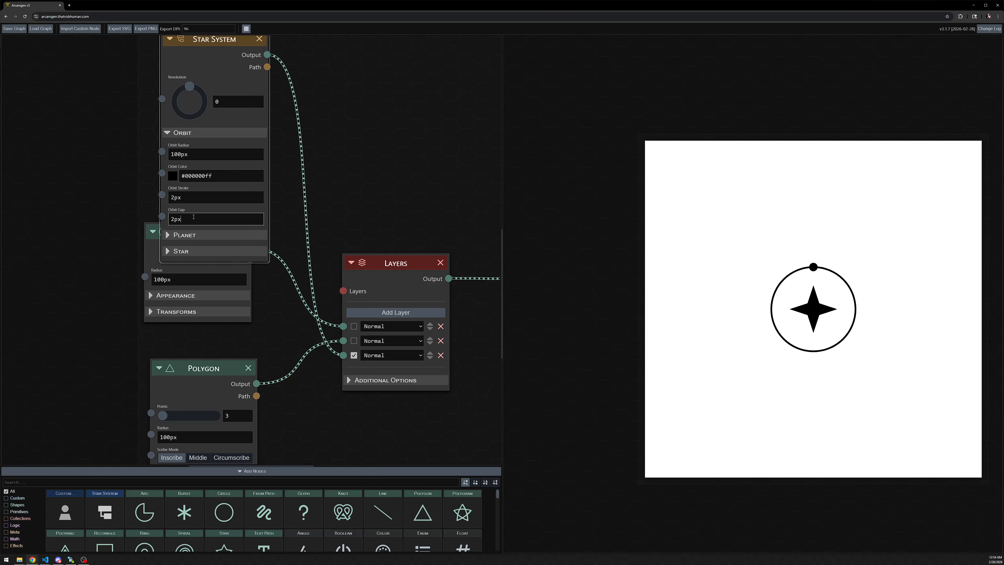
key(Return)
key(shift+Tab)
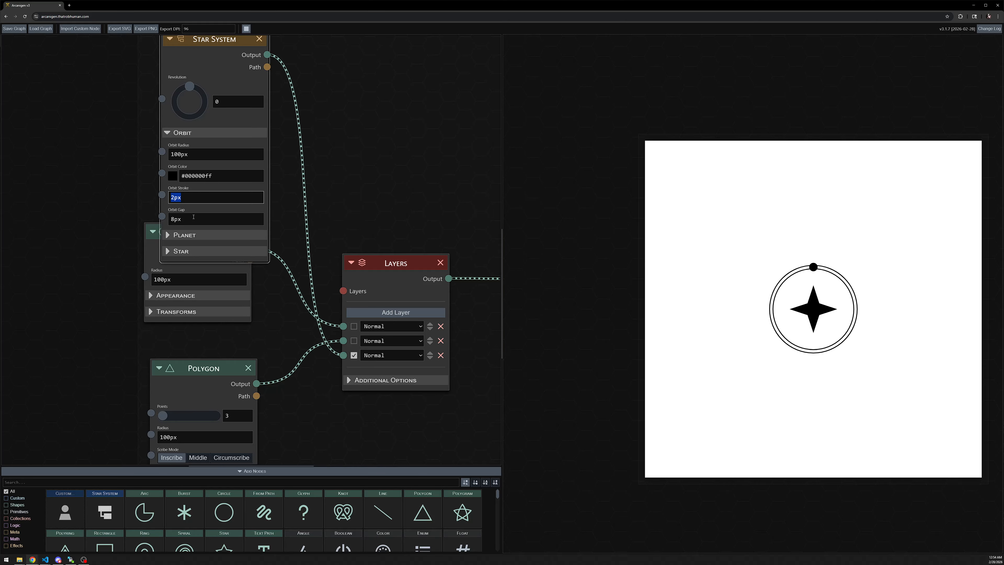
key(Tab)
key(Tab)
key(shift+Tab)
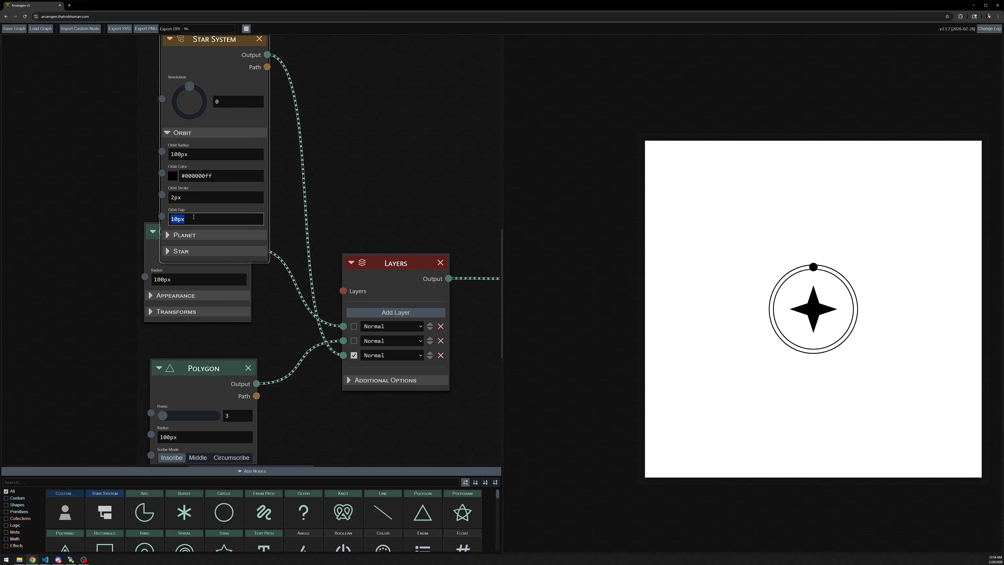
Step: Compare orbit gaps of 20px and 5px on the Star System node and settle on 20px
text(20)
key(Tab)
key(shift+Tab)
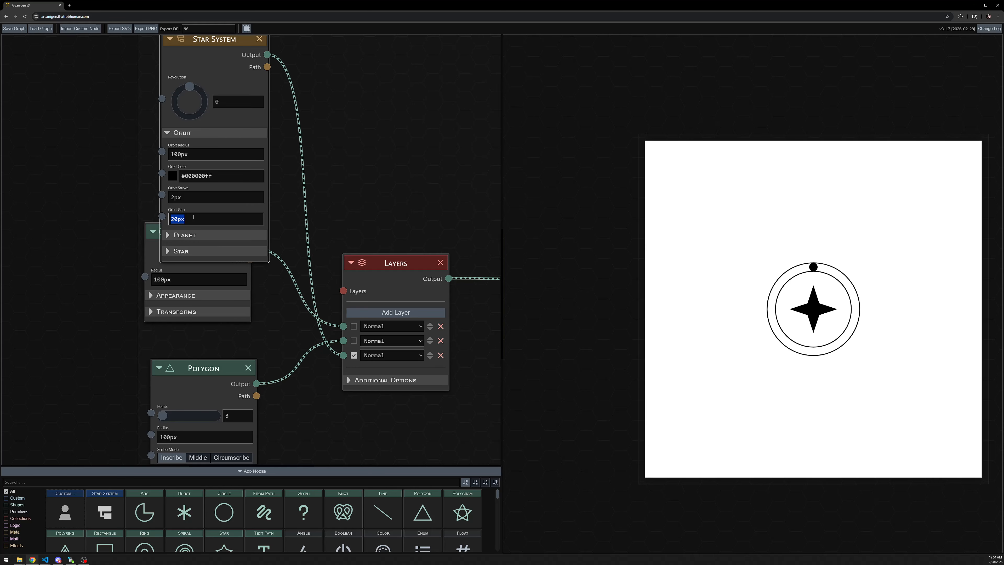
text(5)
key(Tab)
key(shift+Tab)
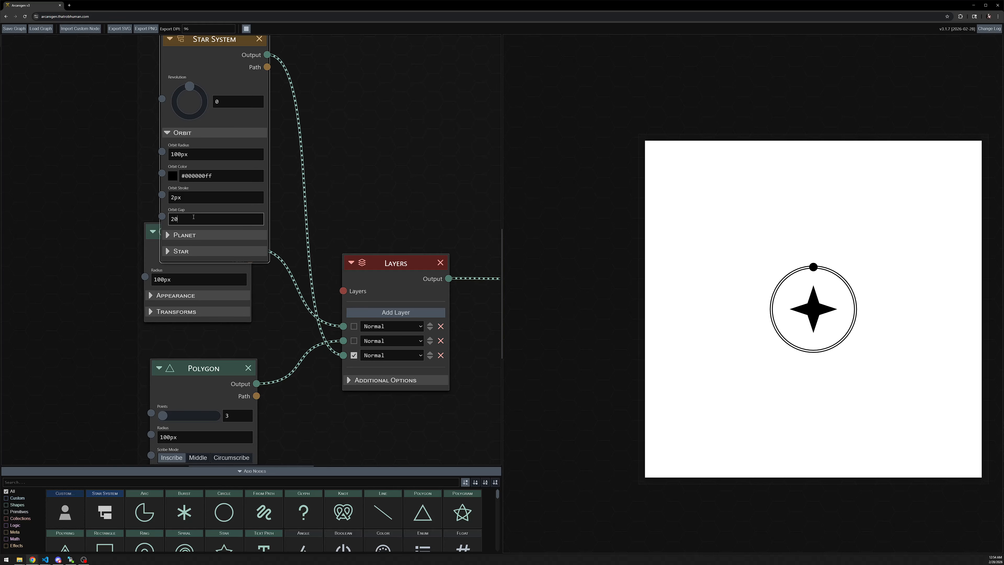
key(Tab)
key(shift+Tab)
Step: Set the Star System node's orbit stroke to 1px and its planet radius to 20px
click(202, 152)
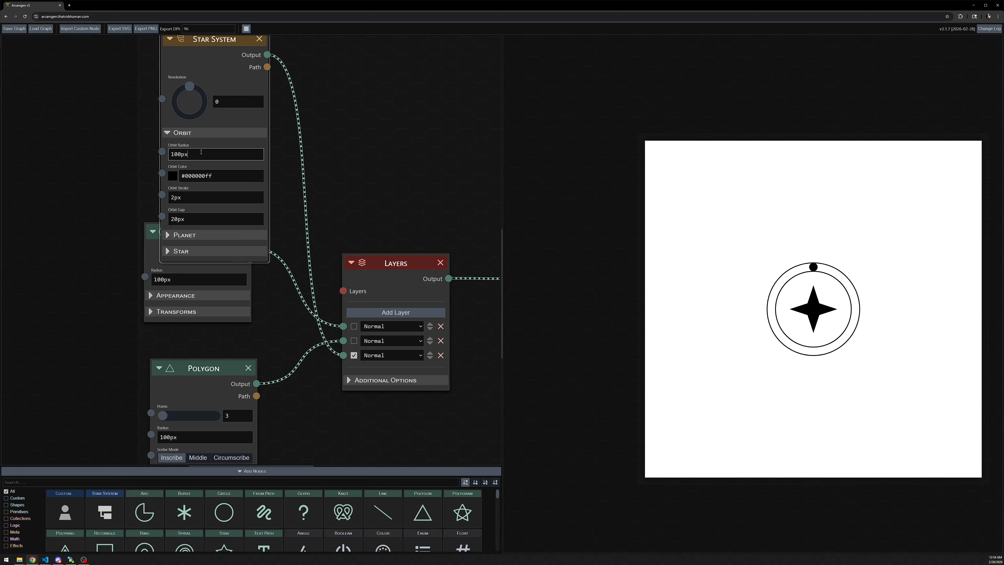
double_click(194, 200)
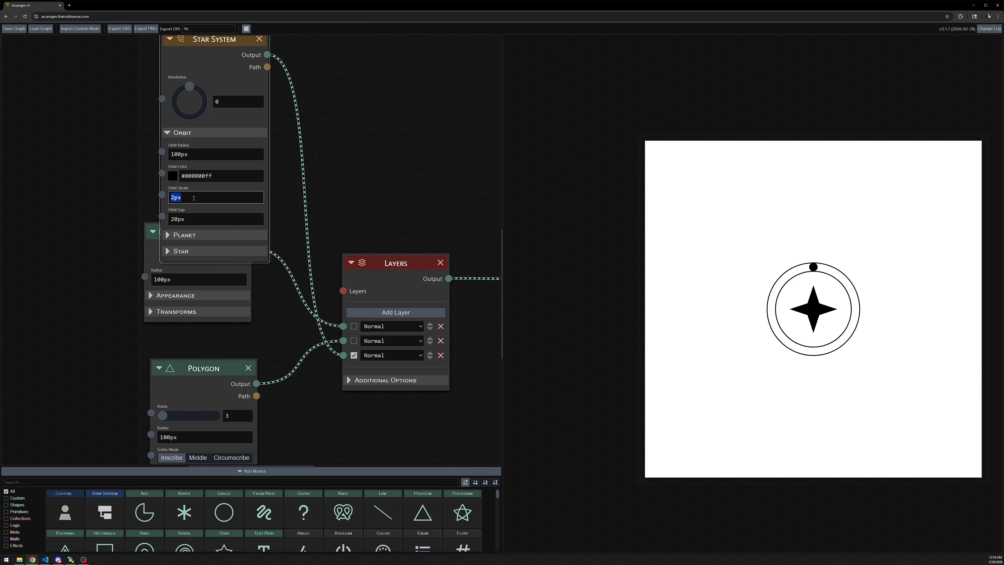
text(1)
key(Return)
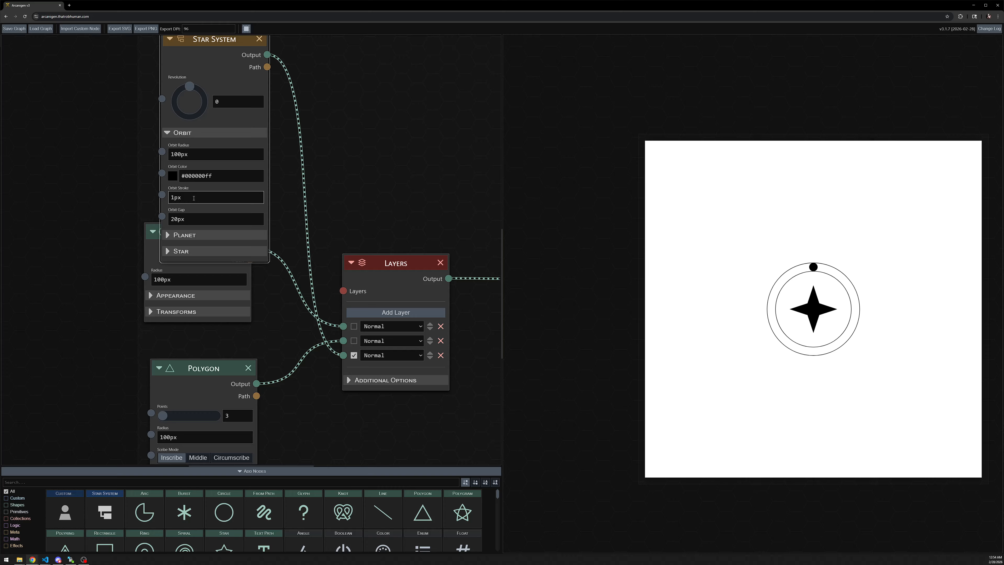
click(193, 235)
double_click(192, 255)
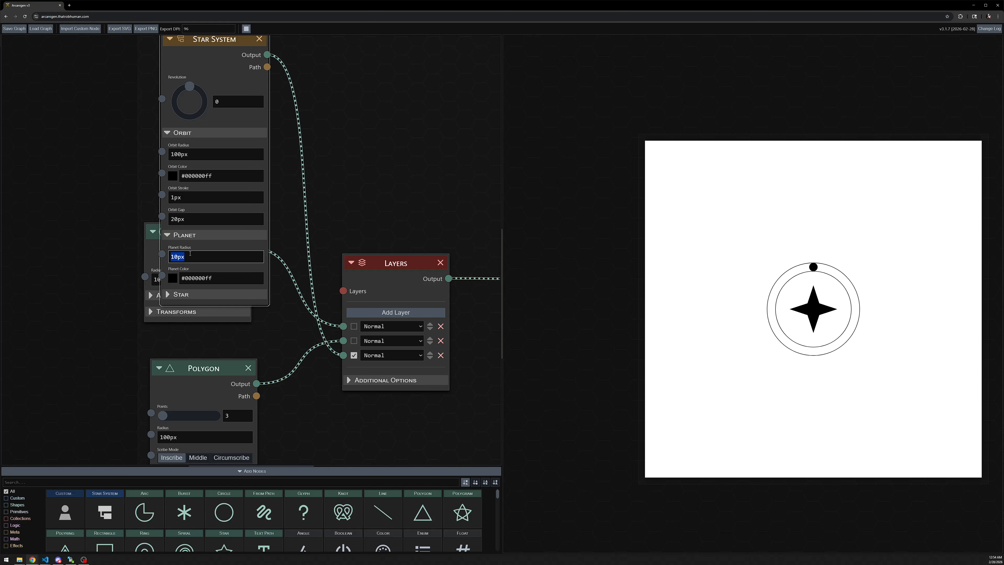
text(20)
key(Return)
Step: Shift the Star System node up and further away from the Layers node
scroll(376, 194, down, 1)
drag(376, 193, 258, 209)
scroll(253, 207, down, 1)
drag(146, 81, 127, 57)
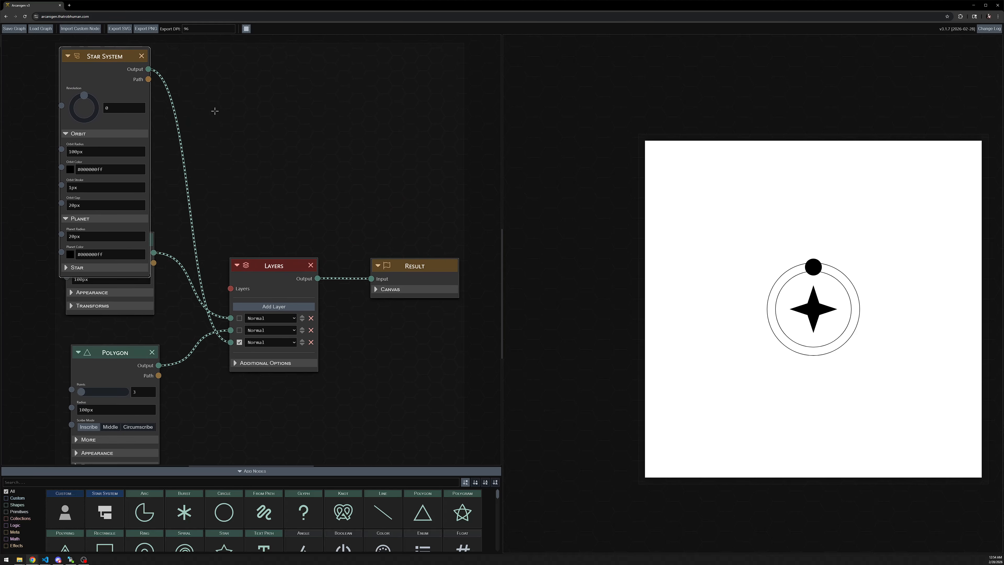
Step: Add a Text Path node, place it above Layers and connect Star System's Path output to its Path input
drag(249, 175, 267, 179)
click(257, 530)
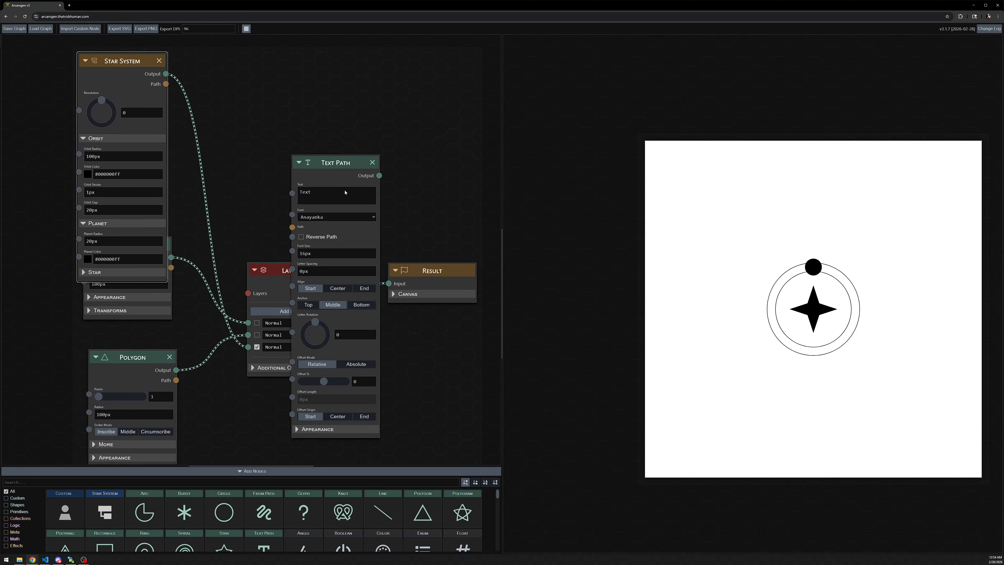
drag(398, 139, 396, 206)
scroll(396, 207, down, 1)
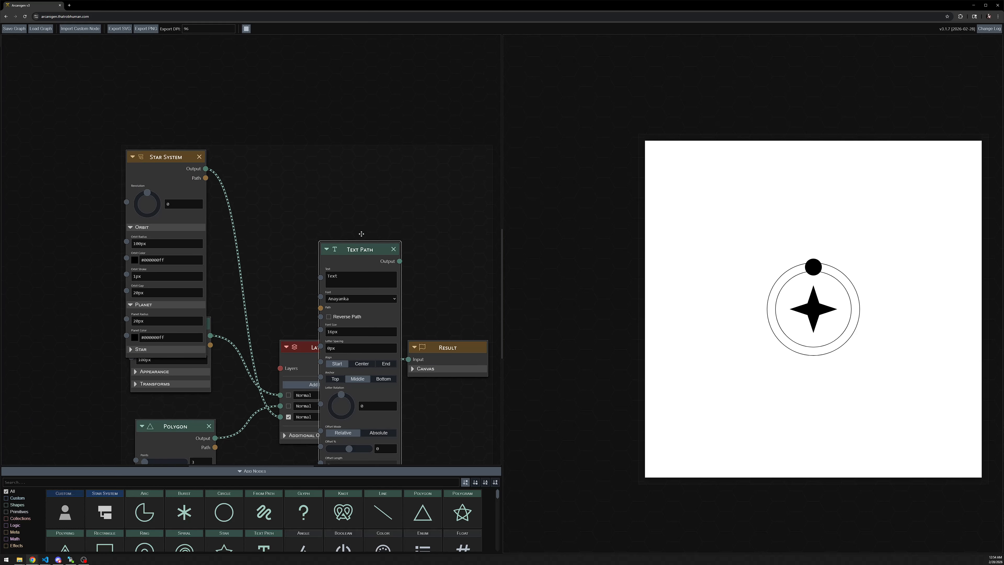
drag(360, 248, 337, 91)
drag(208, 176, 298, 151)
Step: Replace the Text Path node's text with "hello world"
click(321, 121)
text(hell)
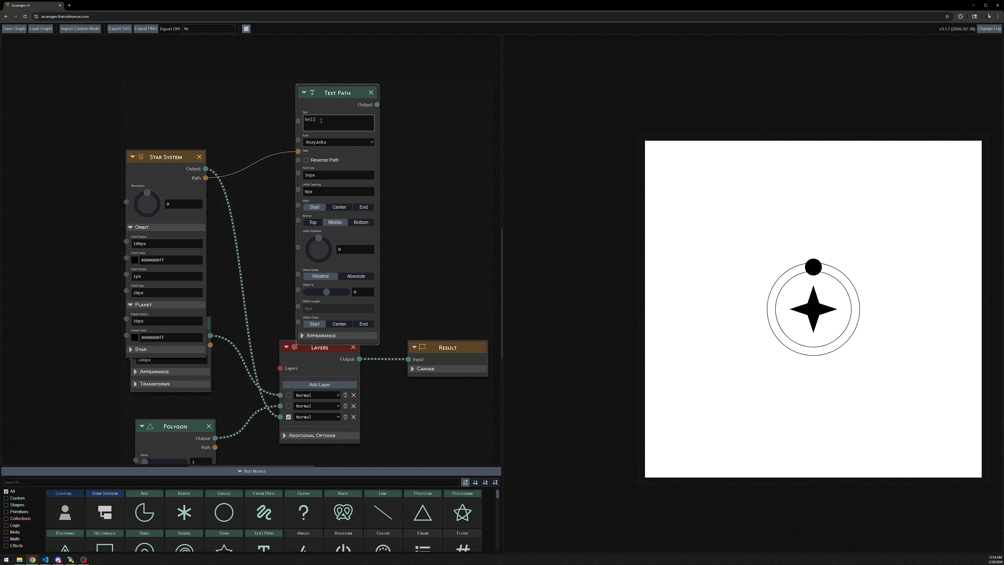
text(o world)
key(Return)
Step: Move the Layers node clear of Text Path, add a layer and connect Text Path's Output to it
drag(309, 350, 340, 360)
click(350, 395)
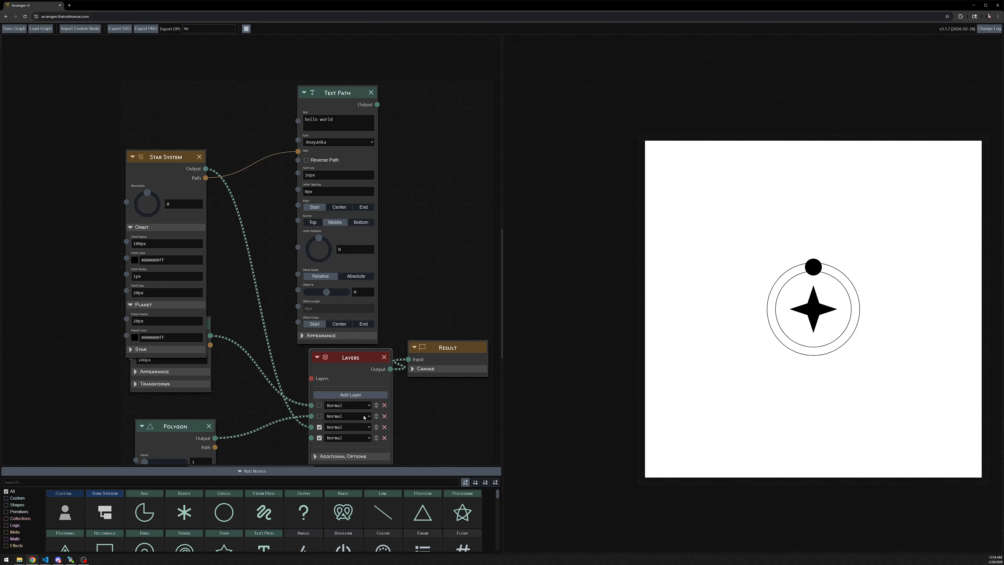
drag(311, 437, 377, 105)
scroll(379, 130, down, 1)
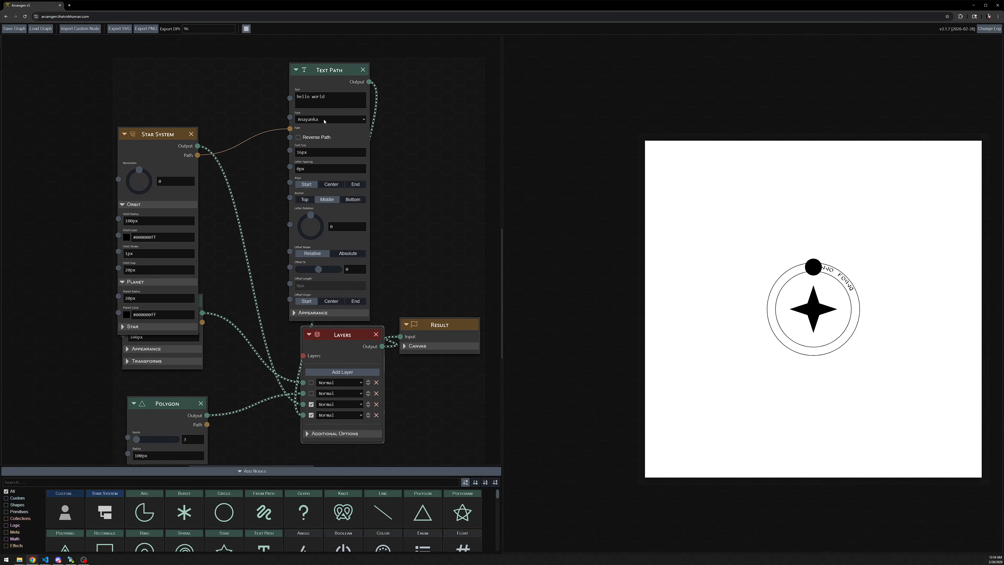
Step: Set the Text Path node's font to Futhark
click(330, 119)
click(322, 238)
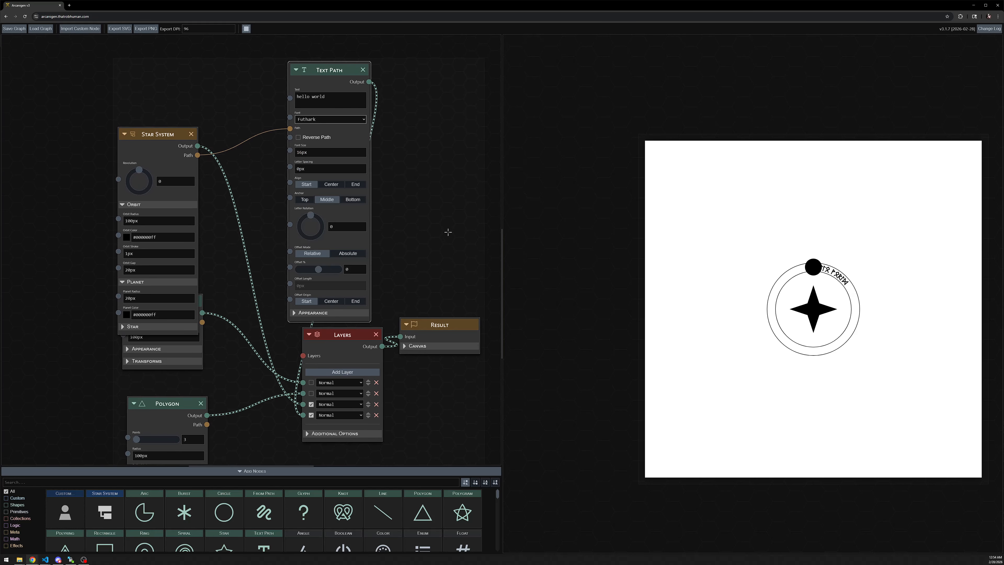
scroll(798, 269, up, 3)
Step: Copy the Text Path node's "hello world" text and paste it repeatedly to fill the whole orbit ring
click(330, 101)
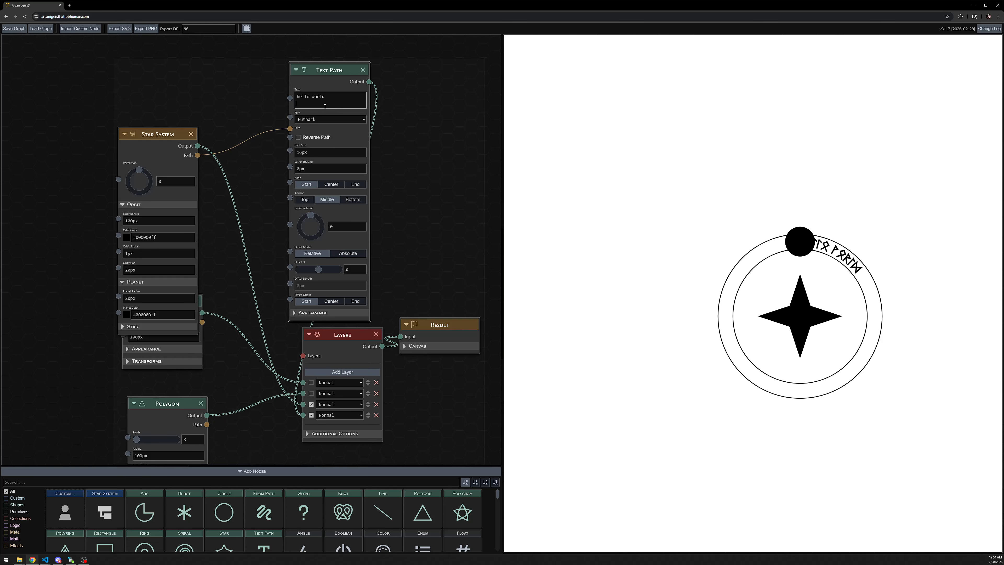
key(ctrl+a)
click(329, 101)
key(ctrl+a)
key(ctrl+c)
key(ctrl+v)
key(ctrl+v)
key(ctrl+v)
key(ctrl+v)
key(ctrl+v)
key(ctrl+v)
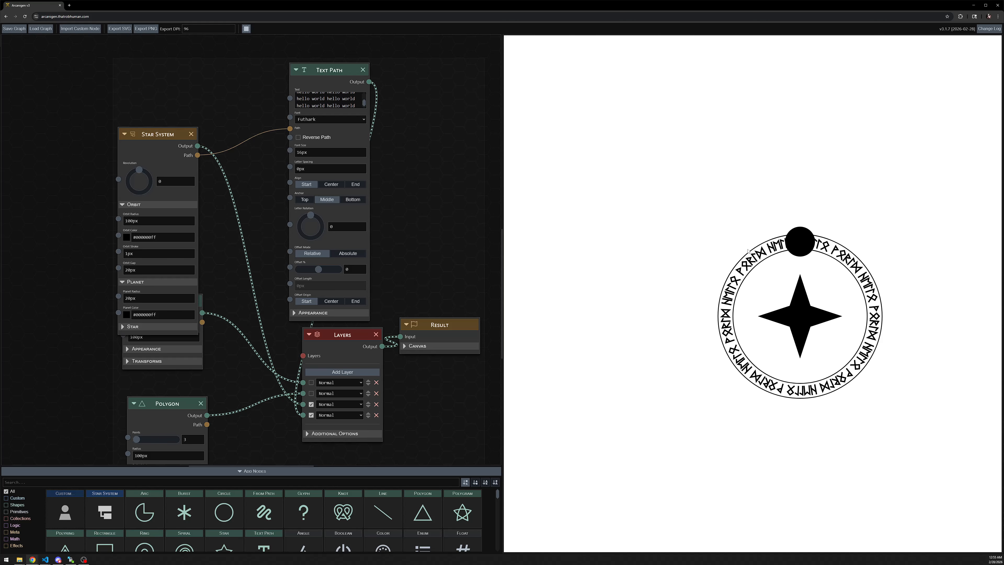
scroll(774, 247, down, 3)
scroll(717, 234, up, 3)
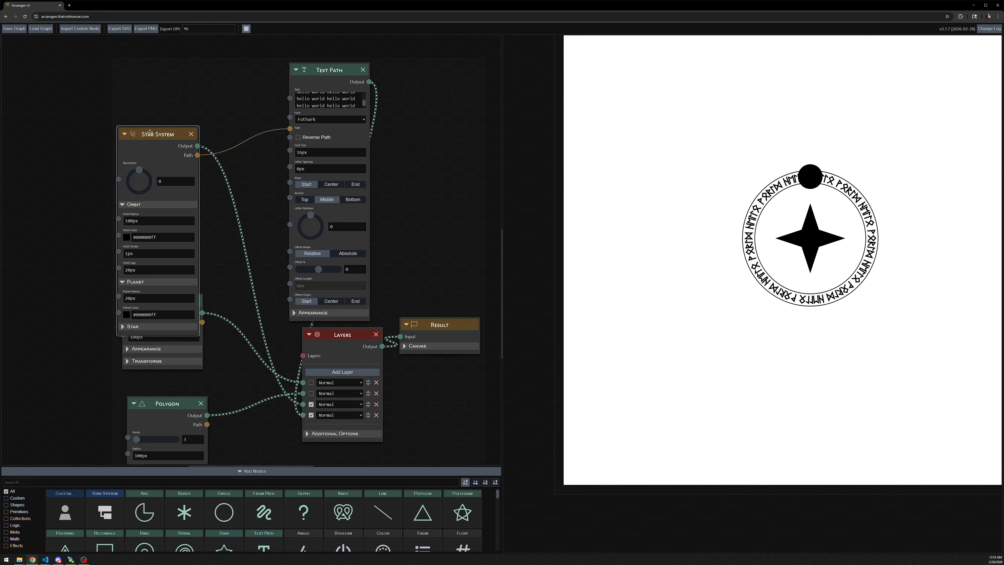
Step: Move the Star System node up and expand its Star settings group
drag(146, 142, 141, 61)
click(130, 246)
scroll(130, 247, up, 3)
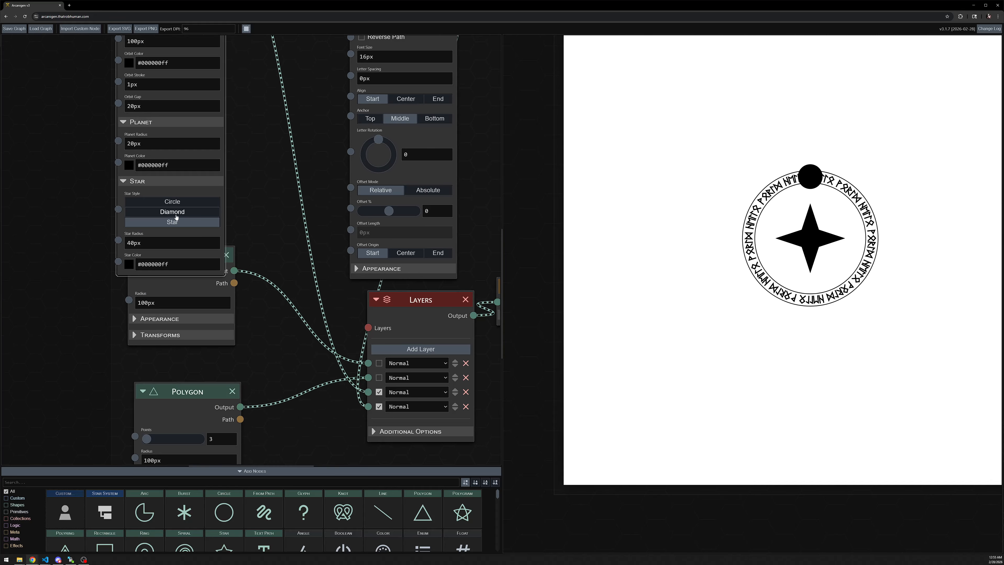
Step: Try the Circle and Star options for the Star System node's star style, leaving it on Diamond
click(172, 212)
click(180, 202)
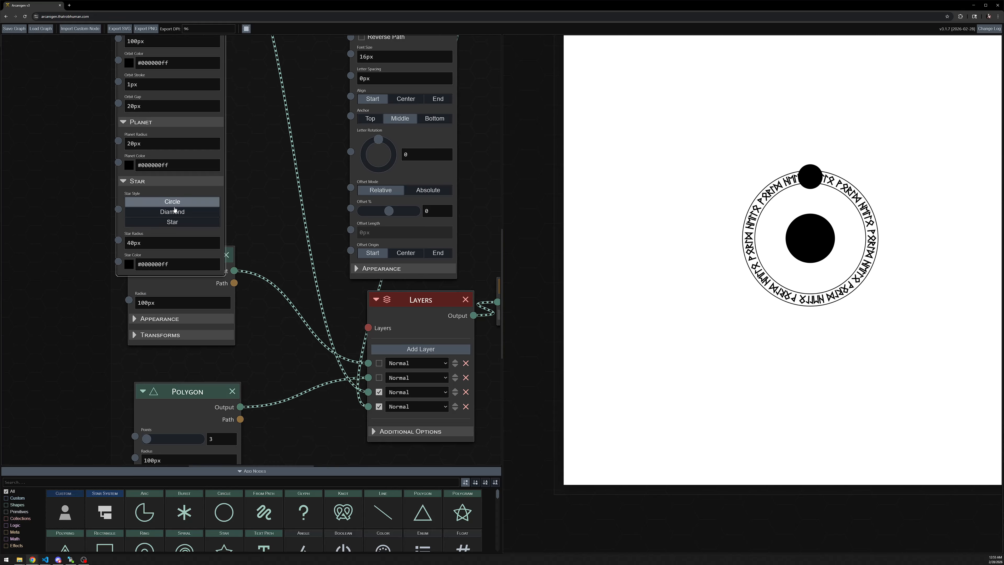
scroll(271, 214, down, 1)
scroll(271, 214, down, 2)
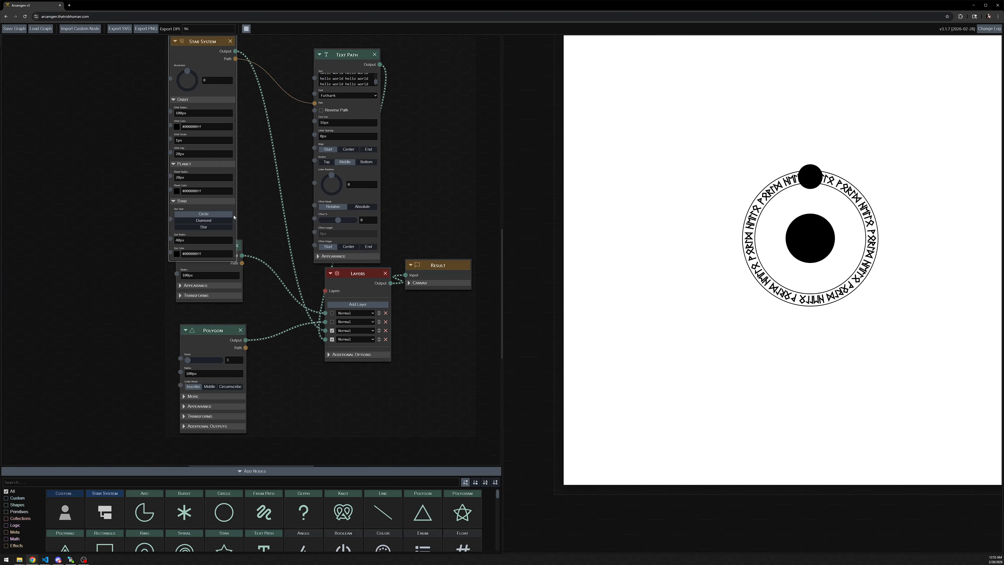
click(207, 222)
click(208, 228)
click(204, 220)
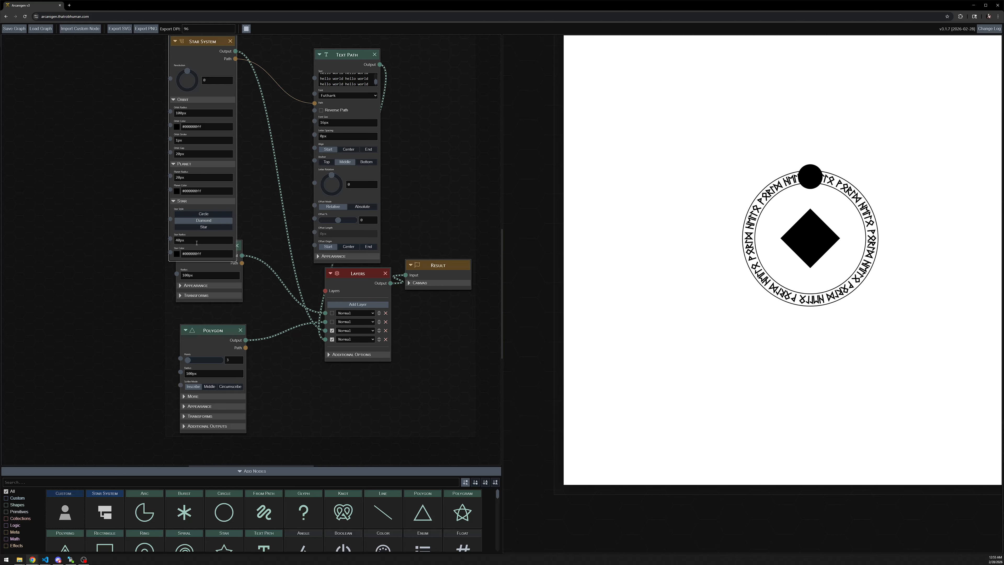
Step: Set the Star System node's star radius to 30px, planet radius to 15px and orbit gap to 0px
click(201, 240)
text(30px)
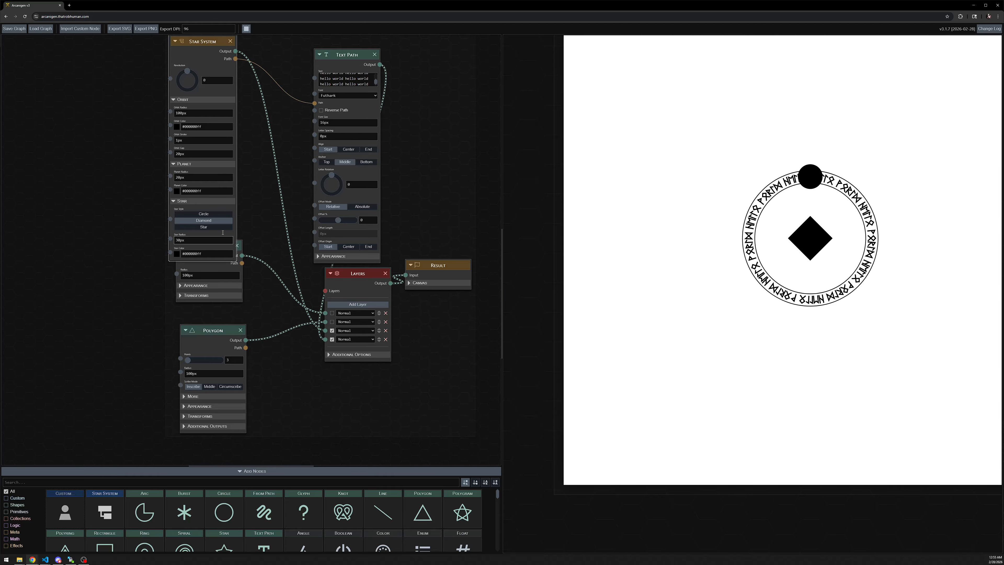
click(203, 177)
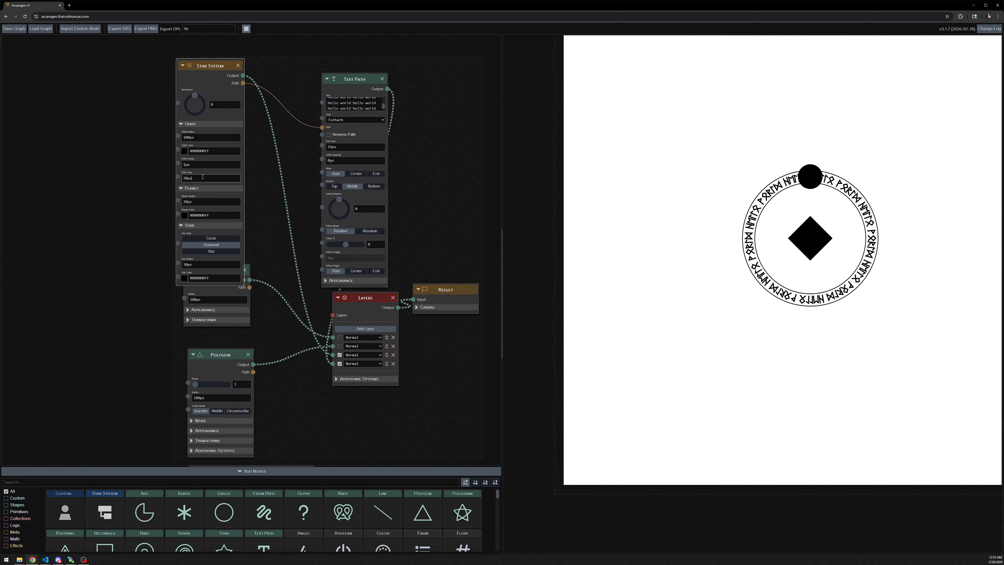
click(197, 202)
text(15px)
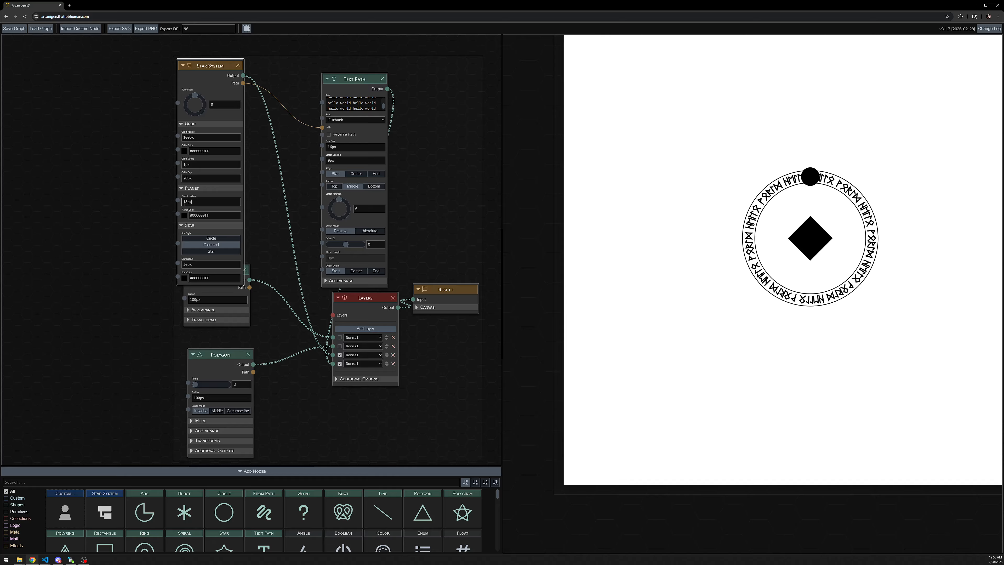
drag(707, 231, 713, 253)
scroll(710, 252, down, 2)
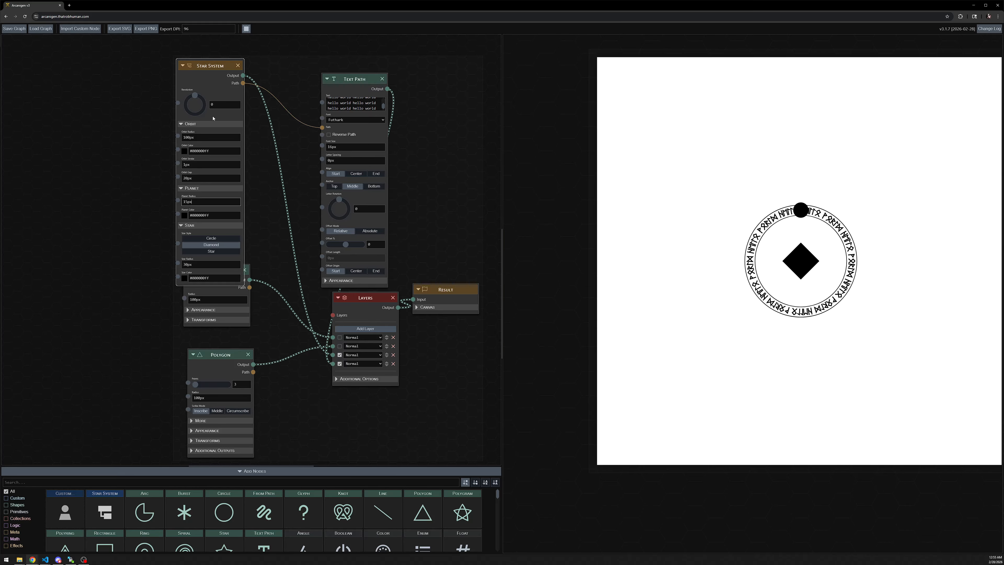
drag(193, 176, 175, 180)
text(0px)
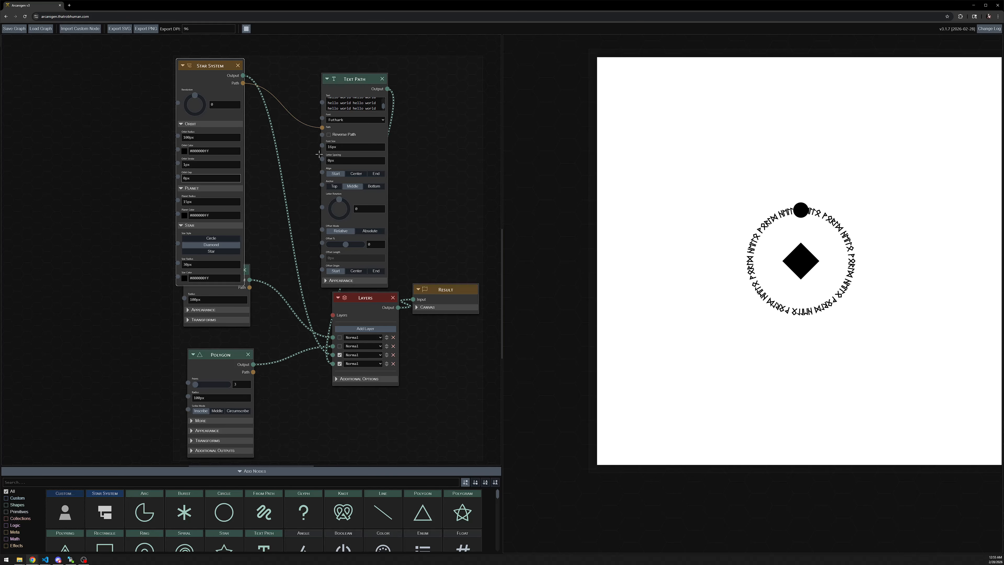
Step: Delete the Text Path node and move the Star System node away from the Circle node it overlaps
click(383, 80)
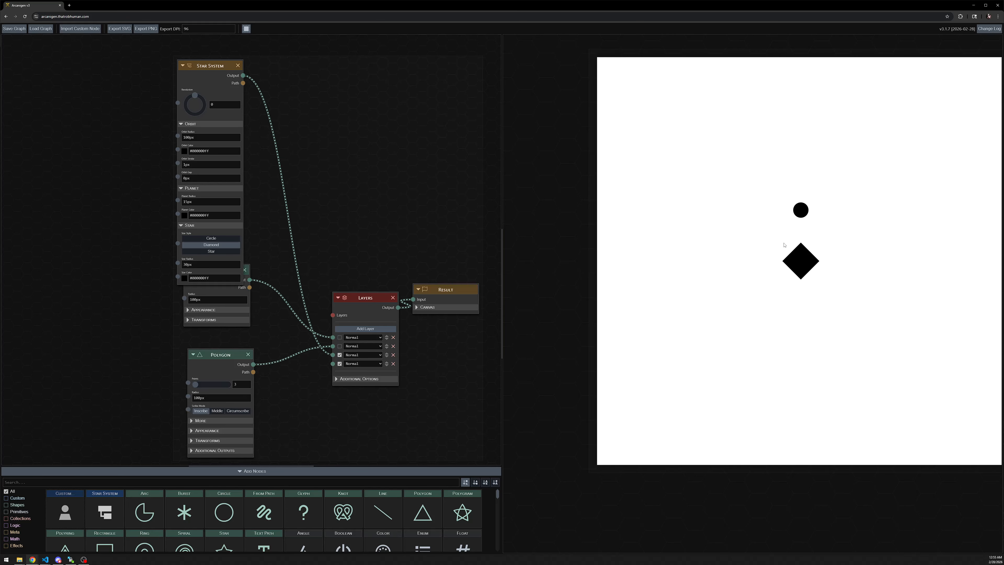
drag(787, 234, 770, 243)
drag(286, 151, 316, 175)
scroll(290, 187, up, 5)
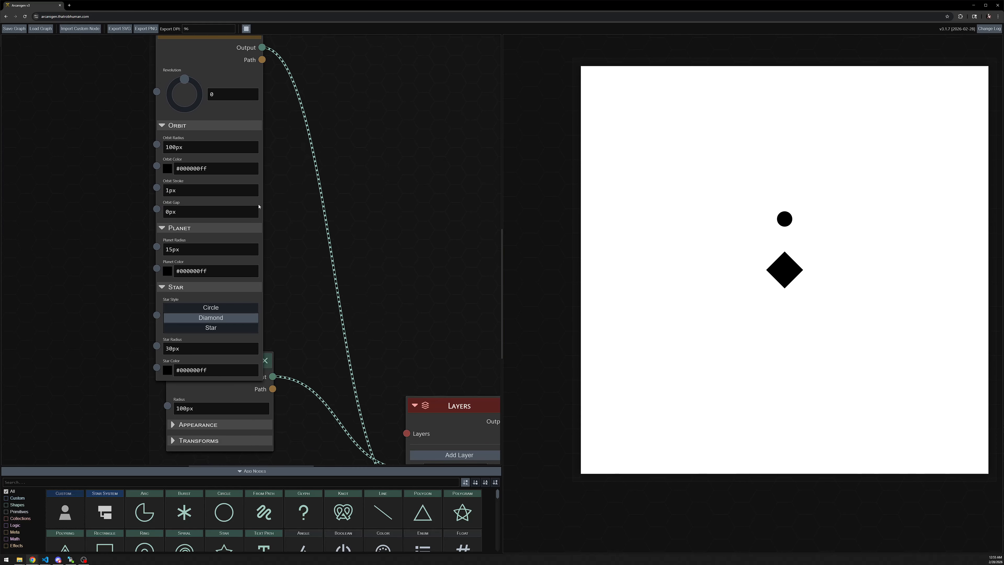
scroll(262, 209, down, 3)
scroll(263, 209, down, 2)
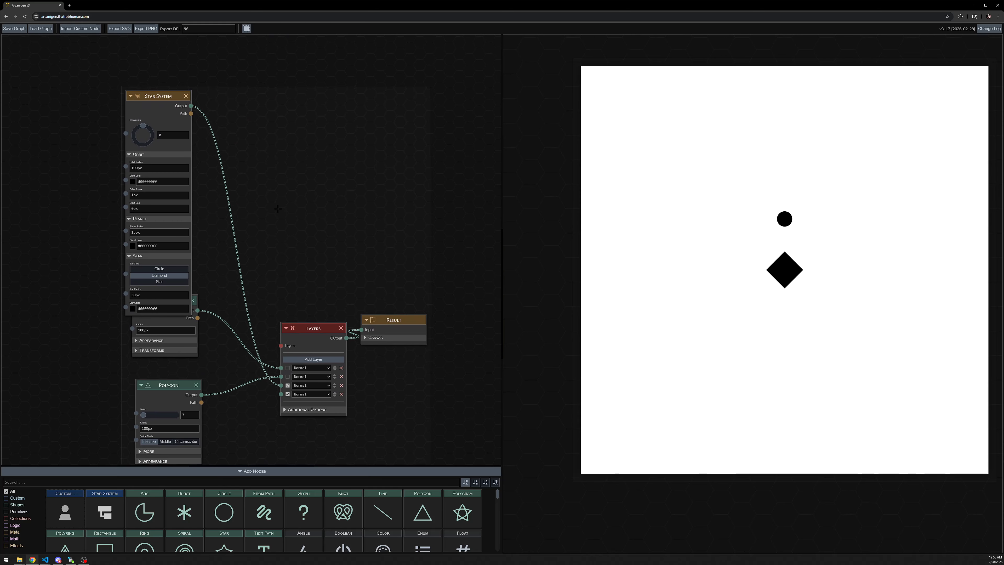
drag(278, 209, 267, 204)
drag(148, 91, 52, 82)
drag(248, 95, 286, 75)
drag(336, 264, 344, 178)
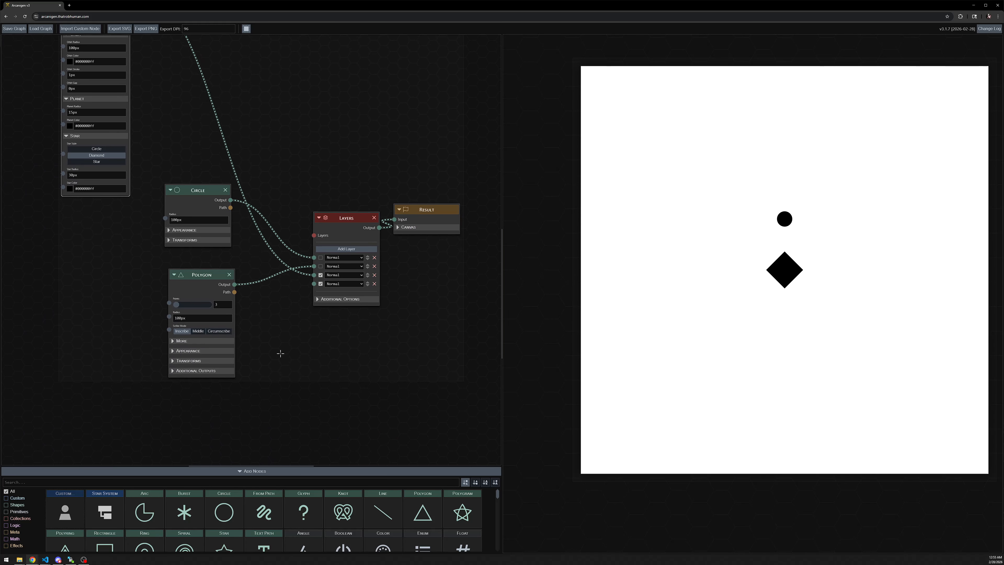
Step: Open the Star System custom node for editing, review its whole subgraph and close the editor
right_click(105, 499)
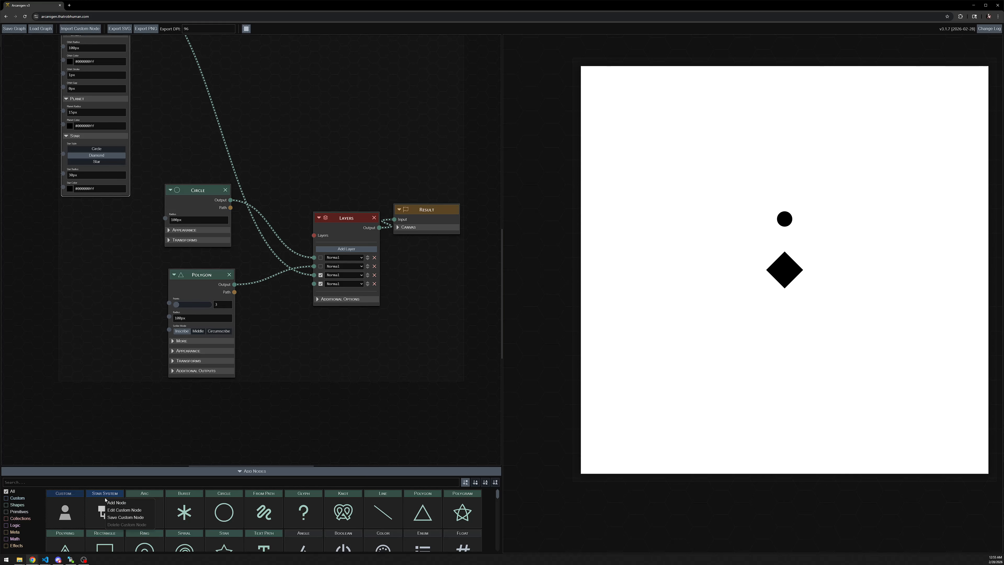
click(123, 511)
scroll(553, 249, down, 5)
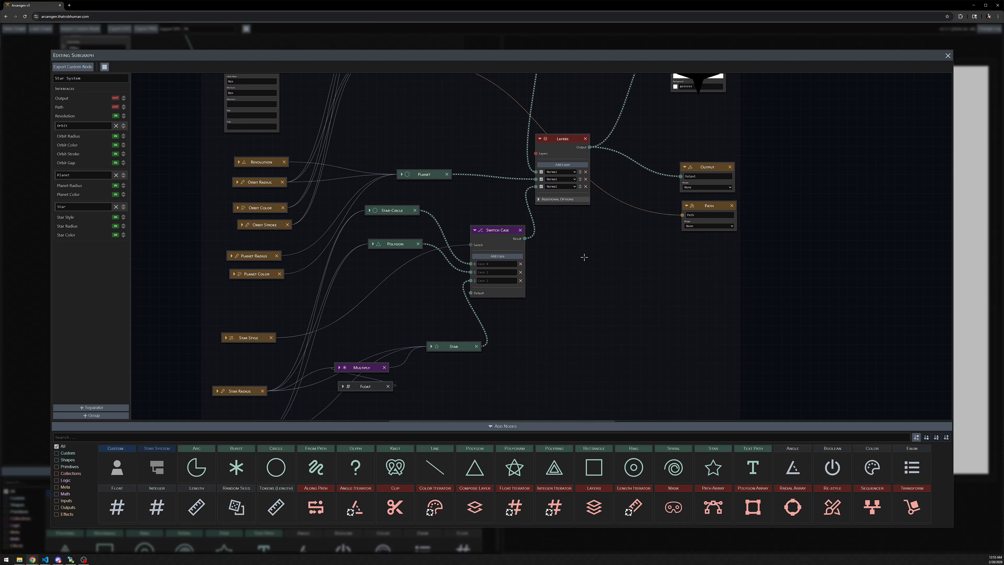
drag(587, 262, 582, 273)
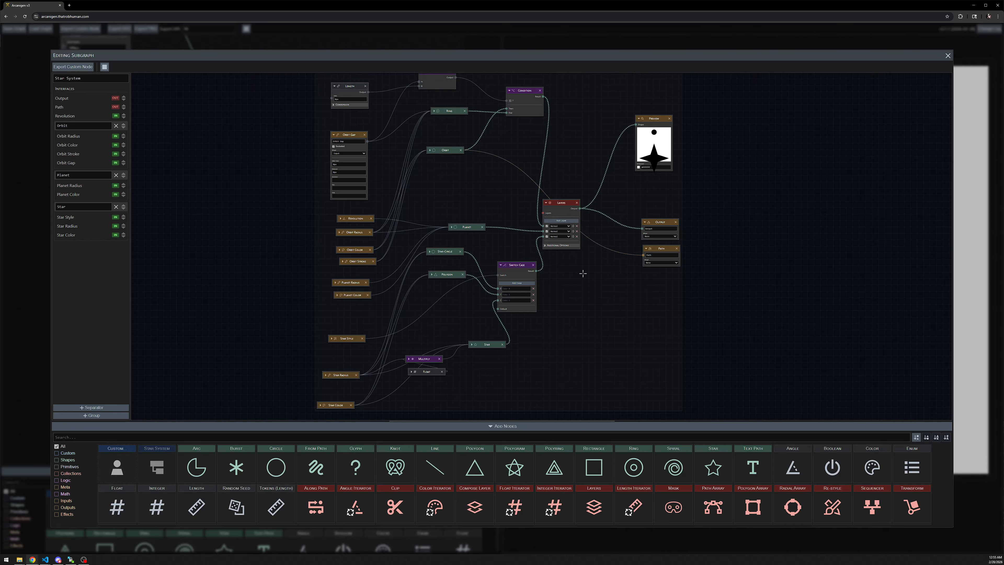
click(947, 56)
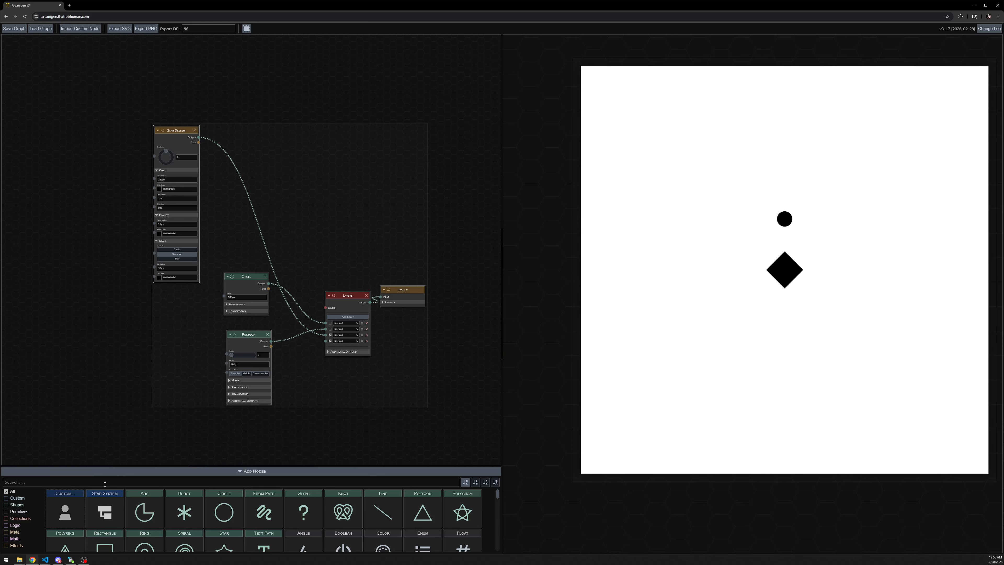
scroll(144, 330, up, 1)
scroll(124, 277, up, 1)
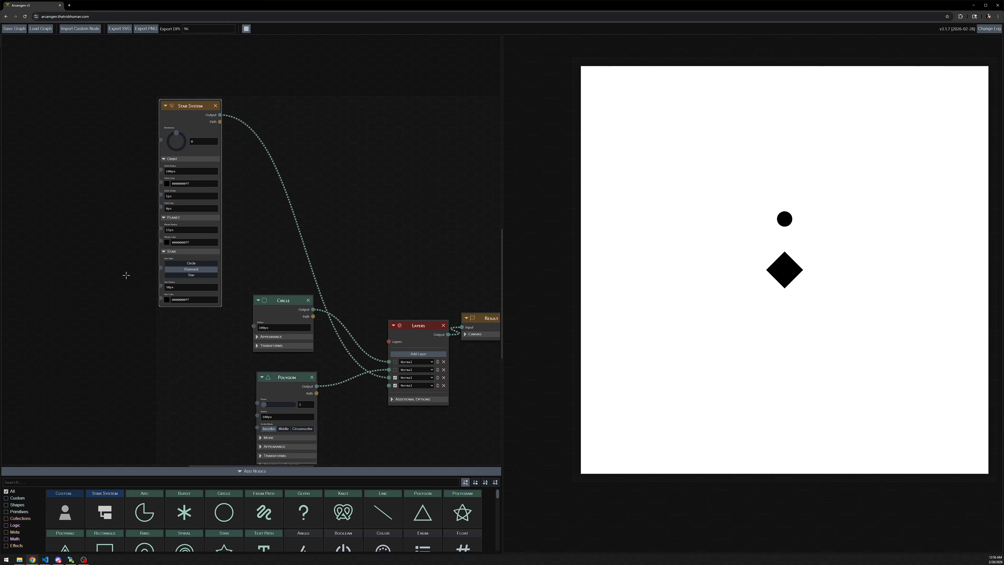
click(190, 271)
click(189, 271)
drag(334, 244, 276, 236)
scroll(277, 237, down, 2)
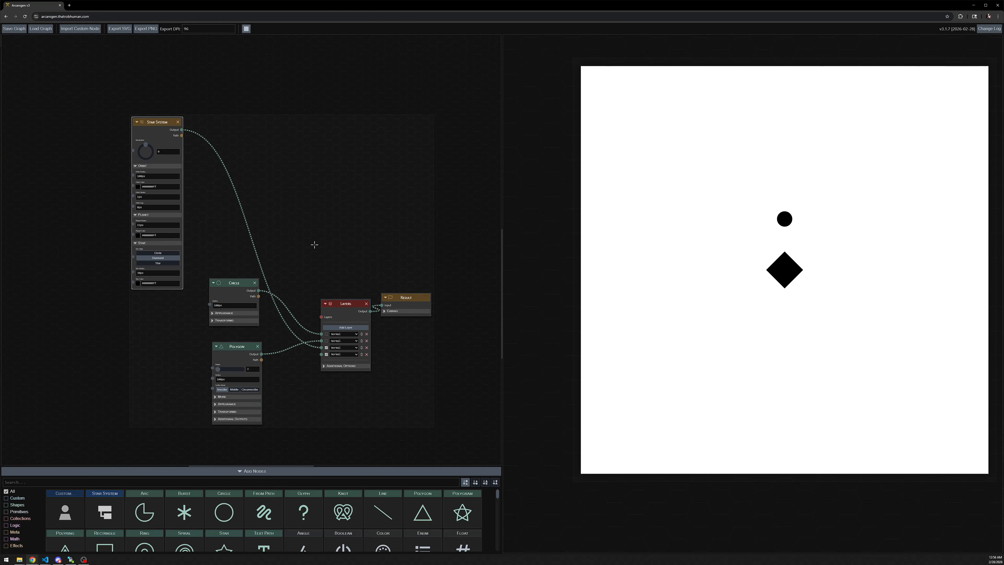
drag(391, 240, 378, 247)
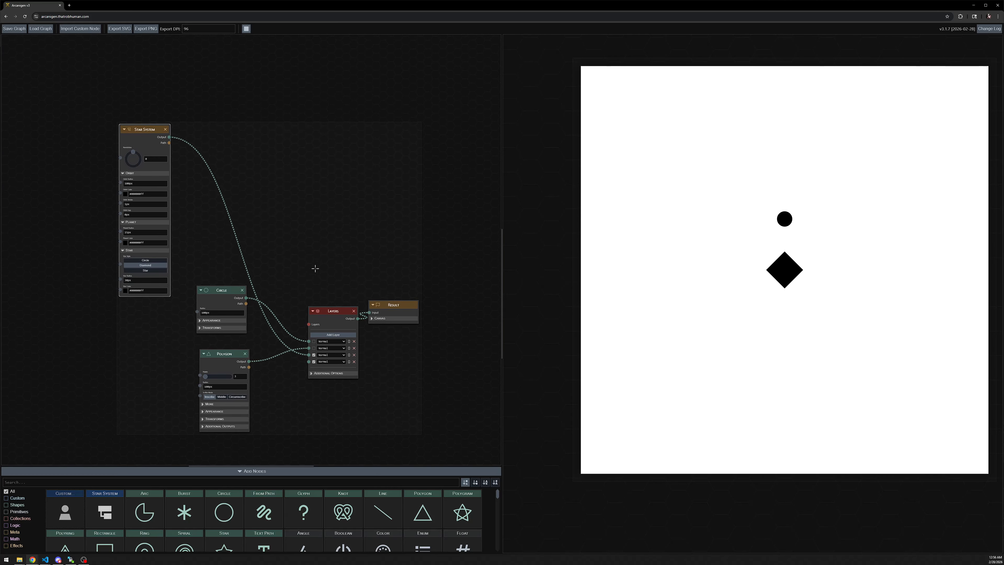
Step: Rearrange the nodes feeding Layers, placing Star System lowest, Polygon farther left and Circle above them
drag(143, 135, 152, 380)
drag(216, 356, 72, 334)
drag(214, 289, 157, 256)
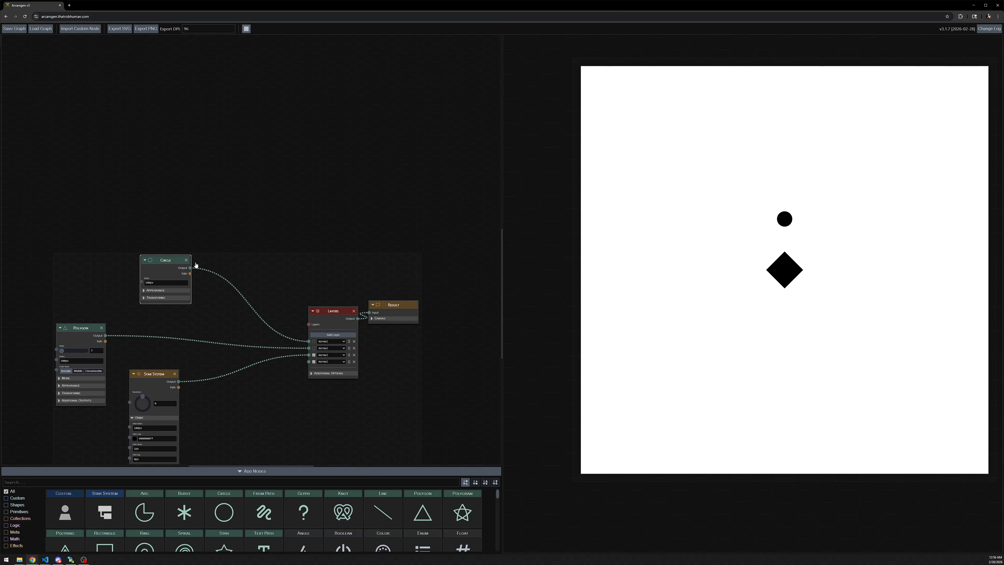
scroll(242, 201, up, 2)
drag(261, 221, 246, 208)
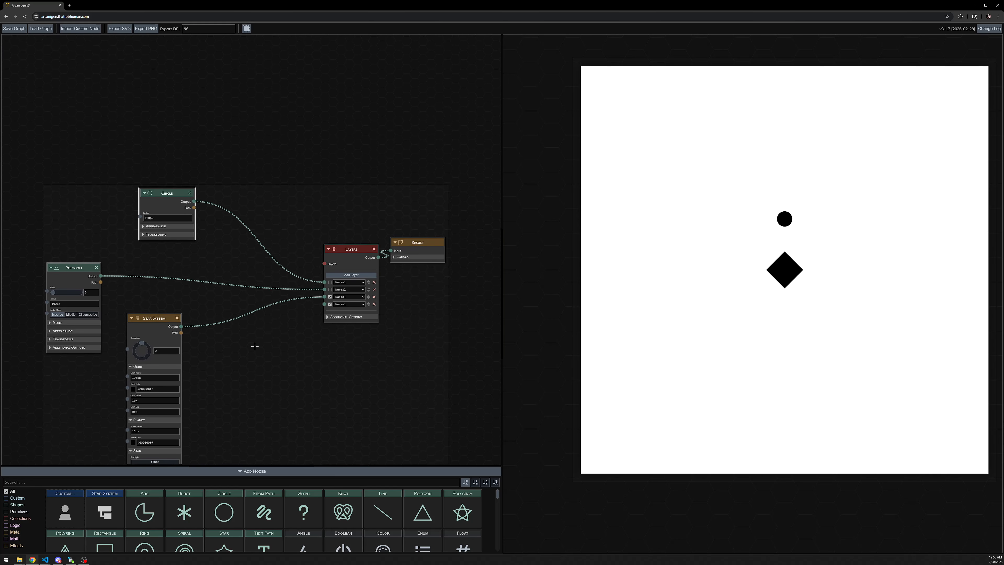
drag(248, 352, 251, 287)
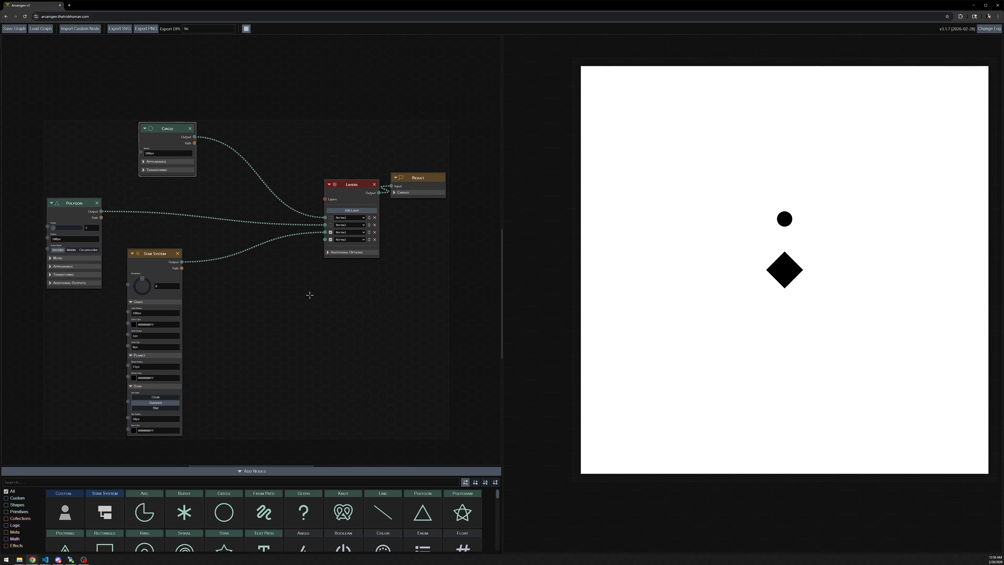